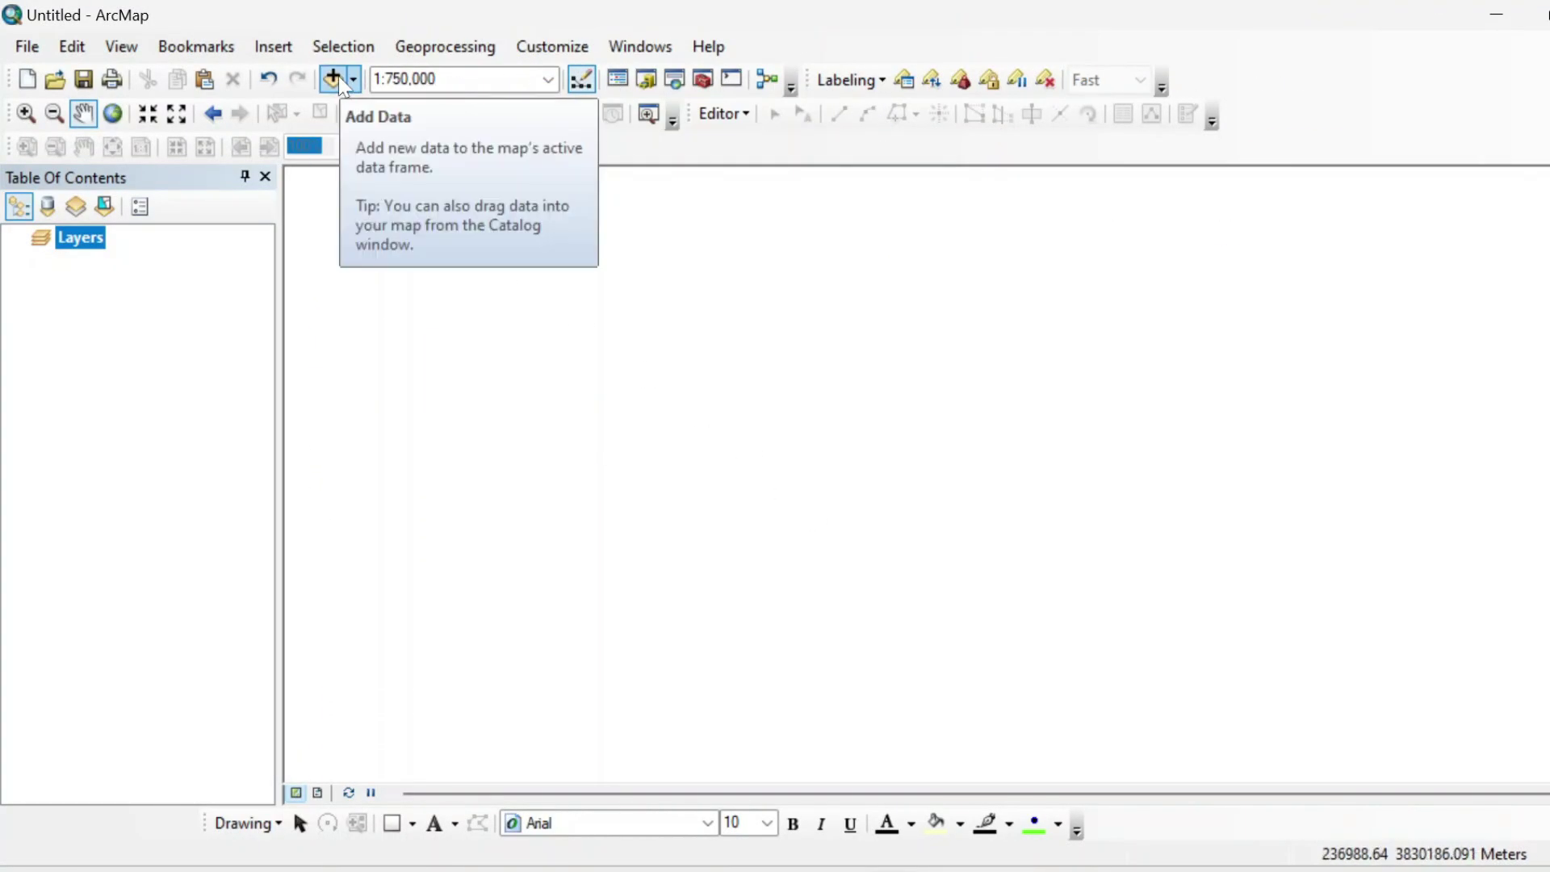
# Add the Landsat 8 band rasters B10, B5 and B4 from the LC08_L1TP_150036_20240507 scene folder to the map.
pyautogui.click(333, 79)
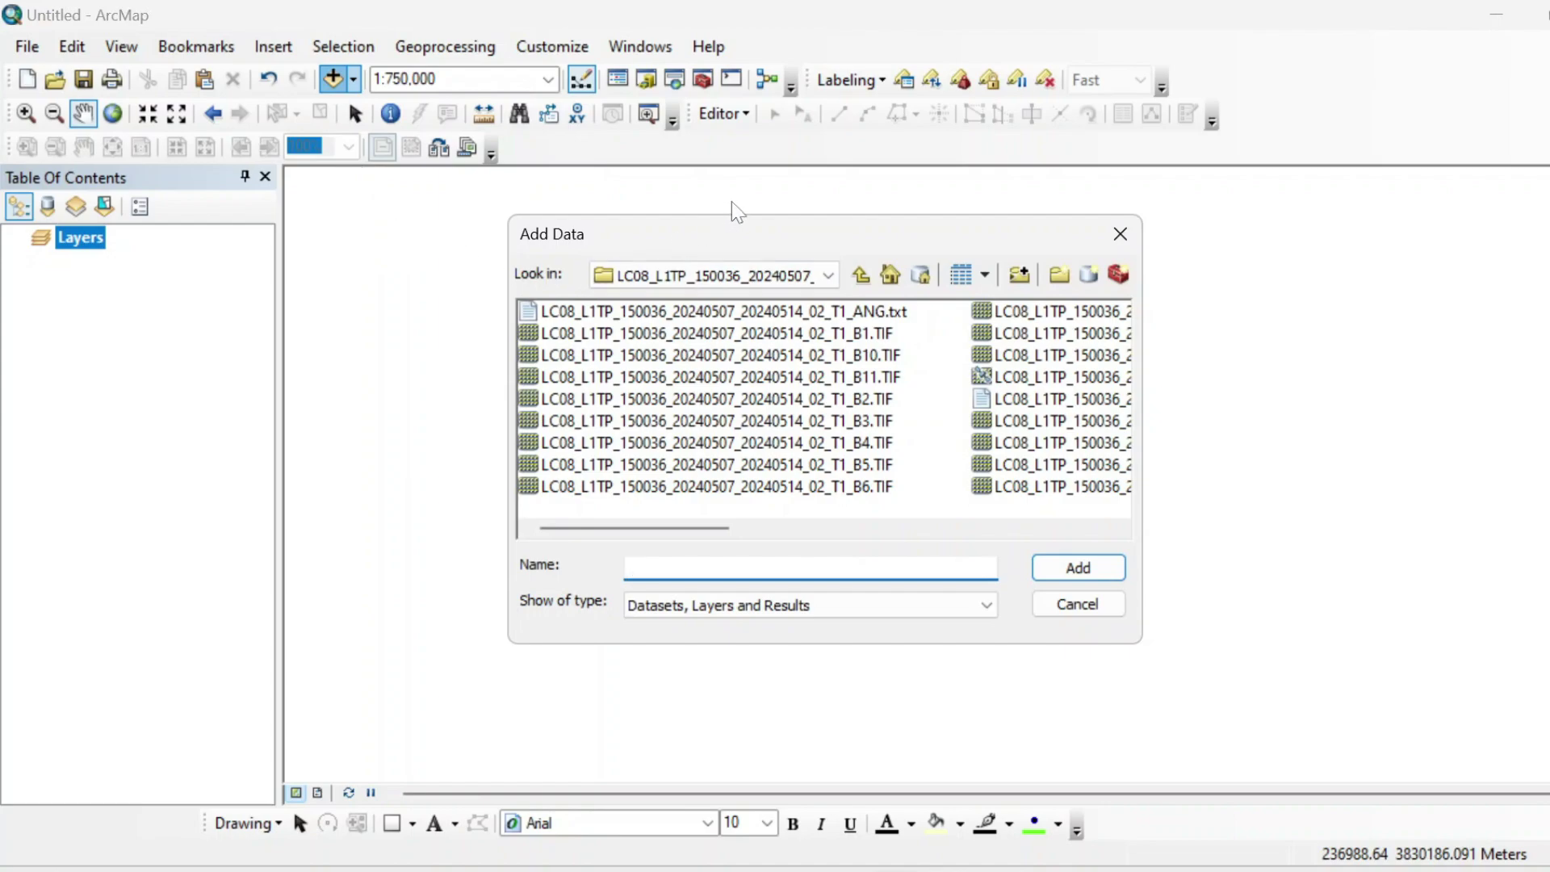
pyautogui.moveTo(776, 214); pyautogui.dragTo(777, 205)
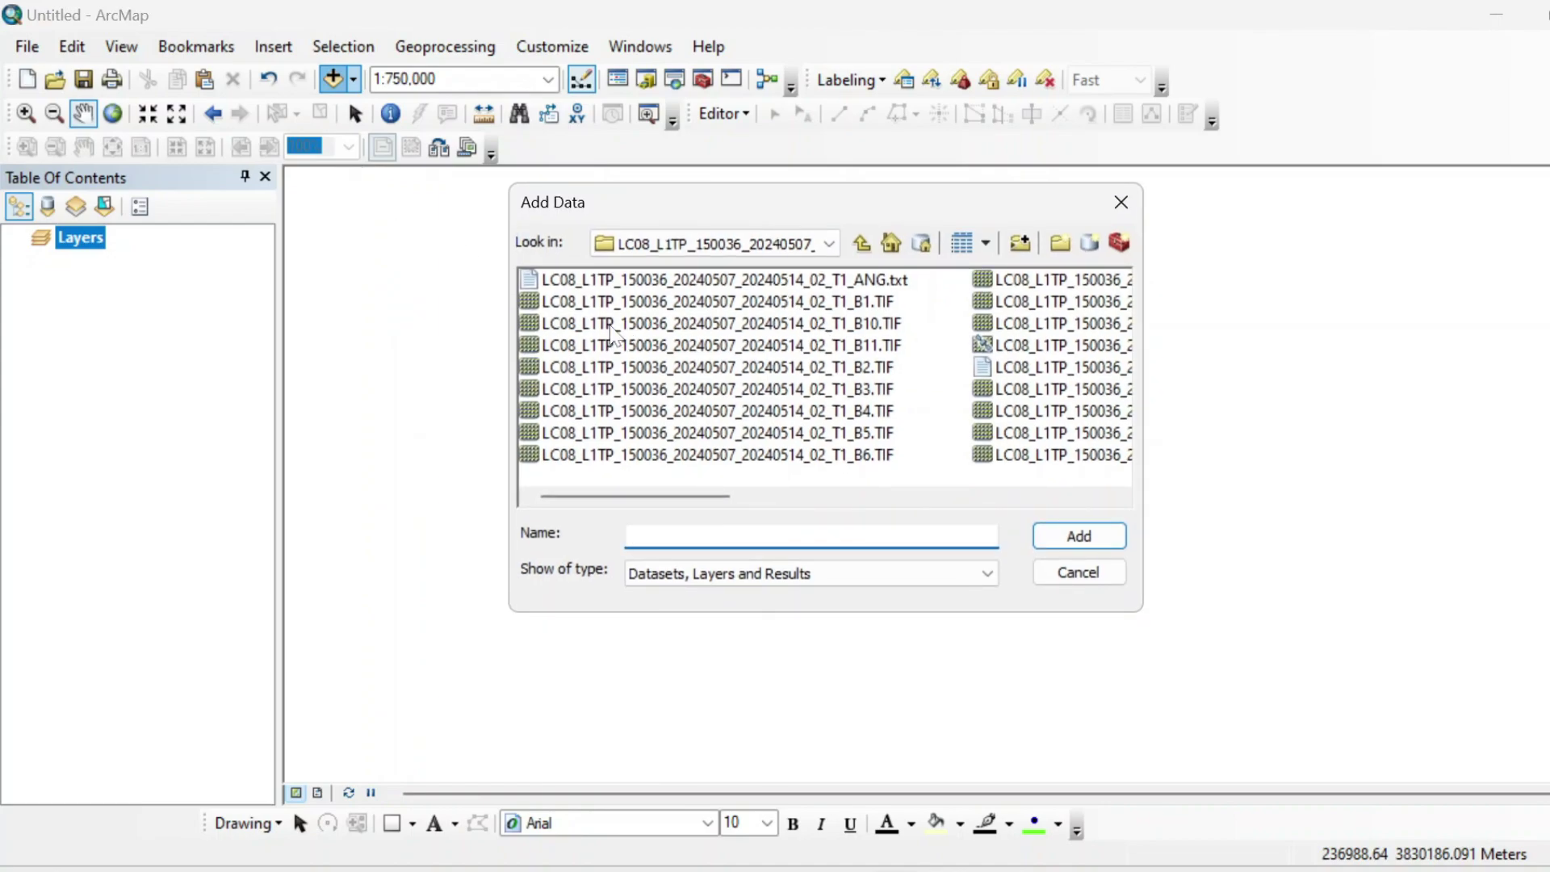
pyautogui.click(736, 325)
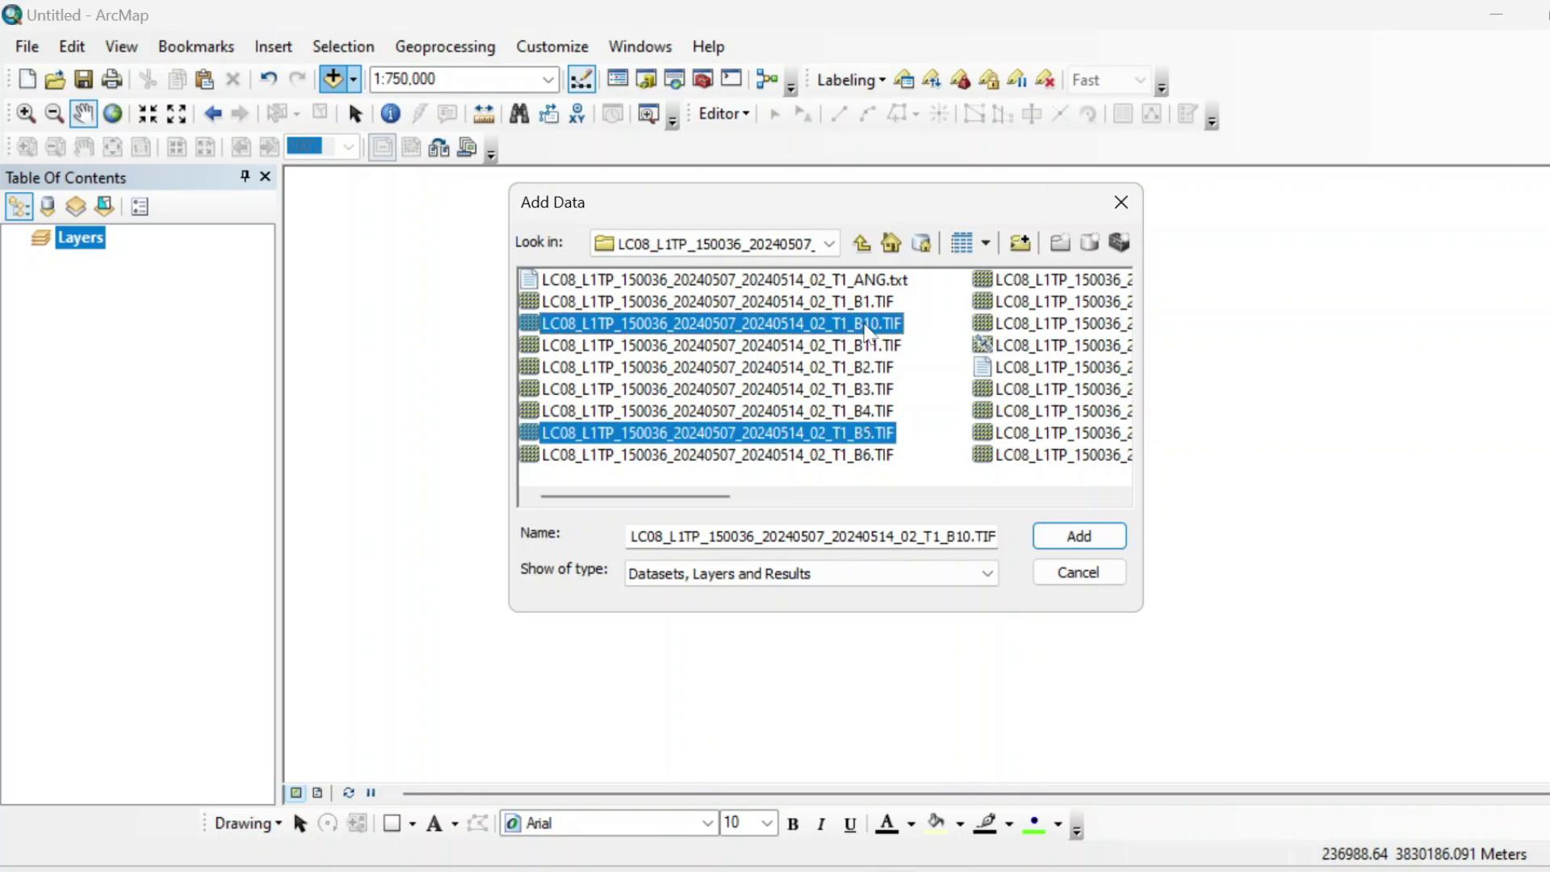
pyautogui.keyDown('ctrl'); pyautogui.click(876, 434); pyautogui.keyUp('ctrl')
pyautogui.keyDown('ctrl'); pyautogui.click(862, 412); pyautogui.keyUp('ctrl')
pyautogui.click(1077, 538)
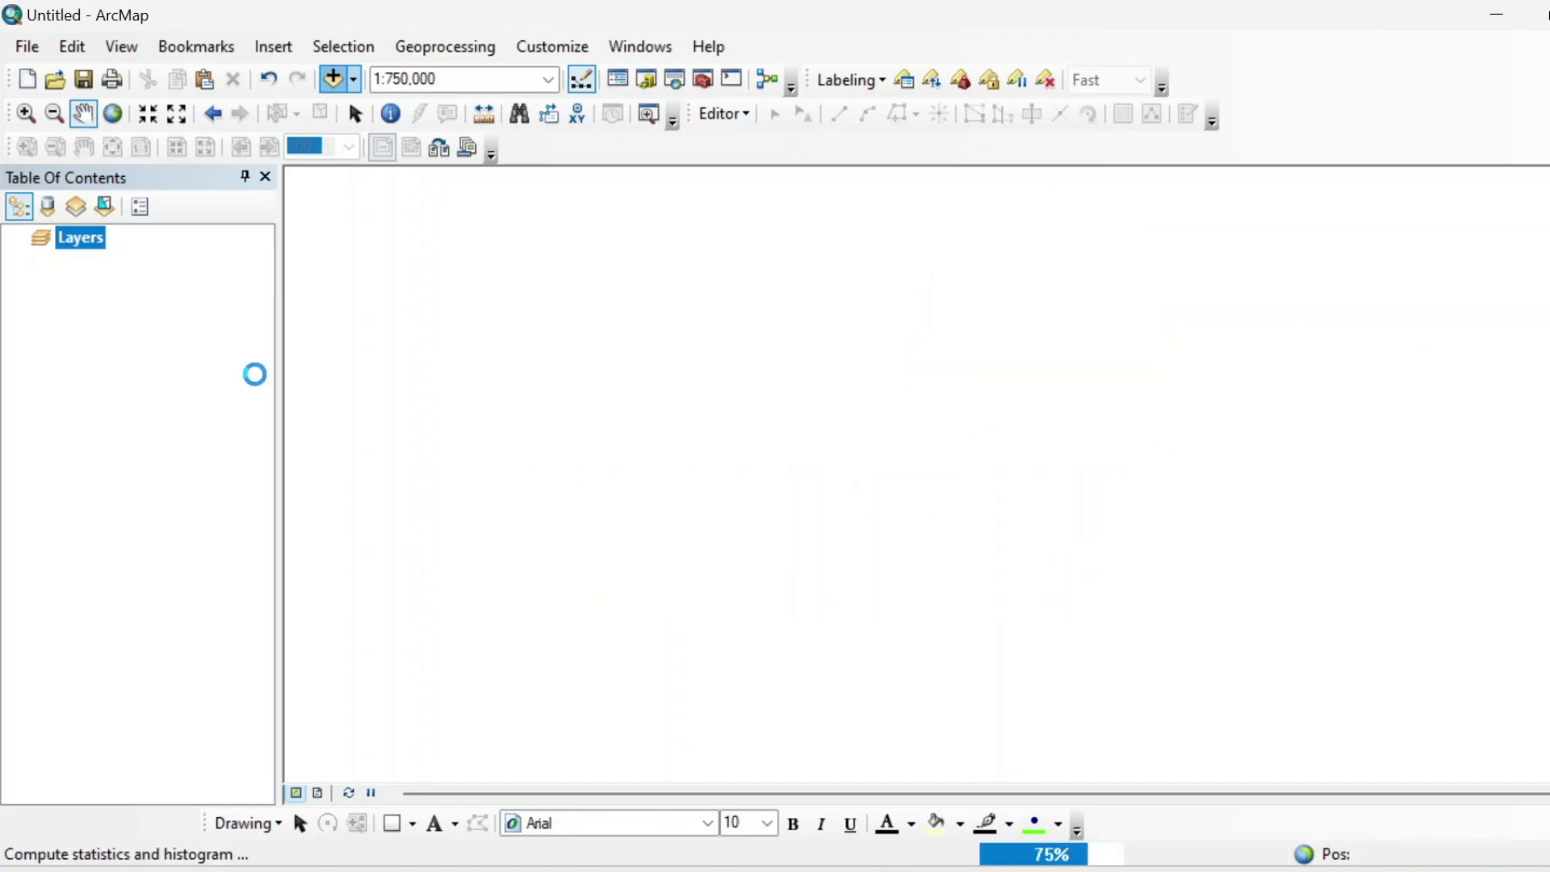
# Rename the band 10 layer to Tb, the band 5 layer to NIR and the band 4 layer to RED.
pyautogui.click(192, 266)
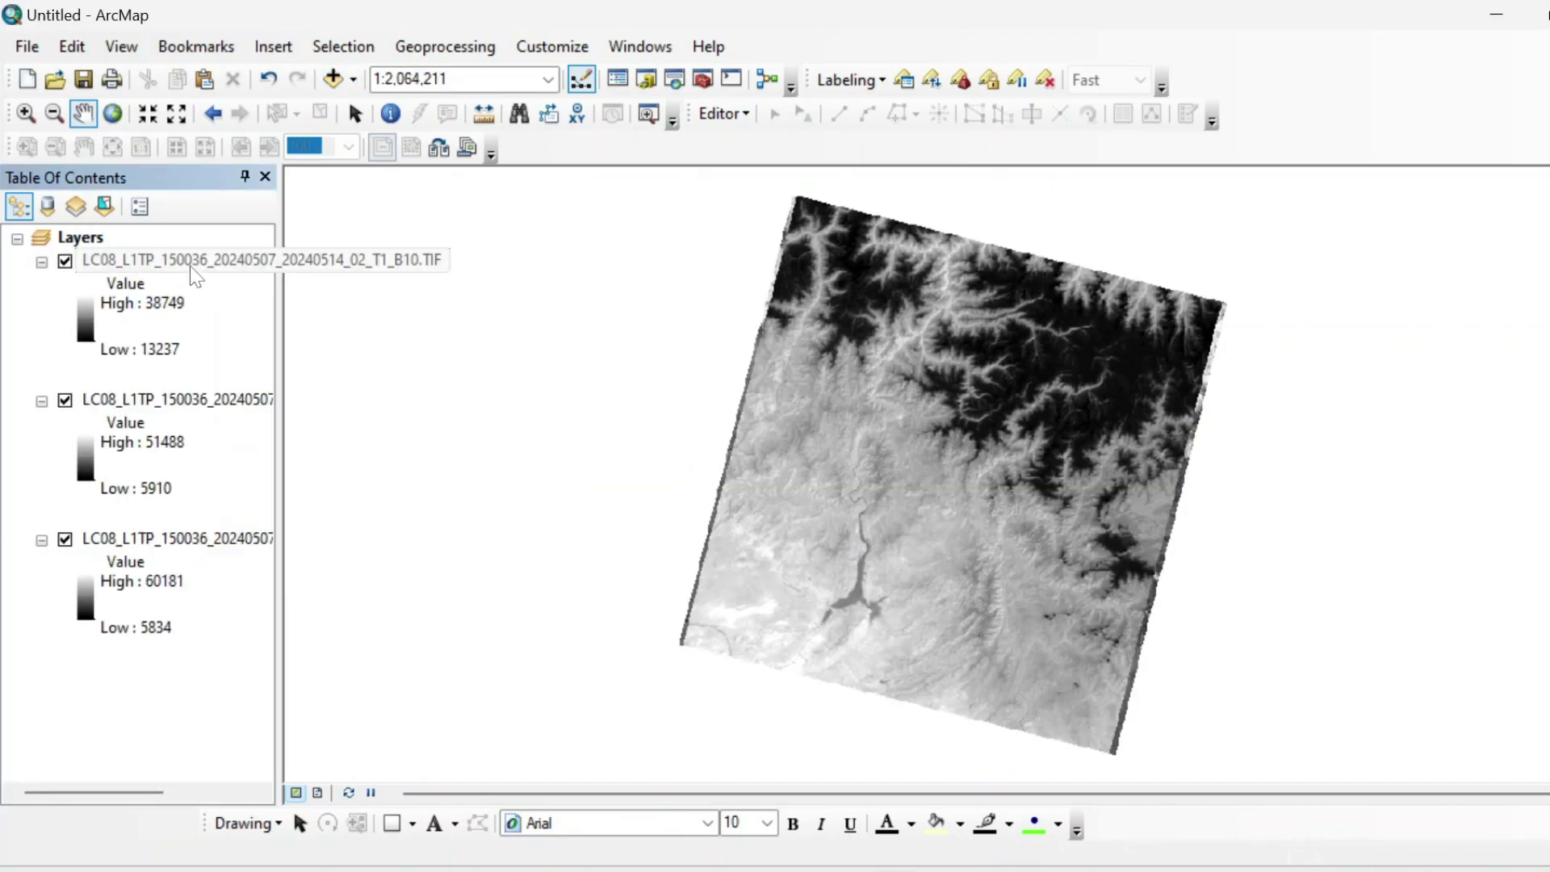
pyautogui.click(192, 265)
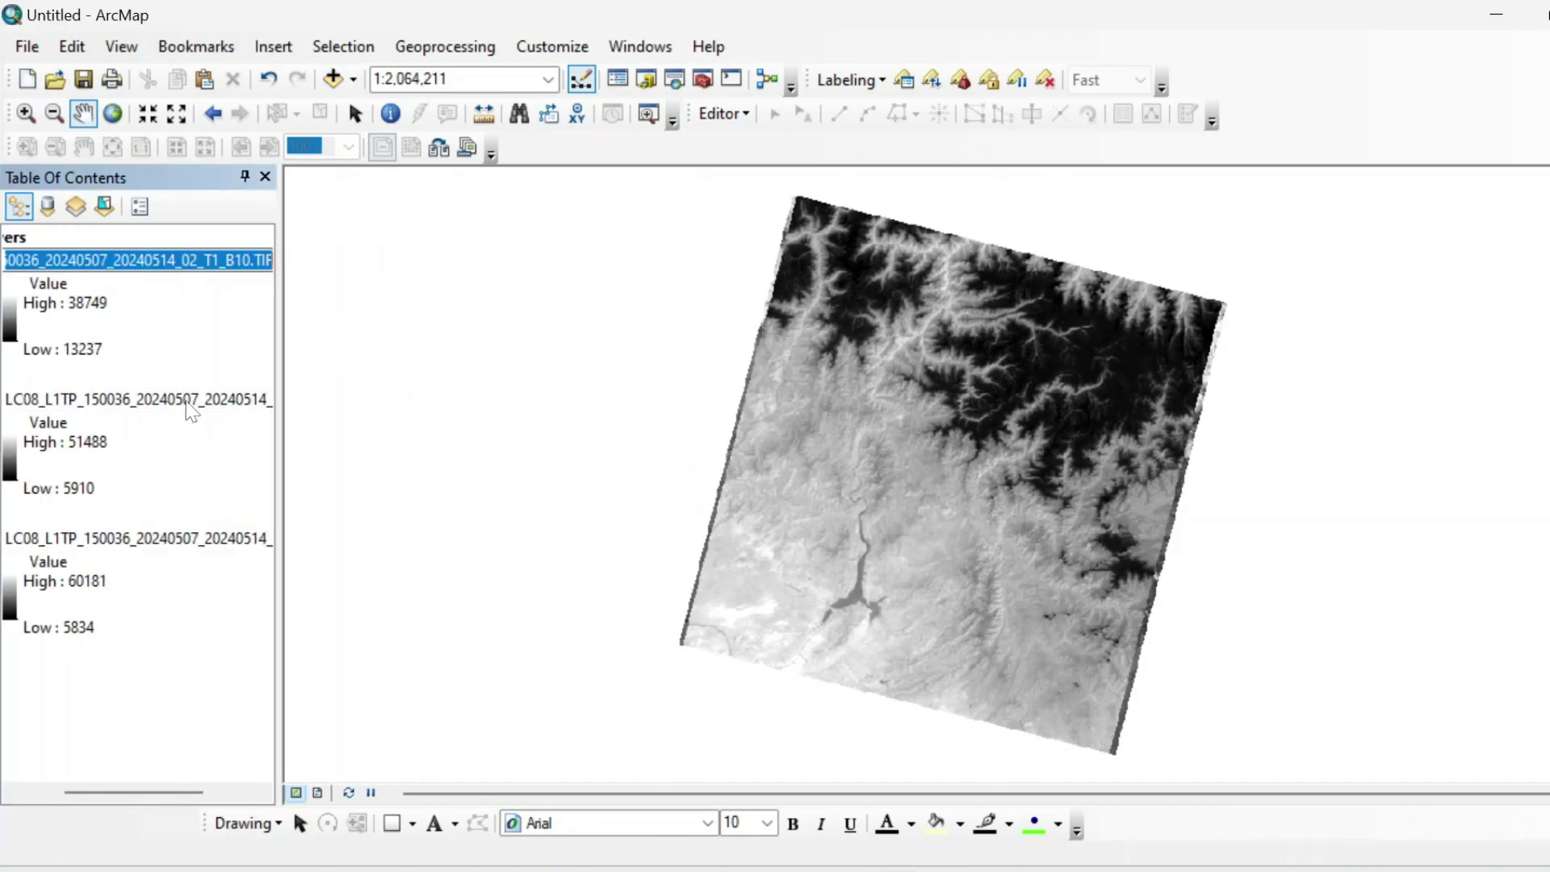
pyautogui.write('Tb')
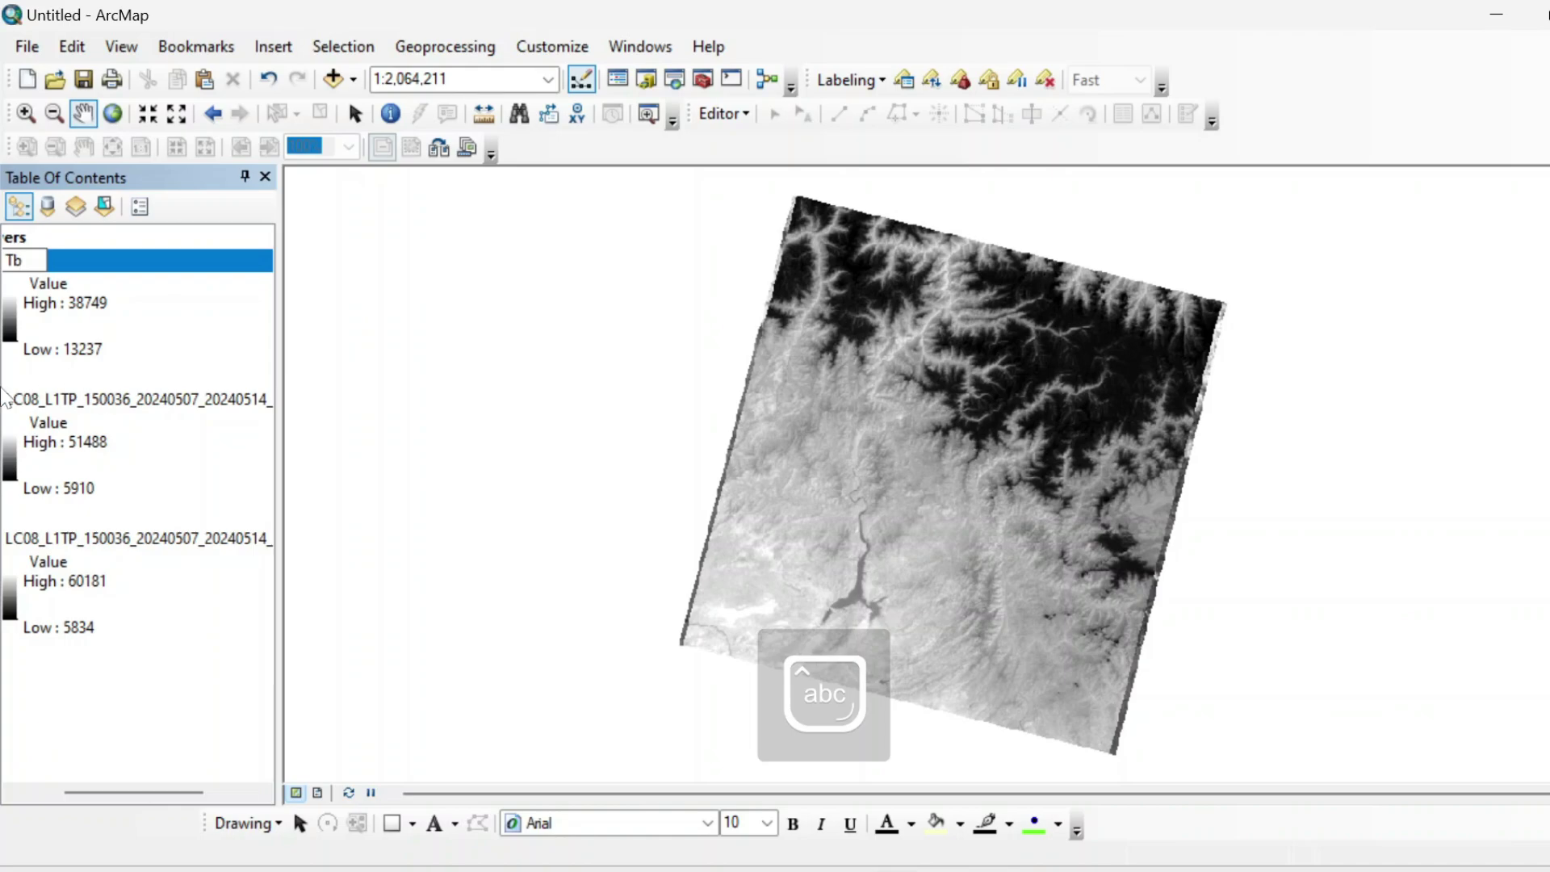
pyautogui.click(109, 401)
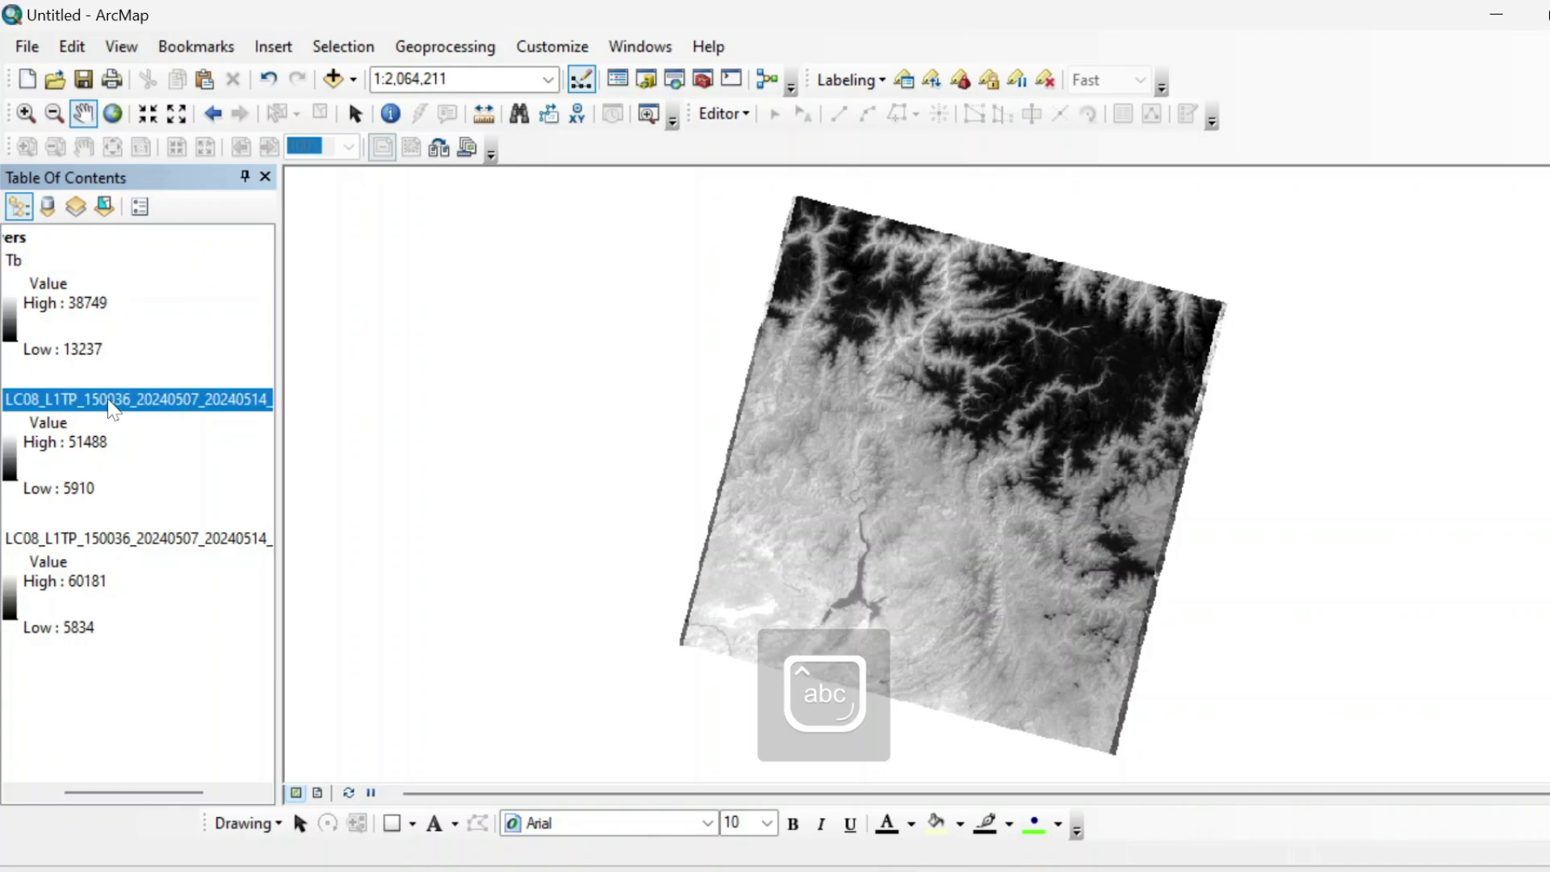
pyautogui.click(152, 415)
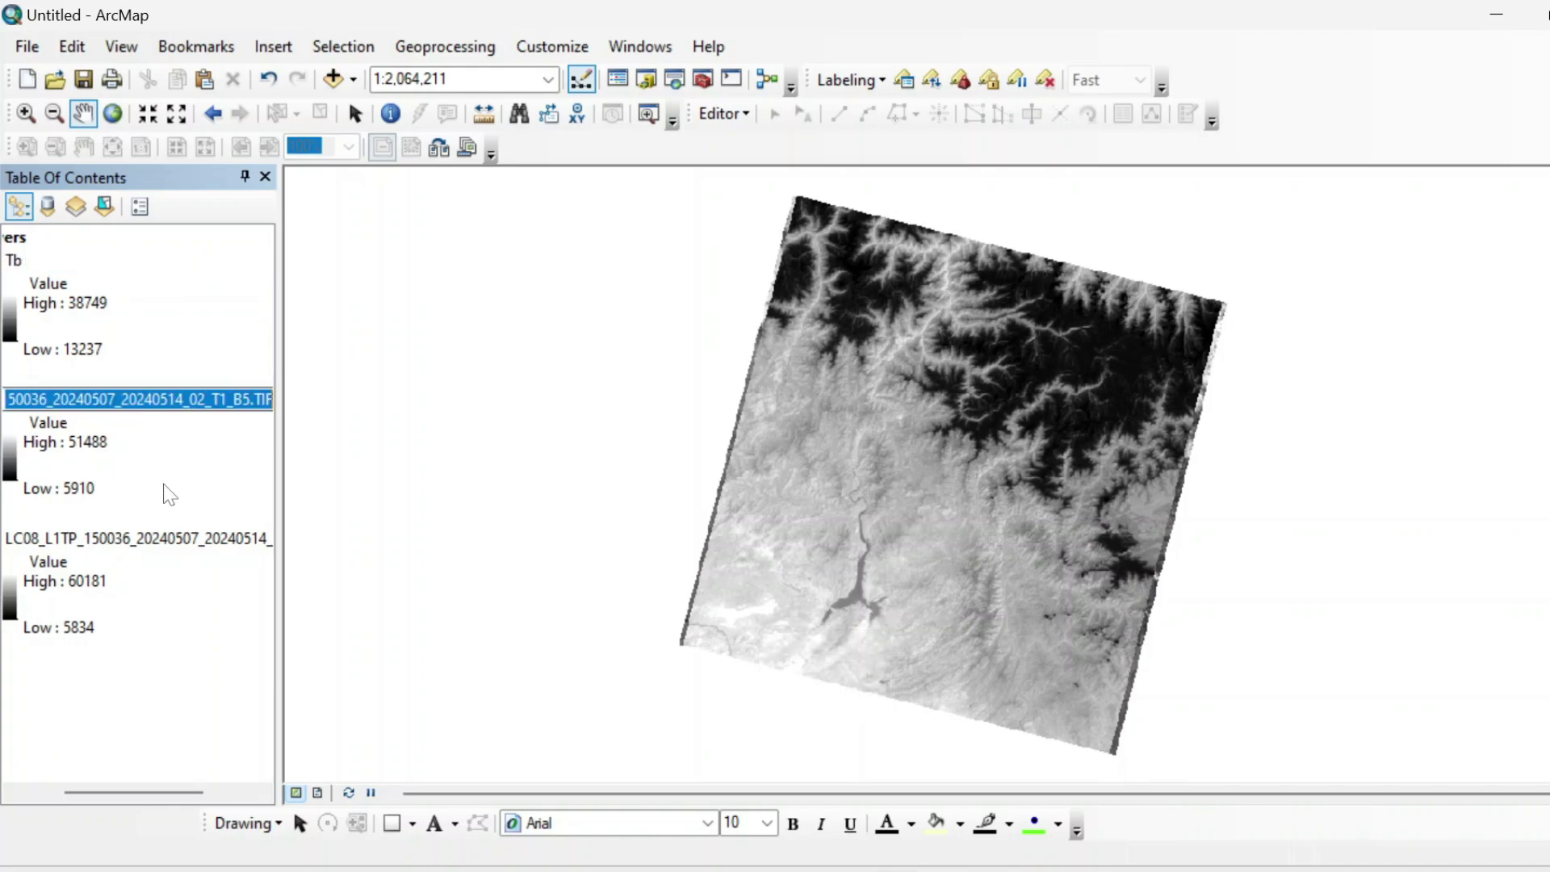
pyautogui.write('NIR')
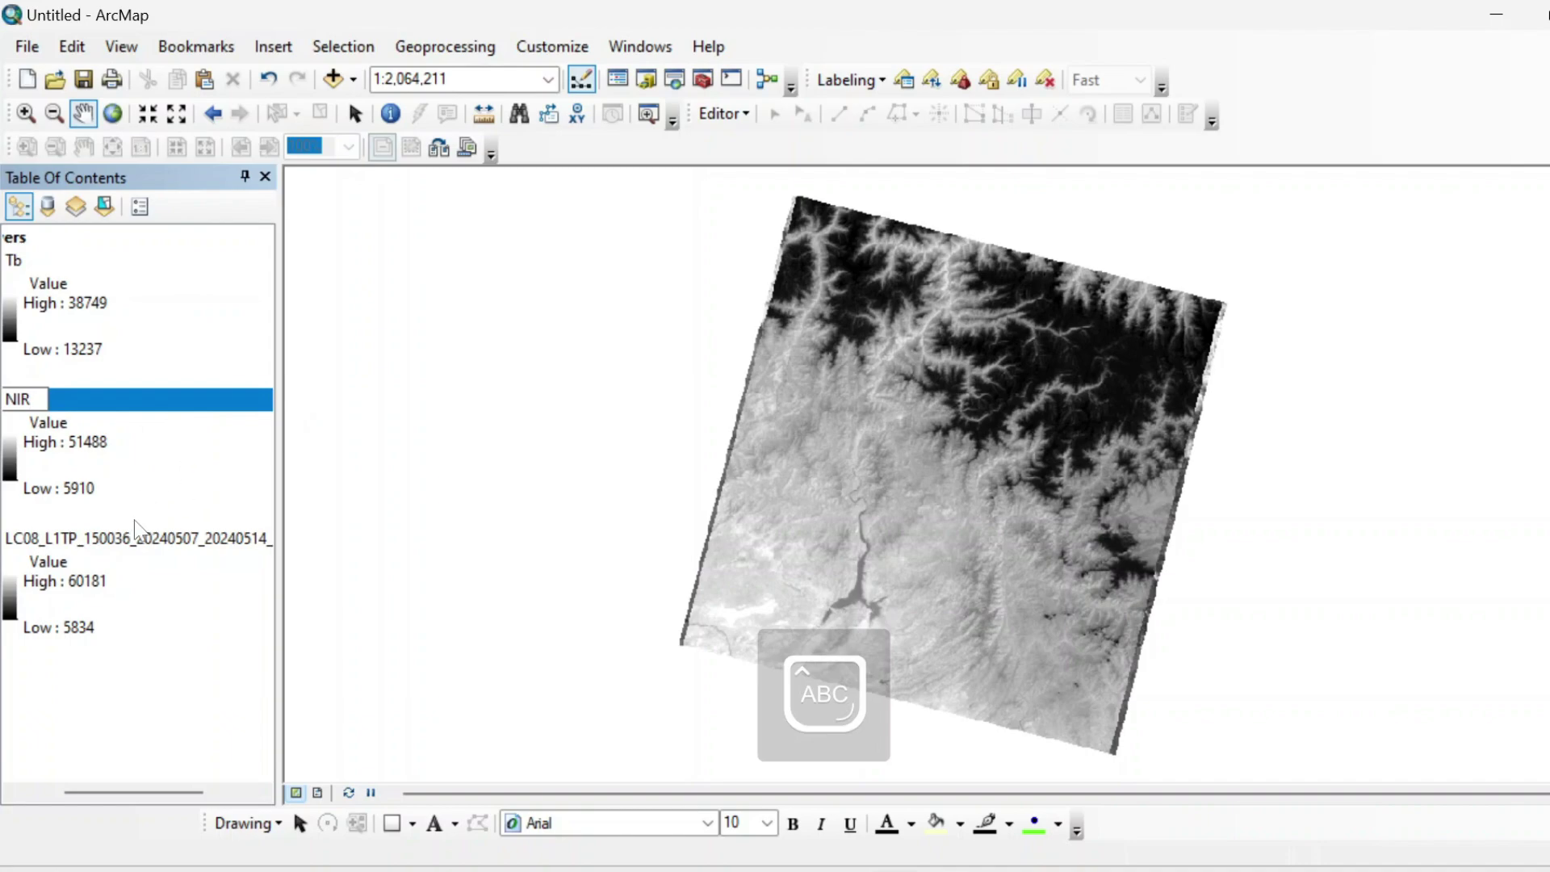
pyautogui.click(147, 546)
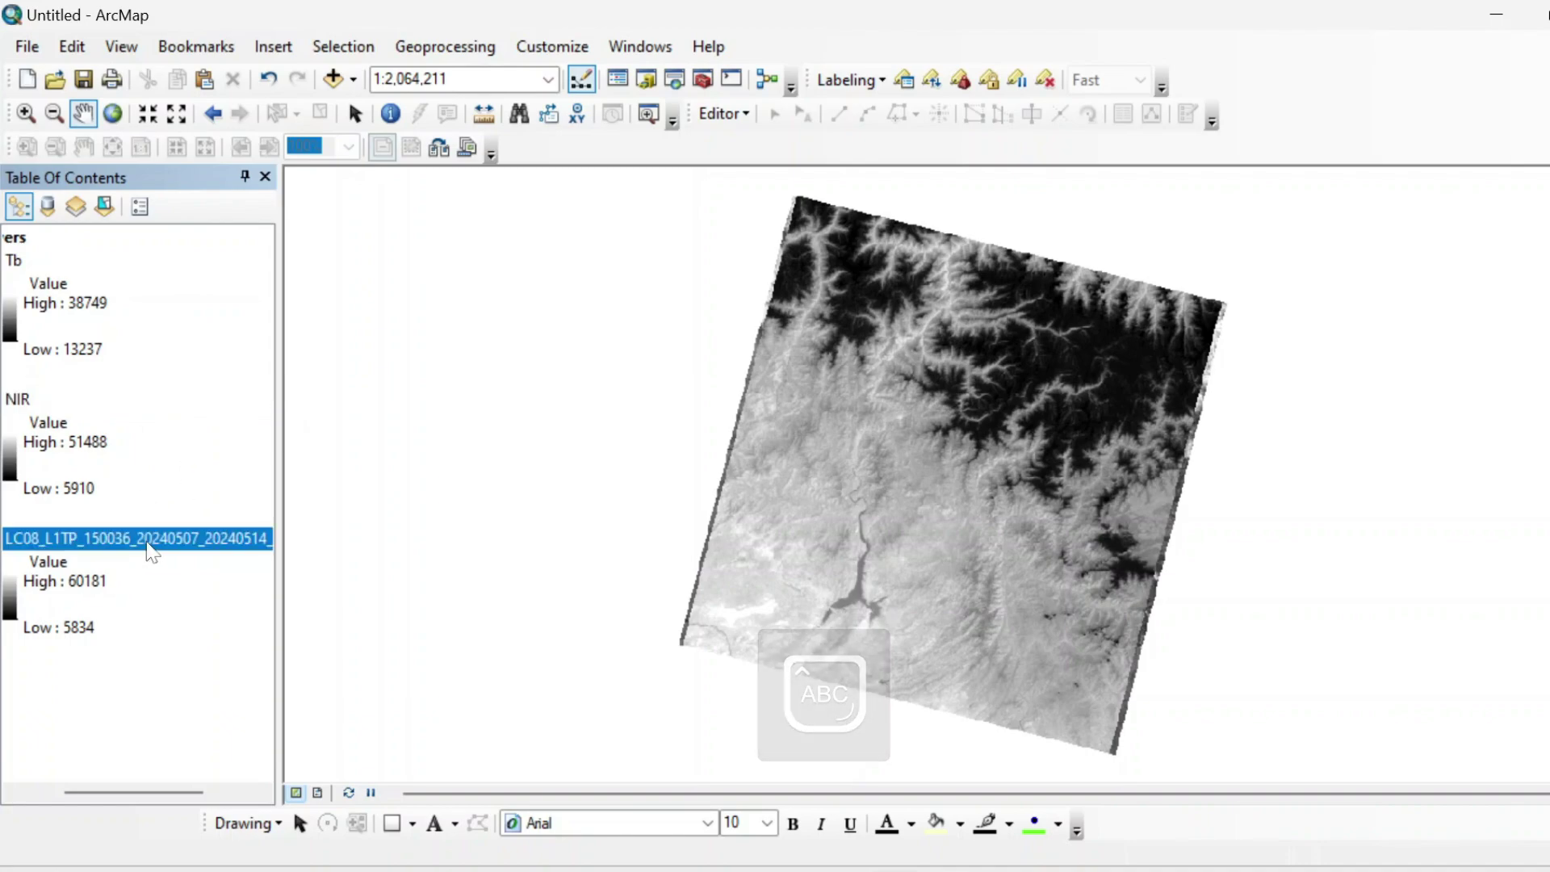
pyautogui.click(152, 539)
pyautogui.write('RED')
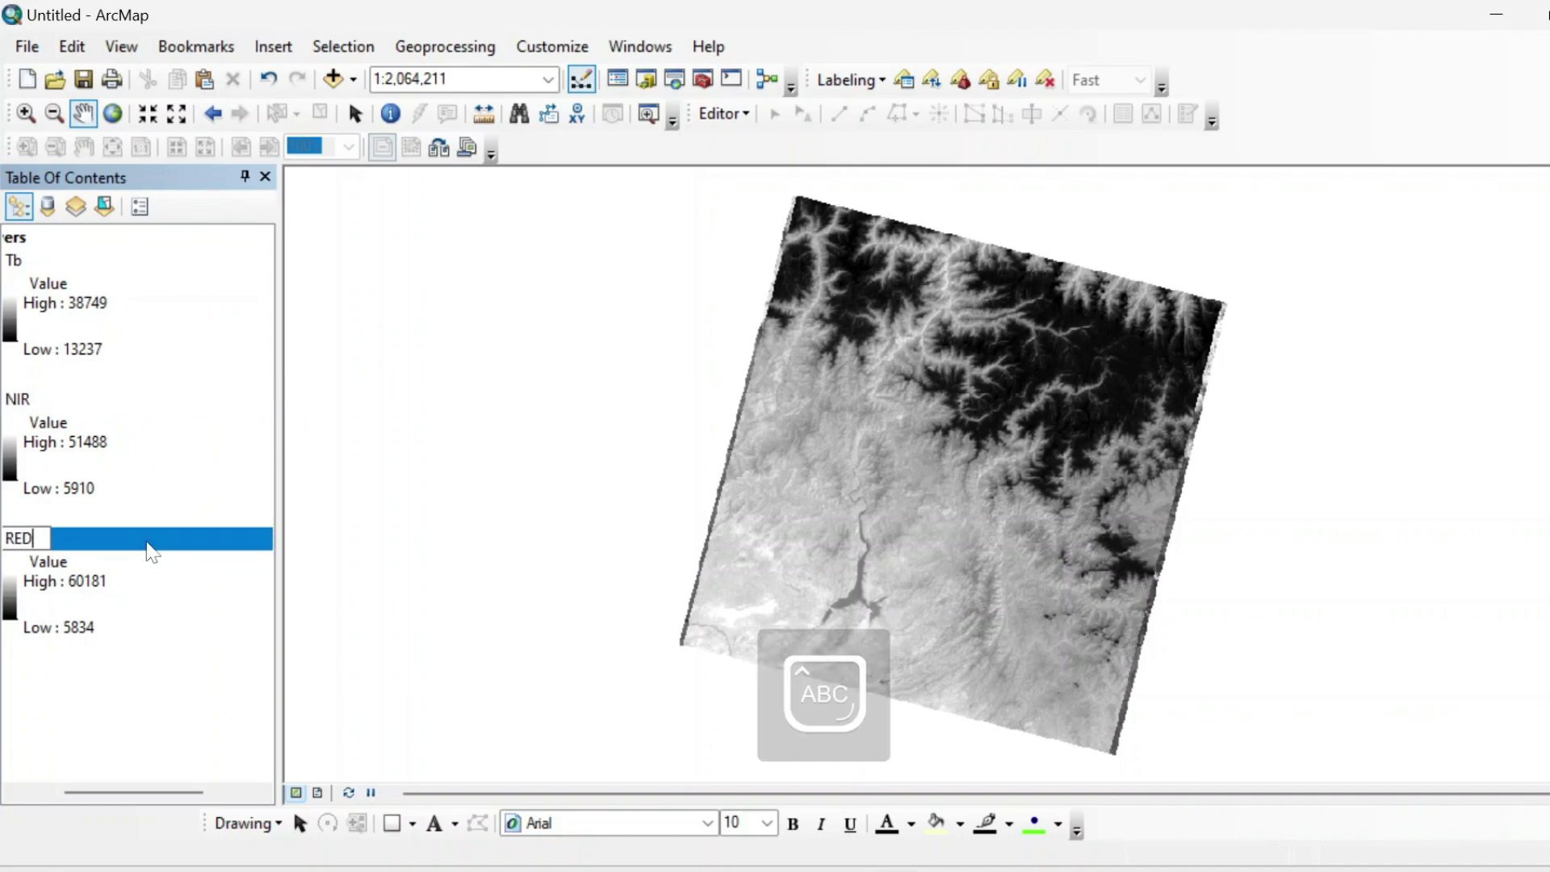
pyautogui.moveTo(834, 502); pyautogui.dragTo(736, 511)
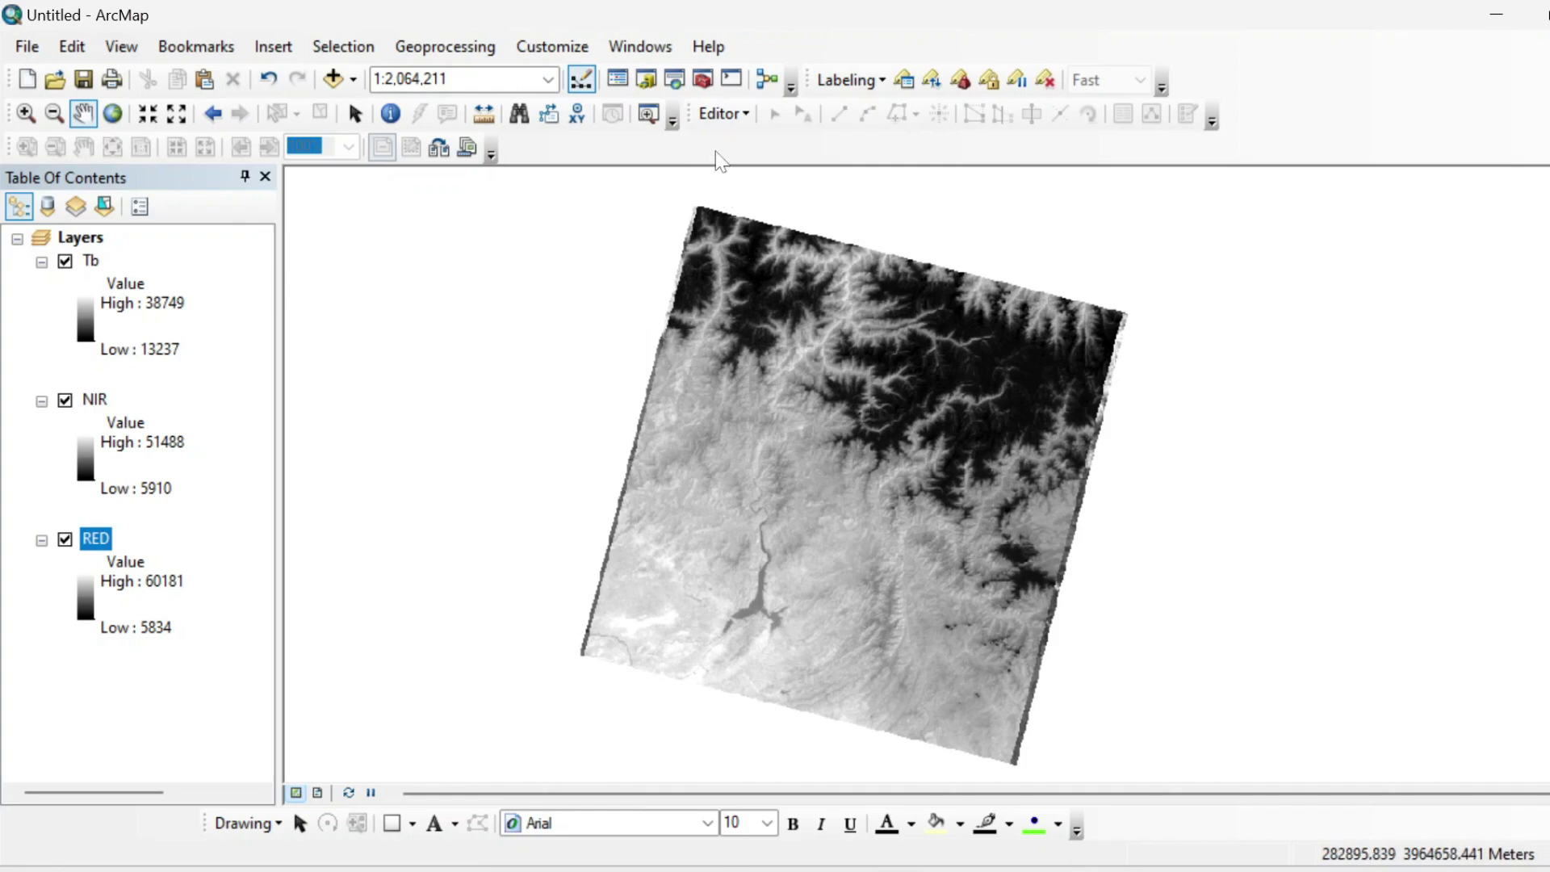
# Find and open the Spatial Analyst Raster Calculator tool.
pyautogui.click(675, 81)
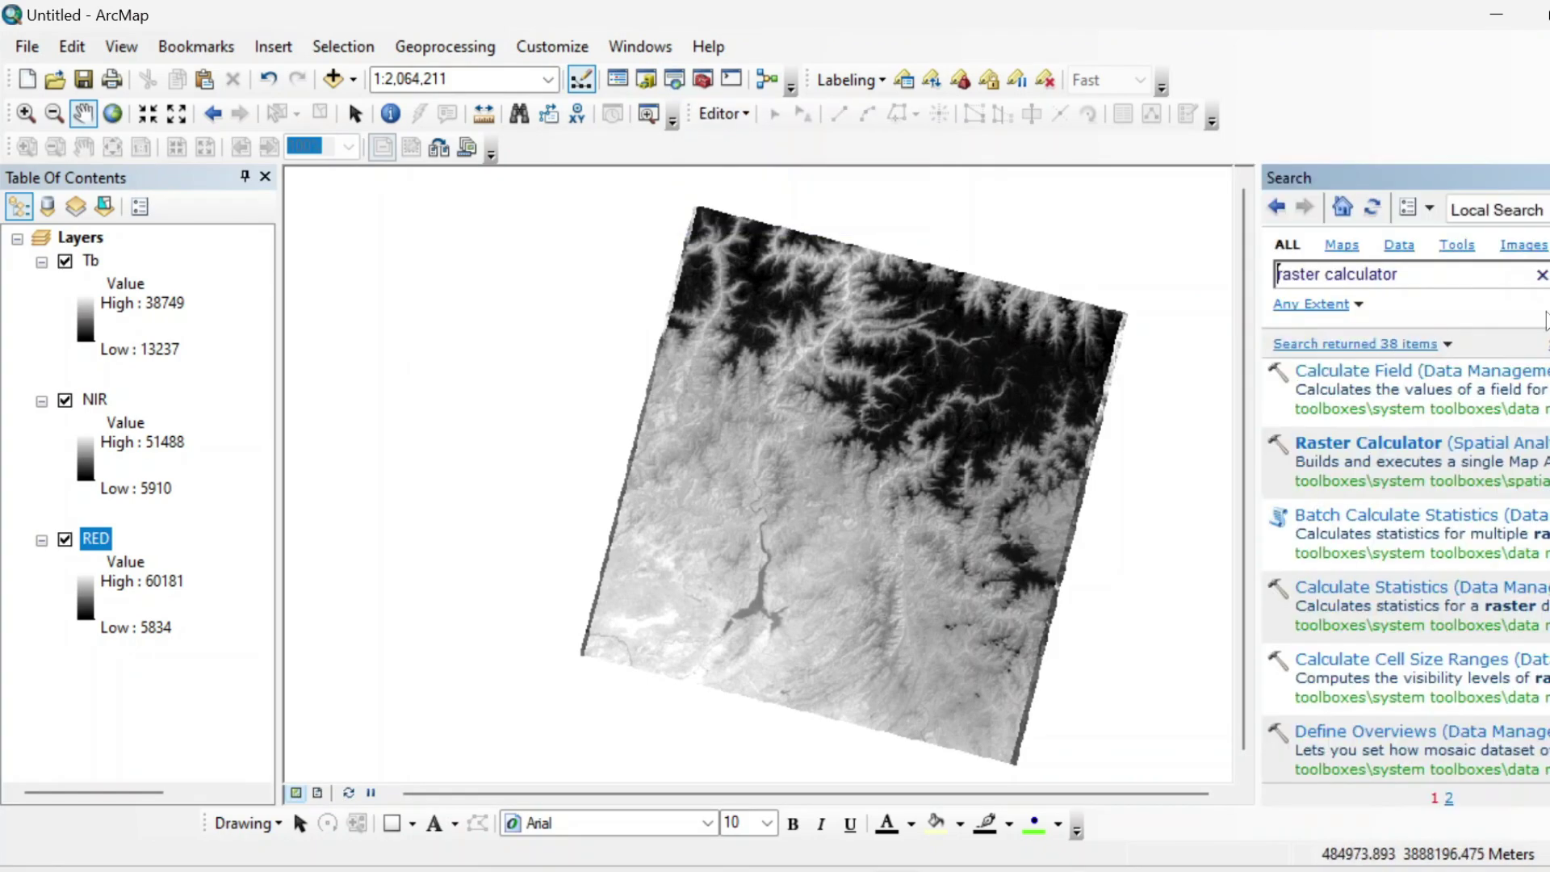
pyautogui.click(1412, 446)
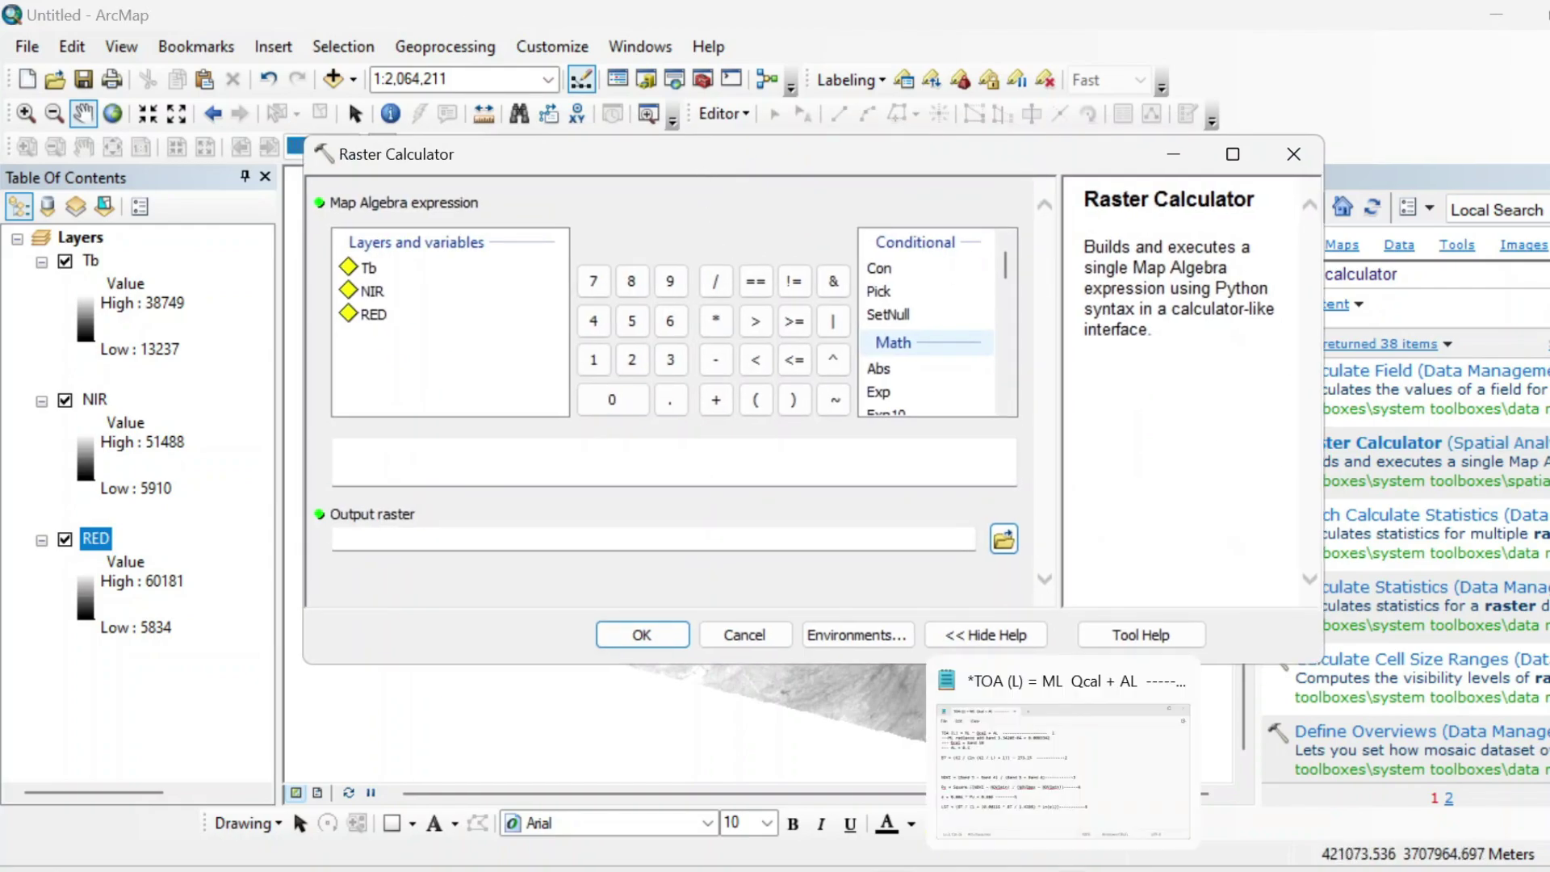
# Switch to the Notepad notes and examine the ML, Qcal and AL terms of the TOA (L) formula.
pyautogui.click(1063, 735)
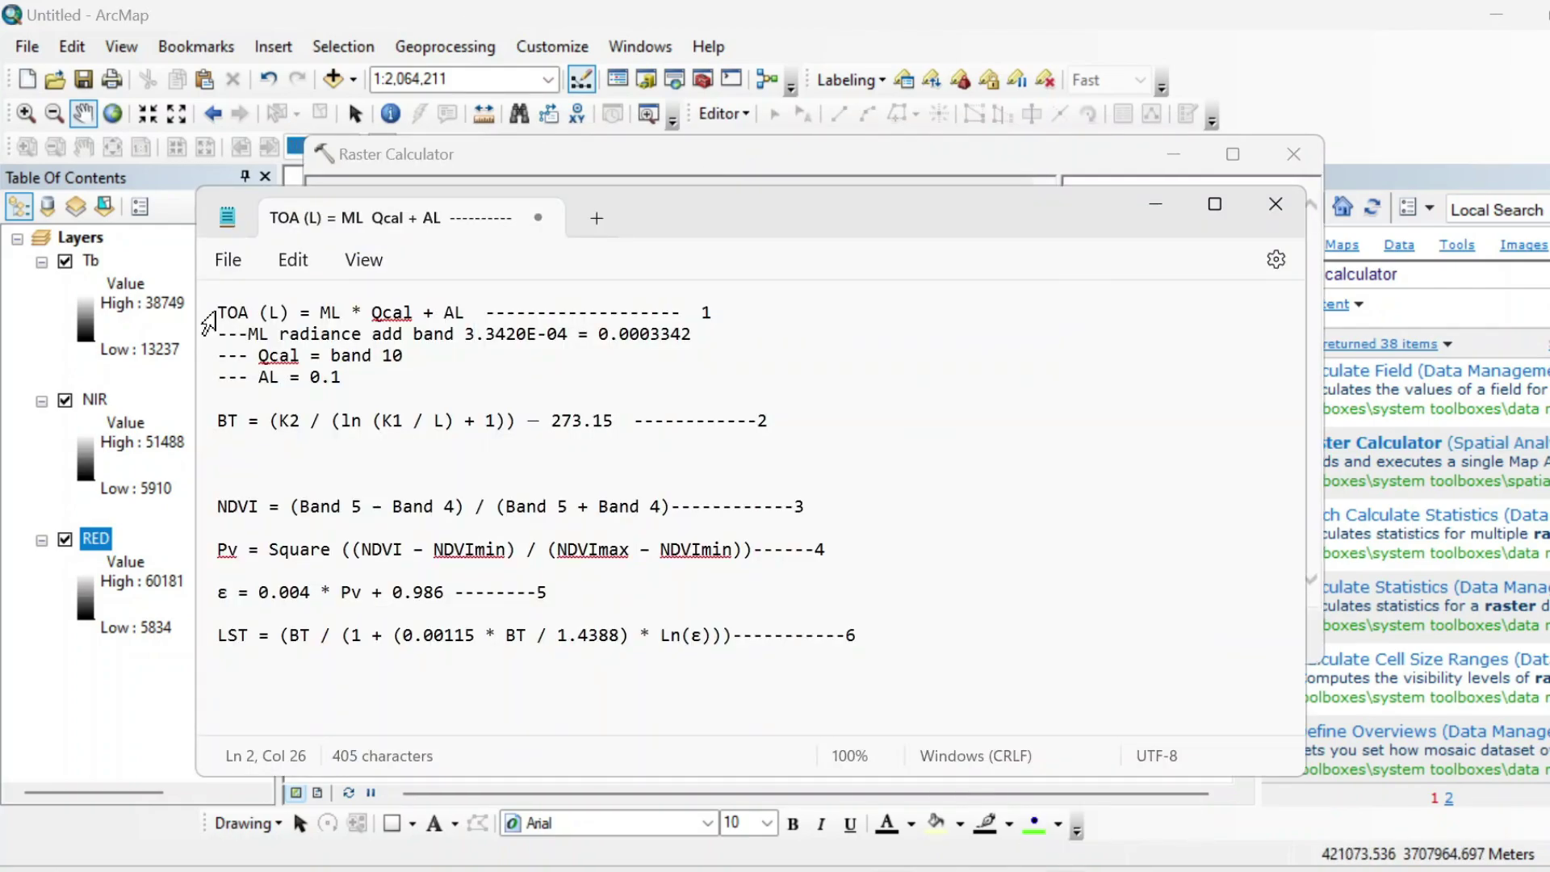
pyautogui.moveTo(215, 312); pyautogui.dragTo(466, 315)
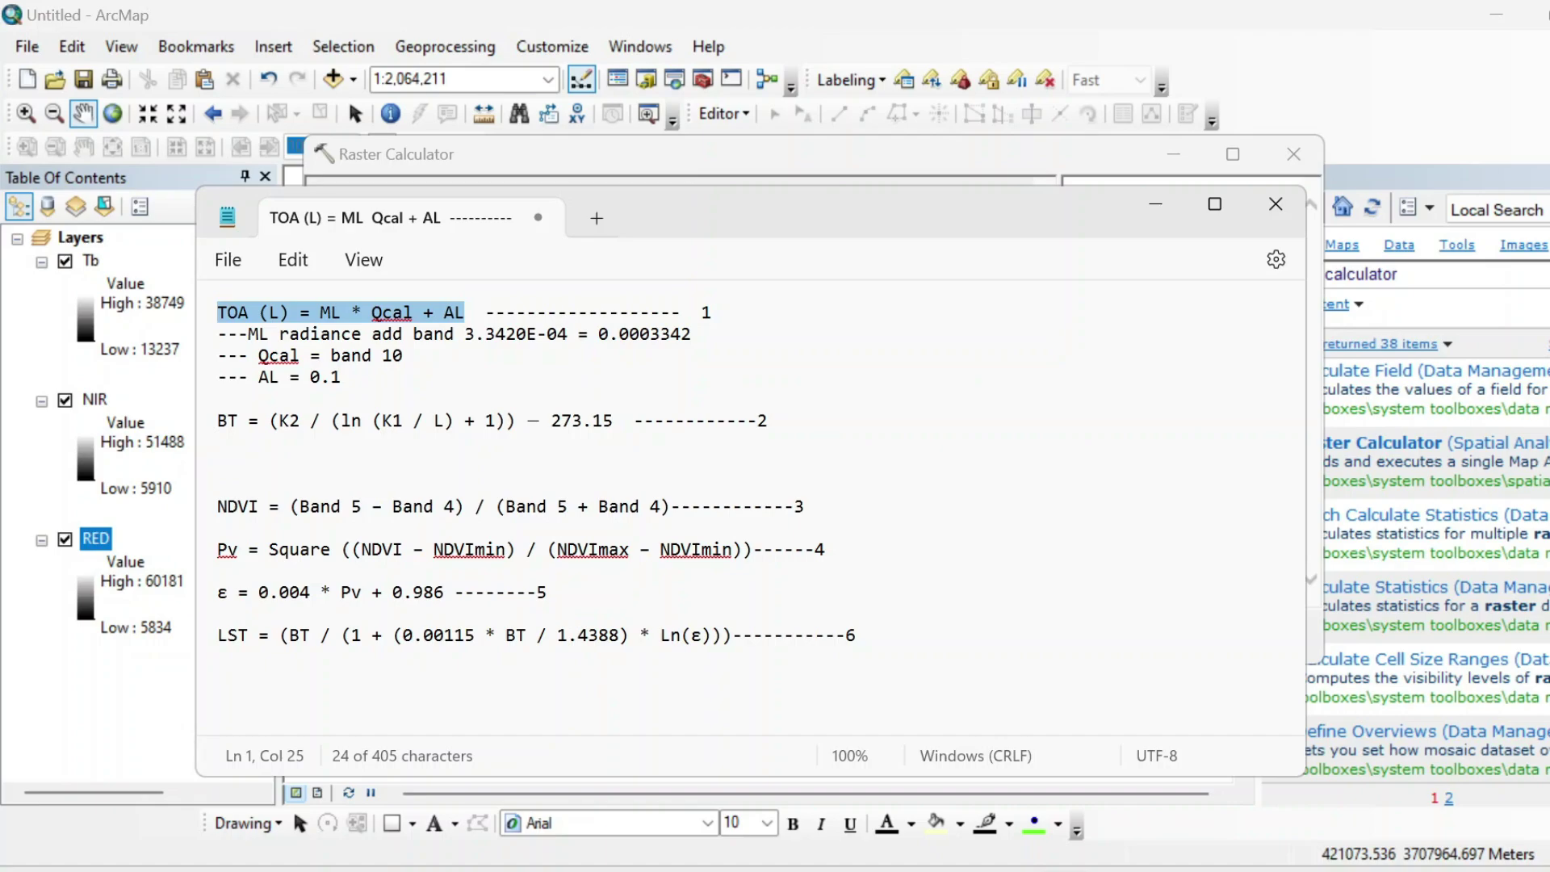
pyautogui.click(310, 313)
pyautogui.moveTo(444, 313); pyautogui.dragTo(461, 319)
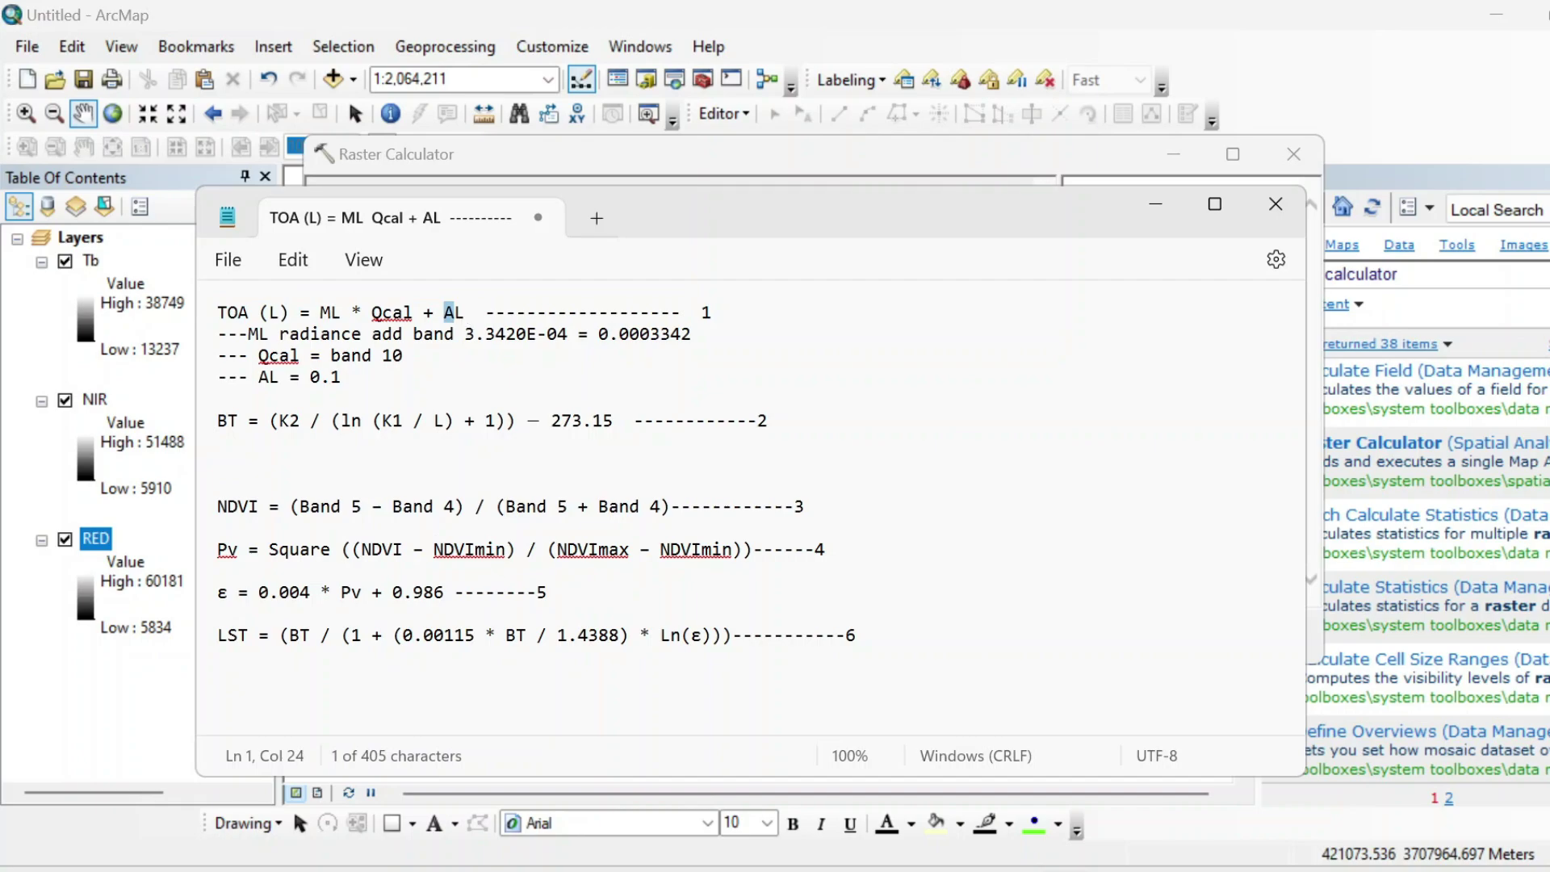
pyautogui.moveTo(363, 312); pyautogui.dragTo(416, 324)
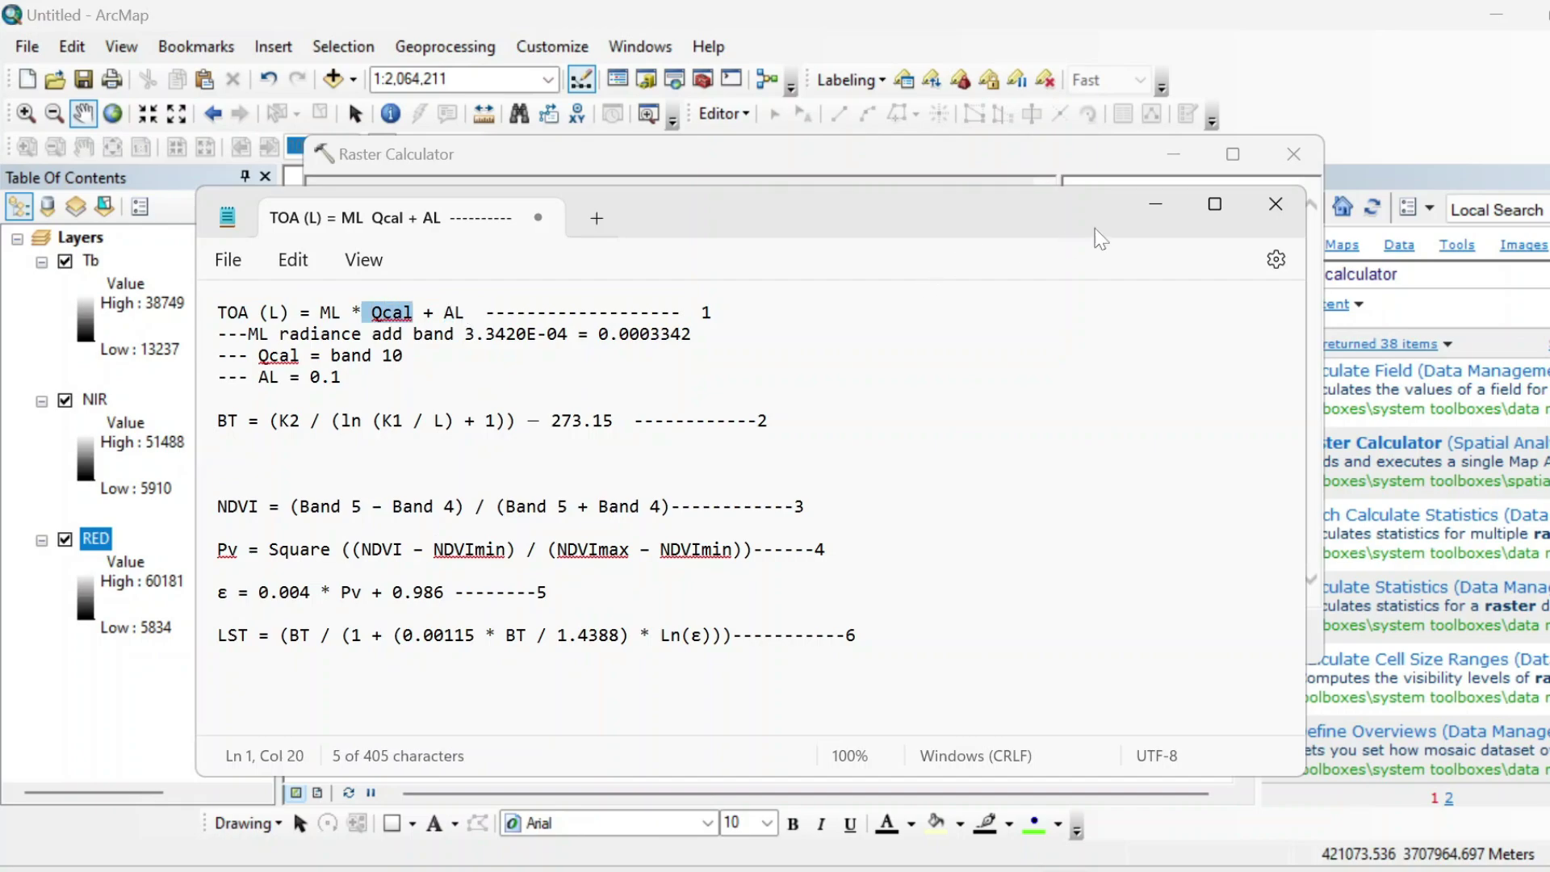
pyautogui.click(1155, 203)
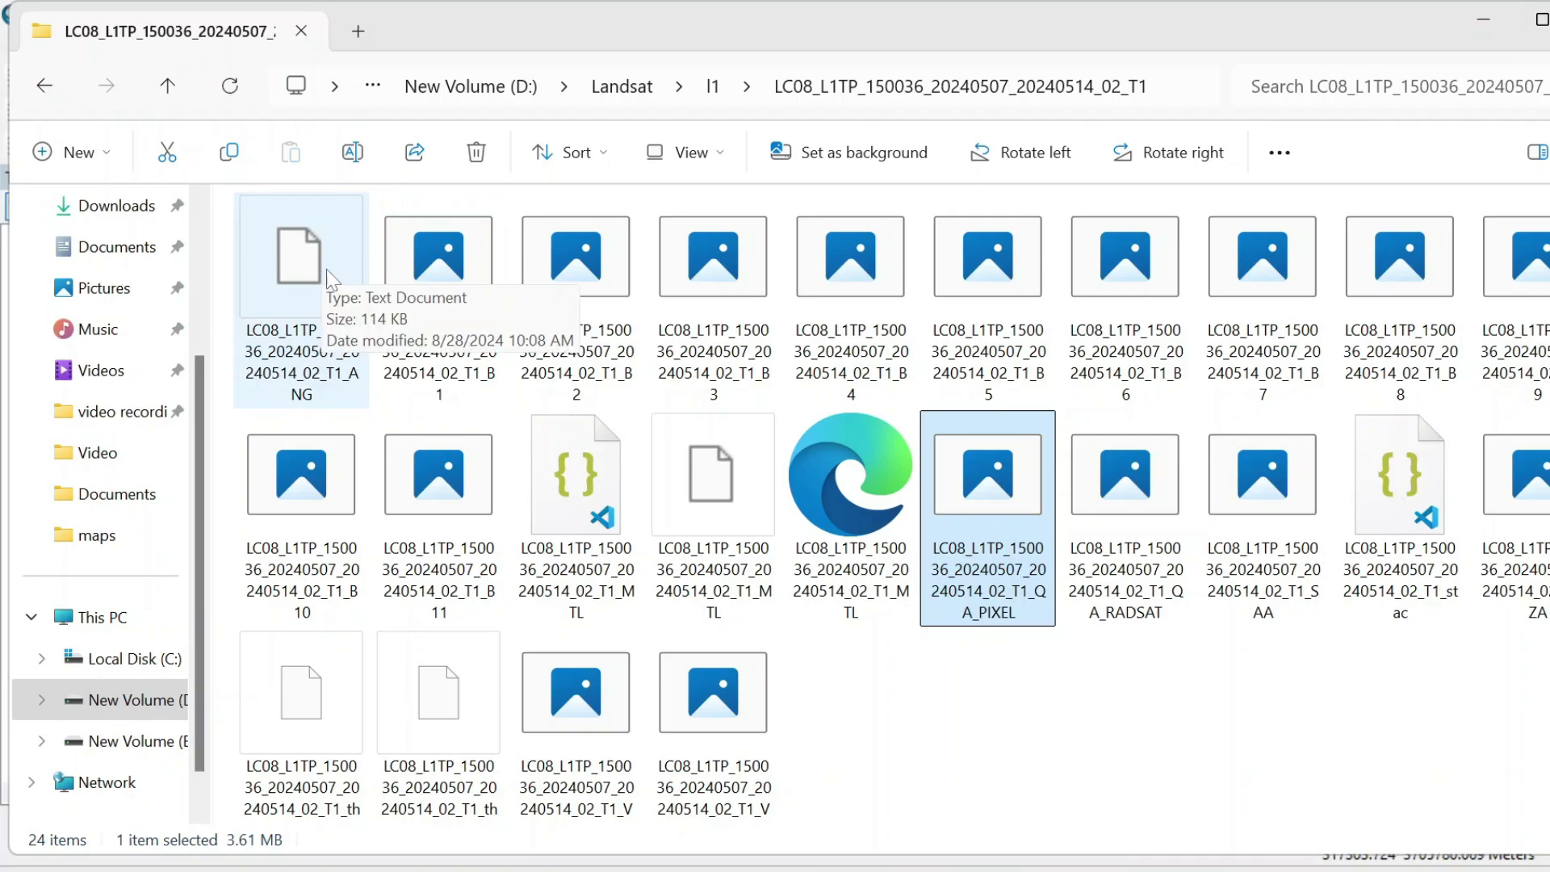
# Open the scene's MTL metadata text file from its folder and locate the LEVEL1_RADIOMETRIC_RESCALING group.
pyautogui.click(295, 255)
pyautogui.click(707, 549)
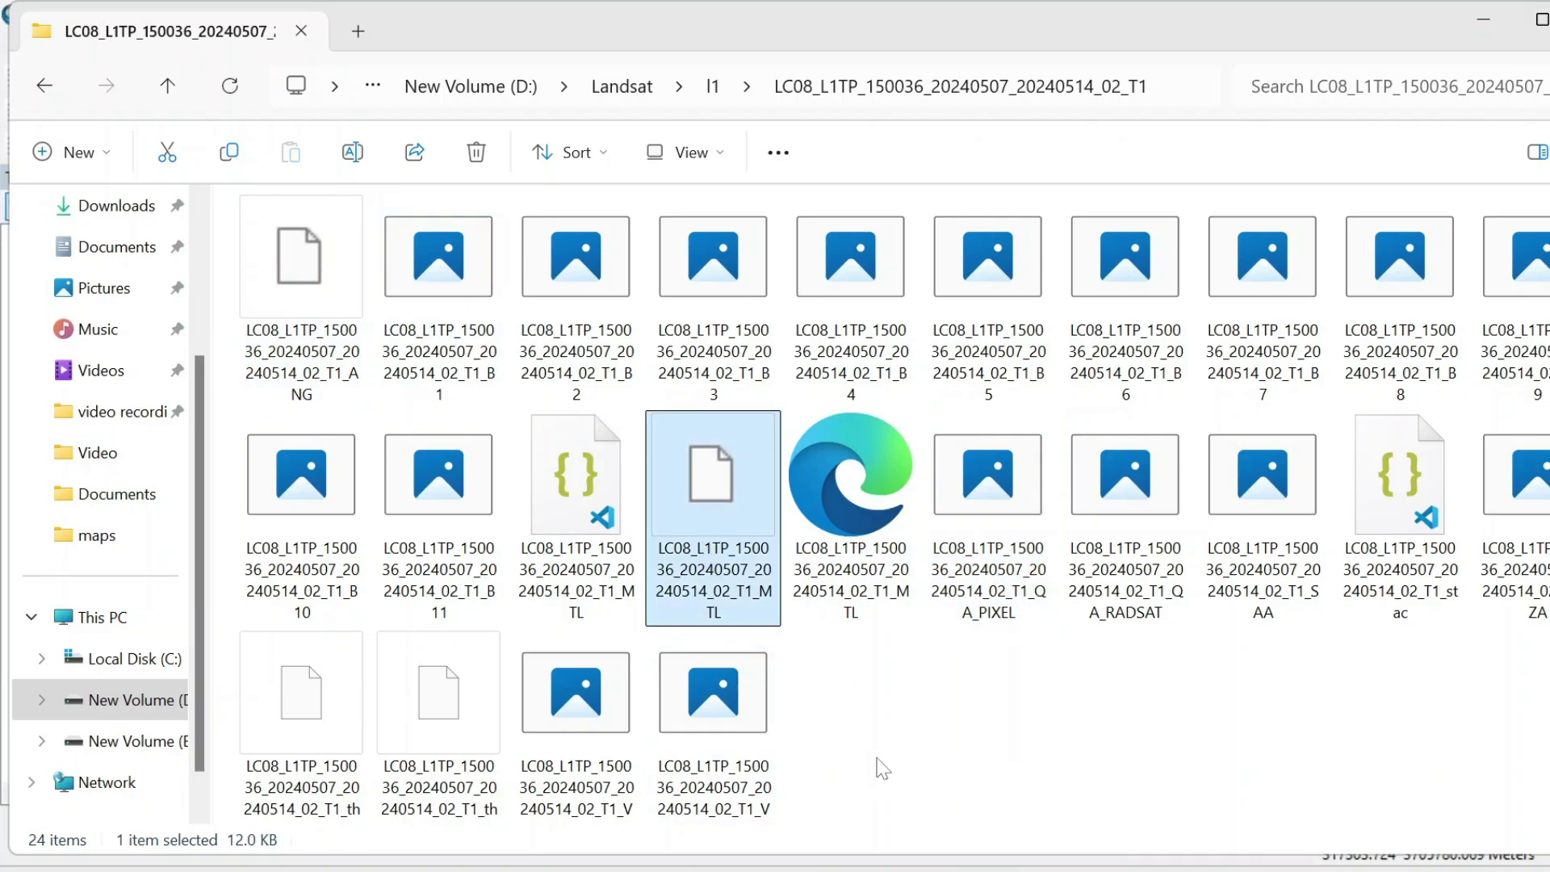
pyautogui.doubleClick(730, 563)
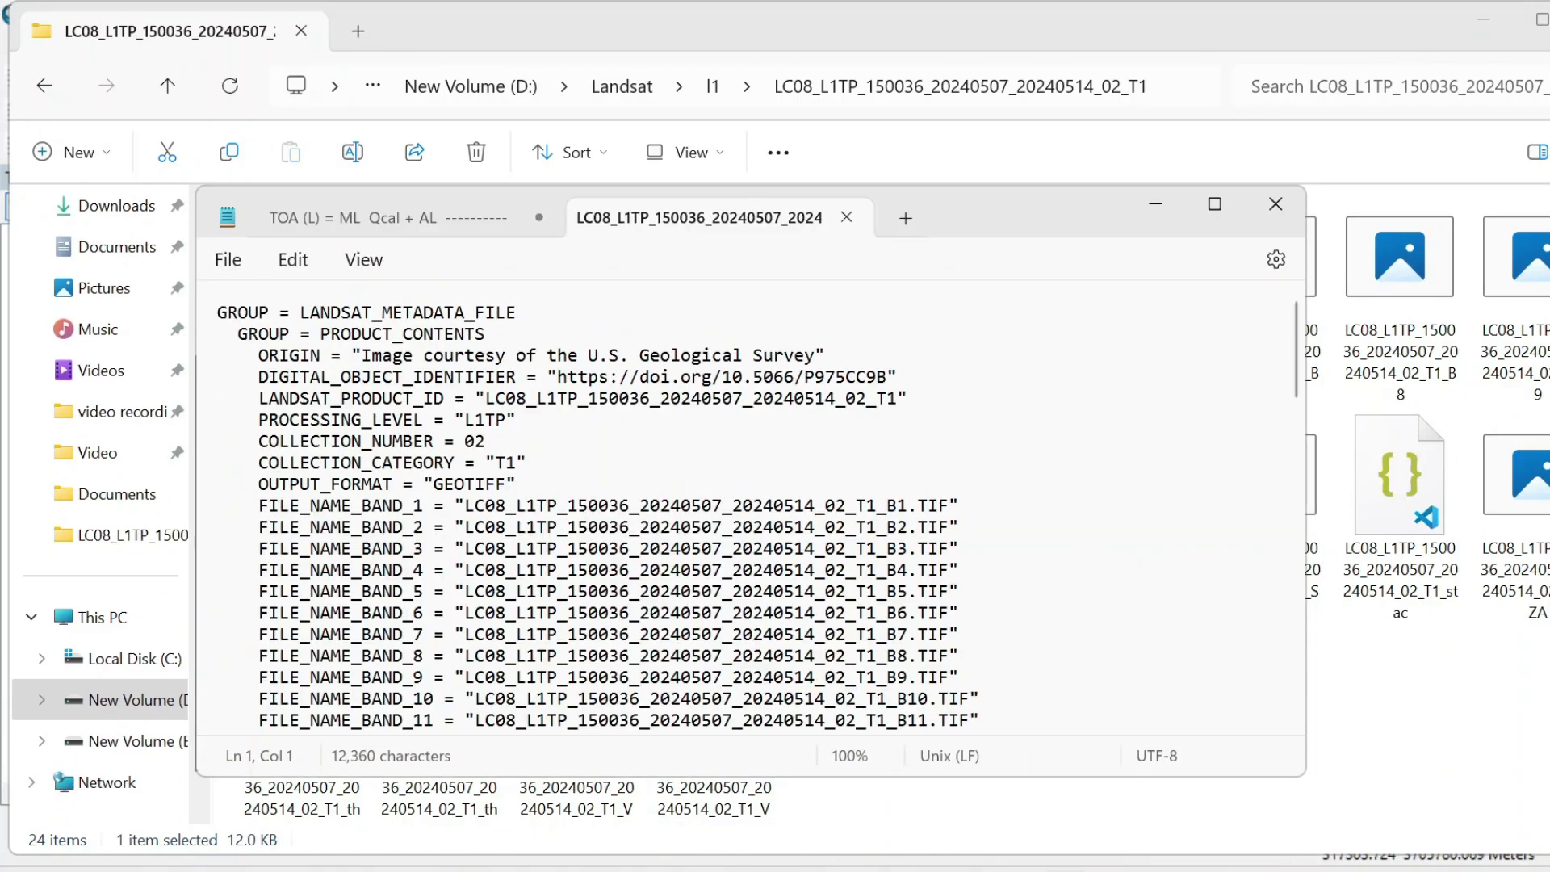
pyautogui.scroll(-6, 521, 613)
pyautogui.scroll(-15, 521, 613)
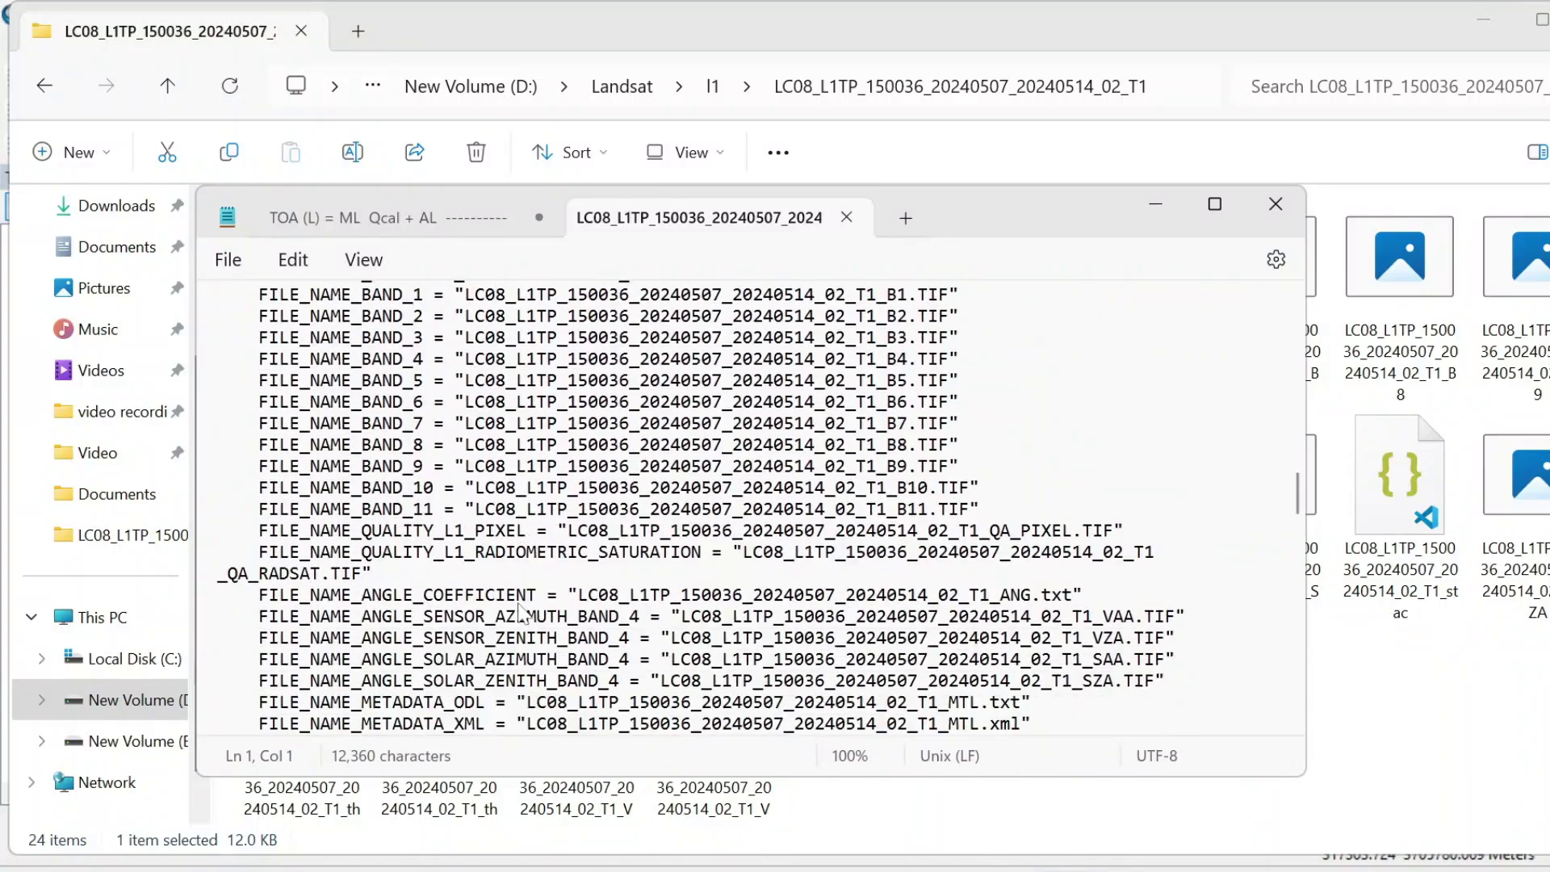
pyautogui.scroll(-18, 520, 613)
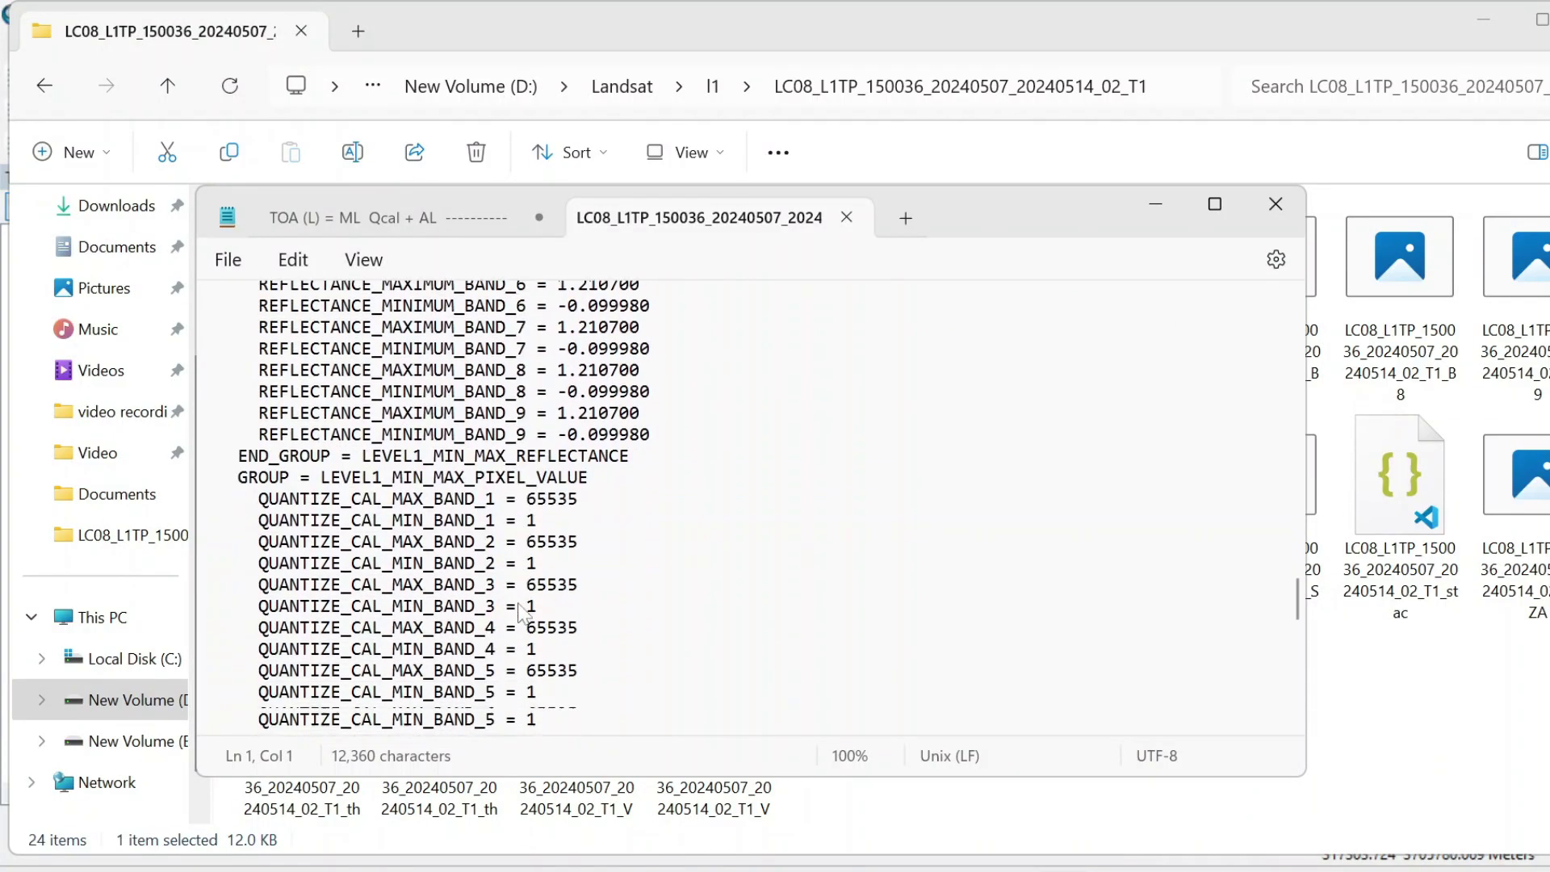
pyautogui.scroll(-9, 521, 613)
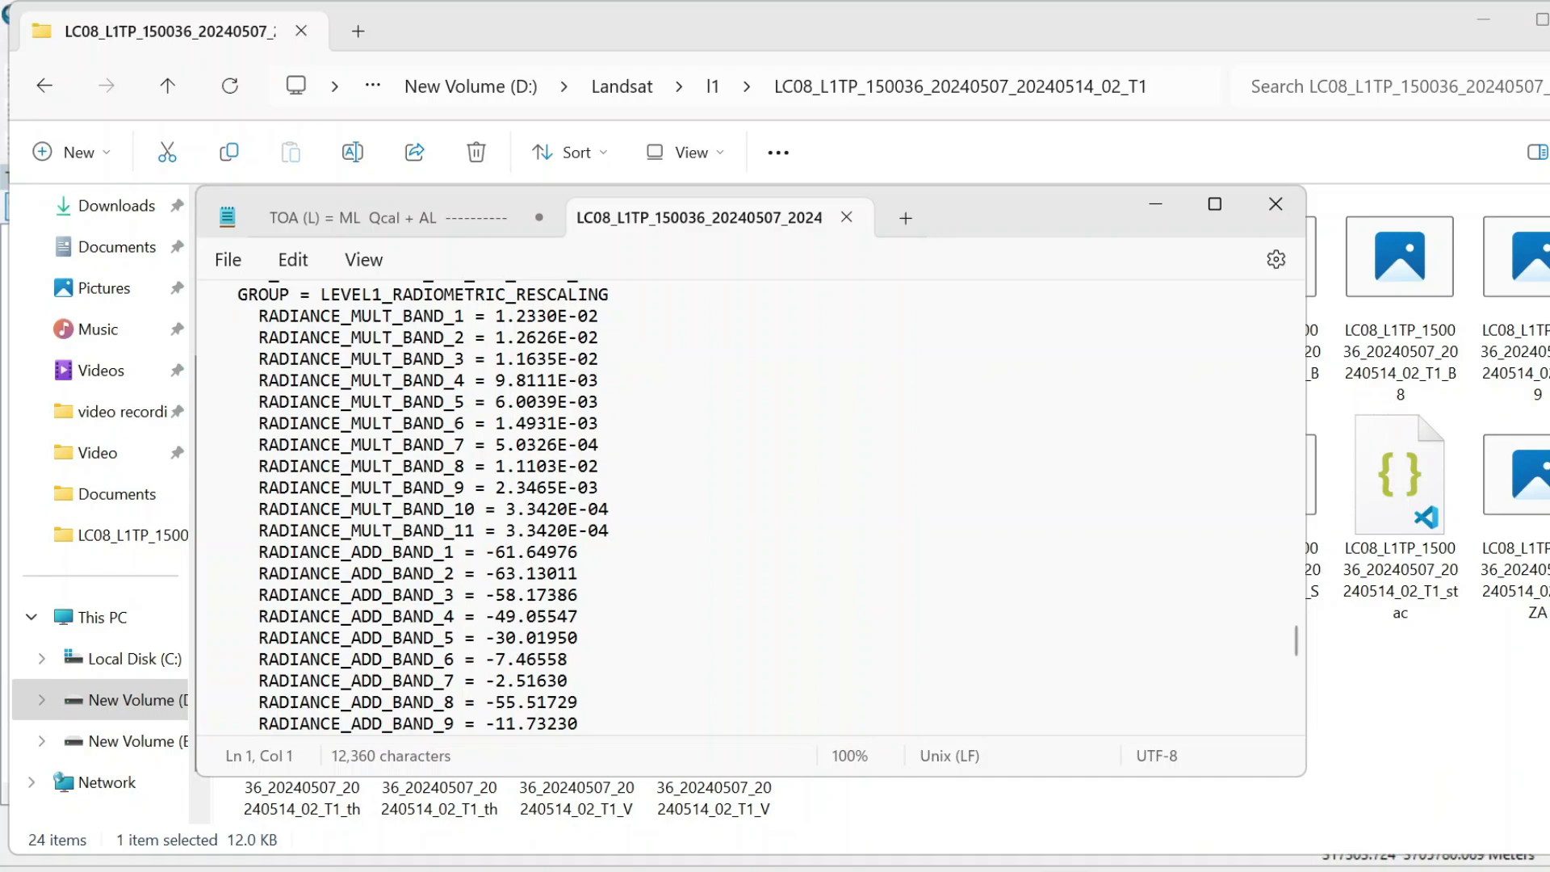
# Copy the RADIANCE_MULT_BAND_10 value 3.3420E-04 from the metadata.
pyautogui.moveTo(257, 509); pyautogui.dragTo(576, 515)
pyautogui.click(473, 511)
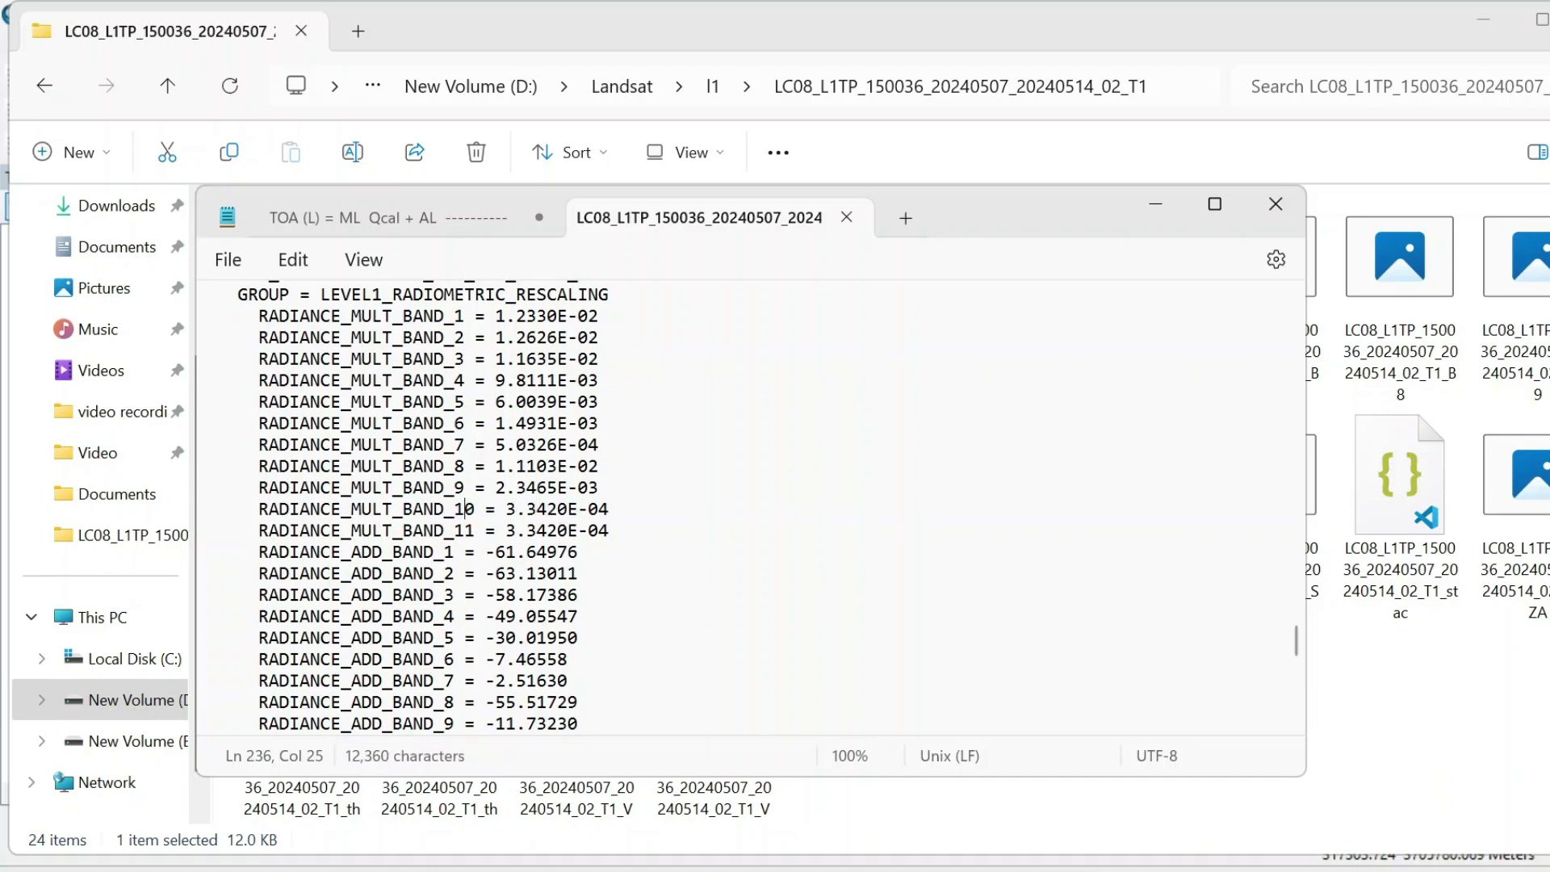
pyautogui.moveTo(467, 508); pyautogui.dragTo(406, 511)
pyautogui.click(487, 509)
pyautogui.moveTo(506, 510); pyautogui.dragTo(615, 524)
pyautogui.hotkey('ctrl', 'c')
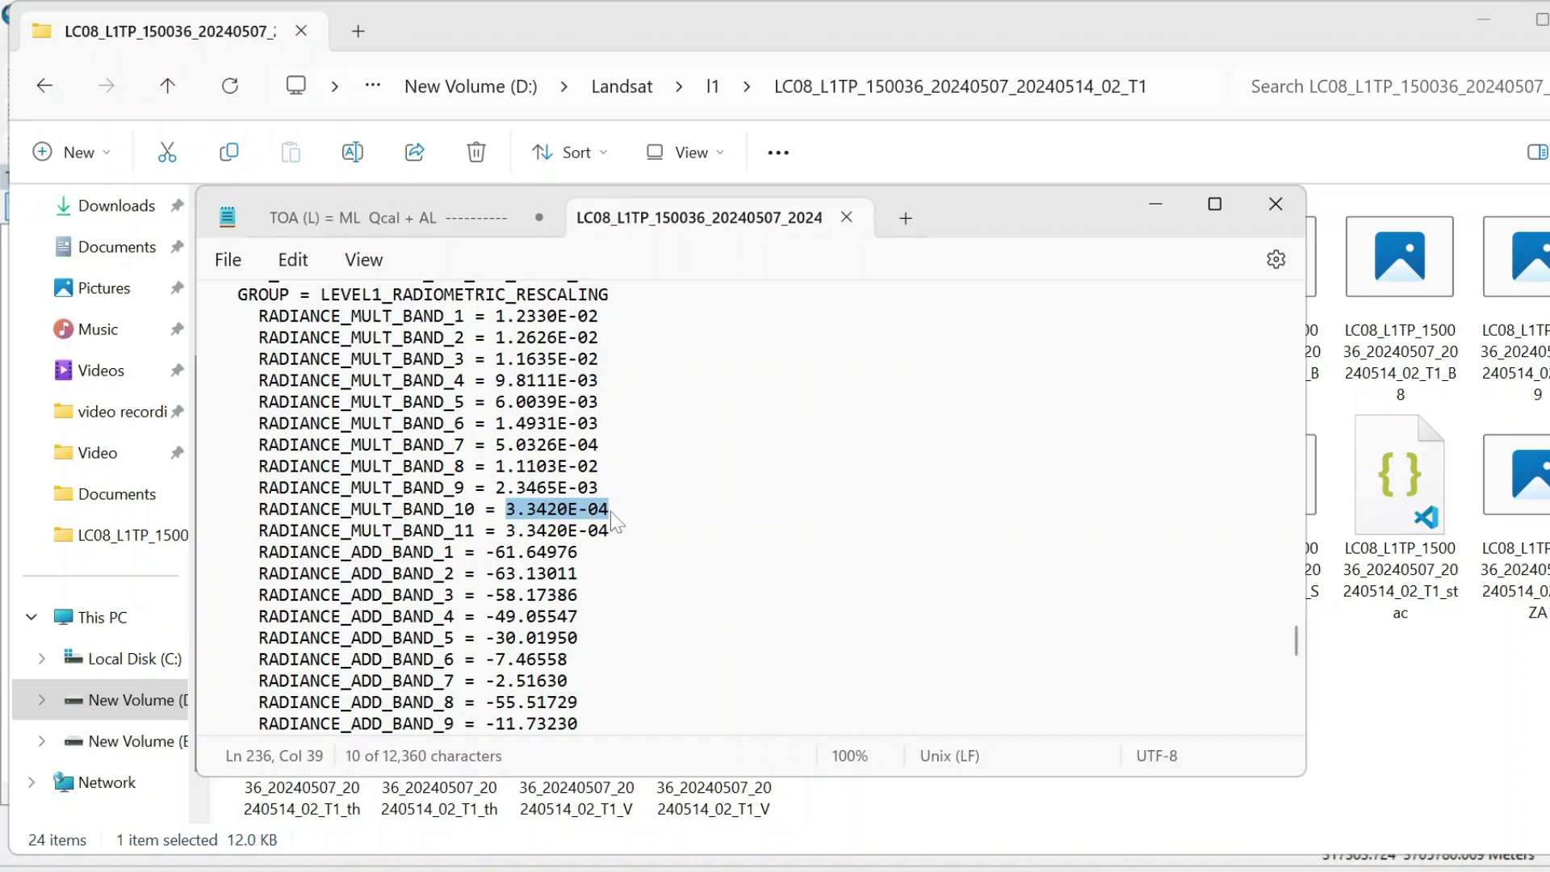
# Add 3.3420E-04 to the ML radiance line of the formula notes, followed by its decimal form "= 0.0003342".
pyautogui.hotkey('ctrl', 'Tab')
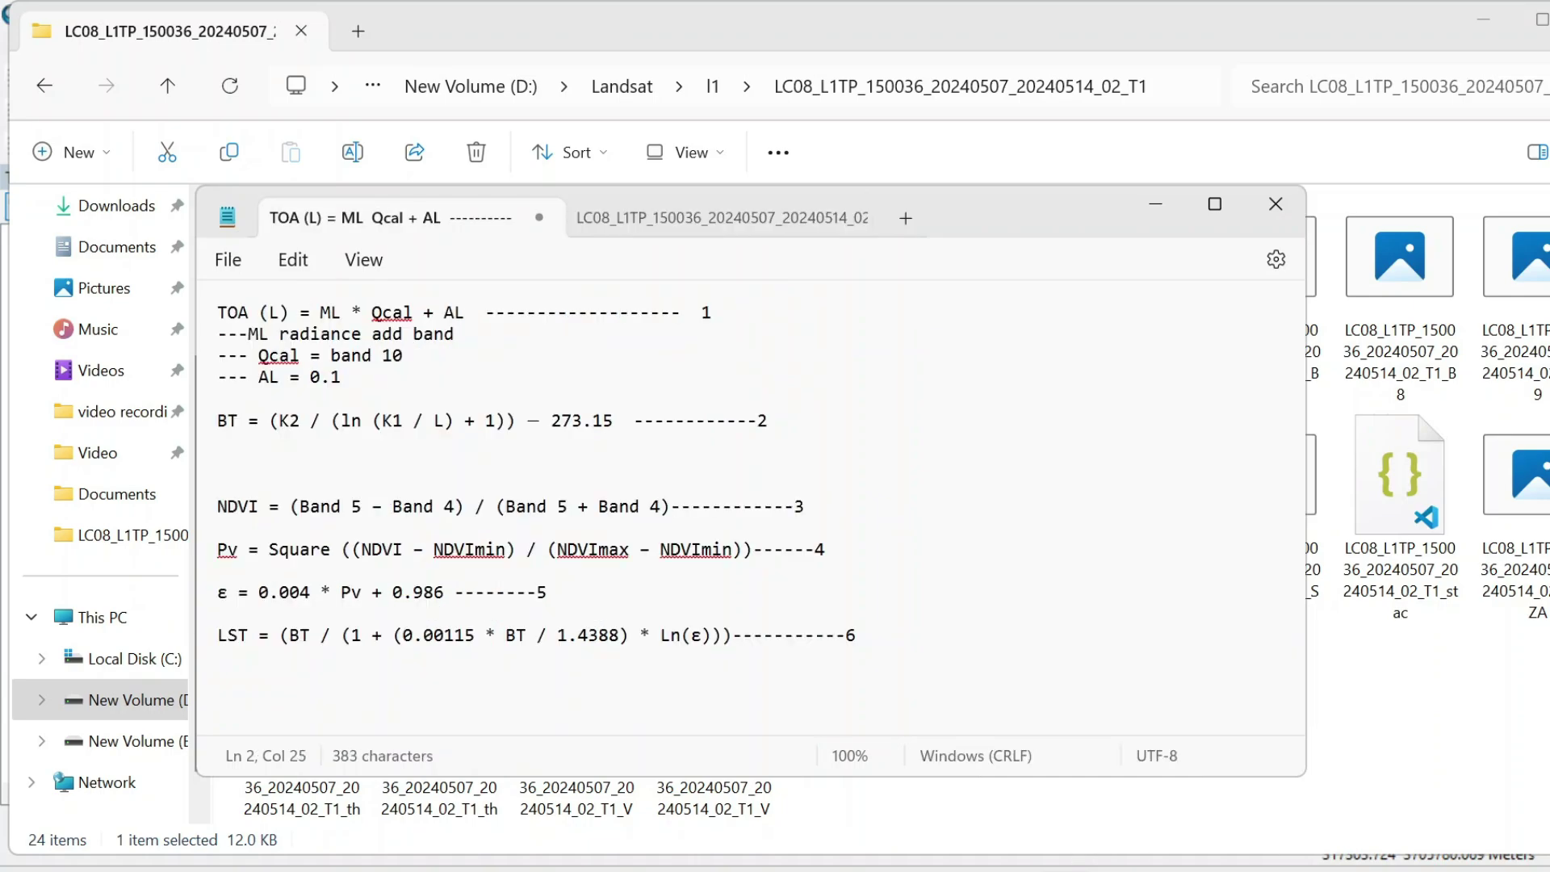
pyautogui.hotkey('ctrl', 'v')
pyautogui.moveTo(569, 335)
pyautogui.mouseDown()
pyautogui.moveTo(547, 337)
pyautogui.moveTo(581, 343)
pyautogui.mouseUp()
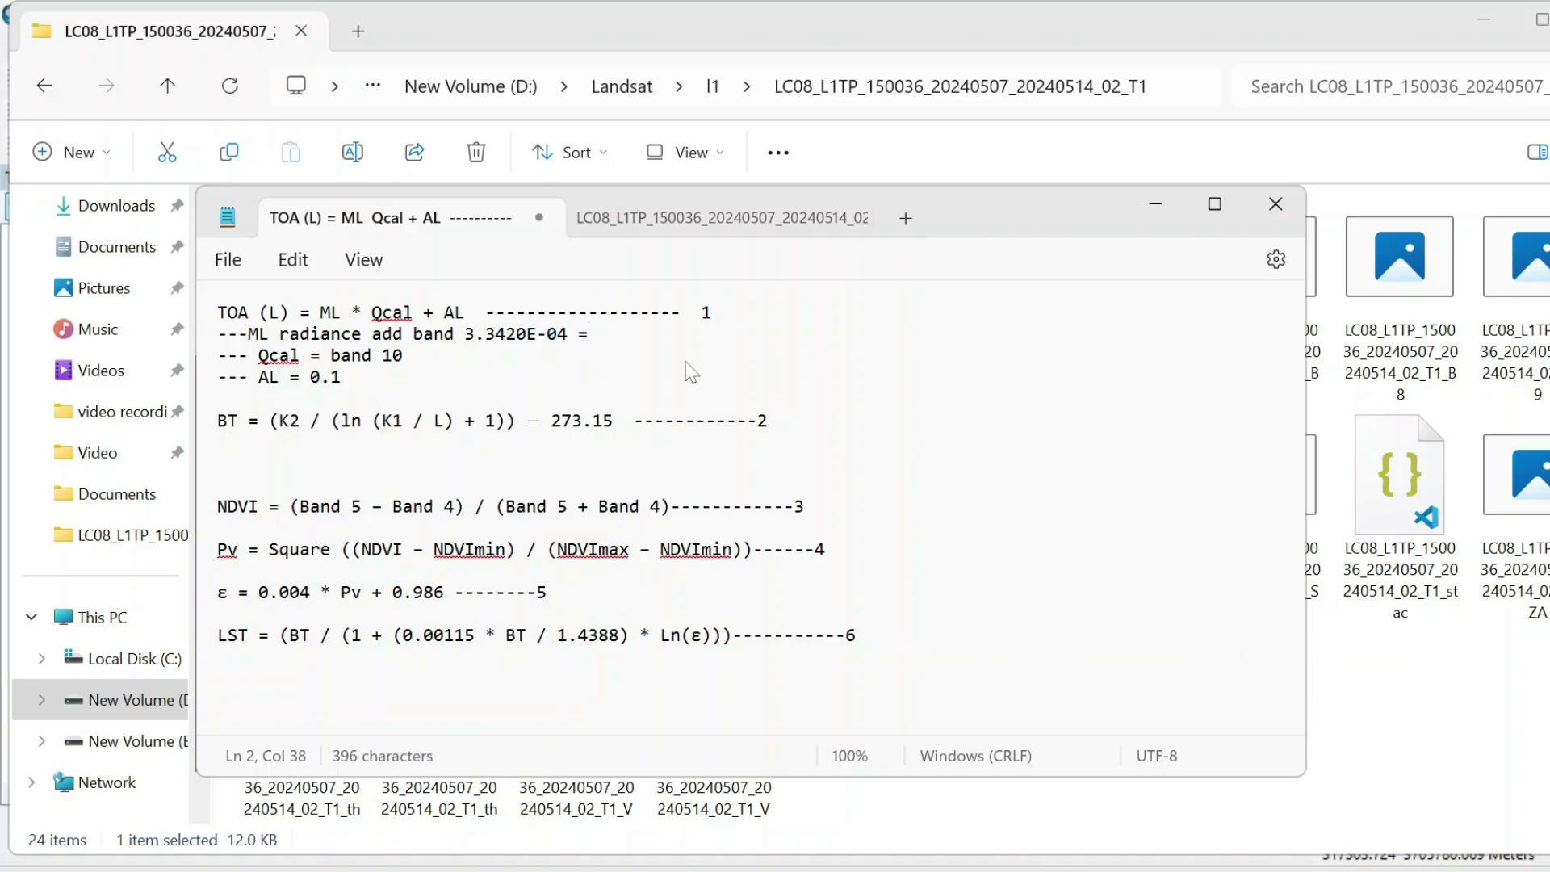
pyautogui.write('= 00000')
pyautogui.write('3342')
pyautogui.write('.')
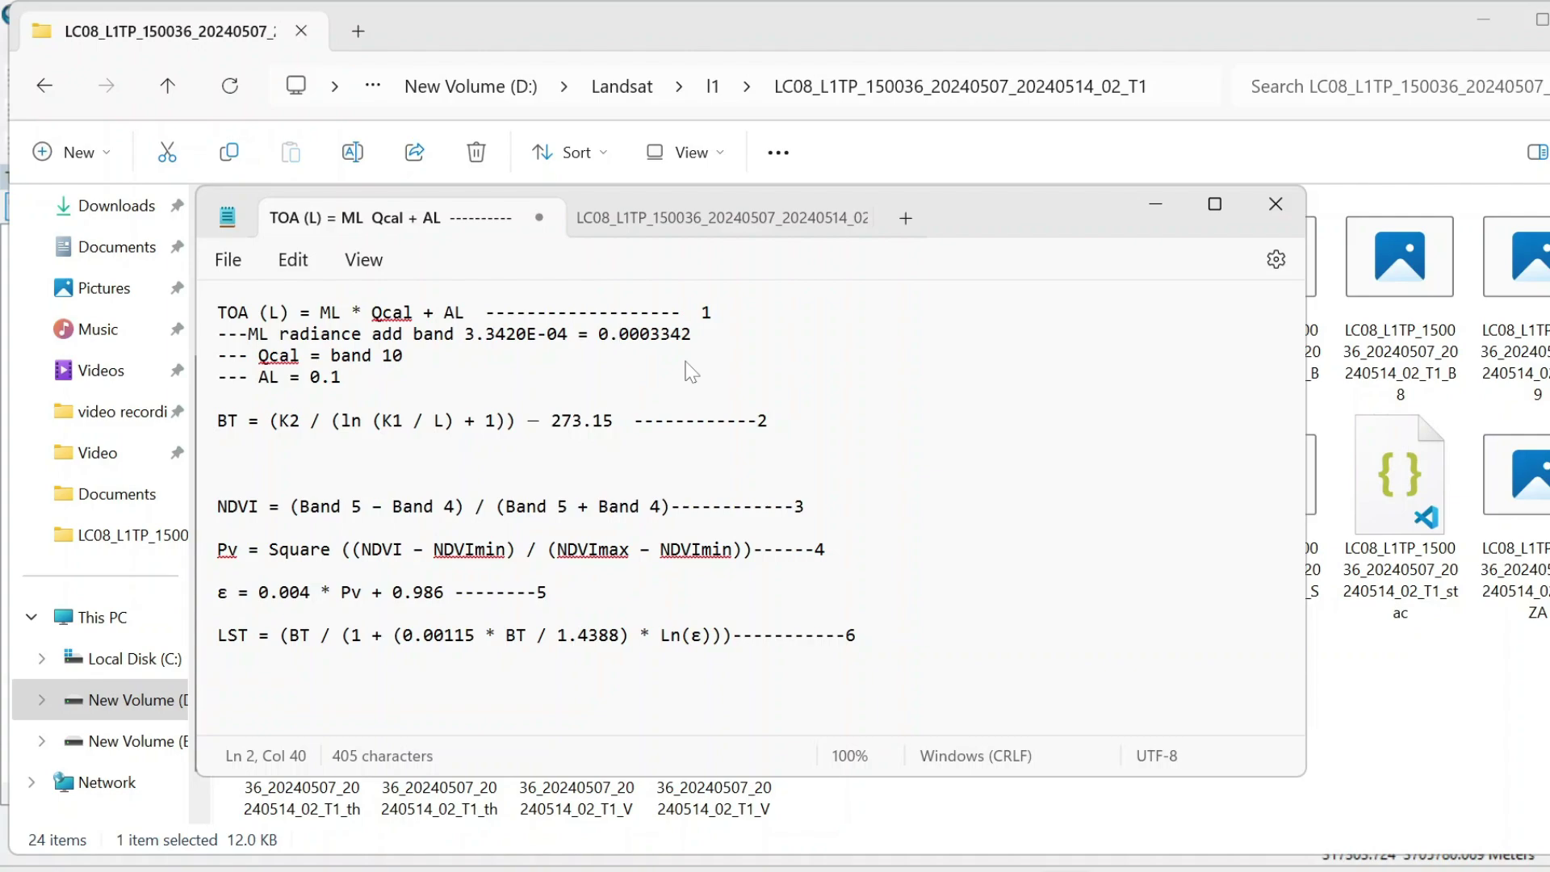
pyautogui.moveTo(692, 334); pyautogui.dragTo(537, 333)
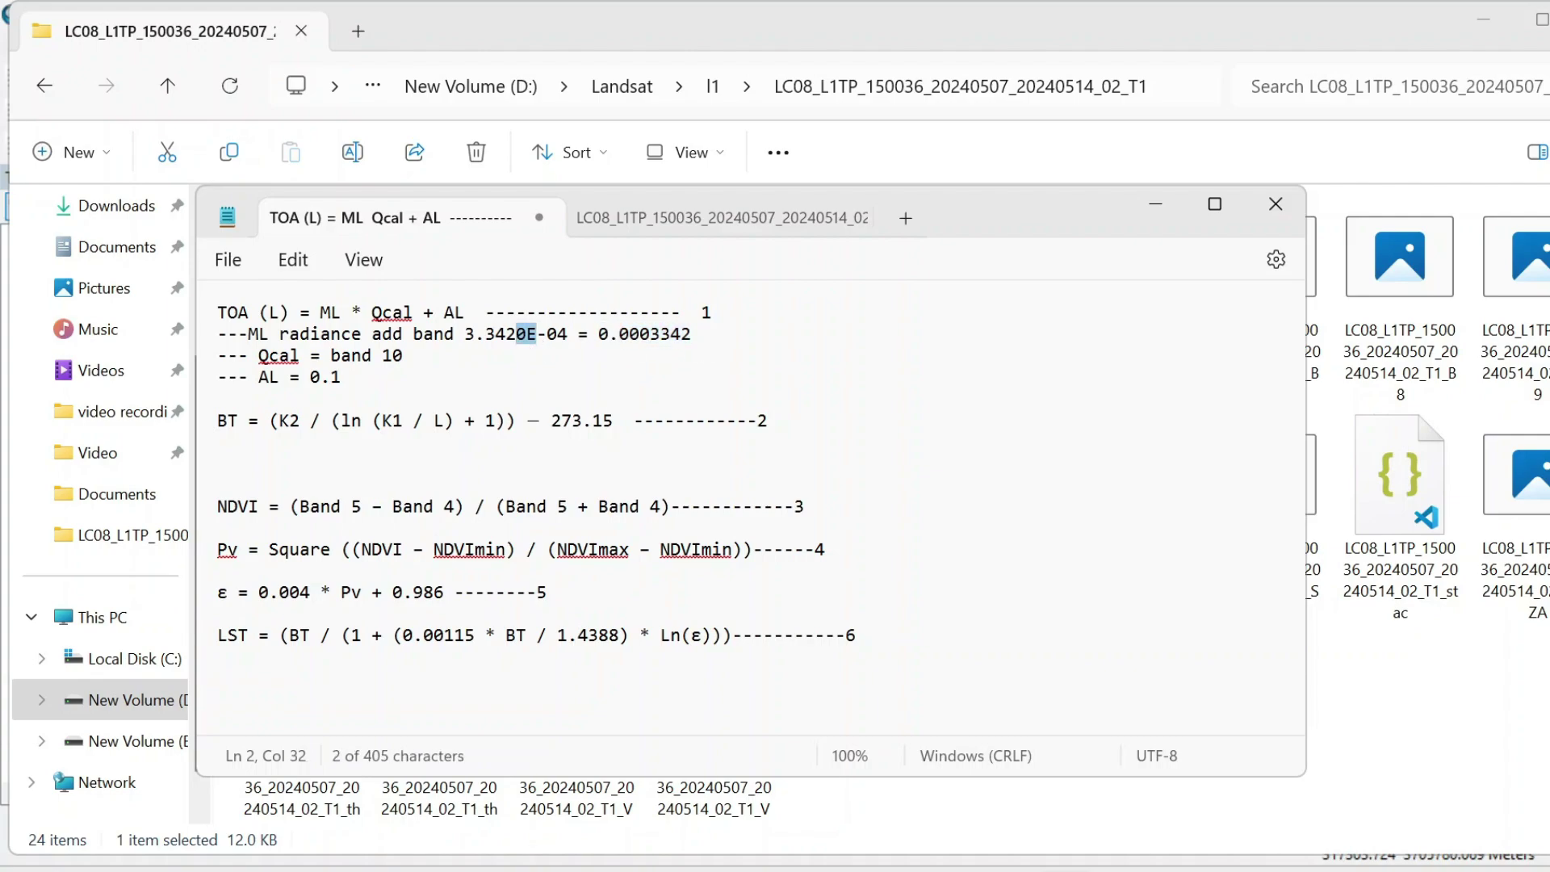
pyautogui.click(341, 377)
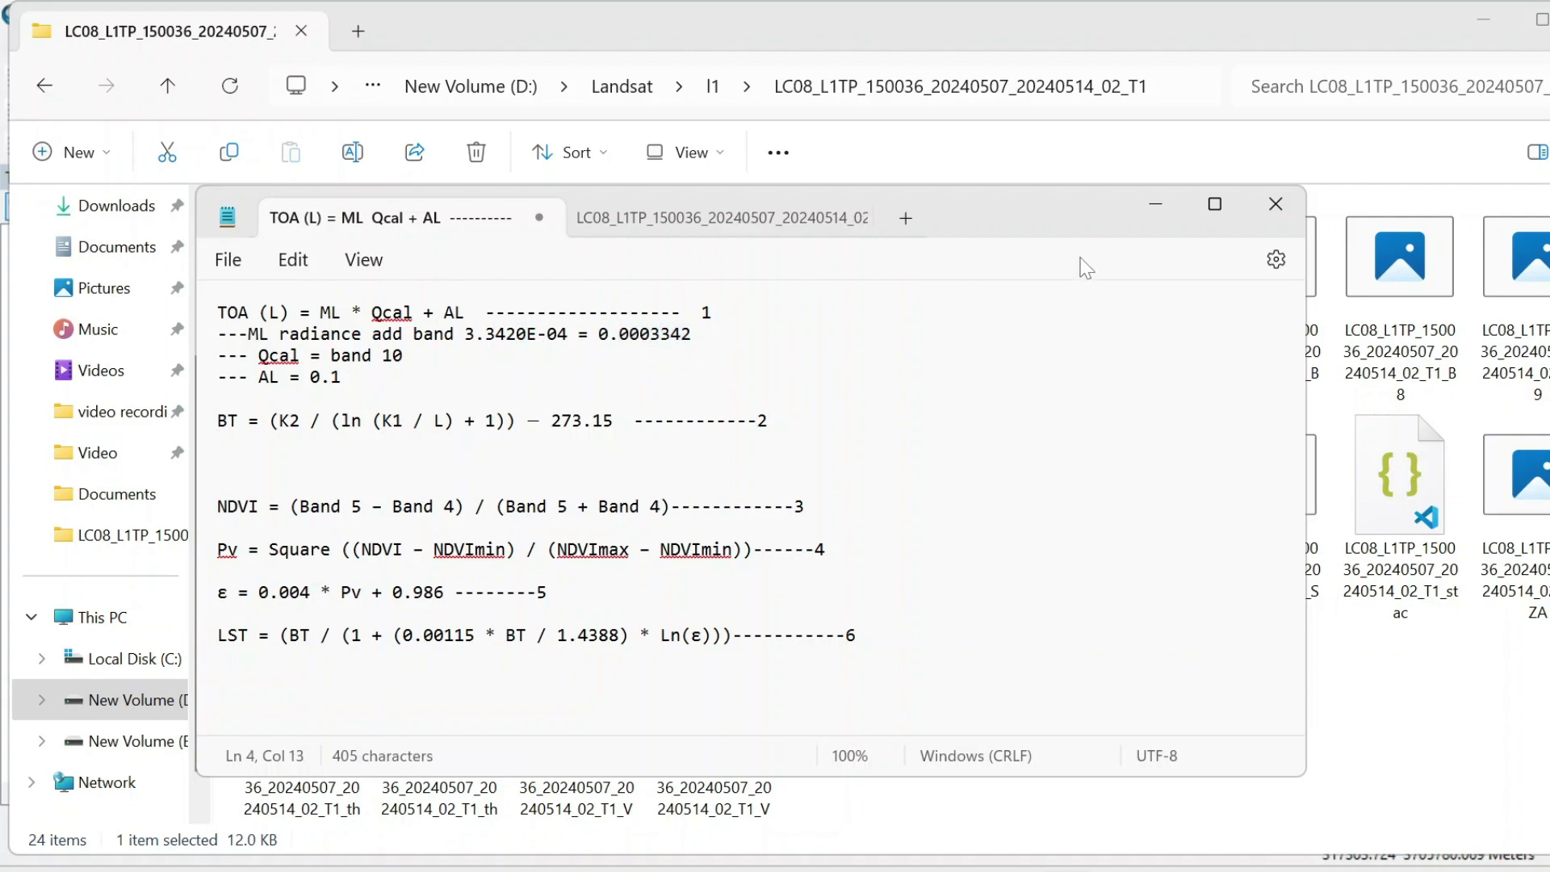
# Return to the Raster Calculator and start the map algebra expression with the ML value 0.0003342 copied from the formula notes.
pyautogui.click(1155, 203)
pyautogui.moveTo(894, 868)
pyautogui.click(1032, 771)
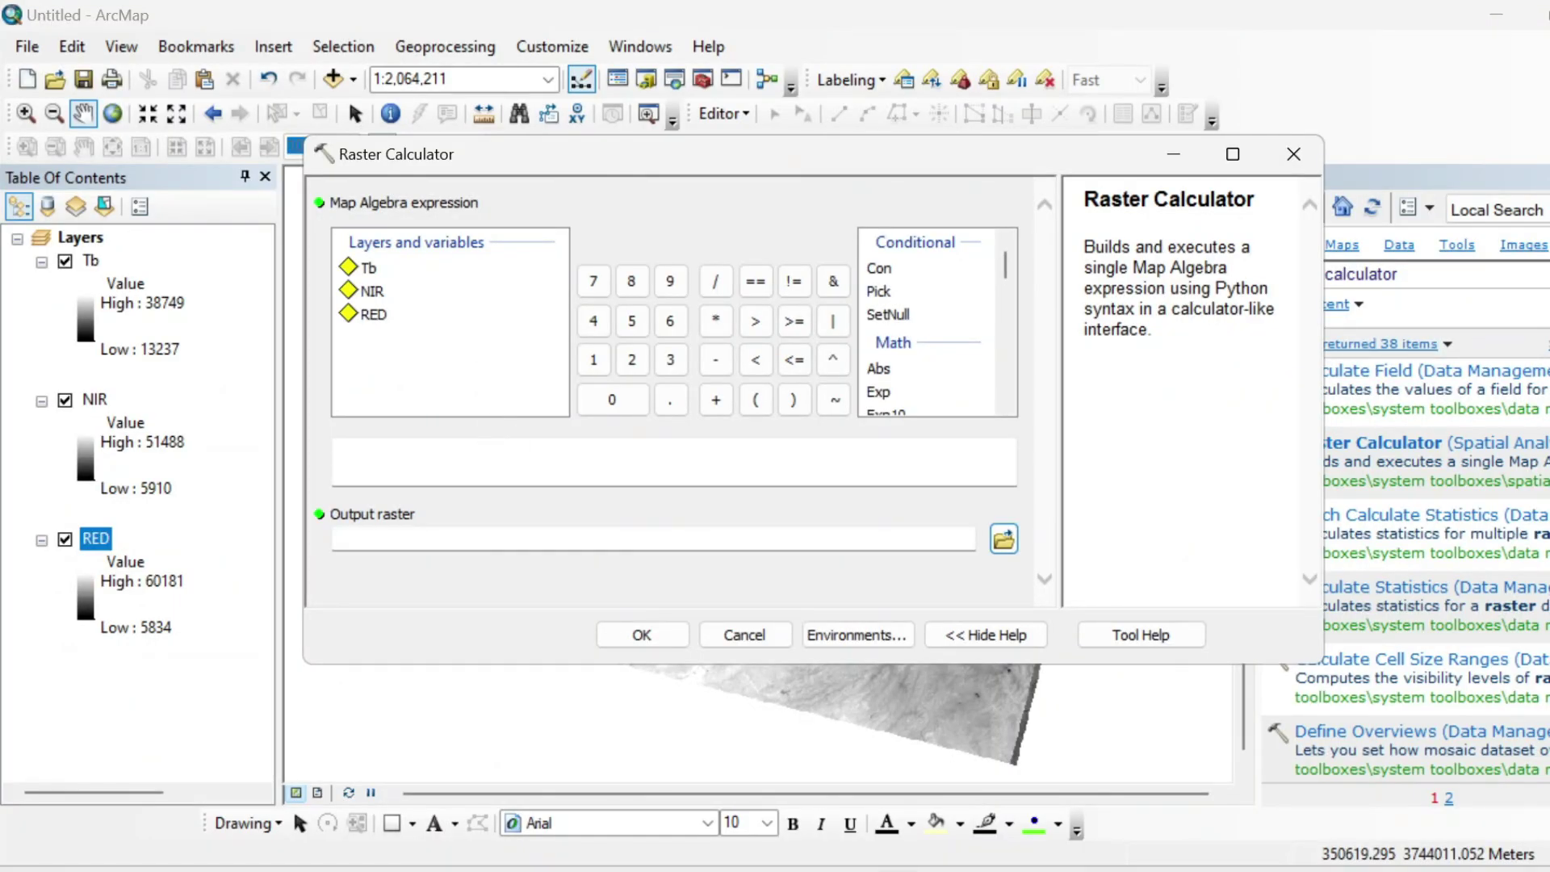
pyautogui.click(493, 460)
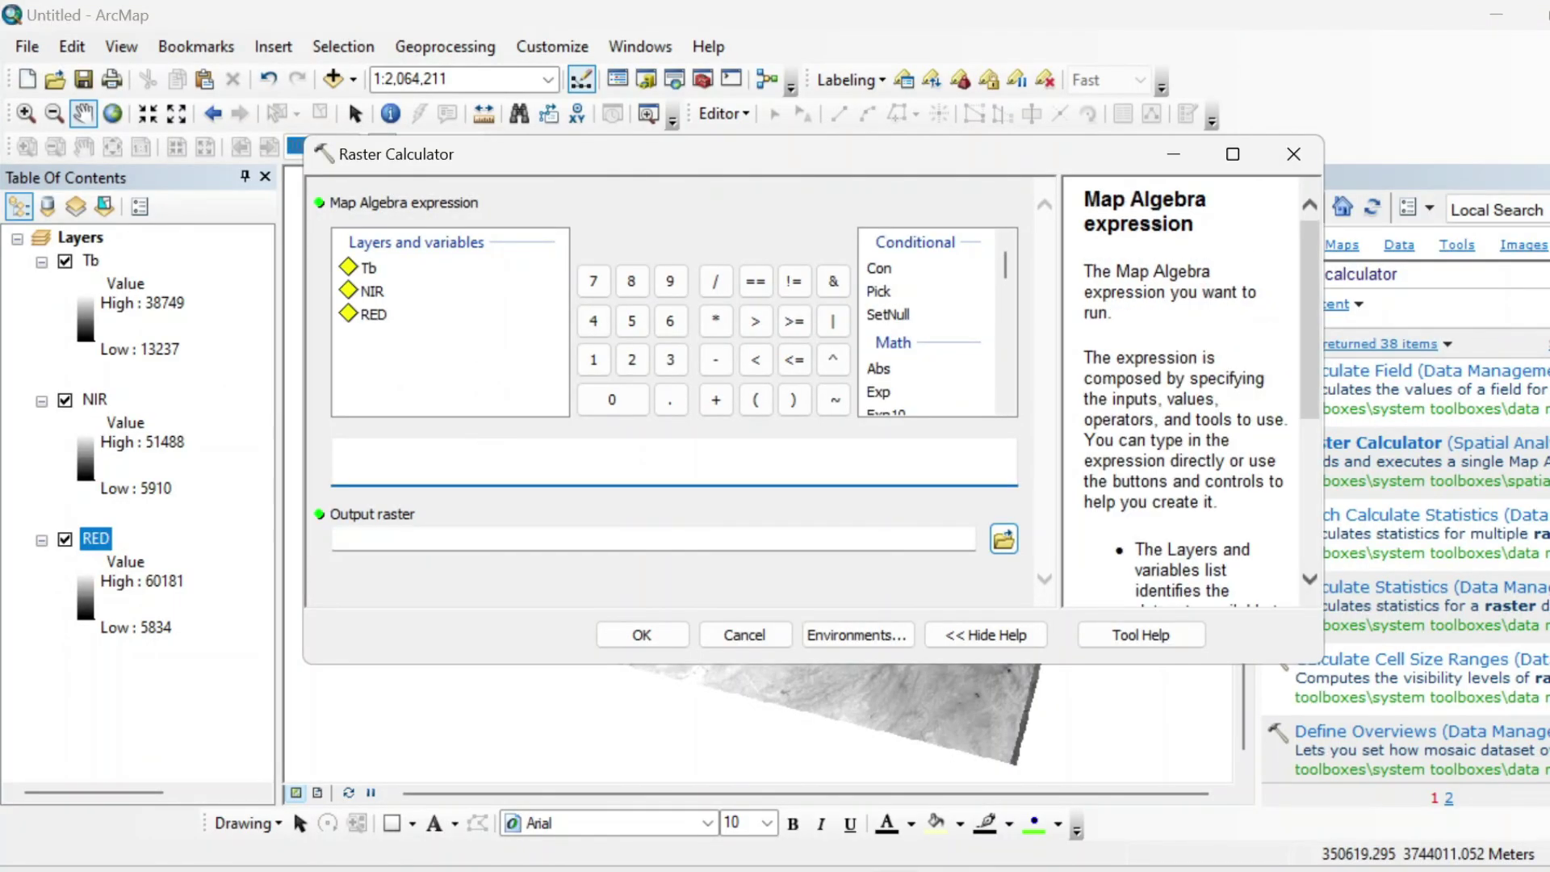
pyautogui.moveTo(1063, 868)
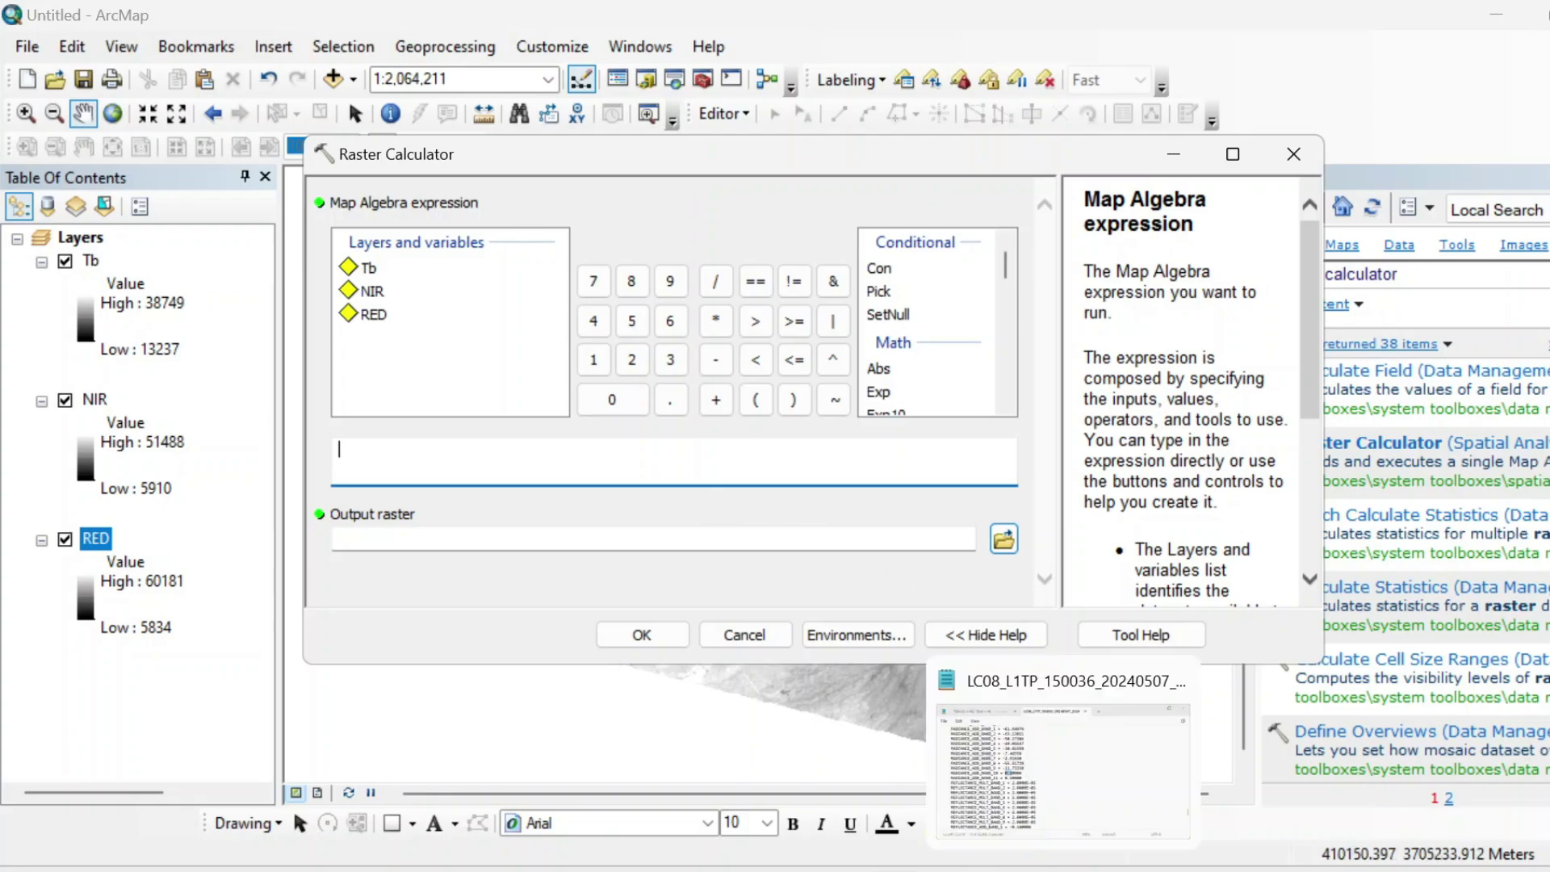
pyautogui.click(1044, 799)
pyautogui.click(416, 217)
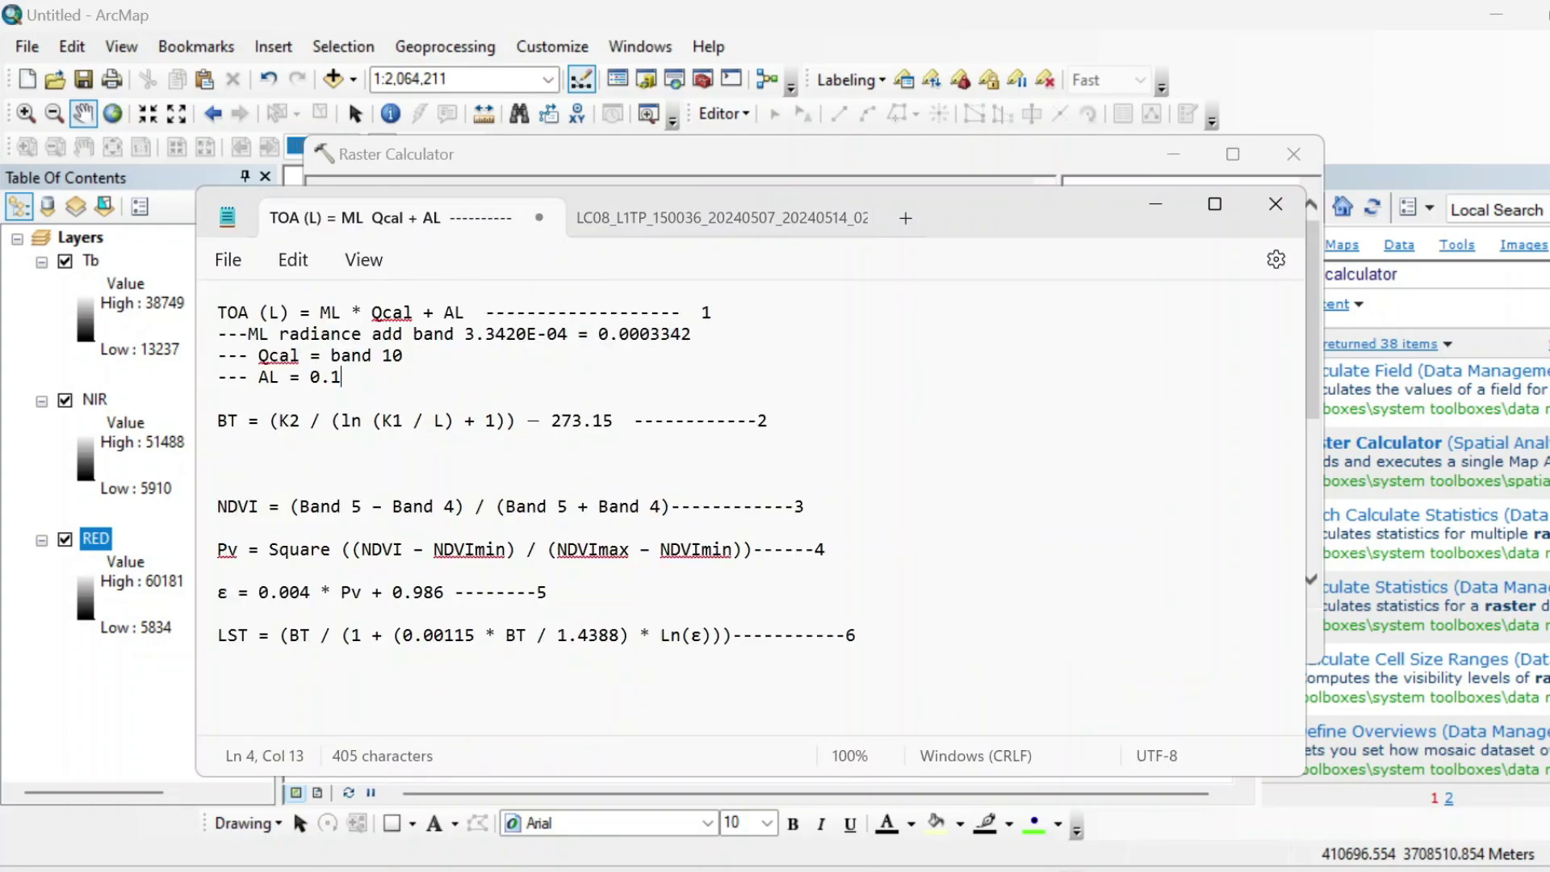
pyautogui.moveTo(692, 334); pyautogui.dragTo(599, 334)
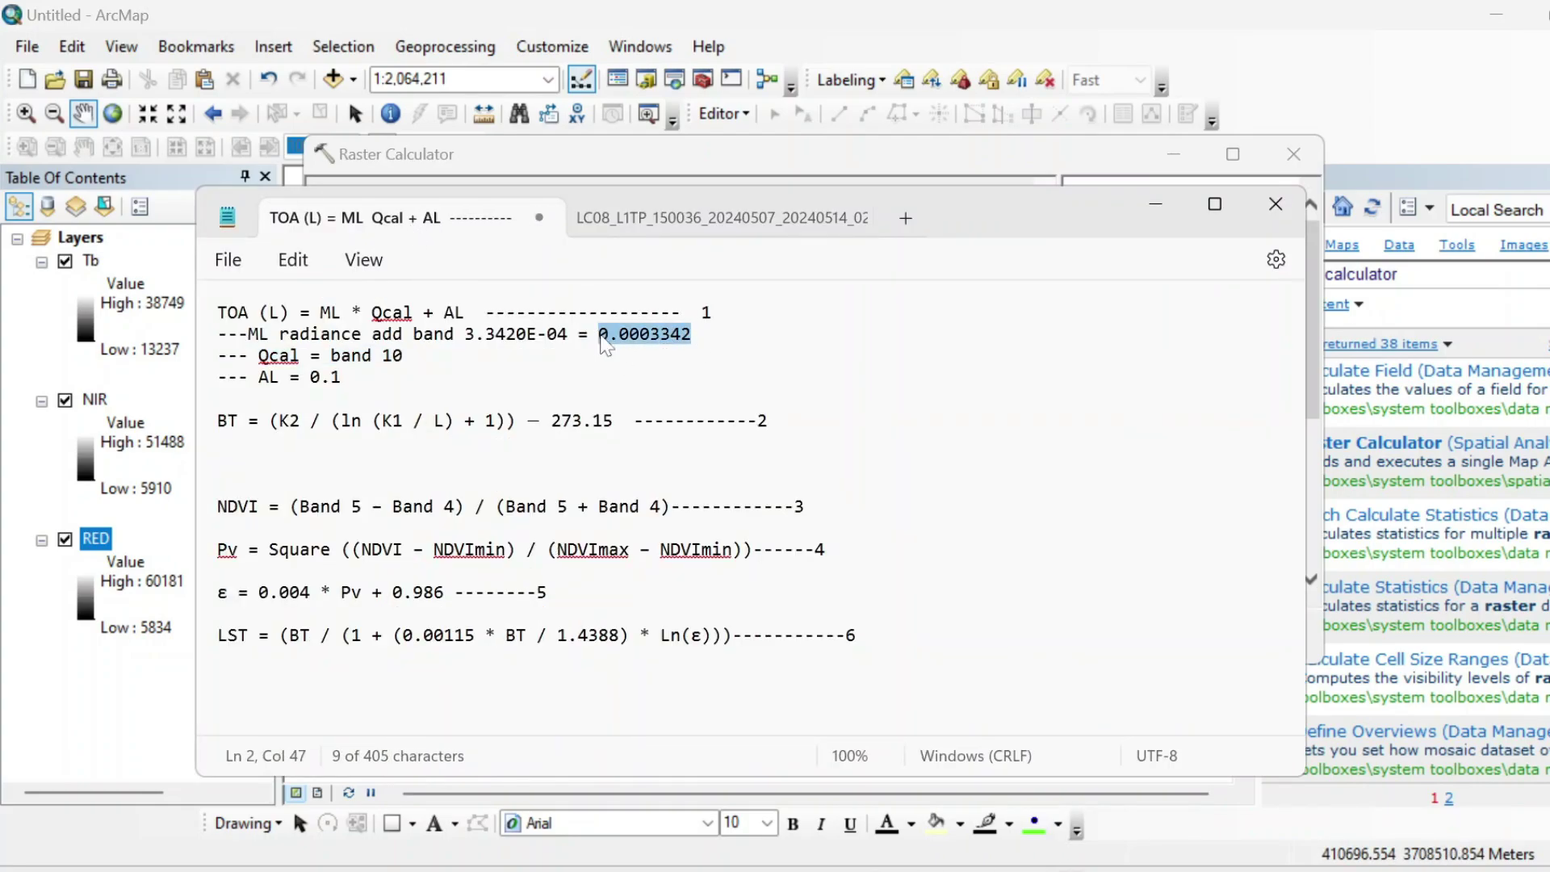
pyautogui.hotkey('ctrl', 'c')
pyautogui.click(1156, 204)
pyautogui.hotkey('ctrl', 'v')
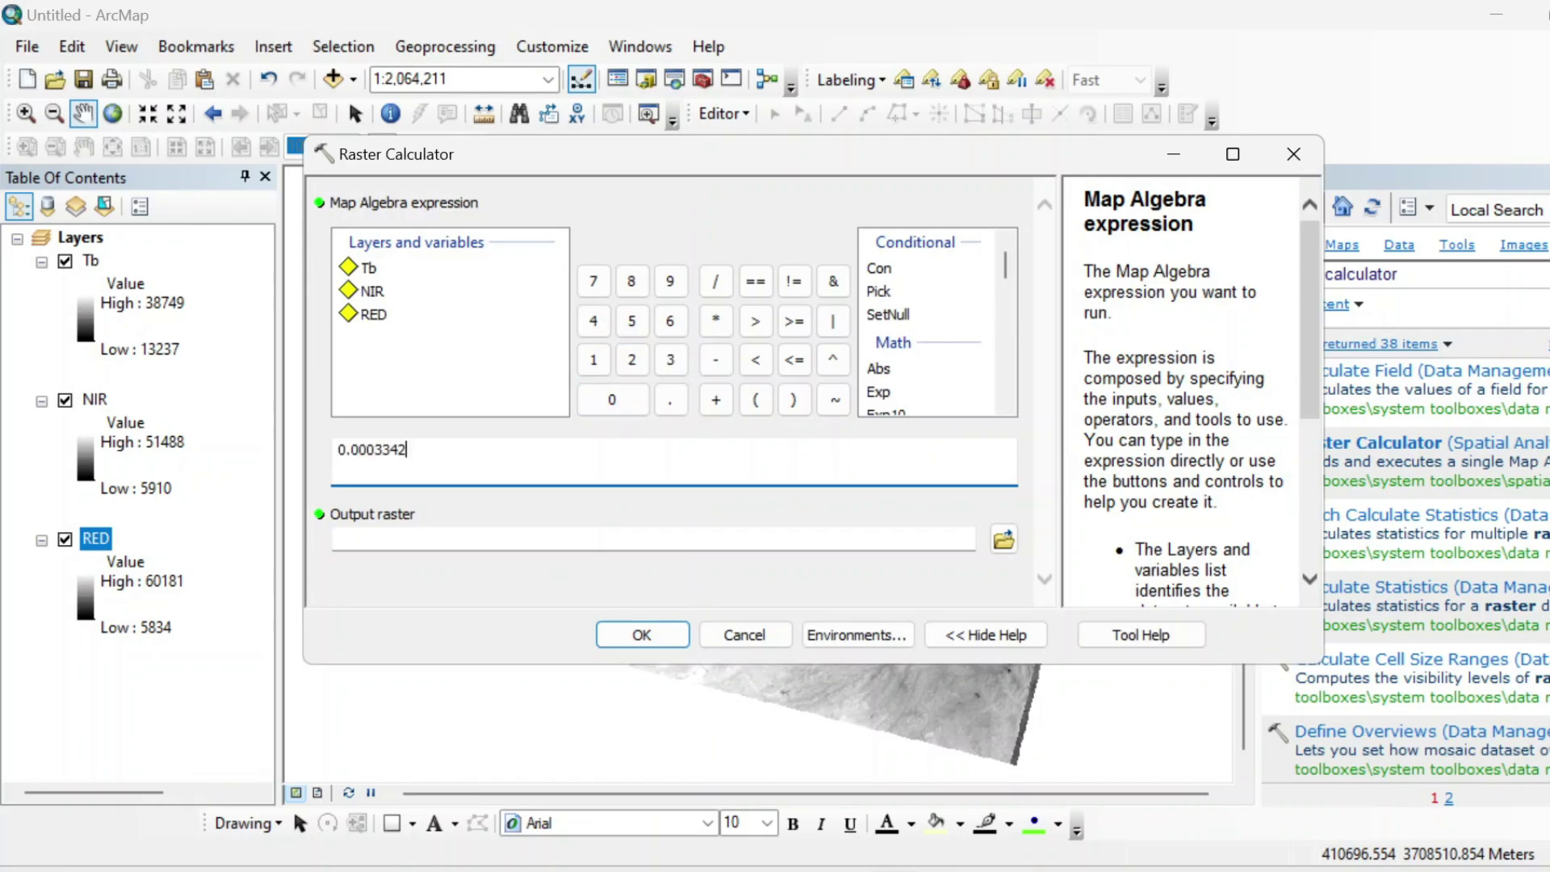
# Complete the radiance expression by multiplying by the Tb layer and adding the AL value, giving 0.0003342 * "Tb" + 0.1.
pyautogui.moveTo(1050, 855)
pyautogui.click(1049, 791)
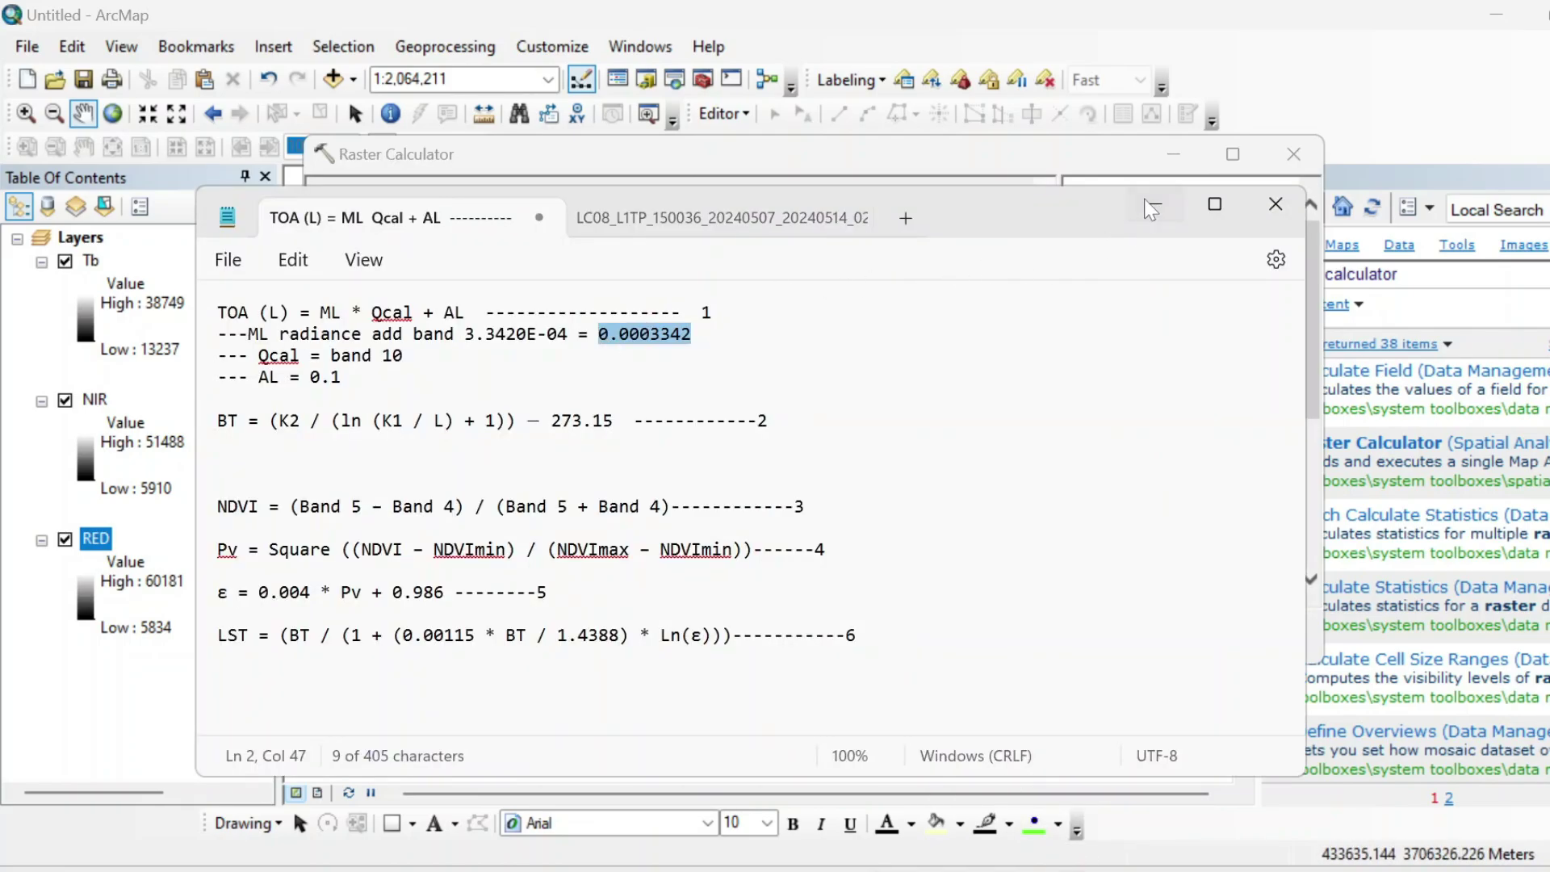
pyautogui.click(1155, 204)
pyautogui.click(729, 327)
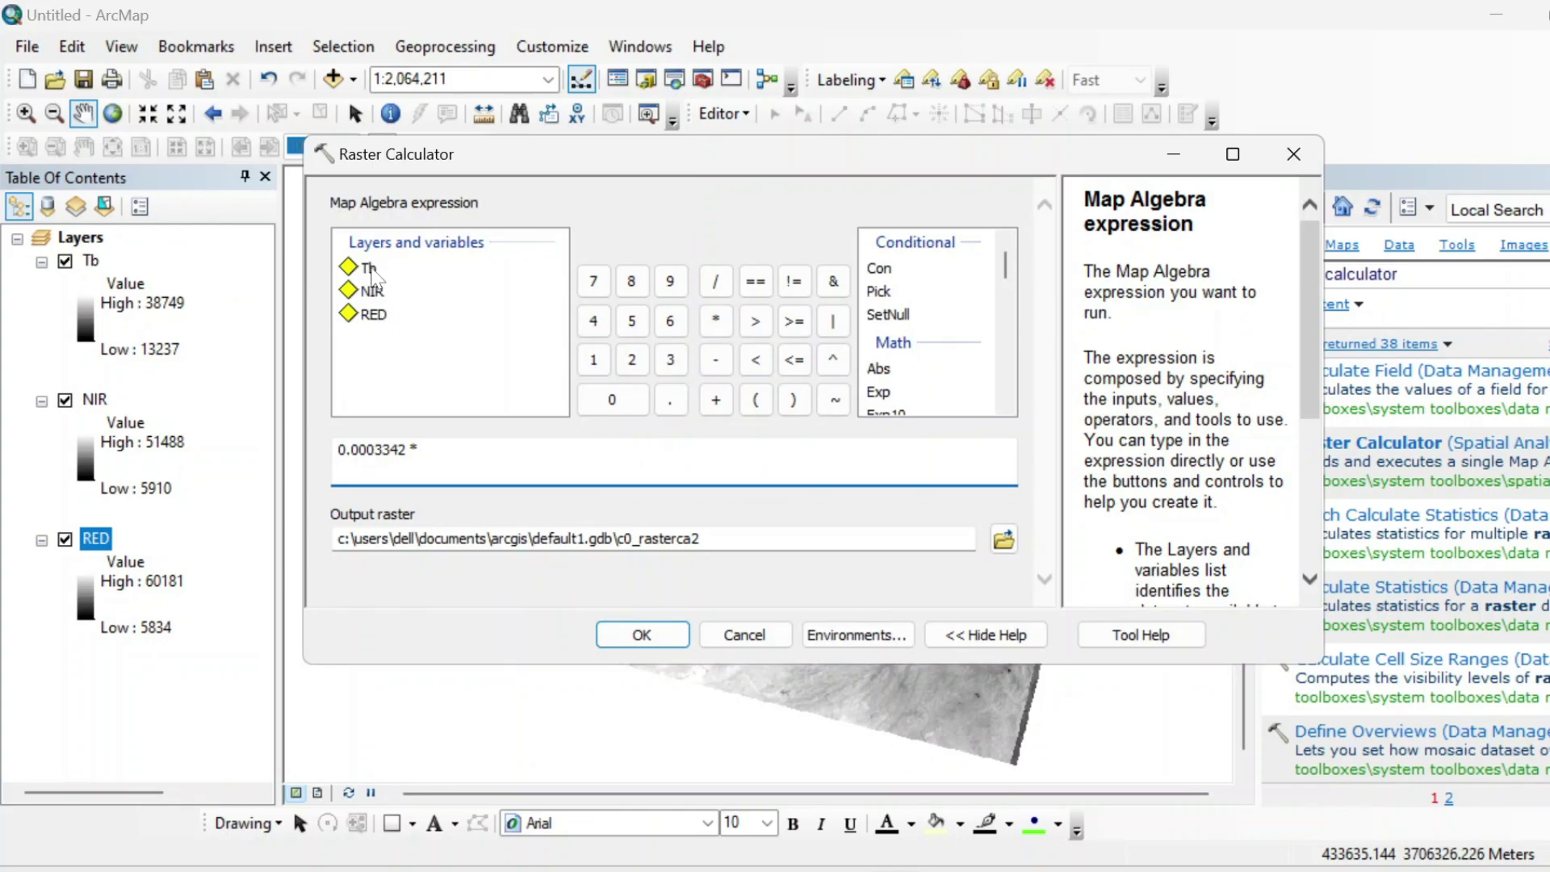
pyautogui.doubleClick(373, 270)
pyautogui.click(715, 400)
pyautogui.click(1058, 860)
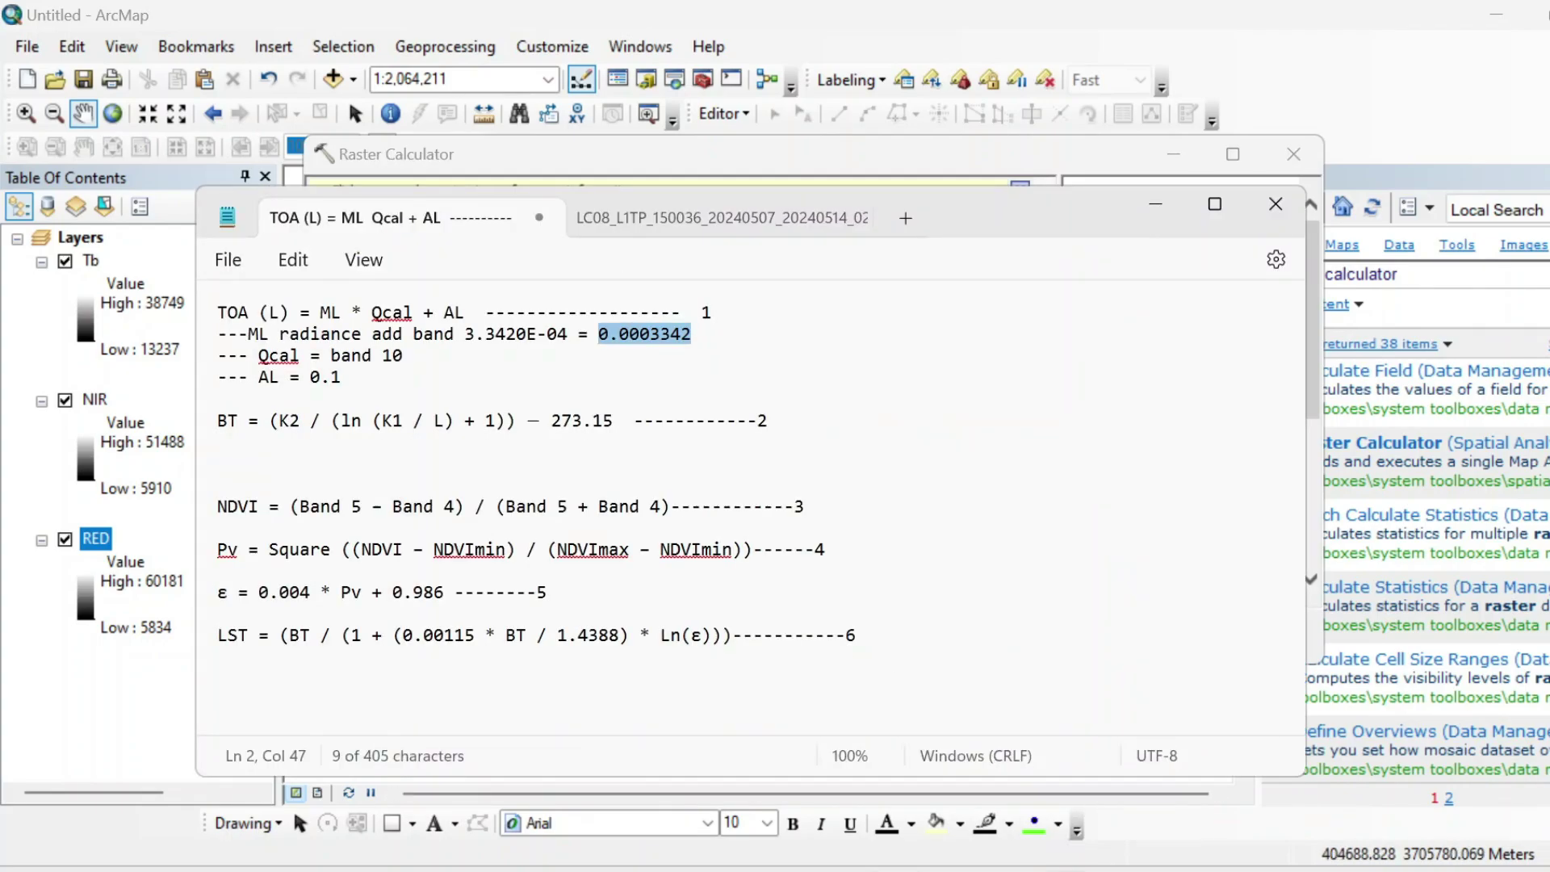
pyautogui.click(1155, 204)
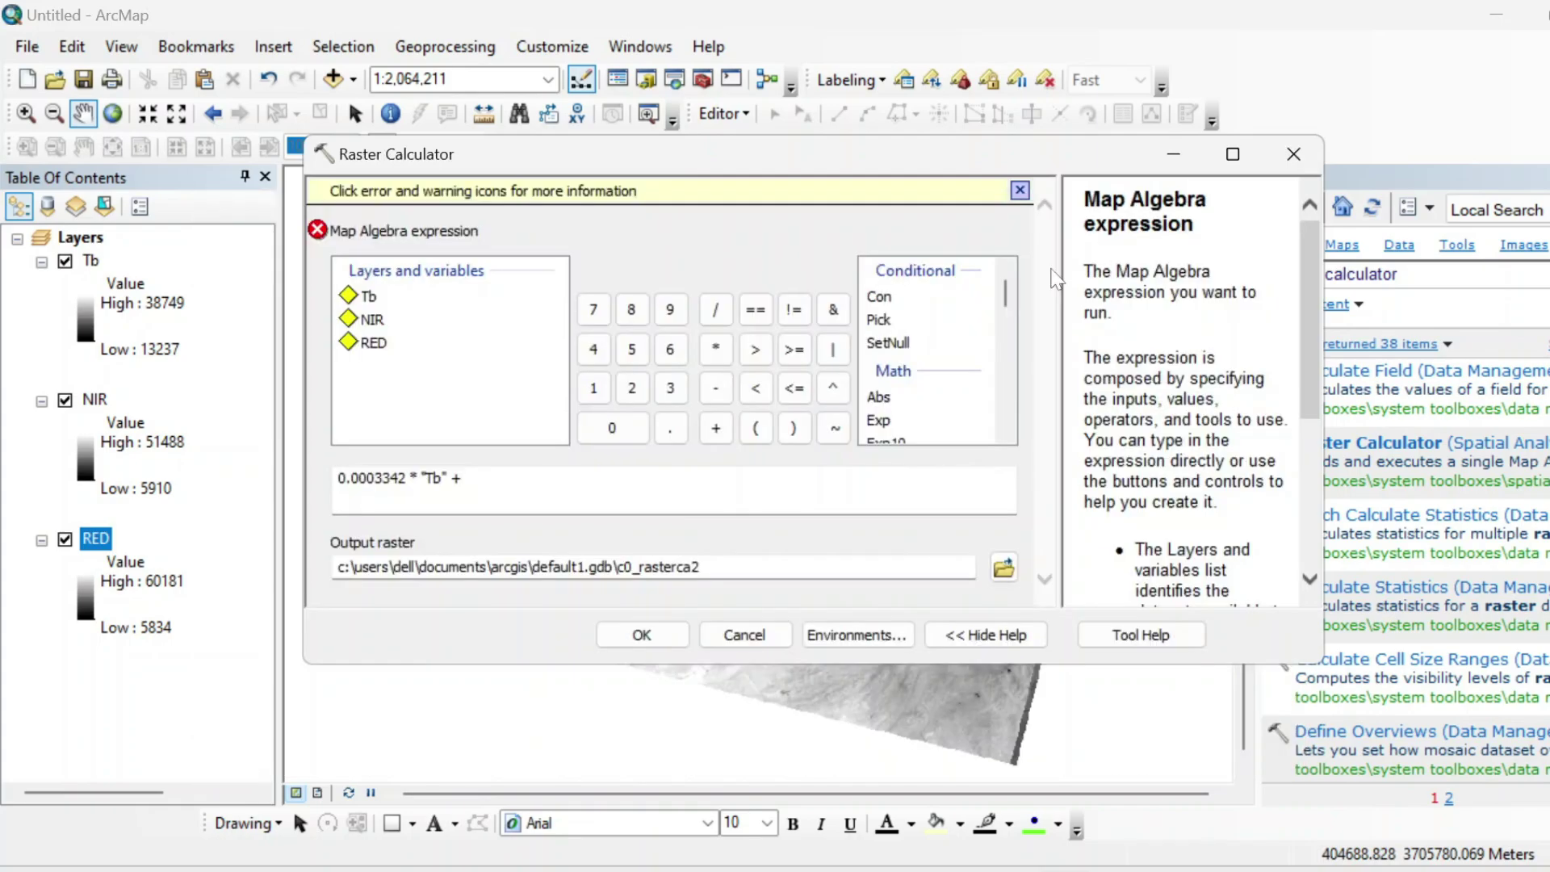
pyautogui.click(613, 428)
pyautogui.click(670, 428)
pyautogui.click(594, 388)
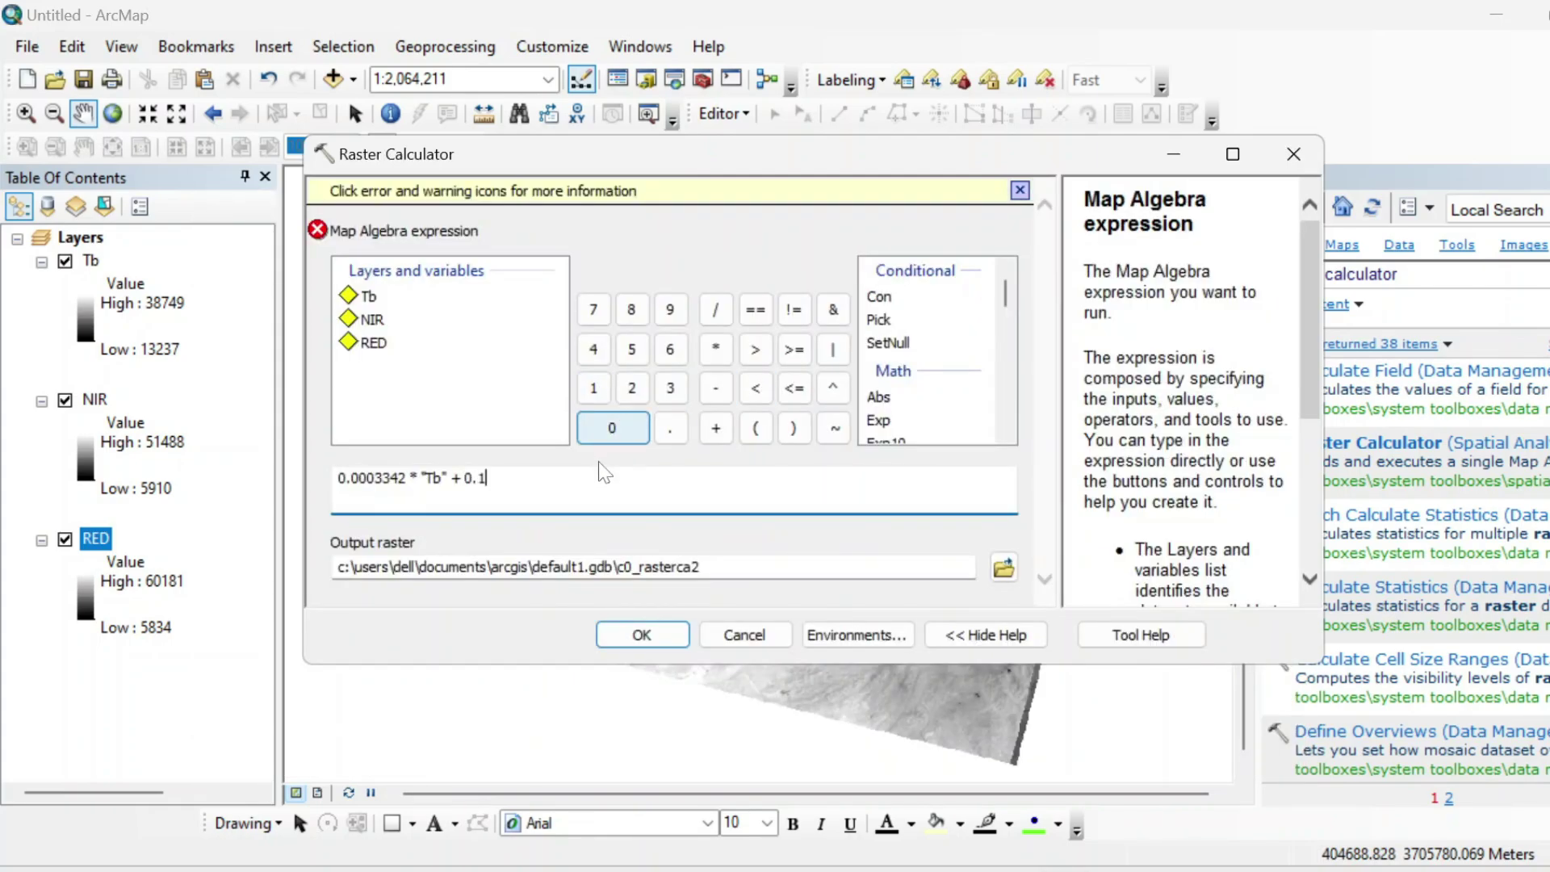
# Name the output raster TAO in default1.gdb and run the radiance calculation.
pyautogui.click(715, 567)
pyautogui.doubleClick(699, 539)
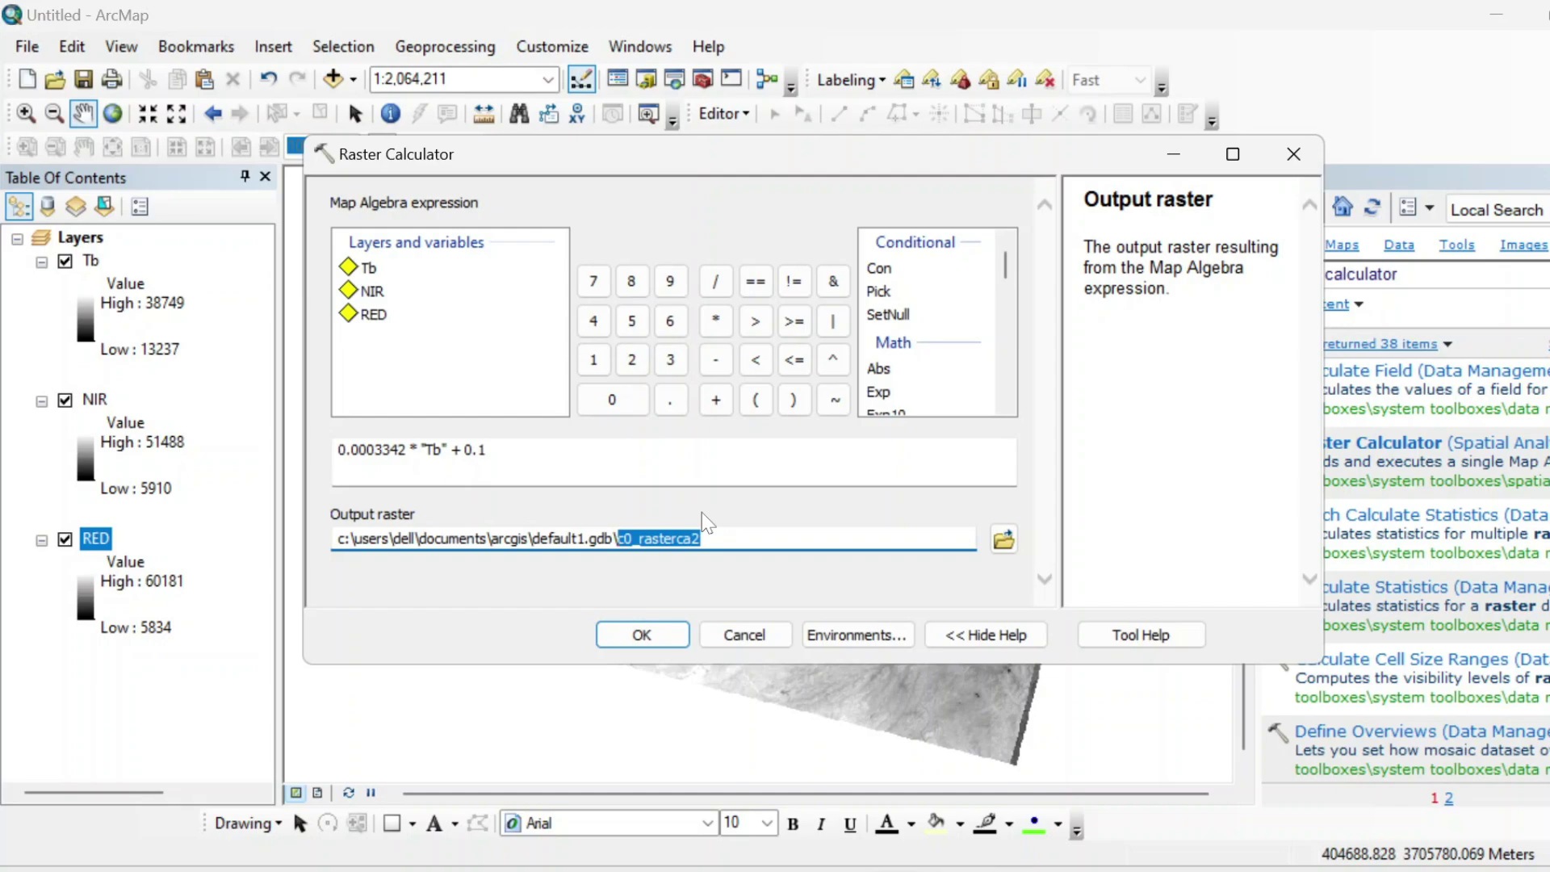
pyautogui.press('capslock')
pyautogui.write('T')
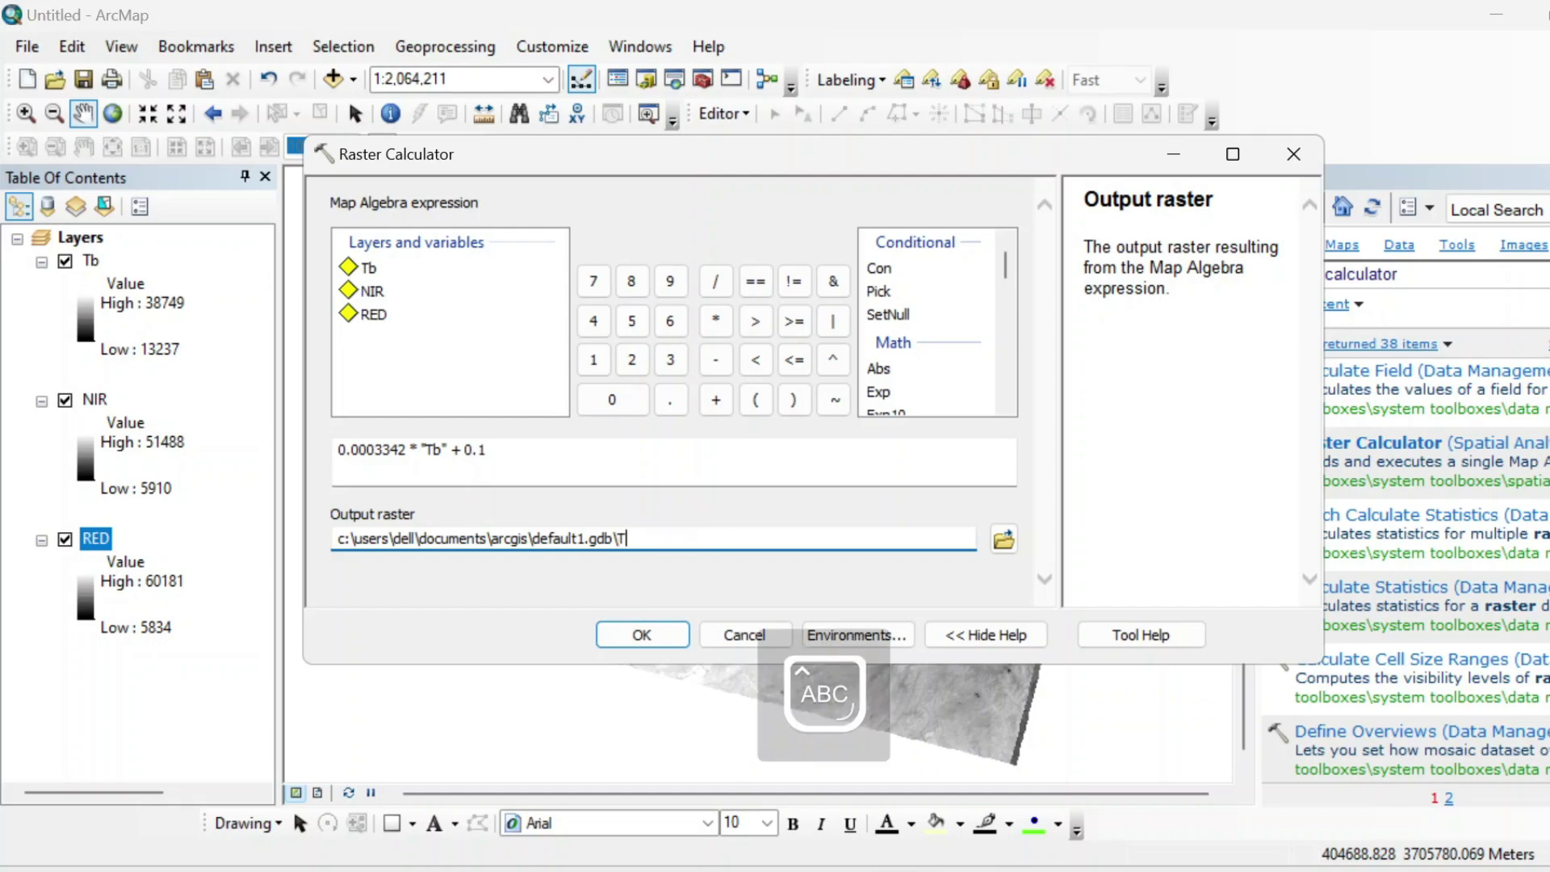
pyautogui.write('AO')
pyautogui.press('capslock')
pyautogui.click(642, 635)
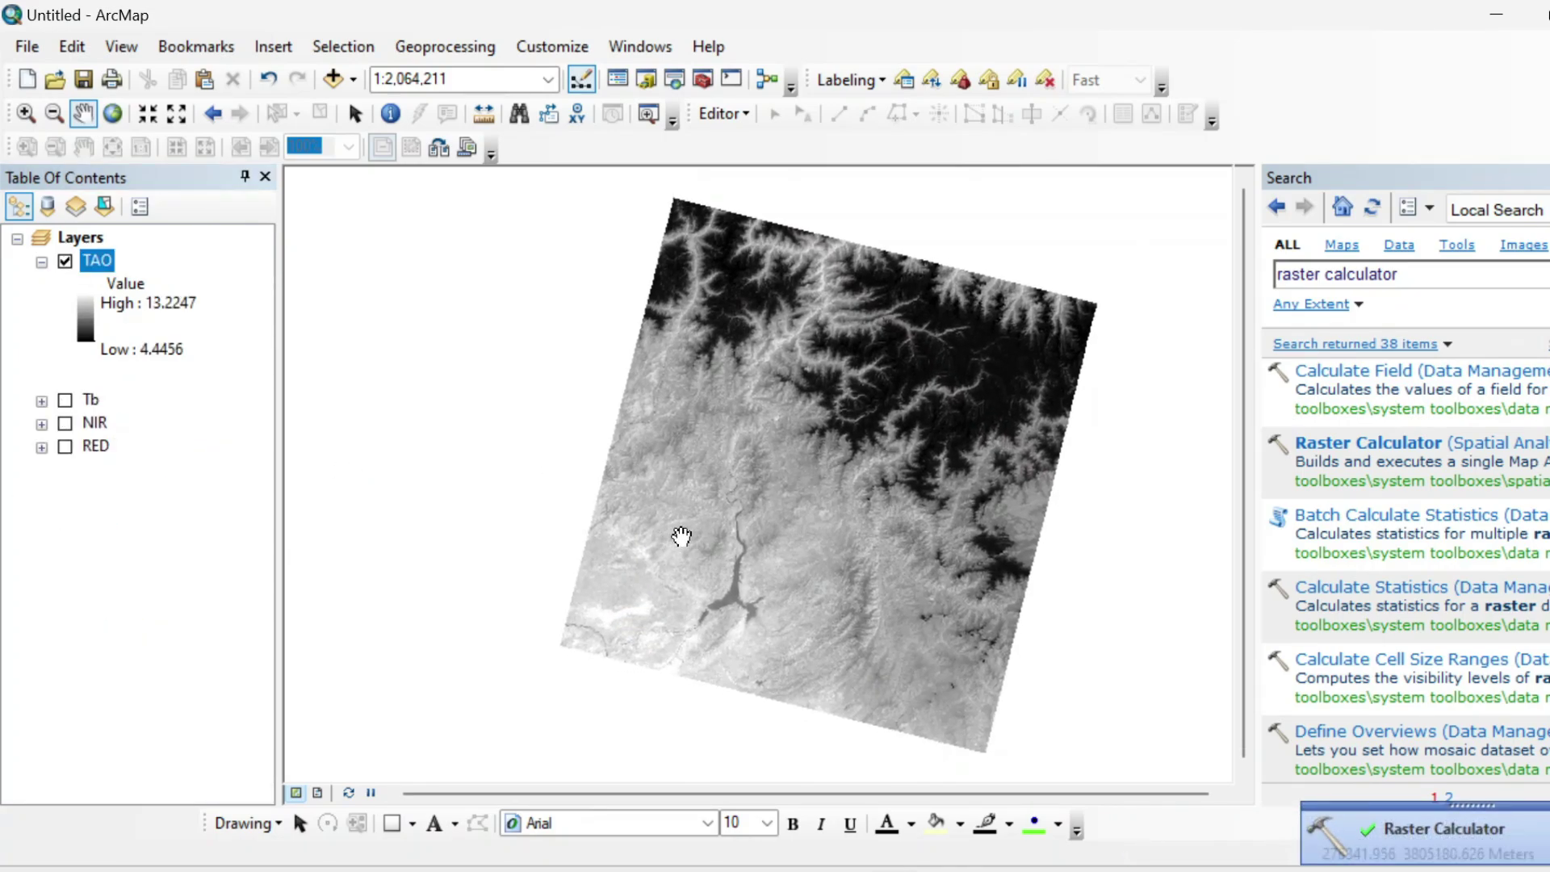
# Open a new Raster Calculator and examine the K2 and K1 terms of the BT formula in the Notepad notes.
pyautogui.click(1368, 442)
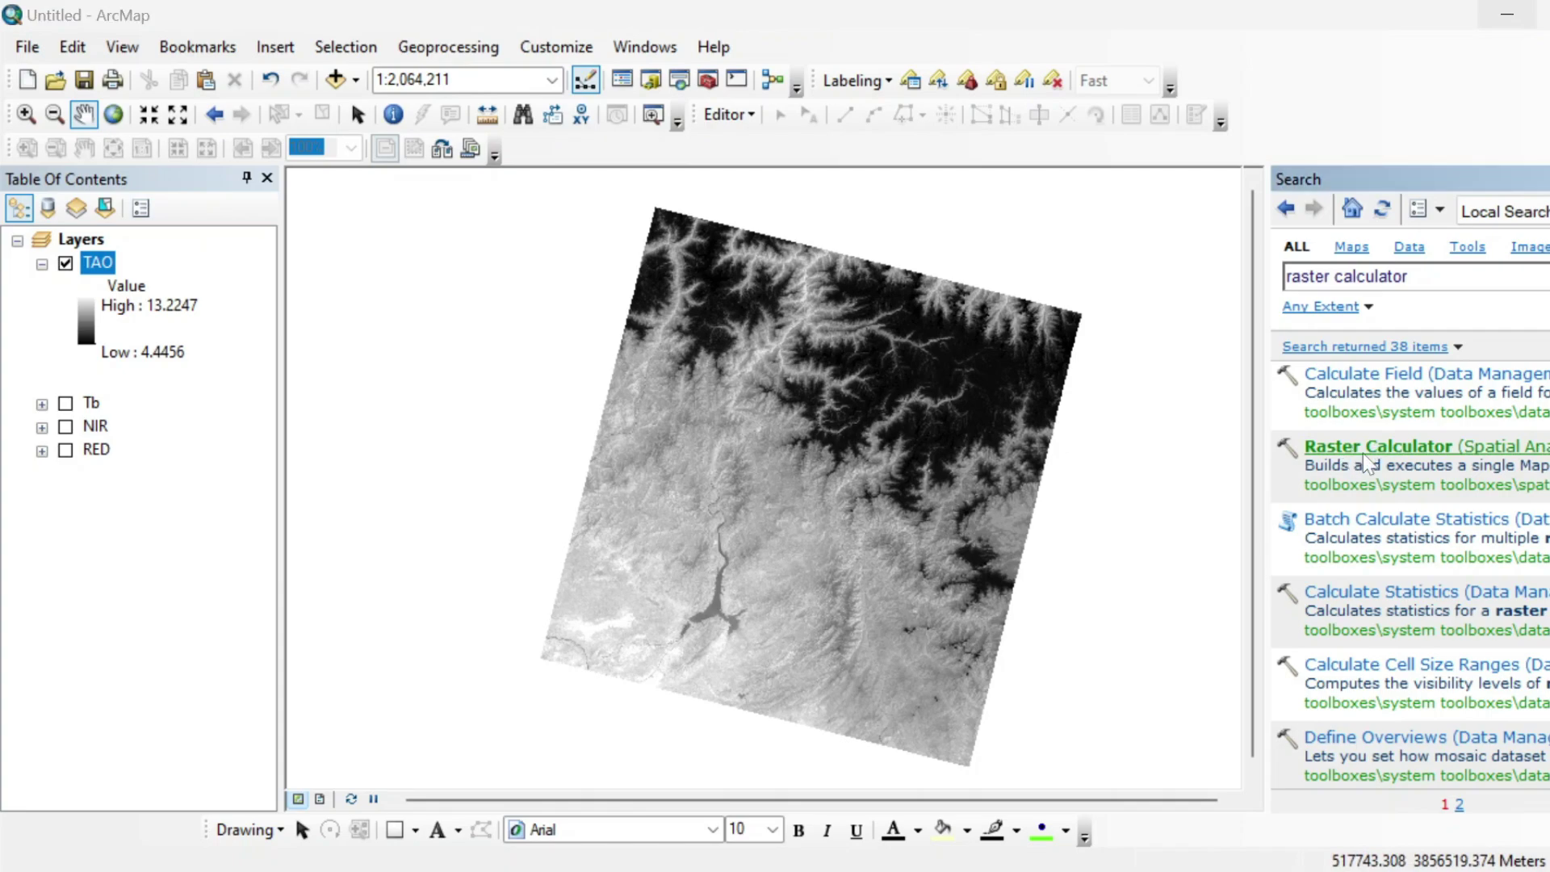
pyautogui.moveTo(791, 162); pyautogui.dragTo(788, 198)
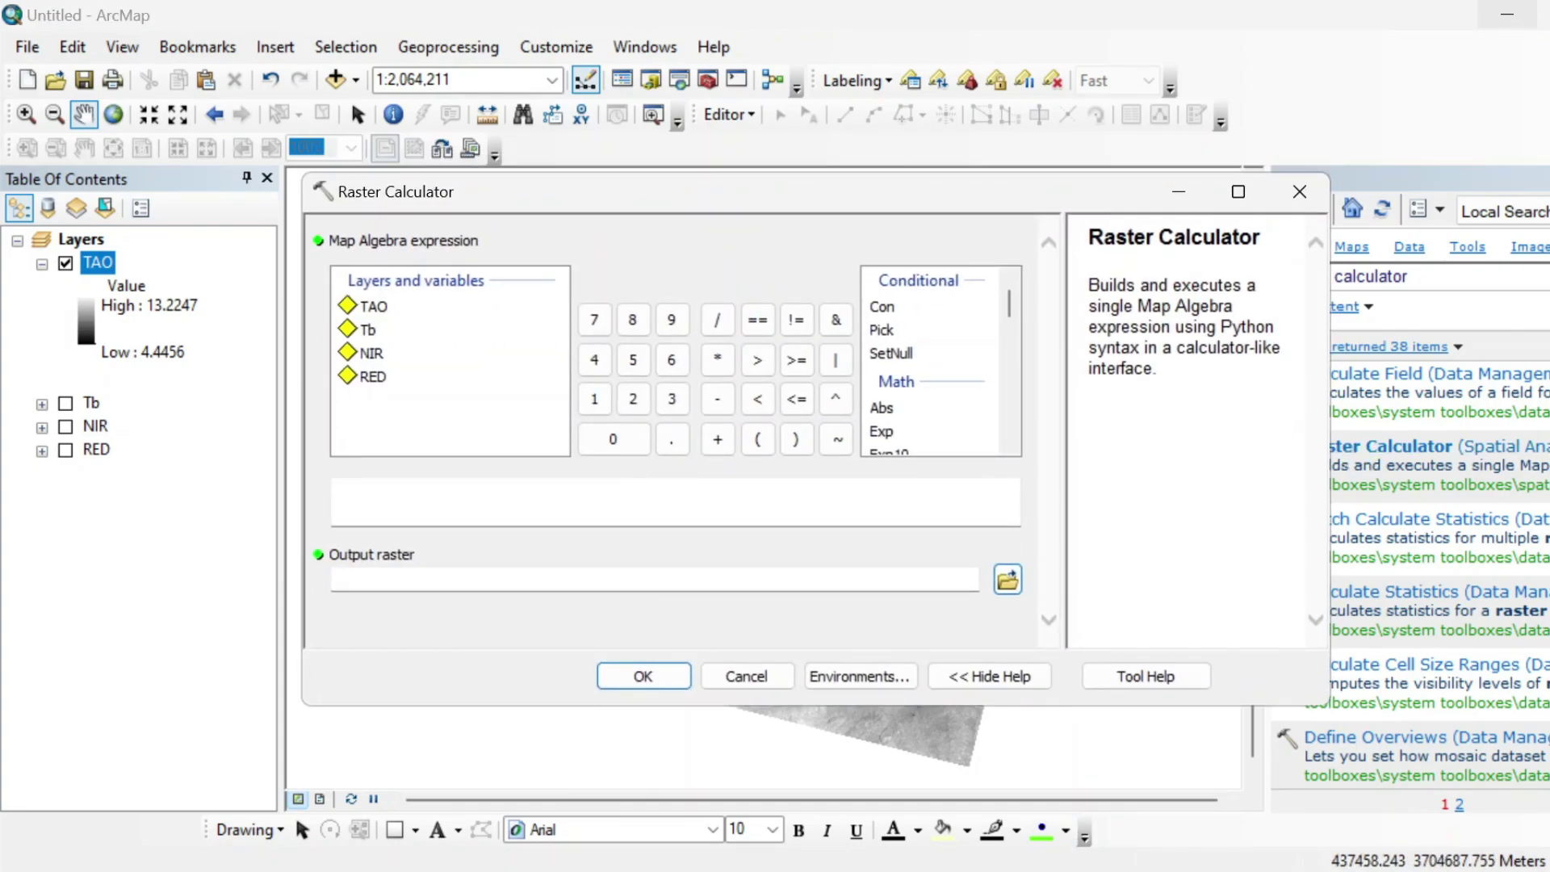
pyautogui.click(1122, 751)
pyautogui.click(424, 230)
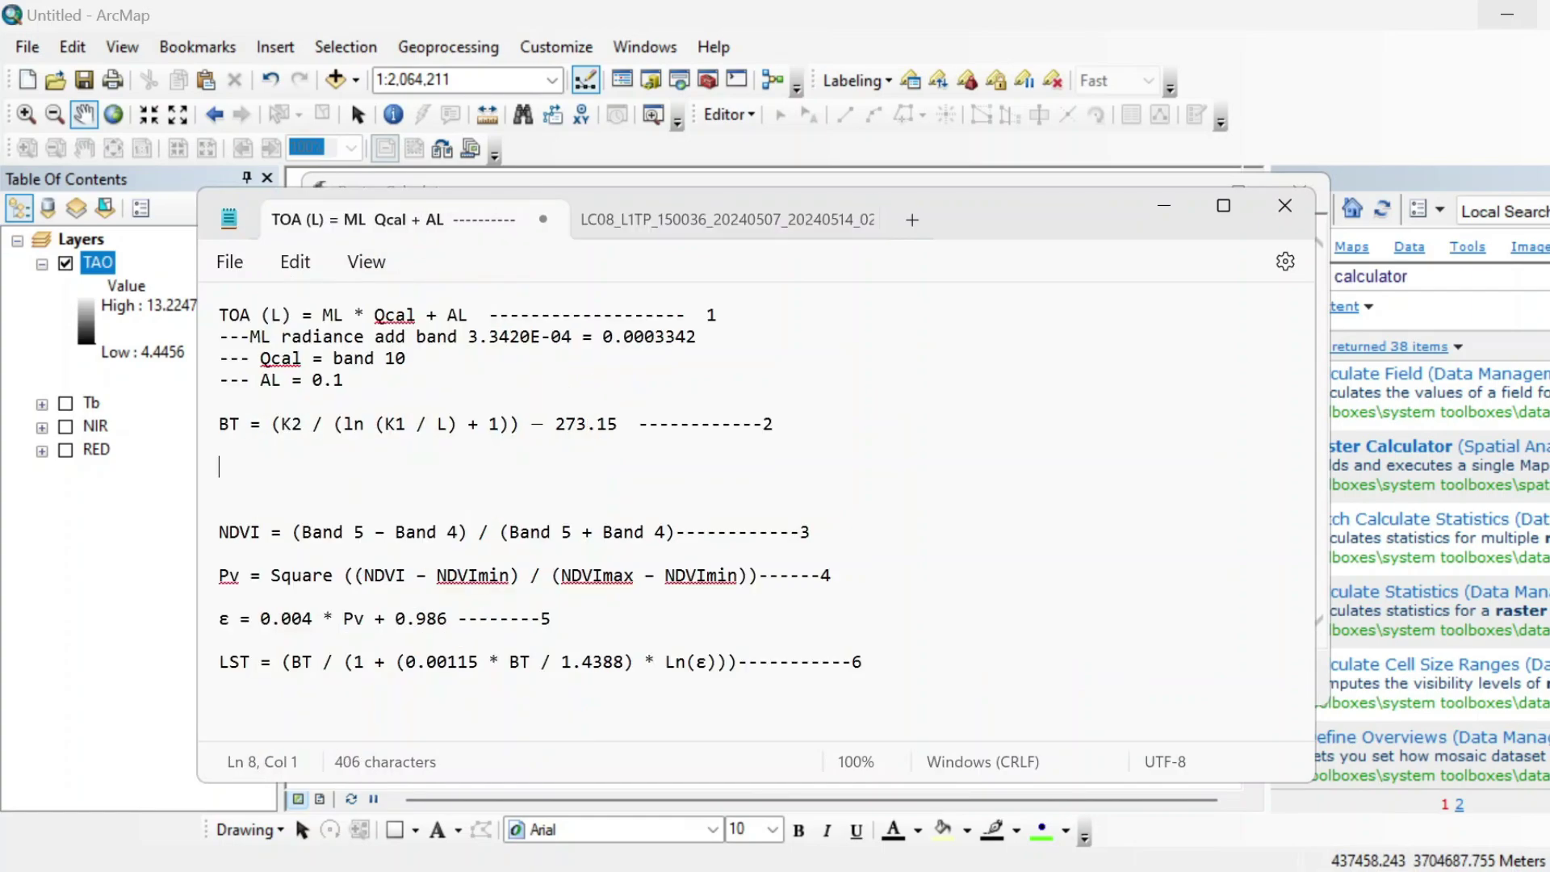
pyautogui.tripleClick(327, 428)
pyautogui.click(327, 432)
pyautogui.doubleClick(289, 424)
pyautogui.click(376, 424)
# Copy the K1_CONSTANT_BAND_10 and K2_CONSTANT_BAND_10 lines from the MTL metadata into the notes below the BT formula.
pyautogui.click(707, 230)
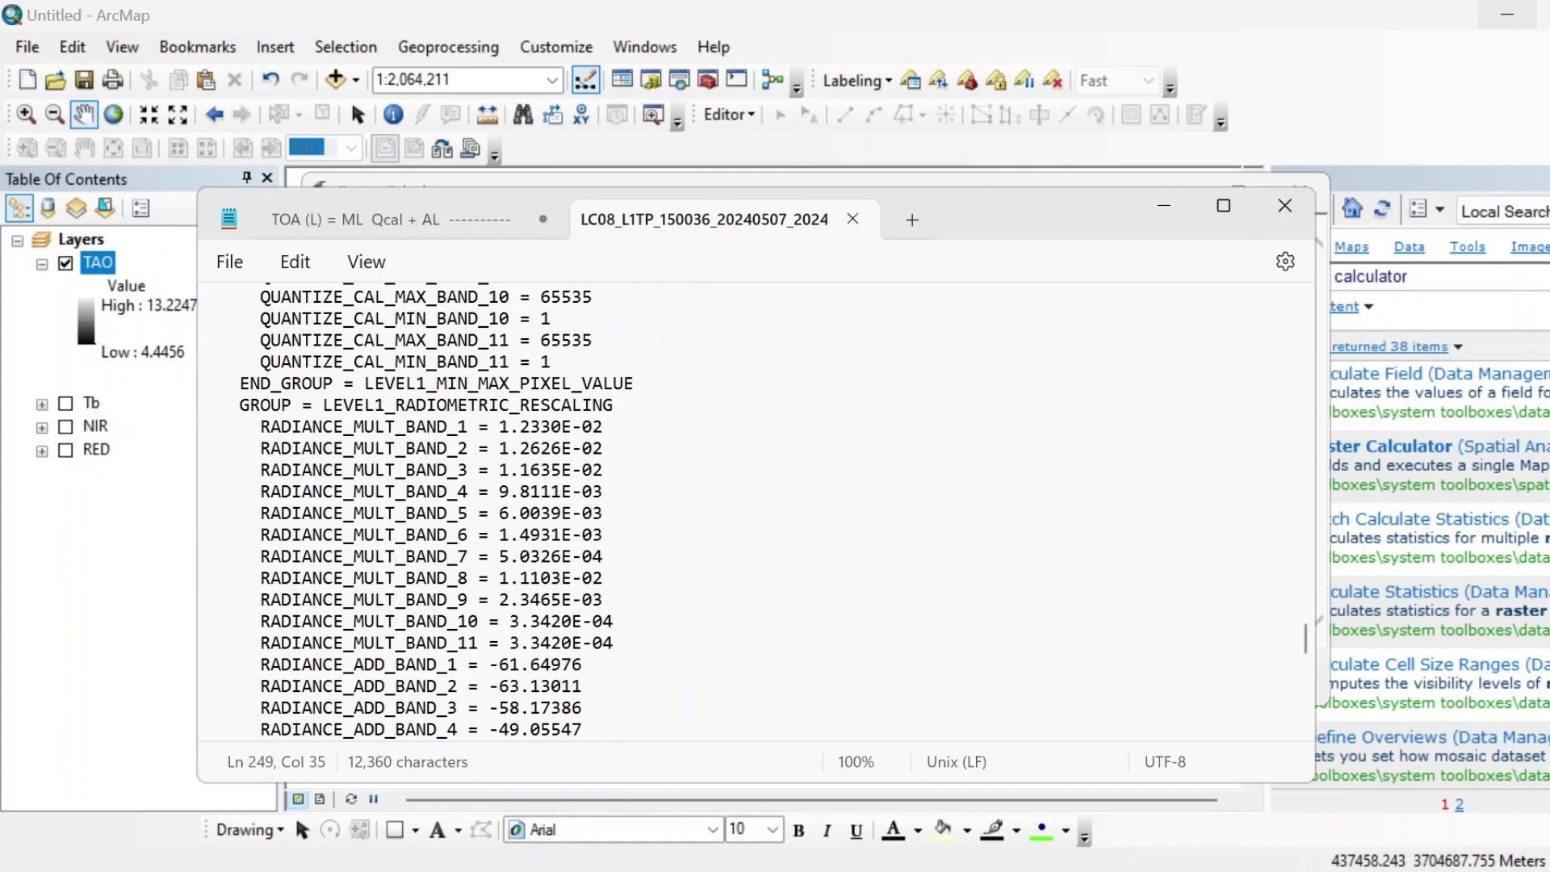
pyautogui.scroll(-5, 573, 578)
pyautogui.scroll(-9, 755, 511)
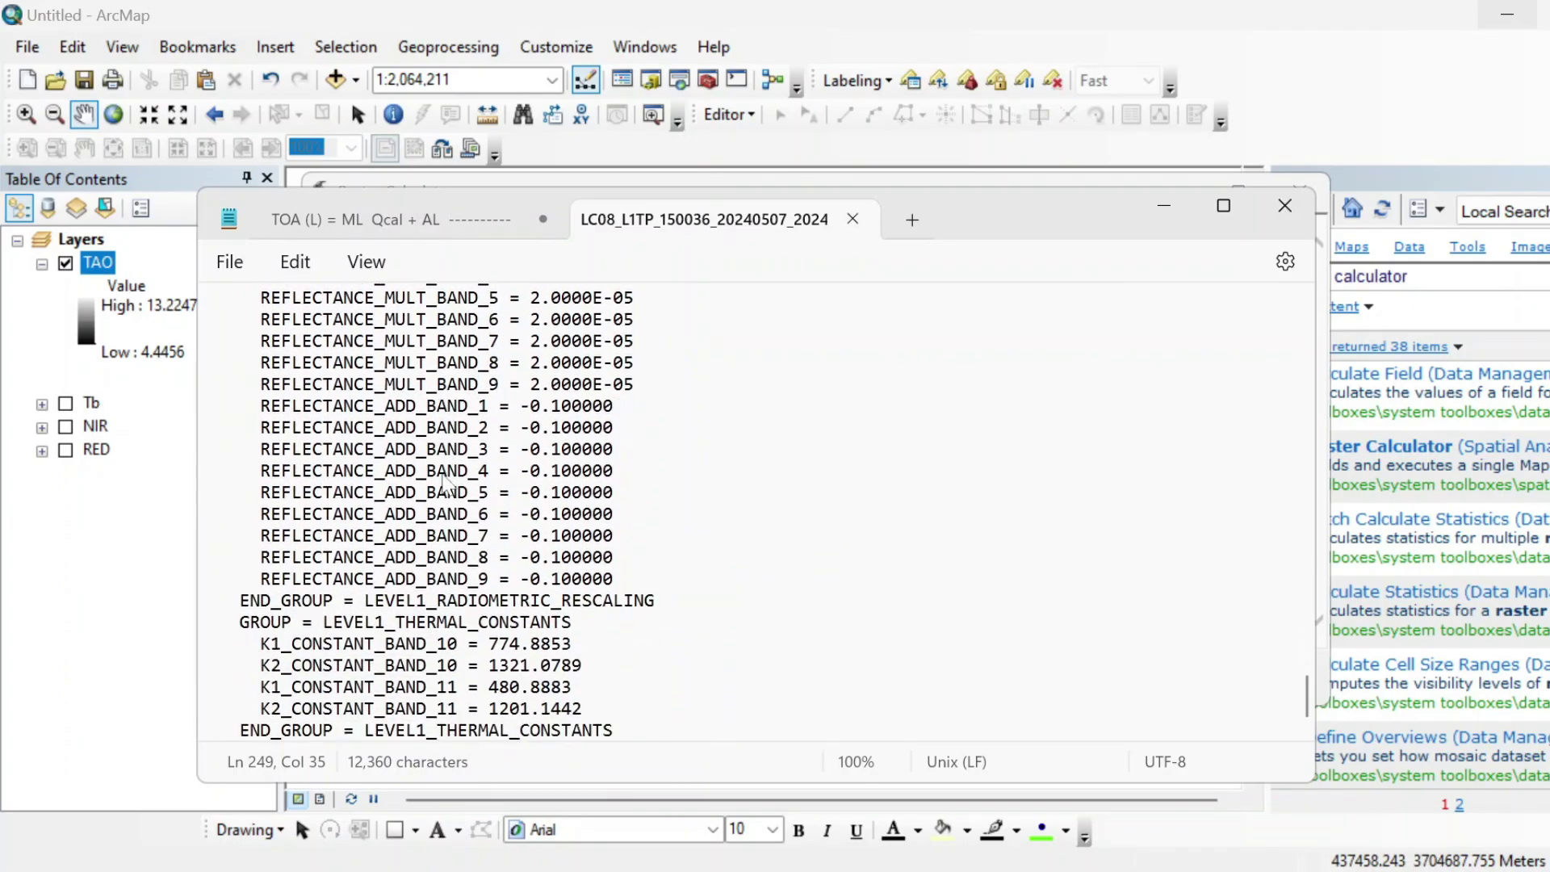
pyautogui.moveTo(250, 426); pyautogui.dragTo(583, 451)
pyautogui.hotkey('ctrl', 'c')
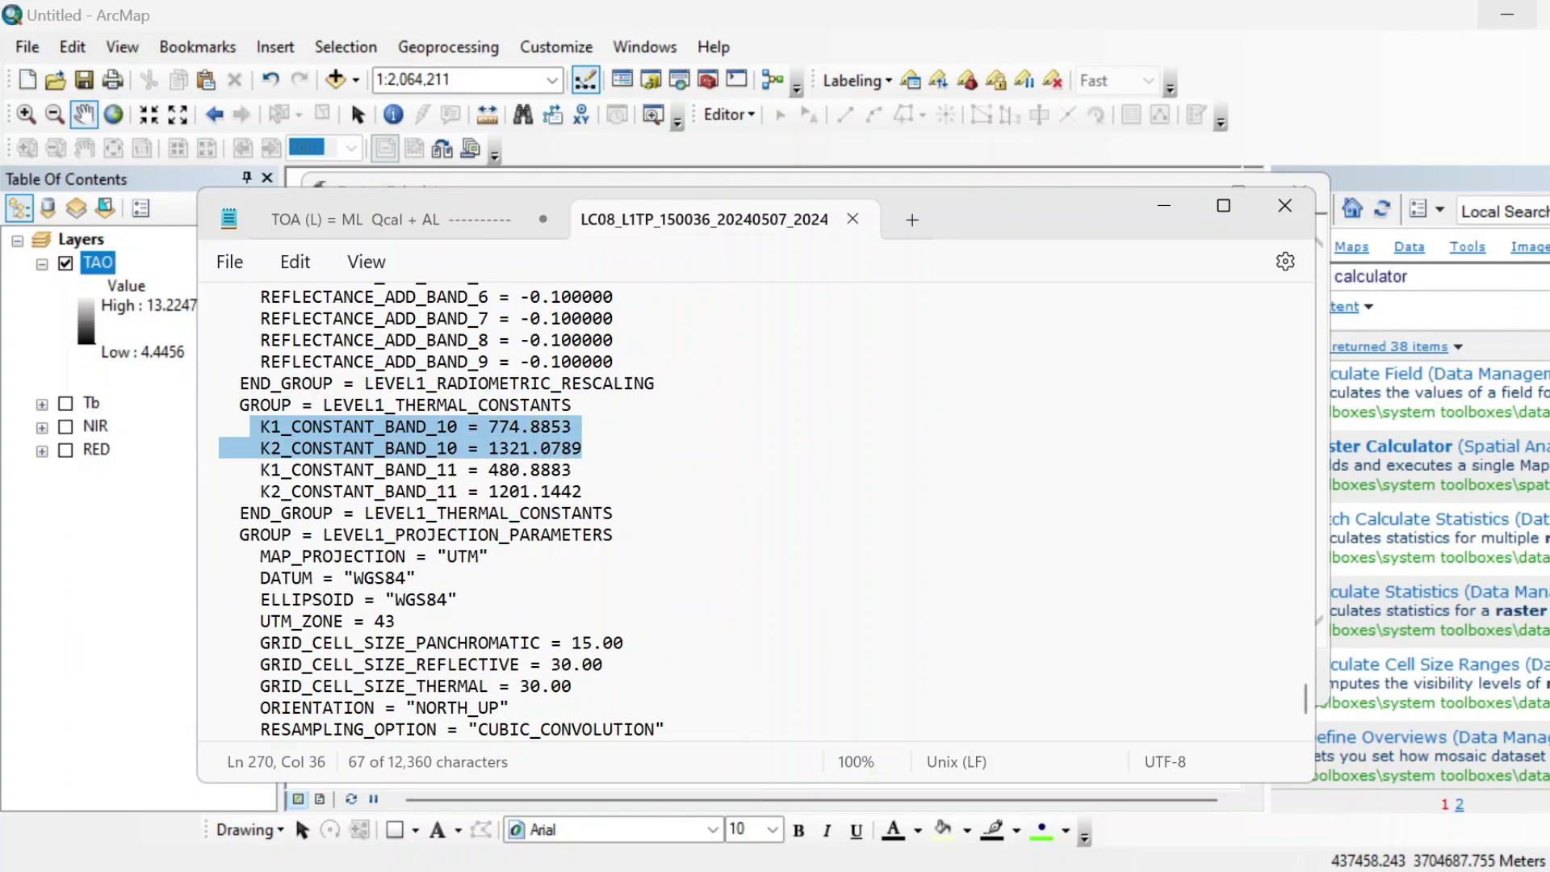
pyautogui.click(388, 219)
pyautogui.click(381, 473)
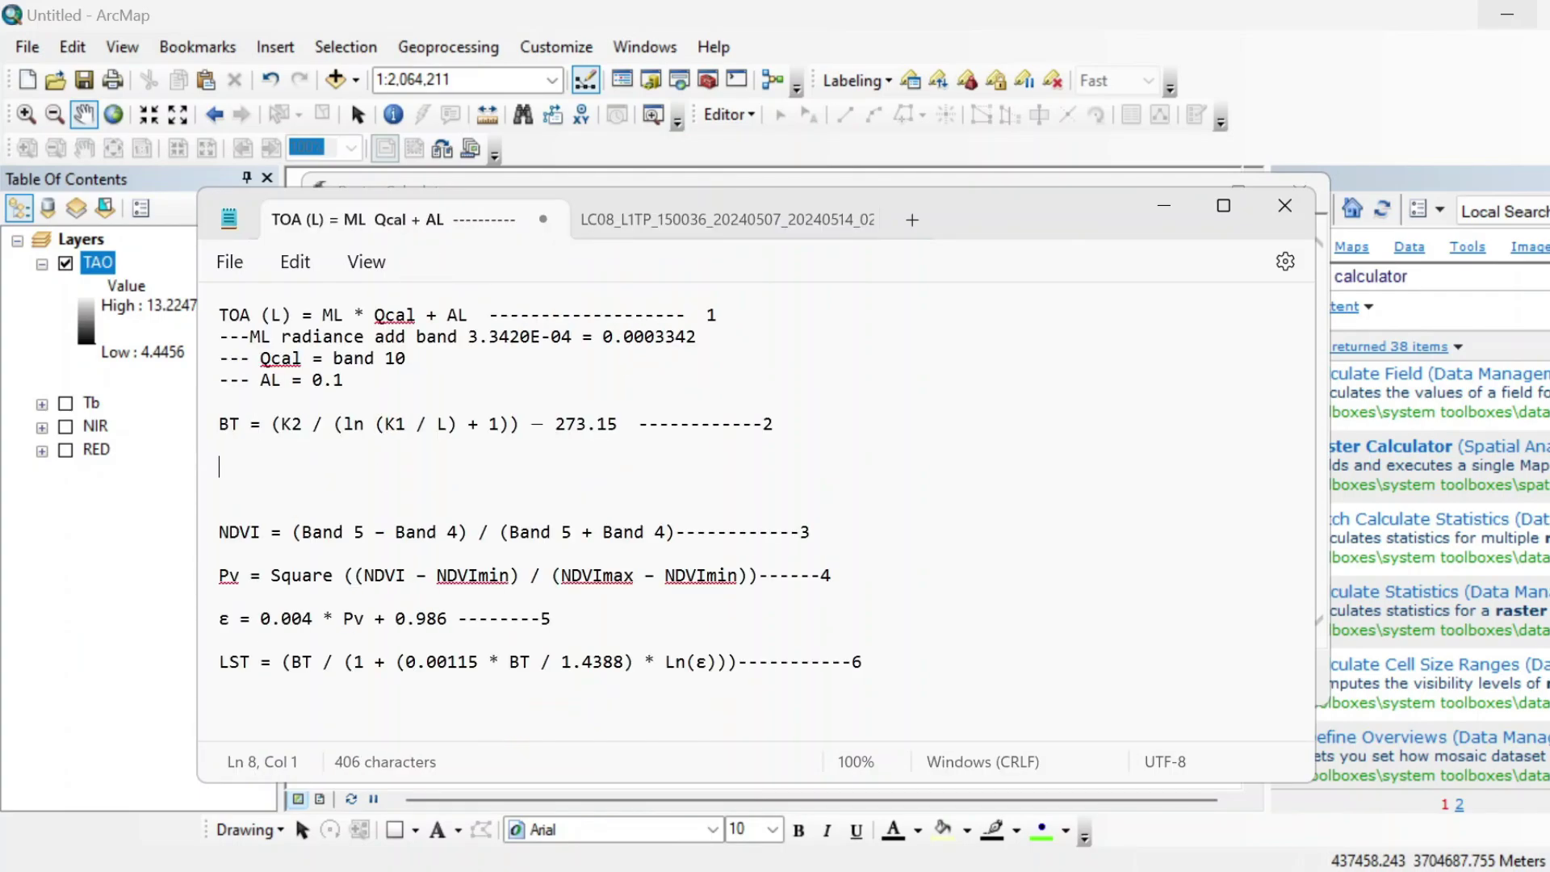
pyautogui.hotkey('ctrl', 'v')
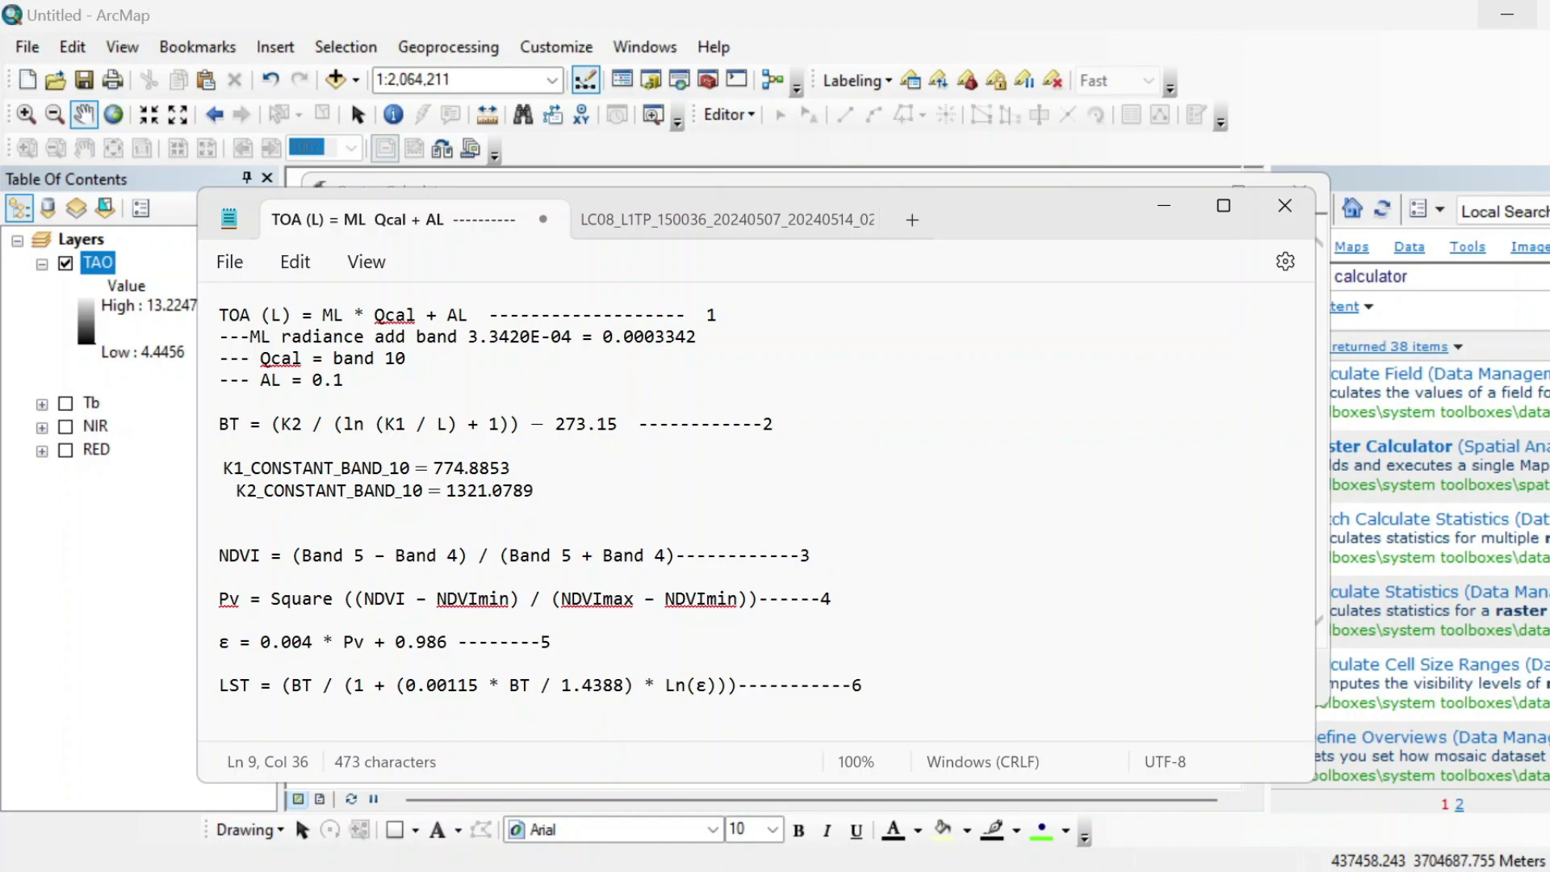
# Start the brightness temperature expression in the Raster Calculator with an opening parenthesis and the K2 value 1321.0789 copied from the notes.
pyautogui.moveTo(533, 491); pyautogui.dragTo(448, 494)
pyautogui.hotkey('ctrl', 'c')
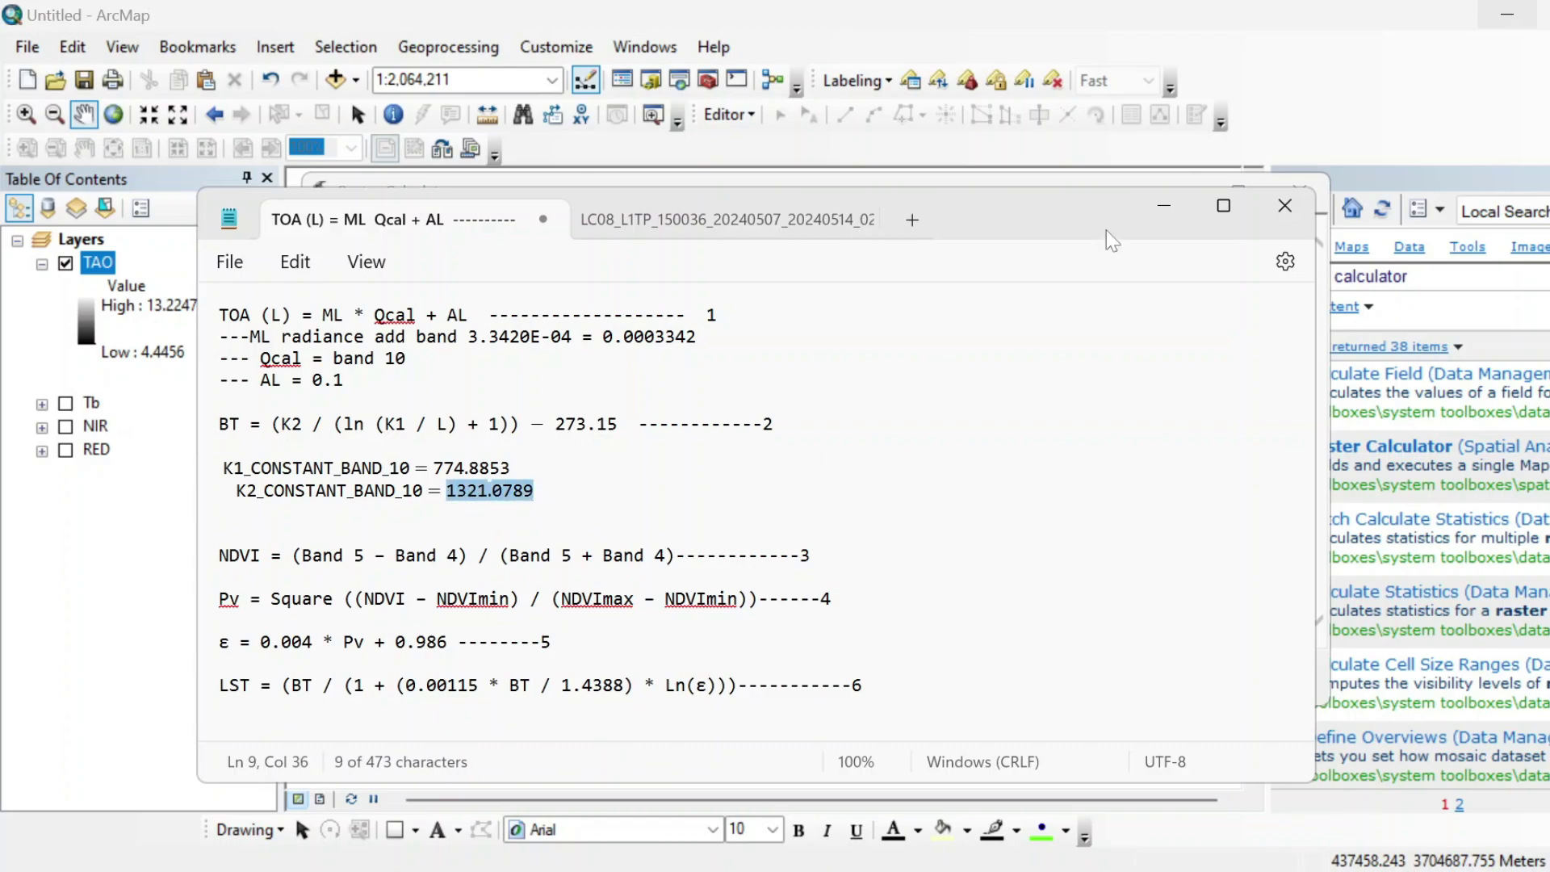
pyautogui.click(1163, 205)
pyautogui.hotkey('ctrl', 'v')
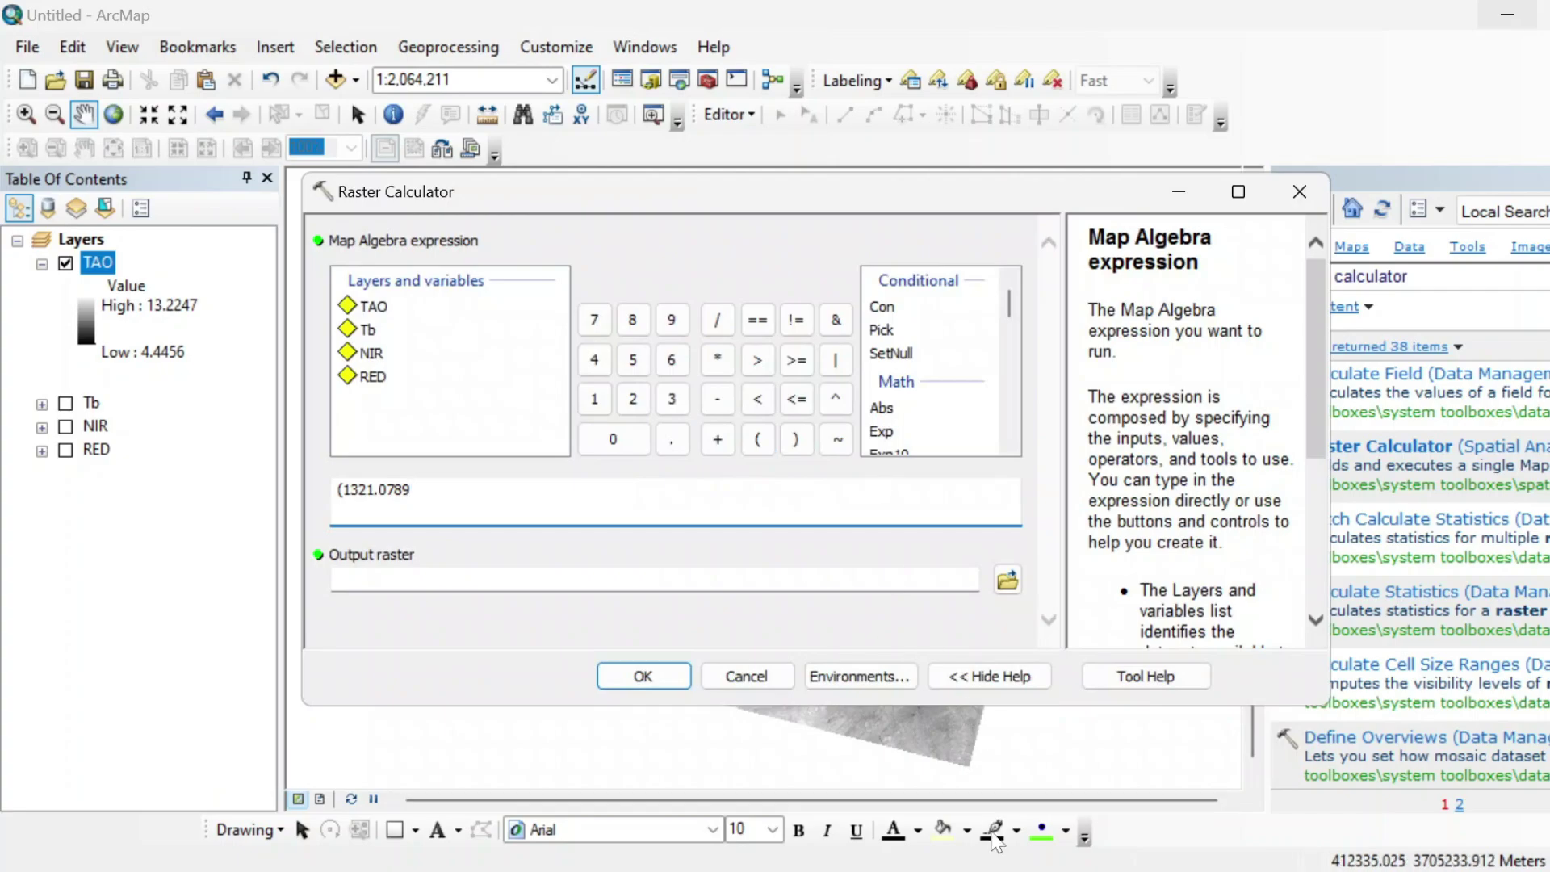
# Check the BT formula in the notes and append a division by the Ln() function to the expression.
pyautogui.click(1113, 777)
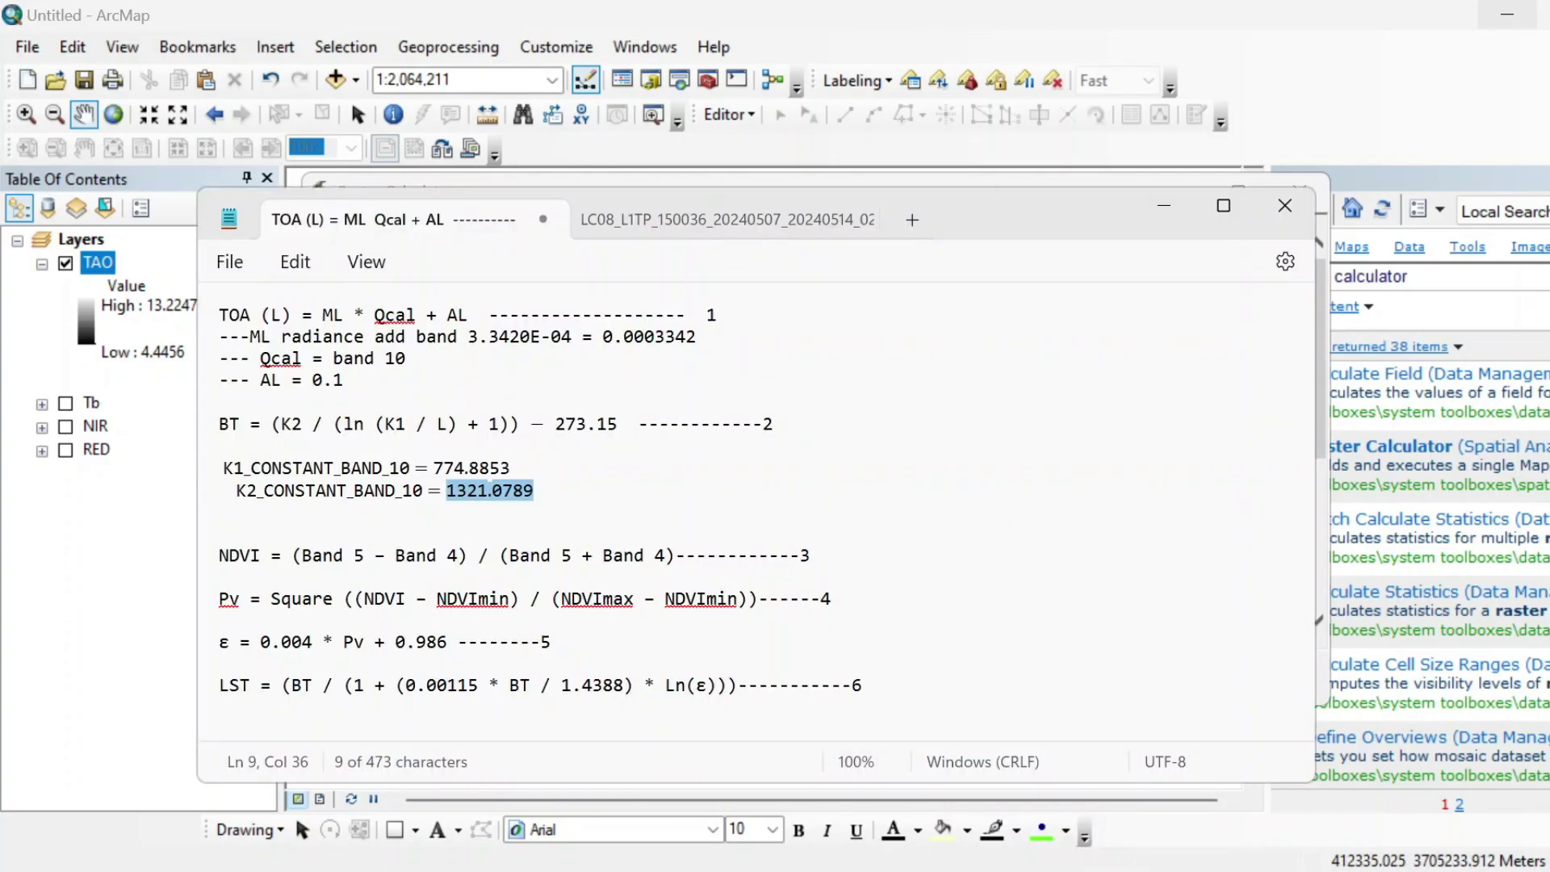
pyautogui.click(344, 423)
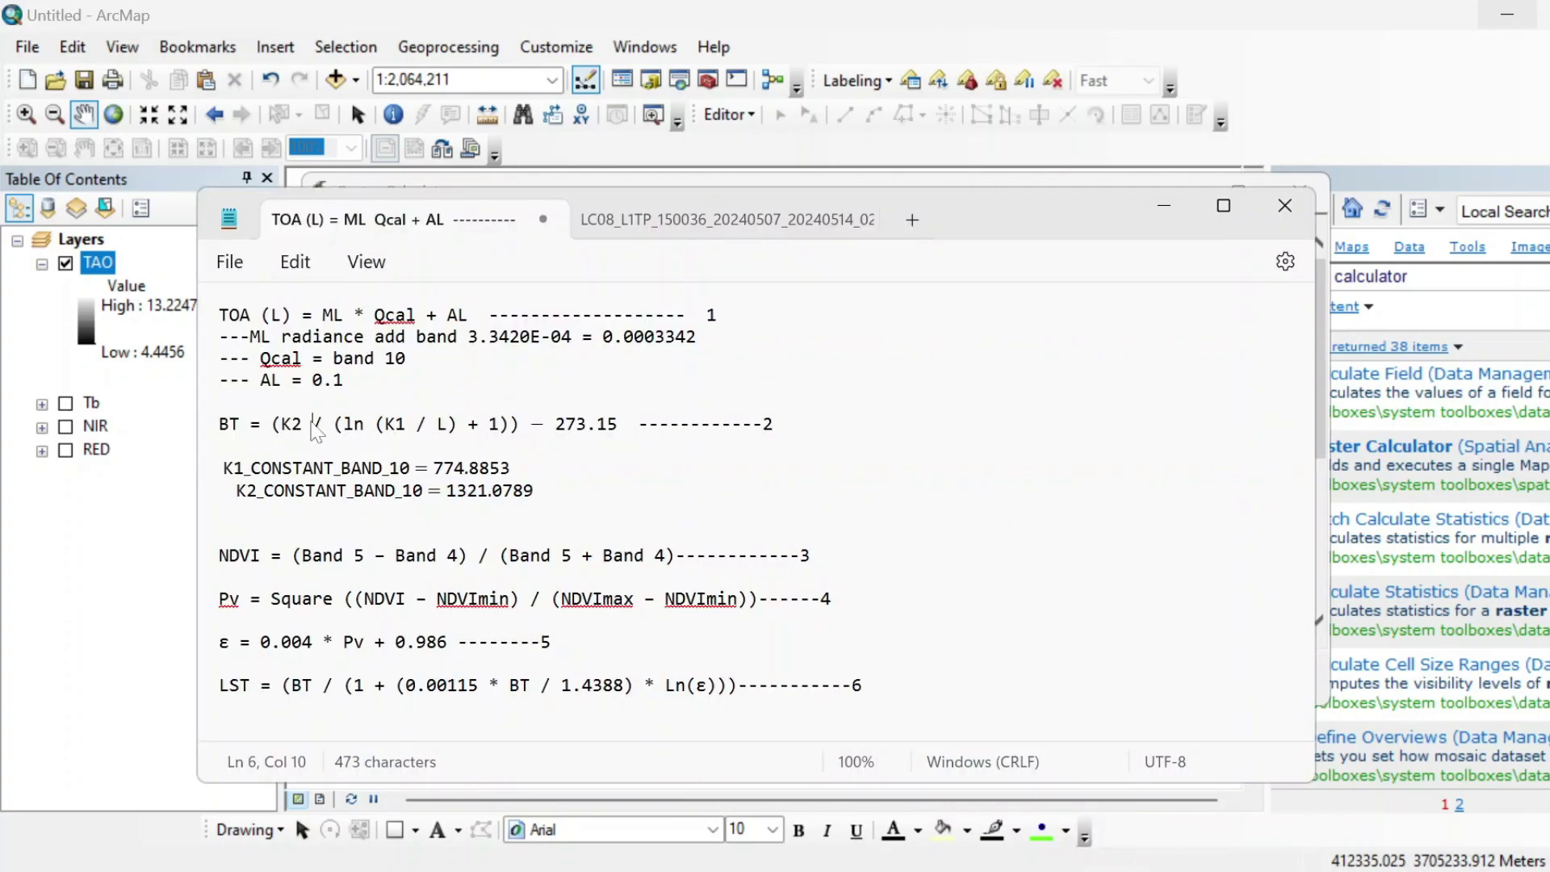
pyautogui.click(1164, 212)
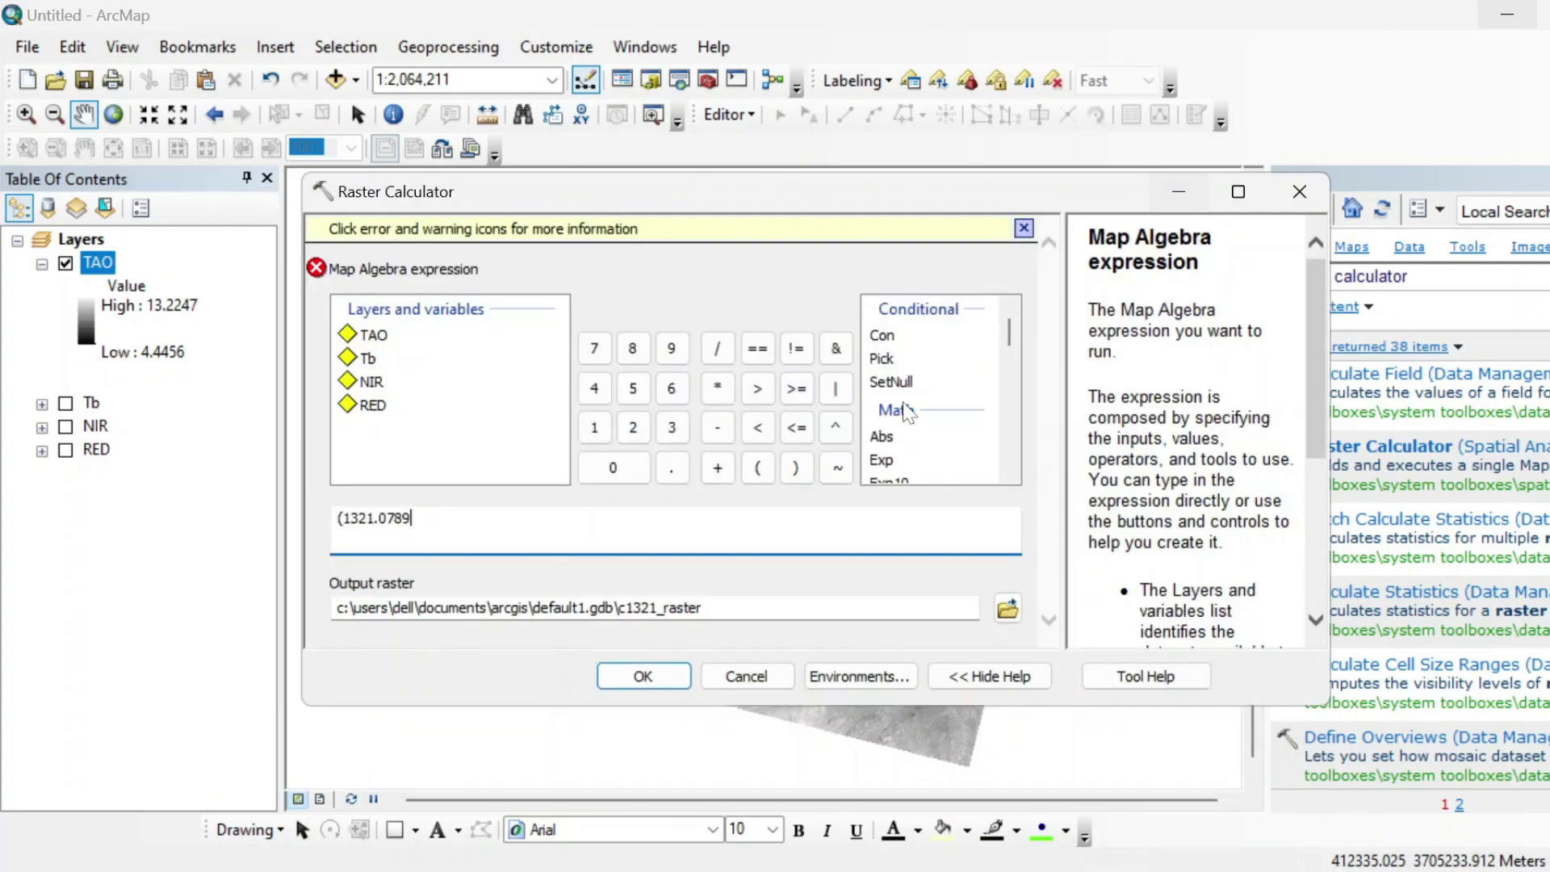
pyautogui.click(716, 359)
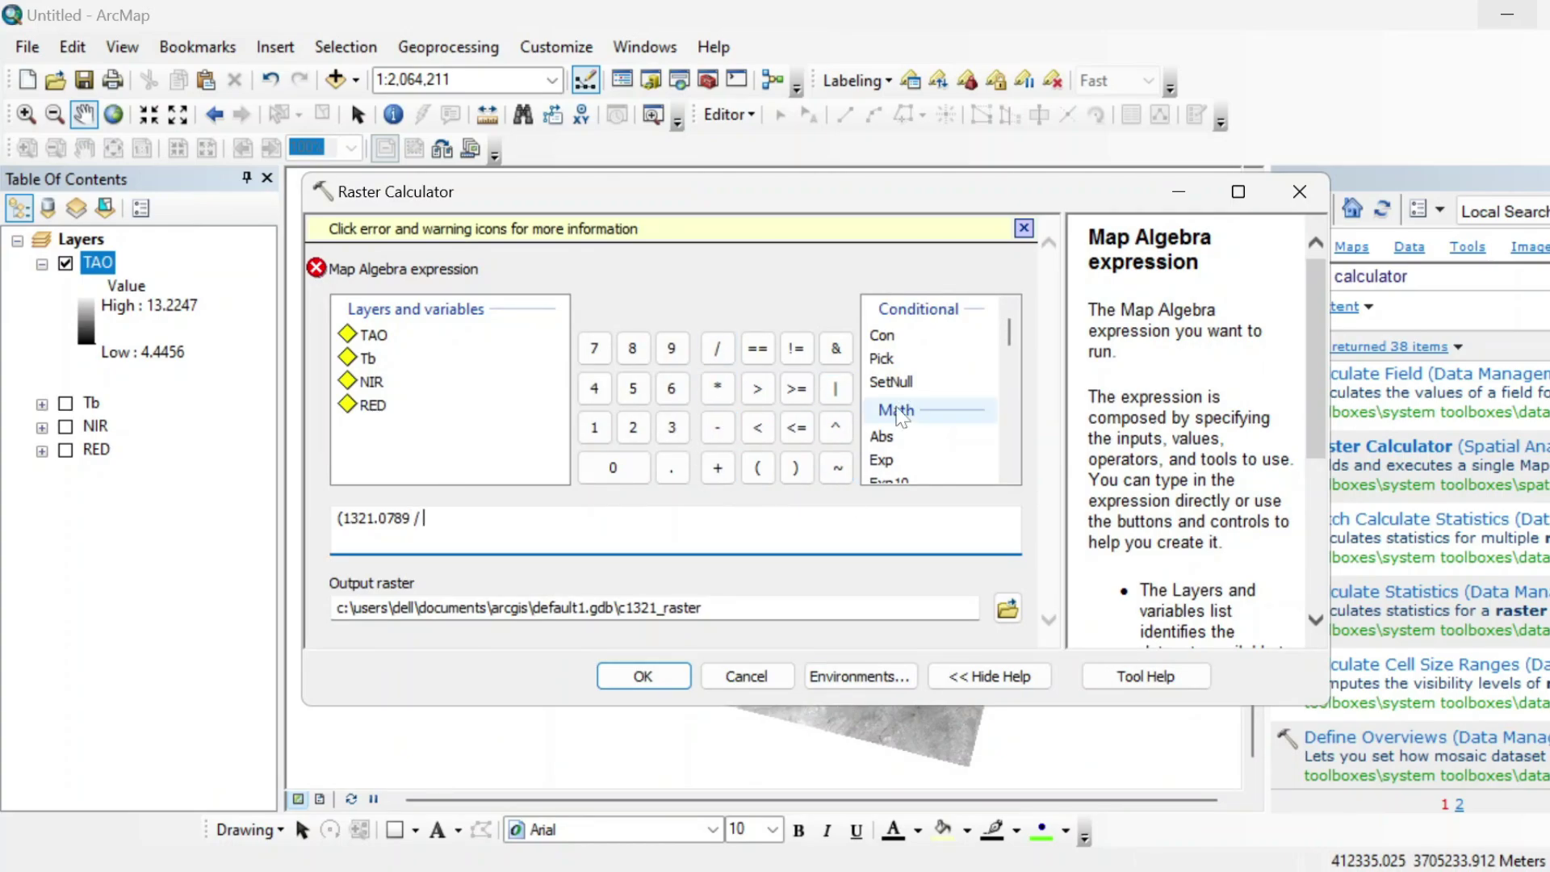
pyautogui.scroll(-2, 884, 414)
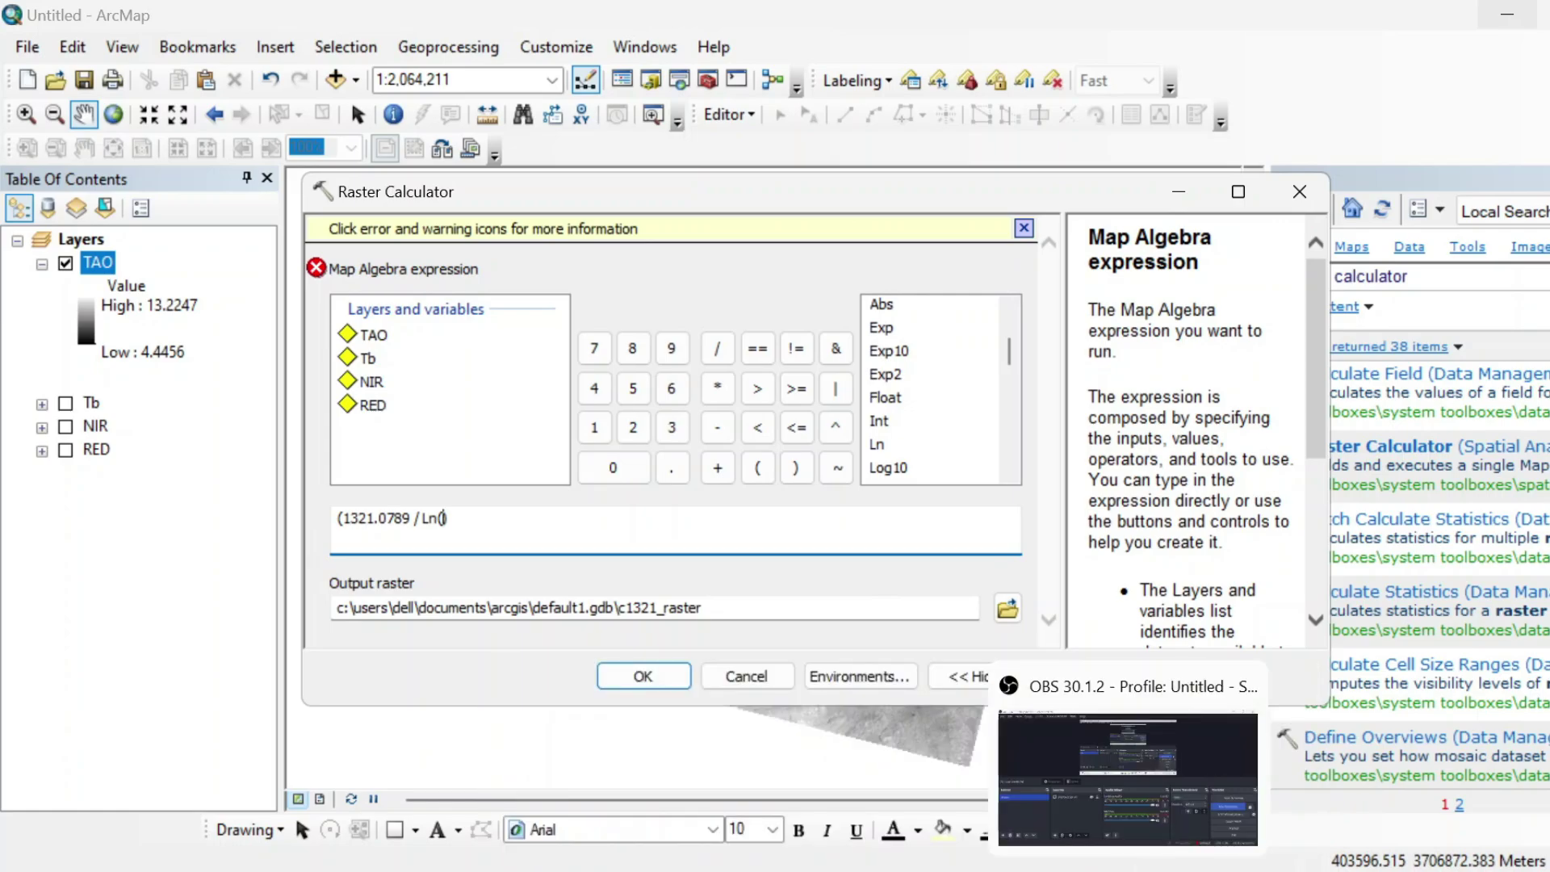
# Fill the Ln() function with the K1 value 774.8853 from the notes divided by the TAO layer.
pyautogui.click(1039, 814)
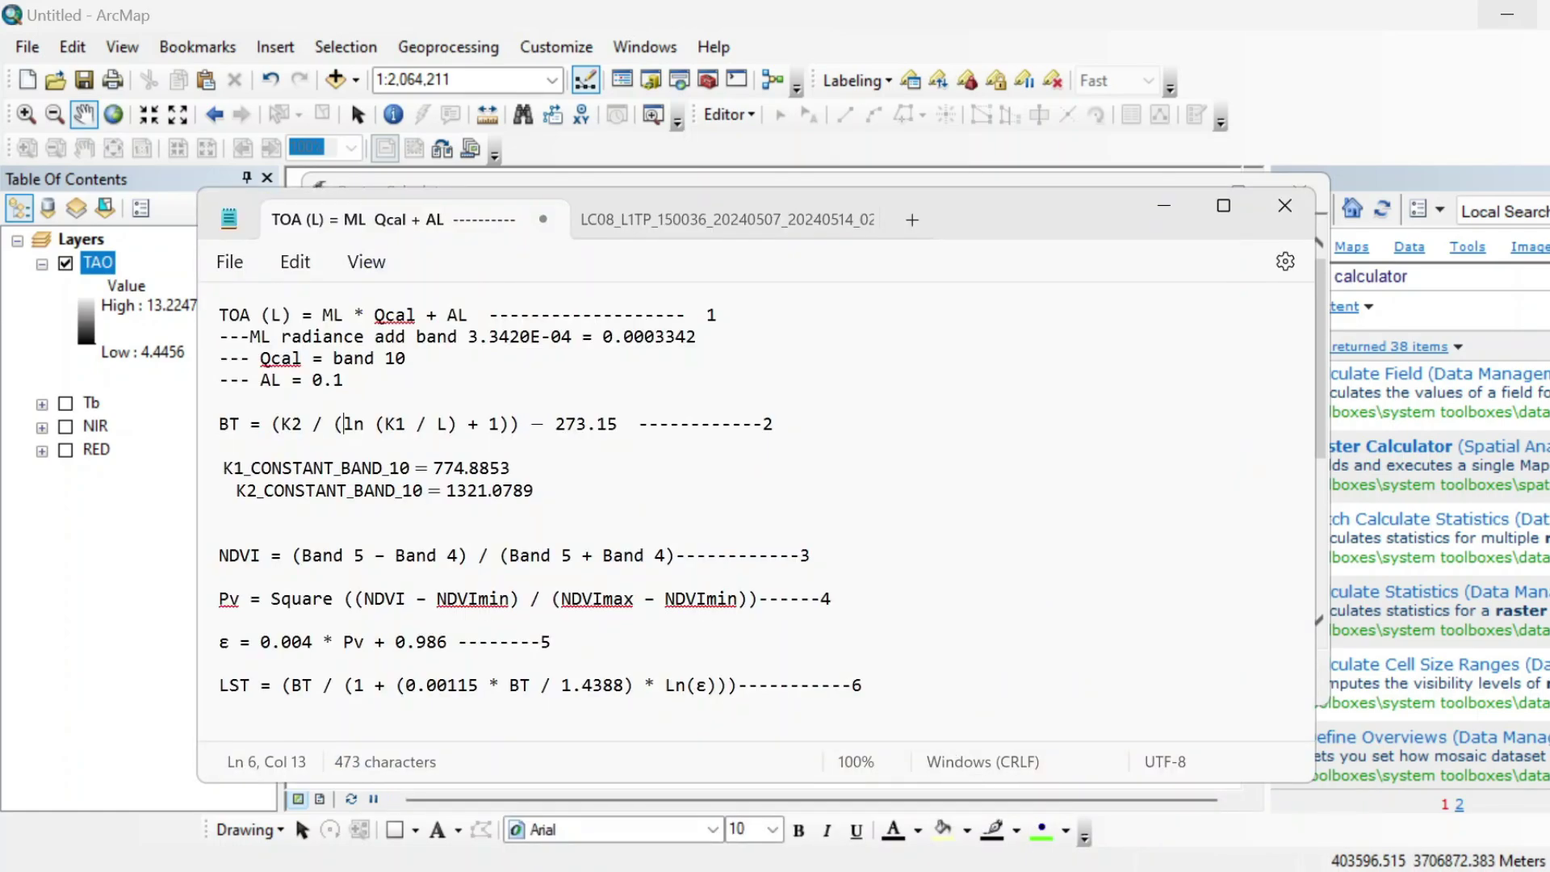
pyautogui.click(1158, 210)
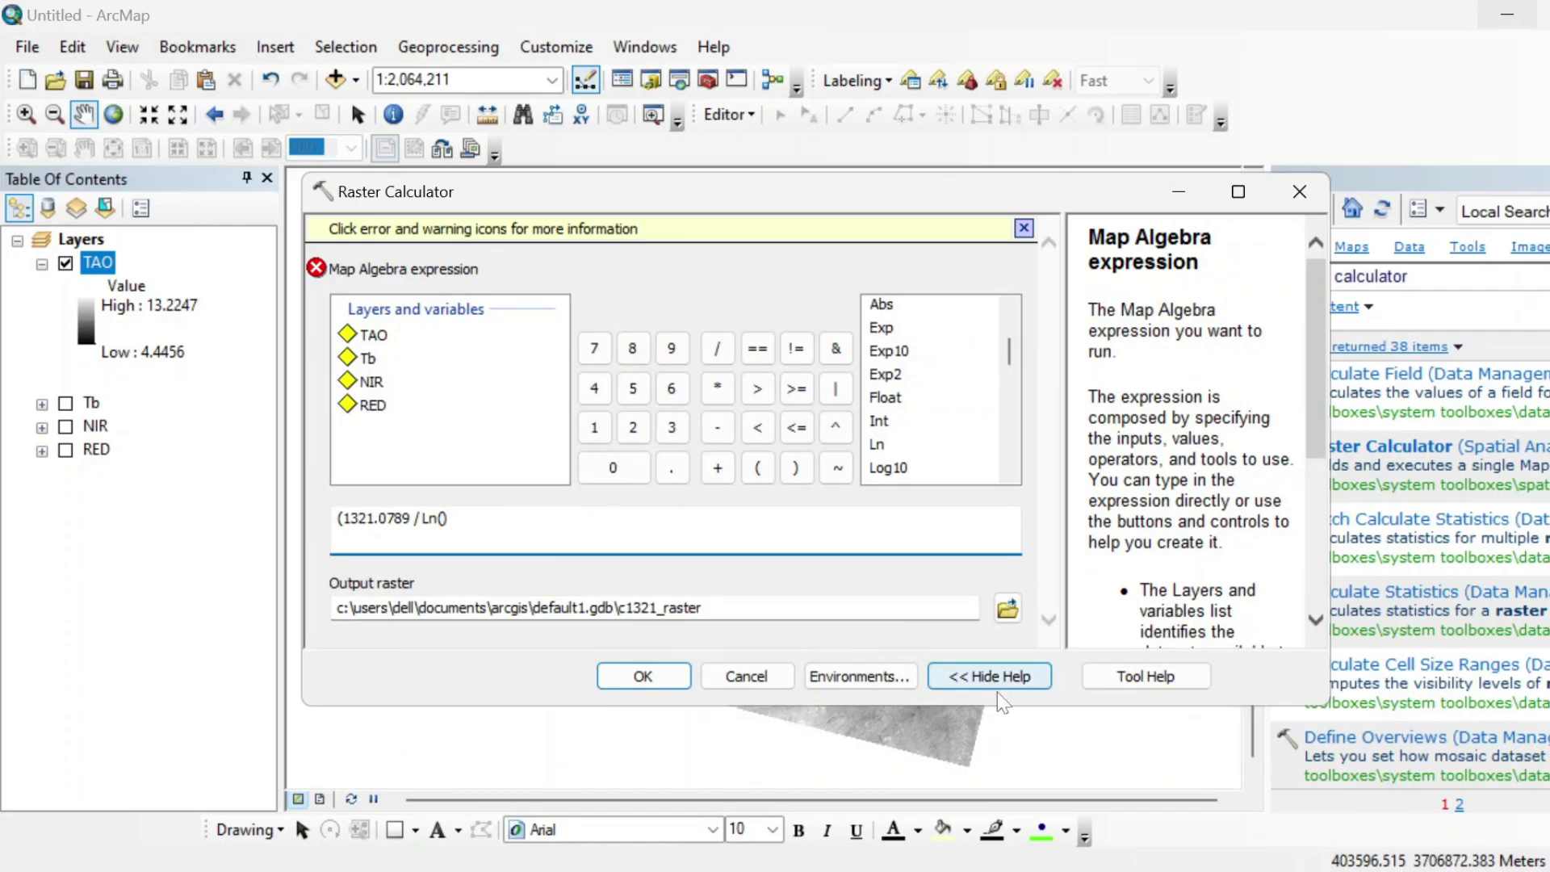
pyautogui.click(961, 775)
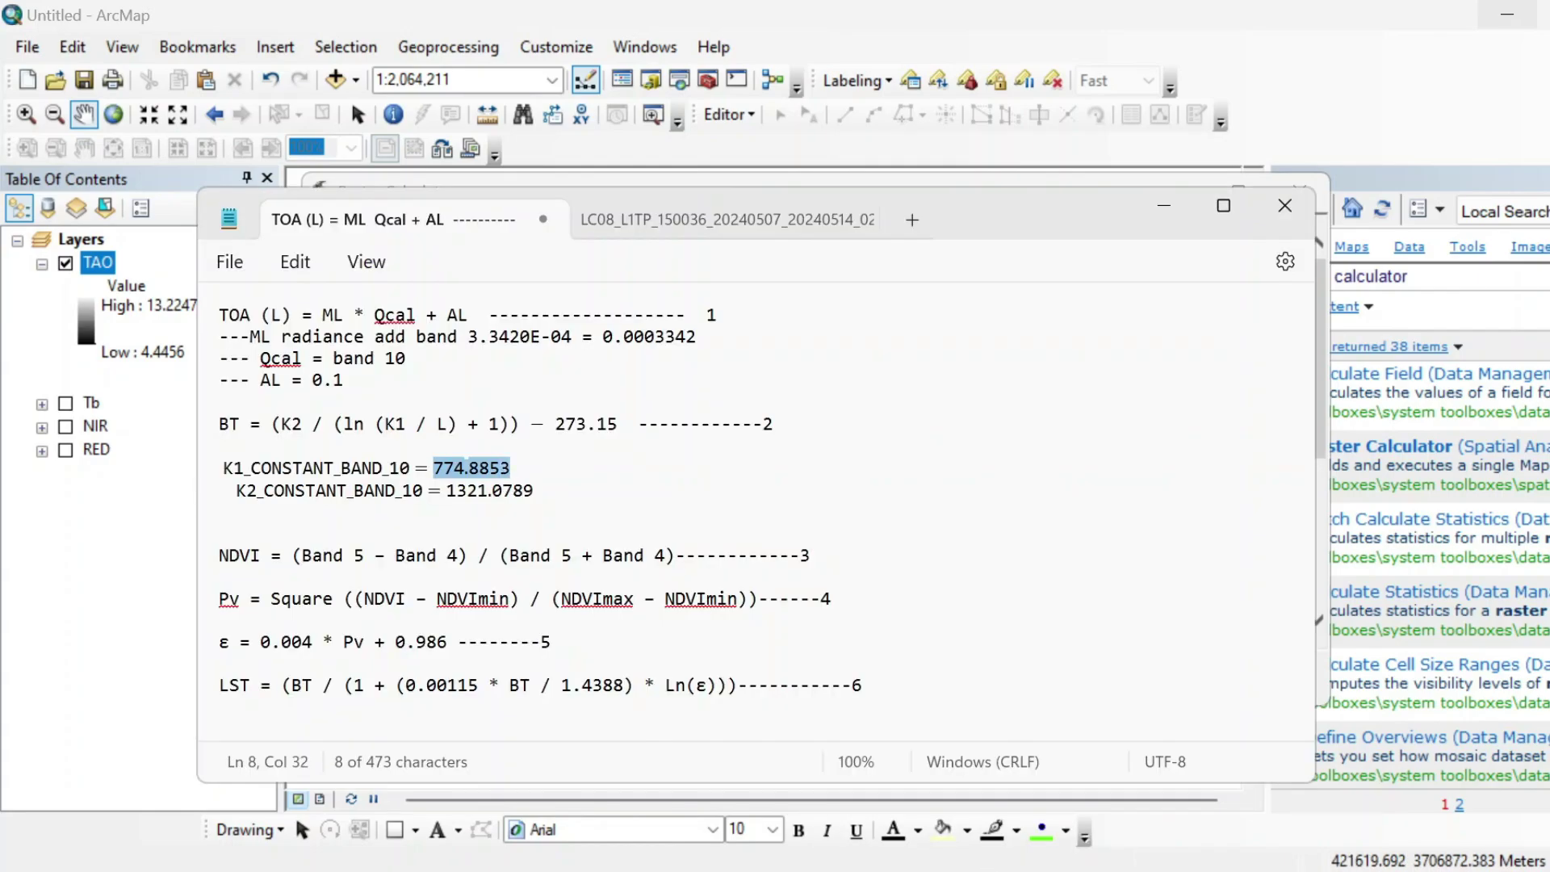
pyautogui.click(1165, 211)
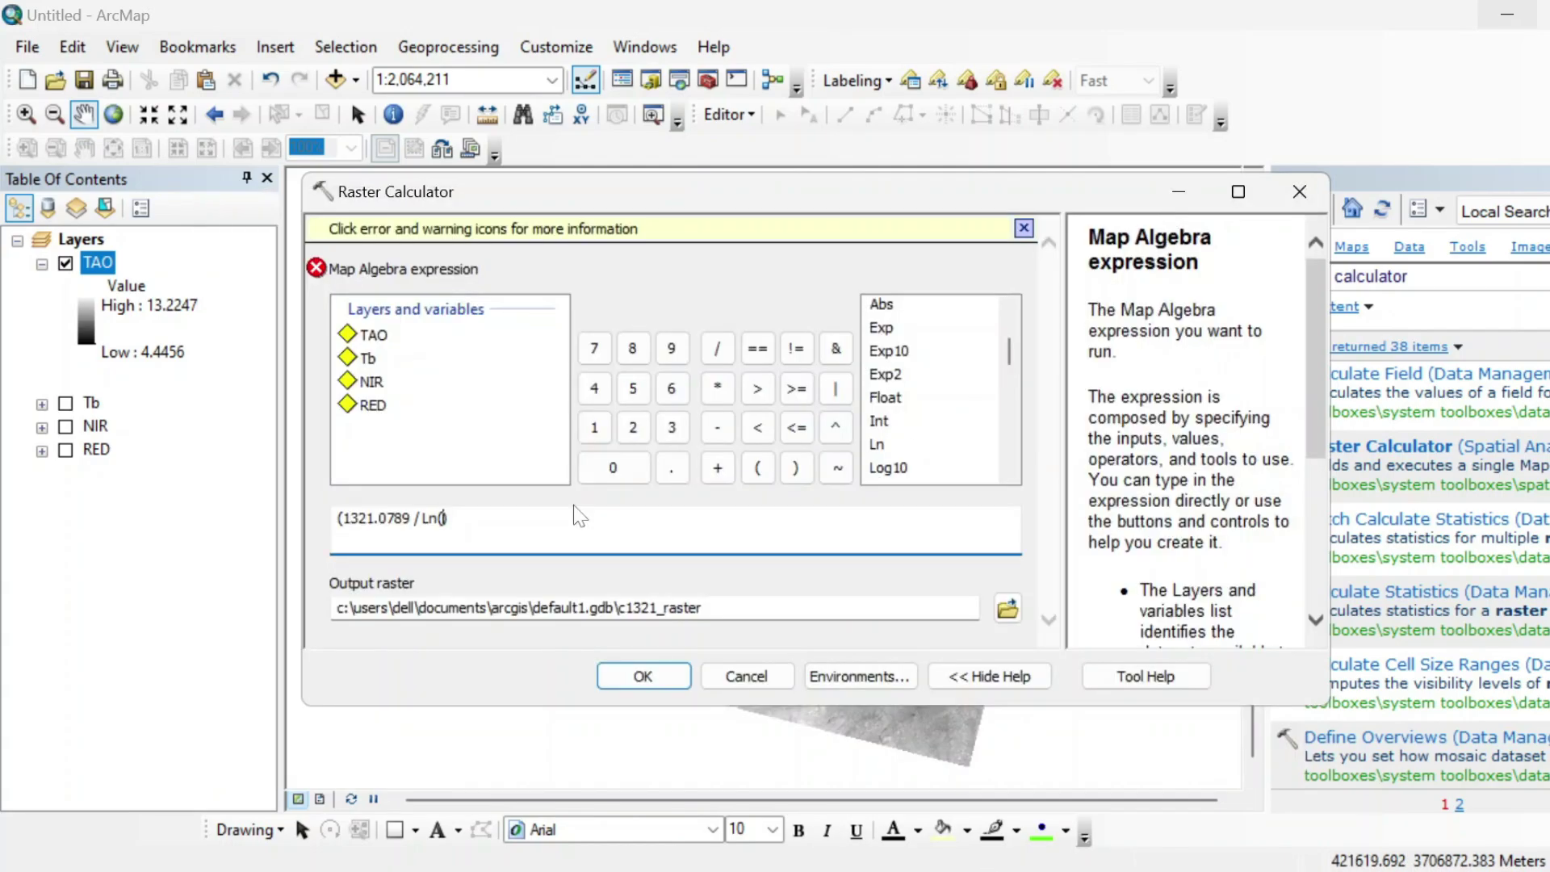
pyautogui.write('774.8853')
pyautogui.click(717, 348)
pyautogui.doubleClick(366, 337)
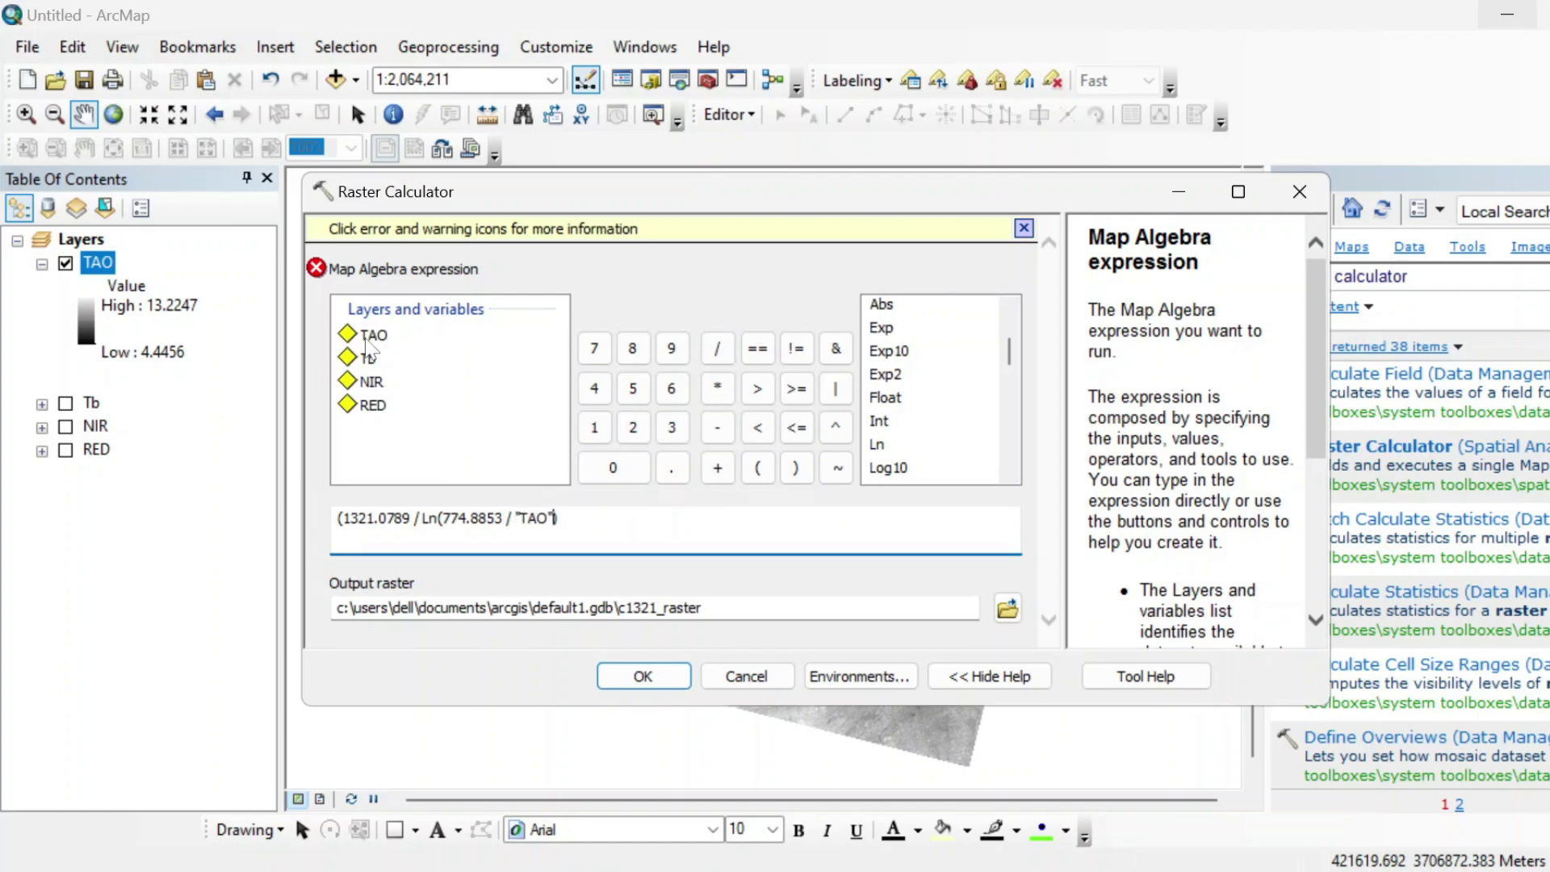
pyautogui.moveTo(900, 868)
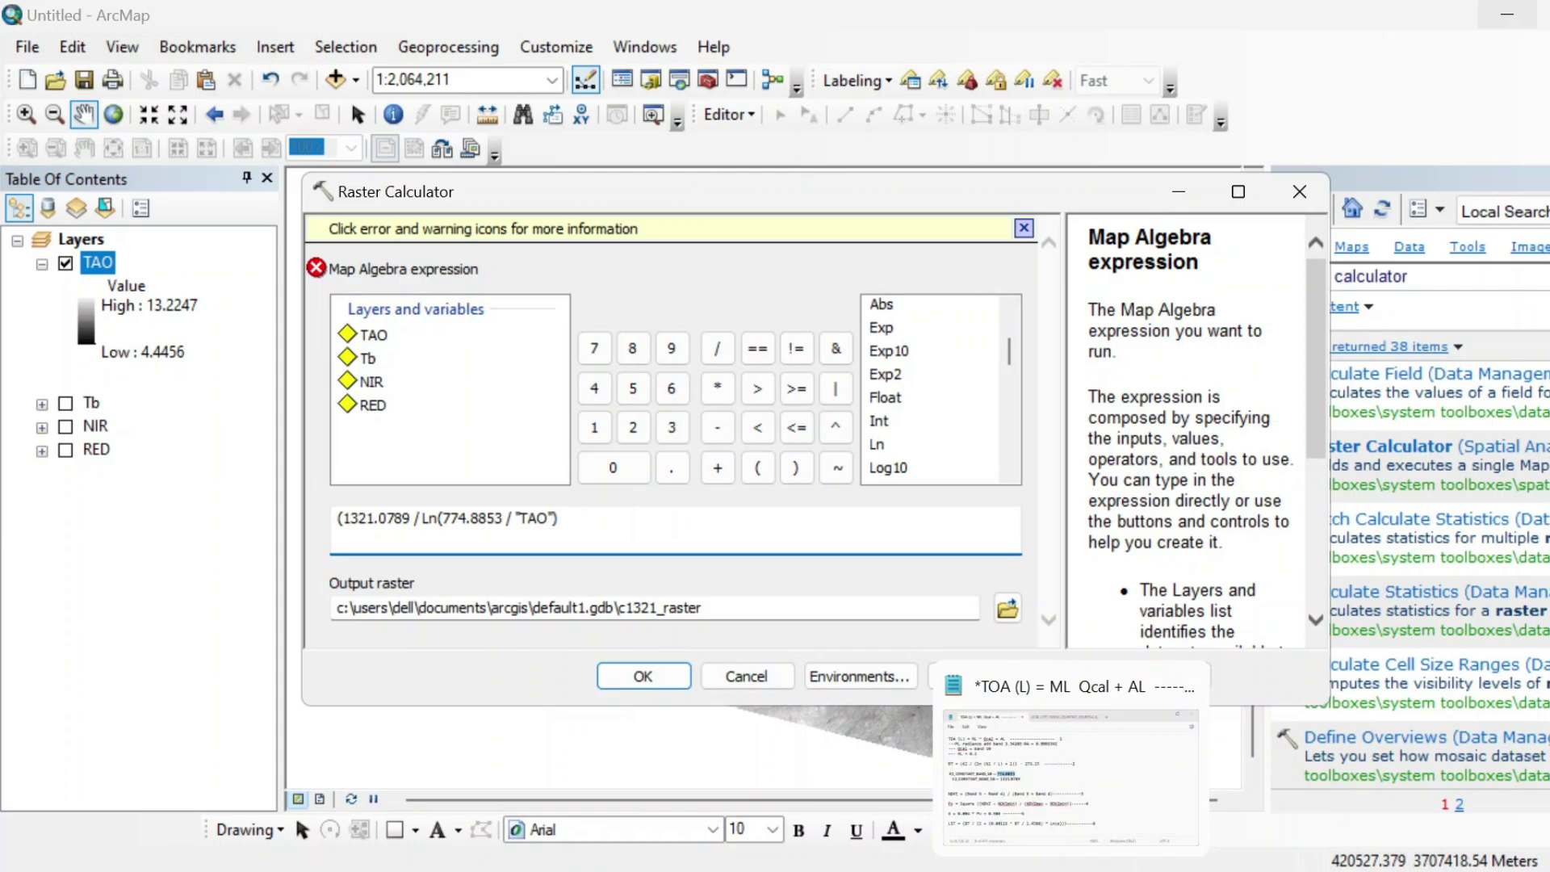
# Check the BT formula in the notes and complete the brightness temperature expression with + 1) - 273.15.
pyautogui.click(1072, 868)
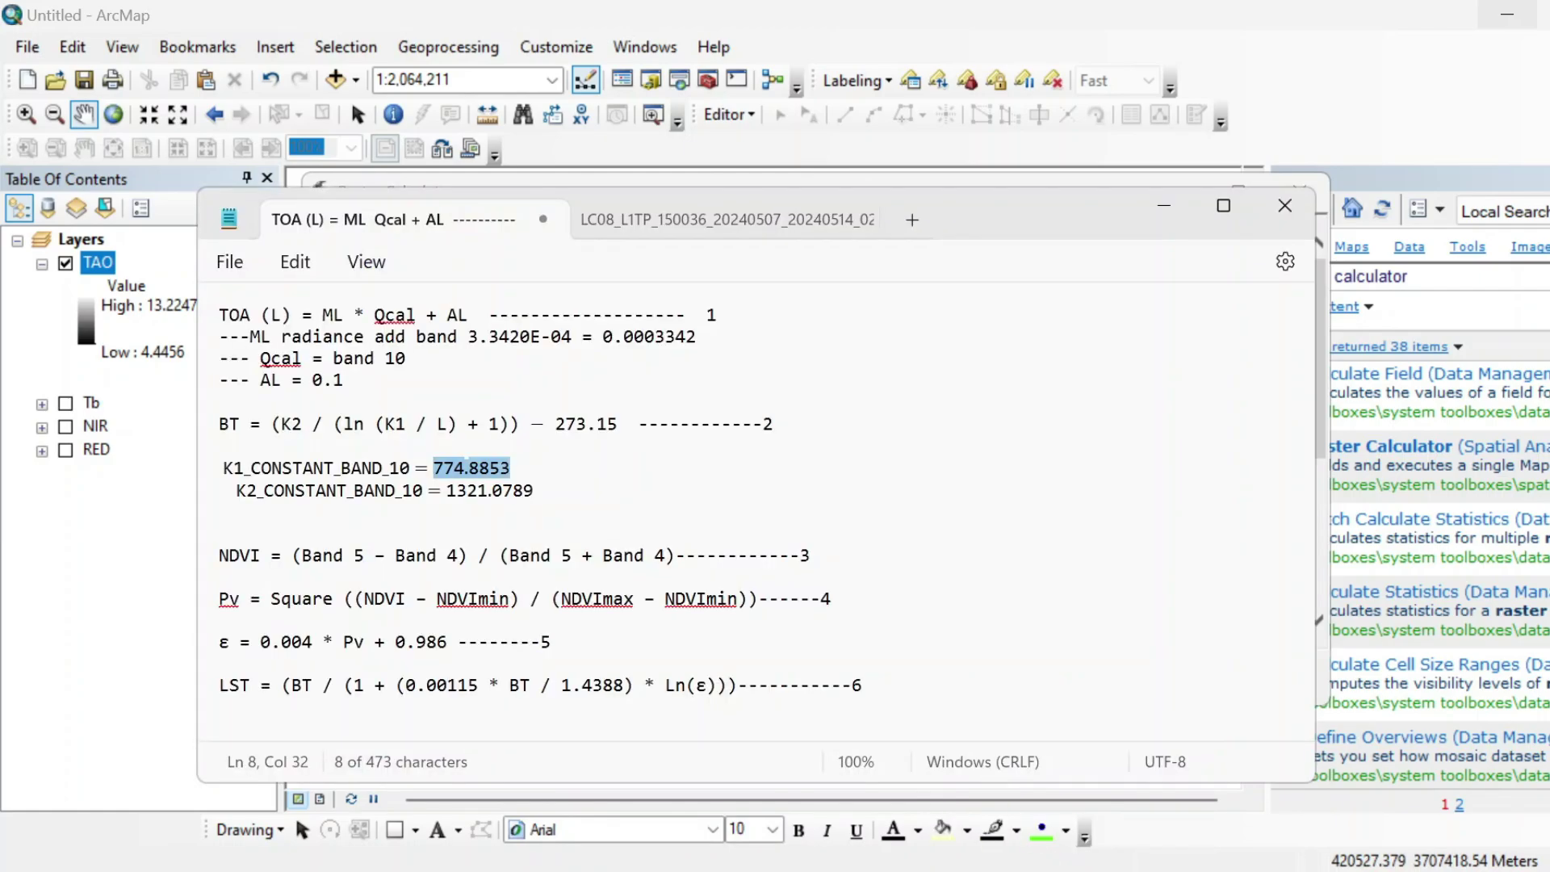
pyautogui.click(1187, 217)
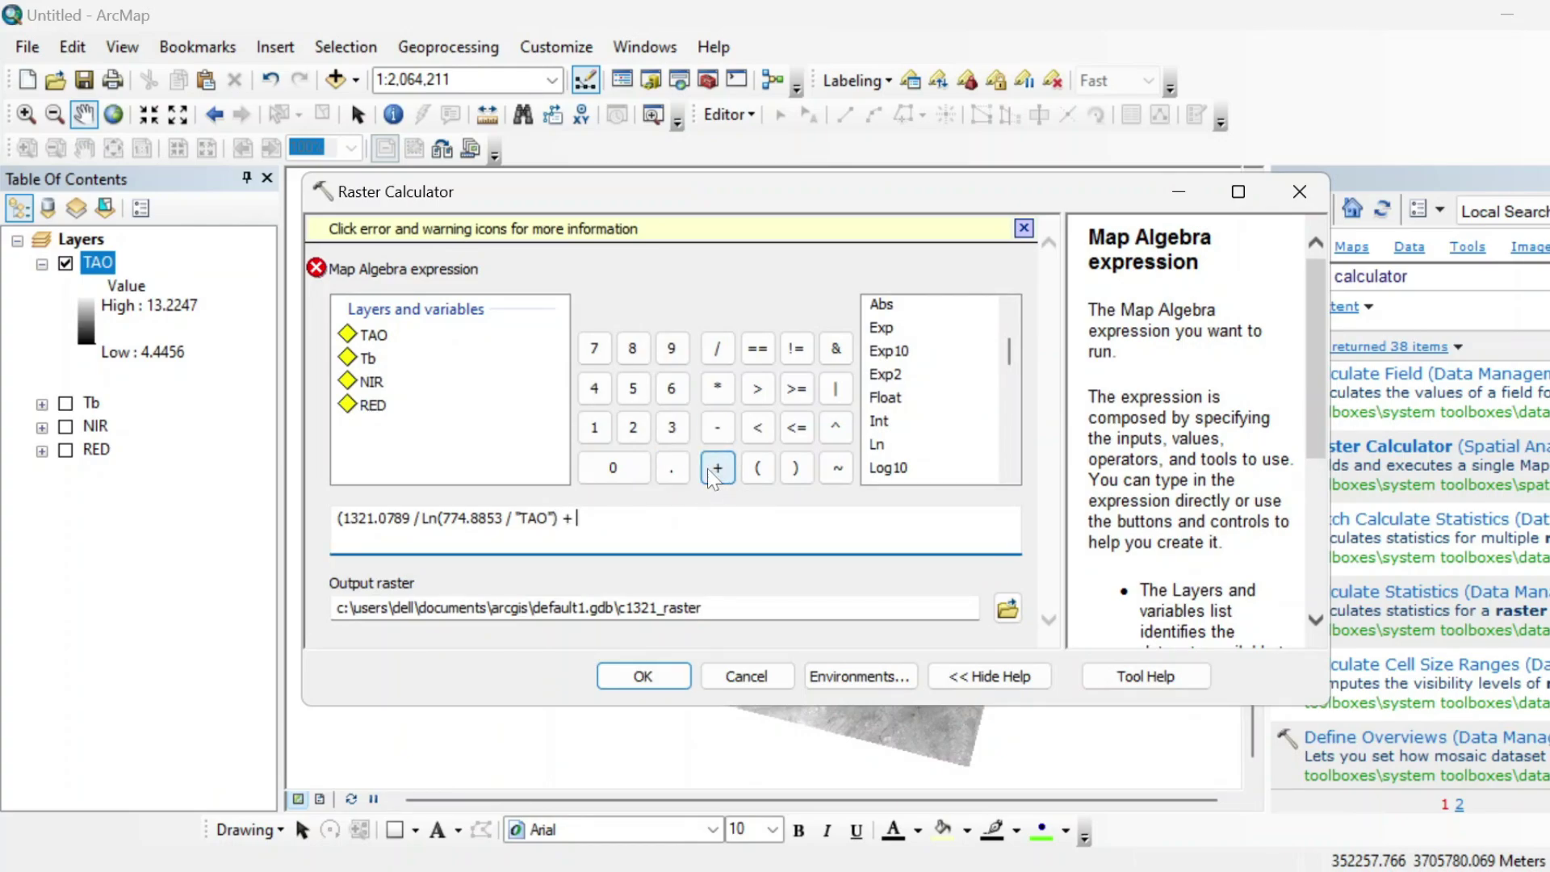
pyautogui.click(594, 427)
pyautogui.click(621, 533)
pyautogui.write(') - ')
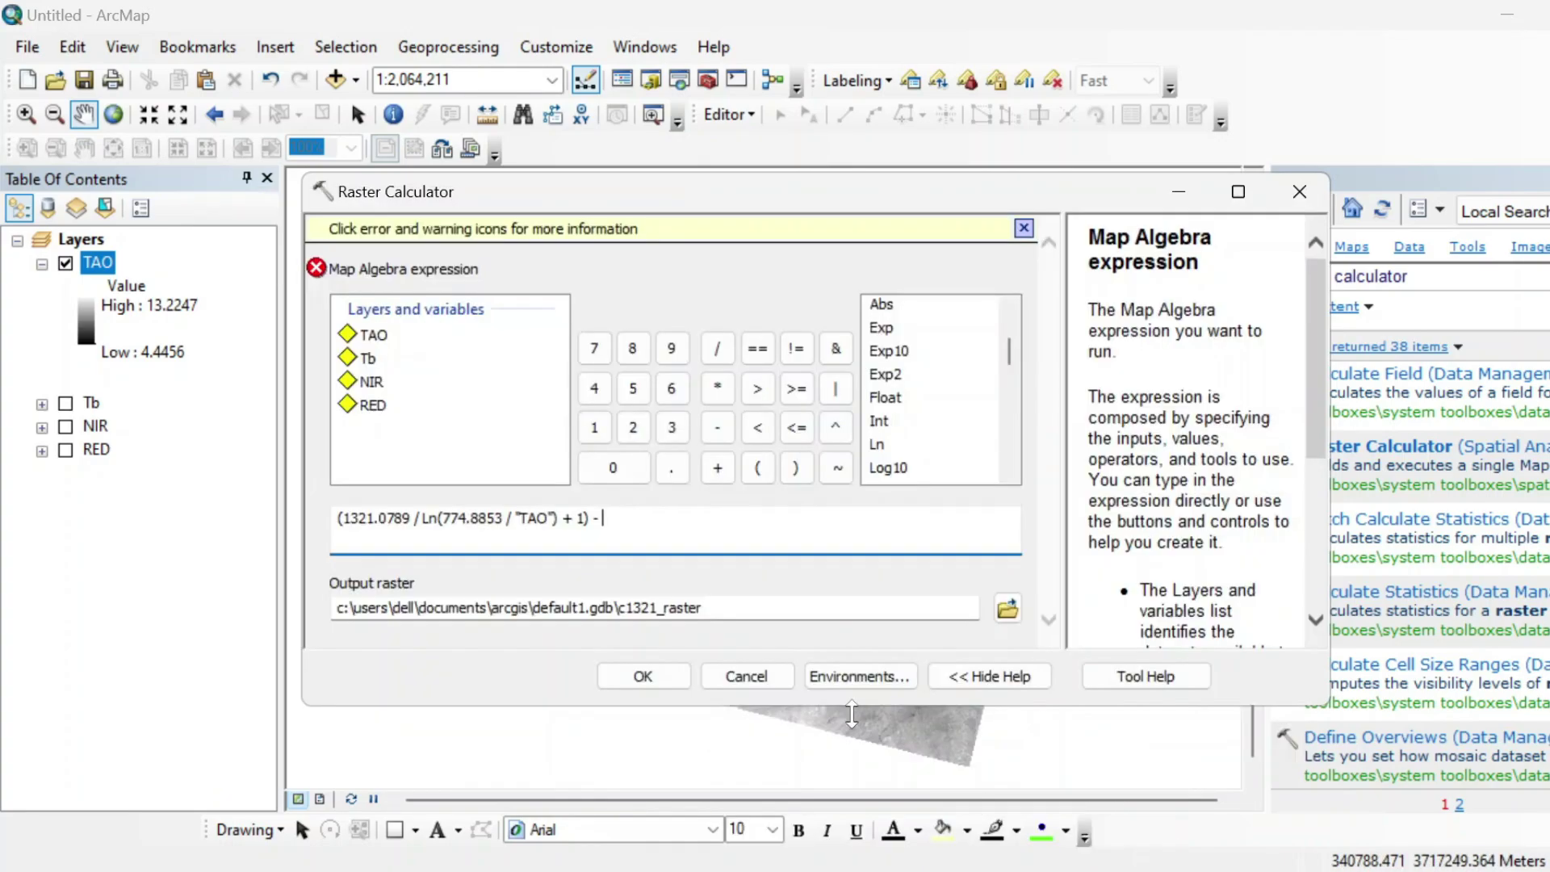
pyautogui.write('273.15')
# Name the output raster BT in the default geodatabase and run the brightness temperature calculation.
pyautogui.press('Tab')
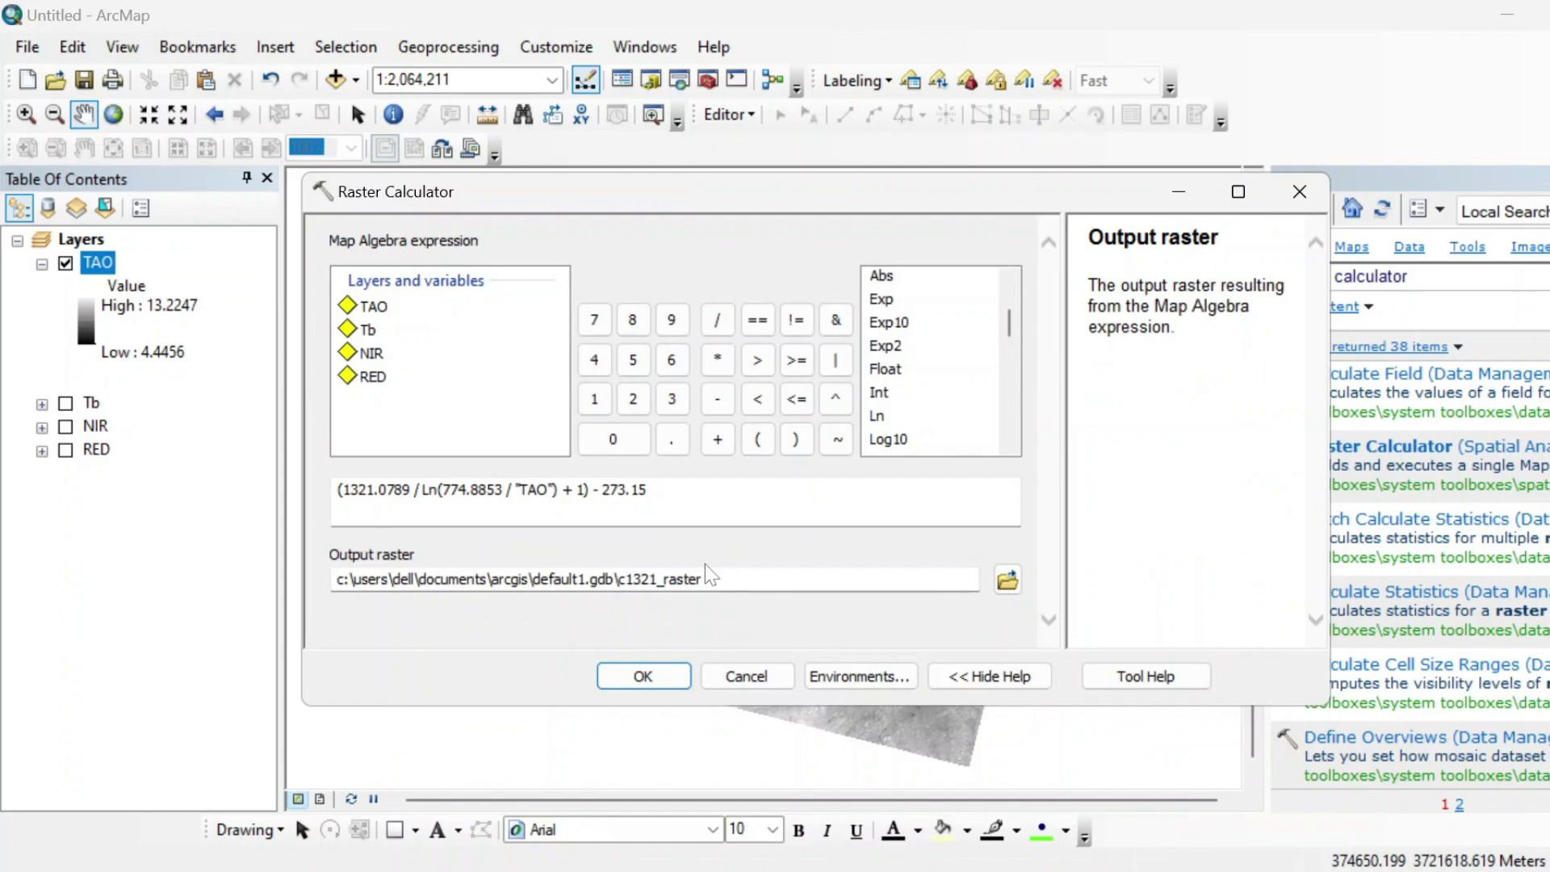
pyautogui.moveTo(706, 565); pyautogui.dragTo(626, 579)
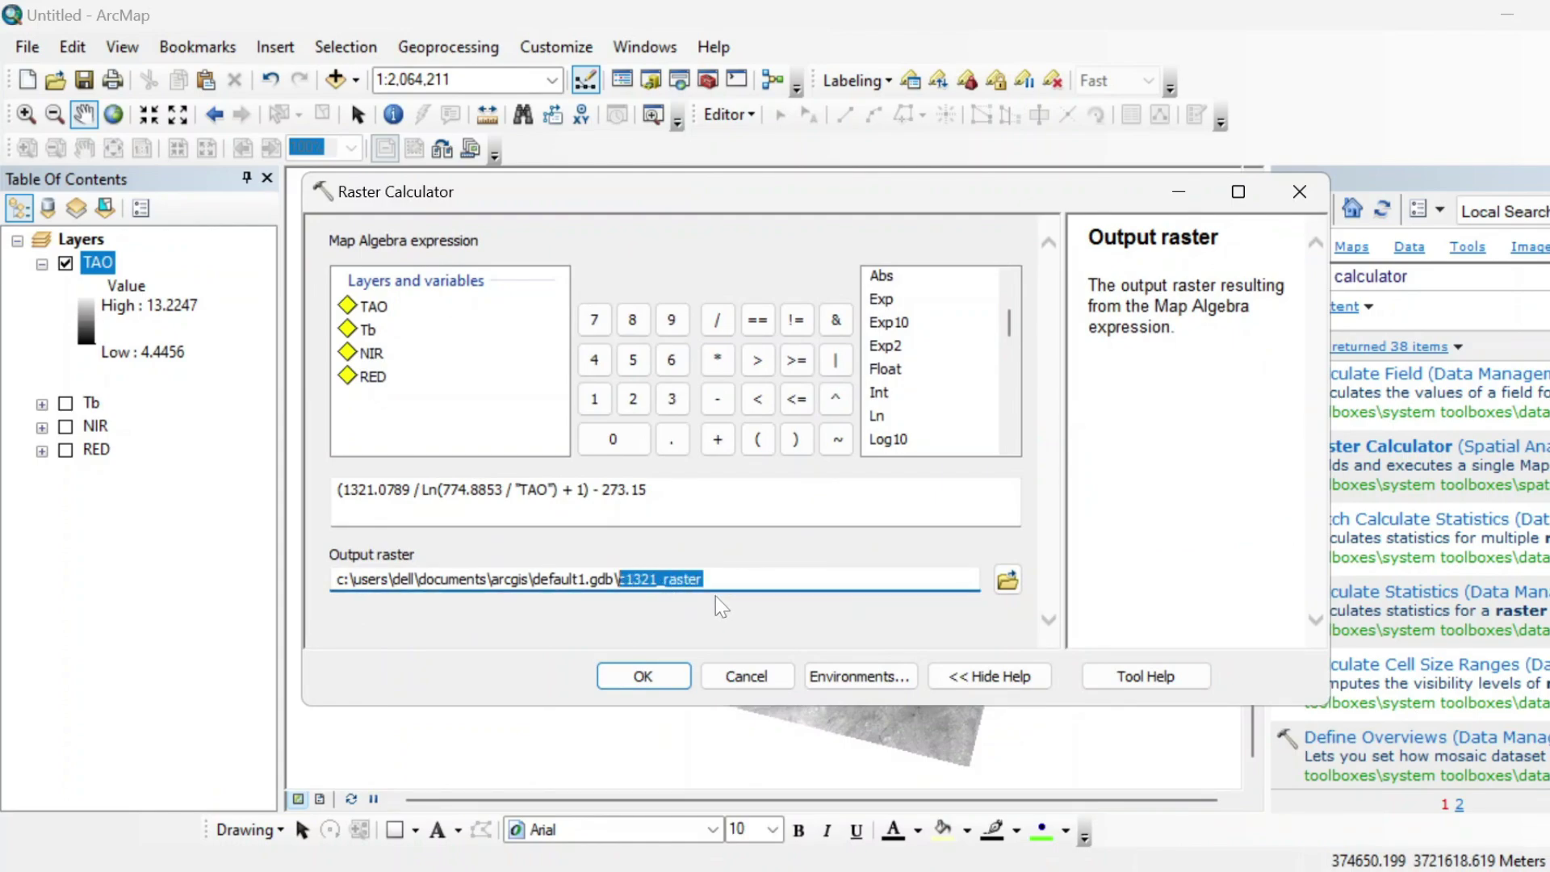
pyautogui.write('BT')
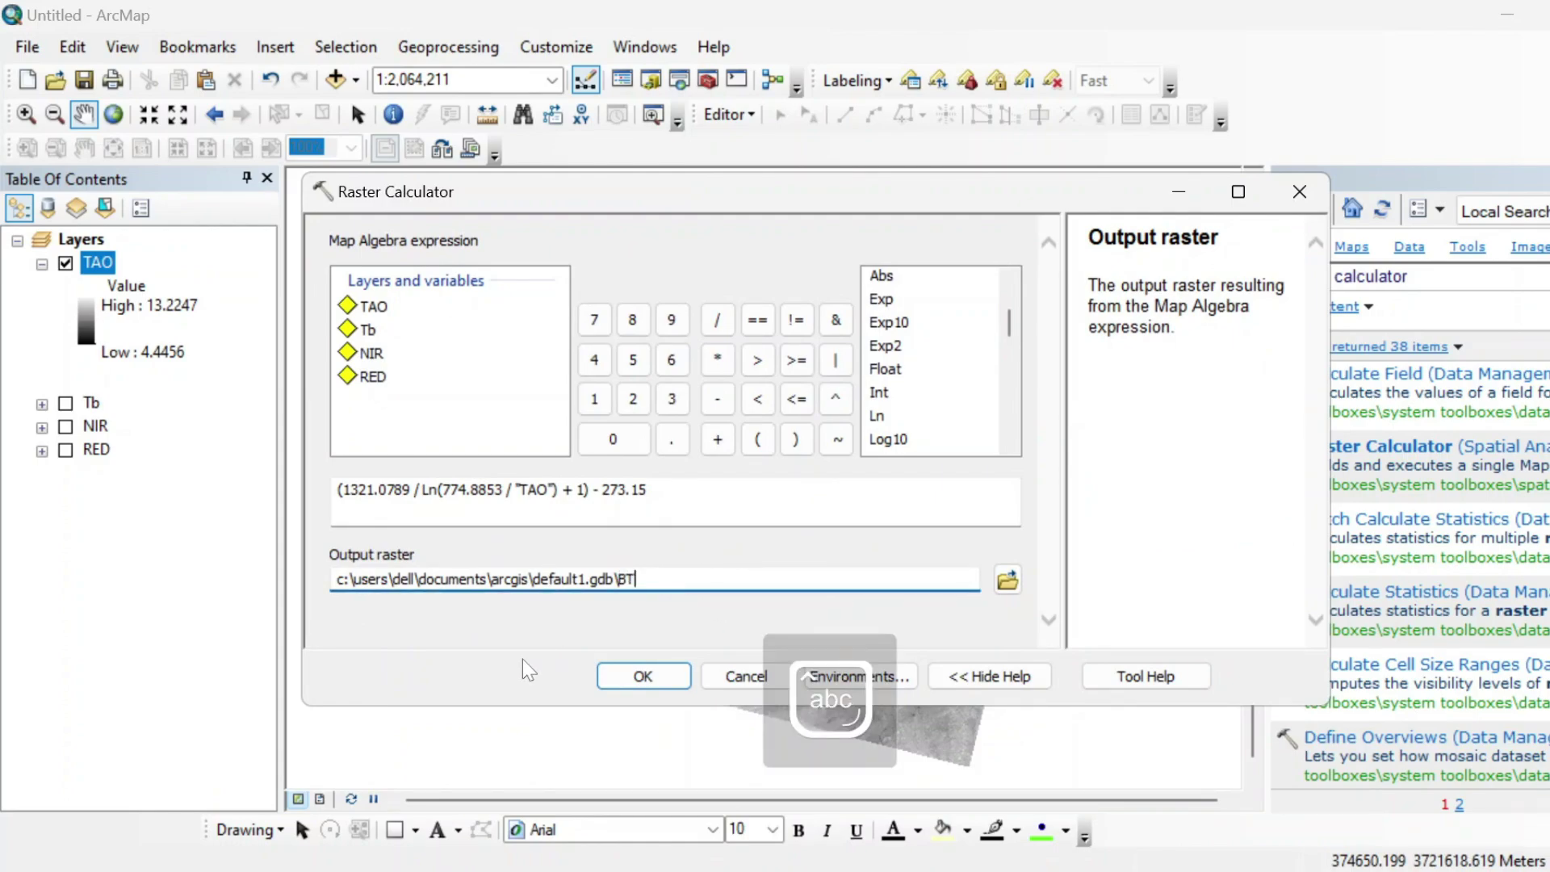
pyautogui.click(643, 676)
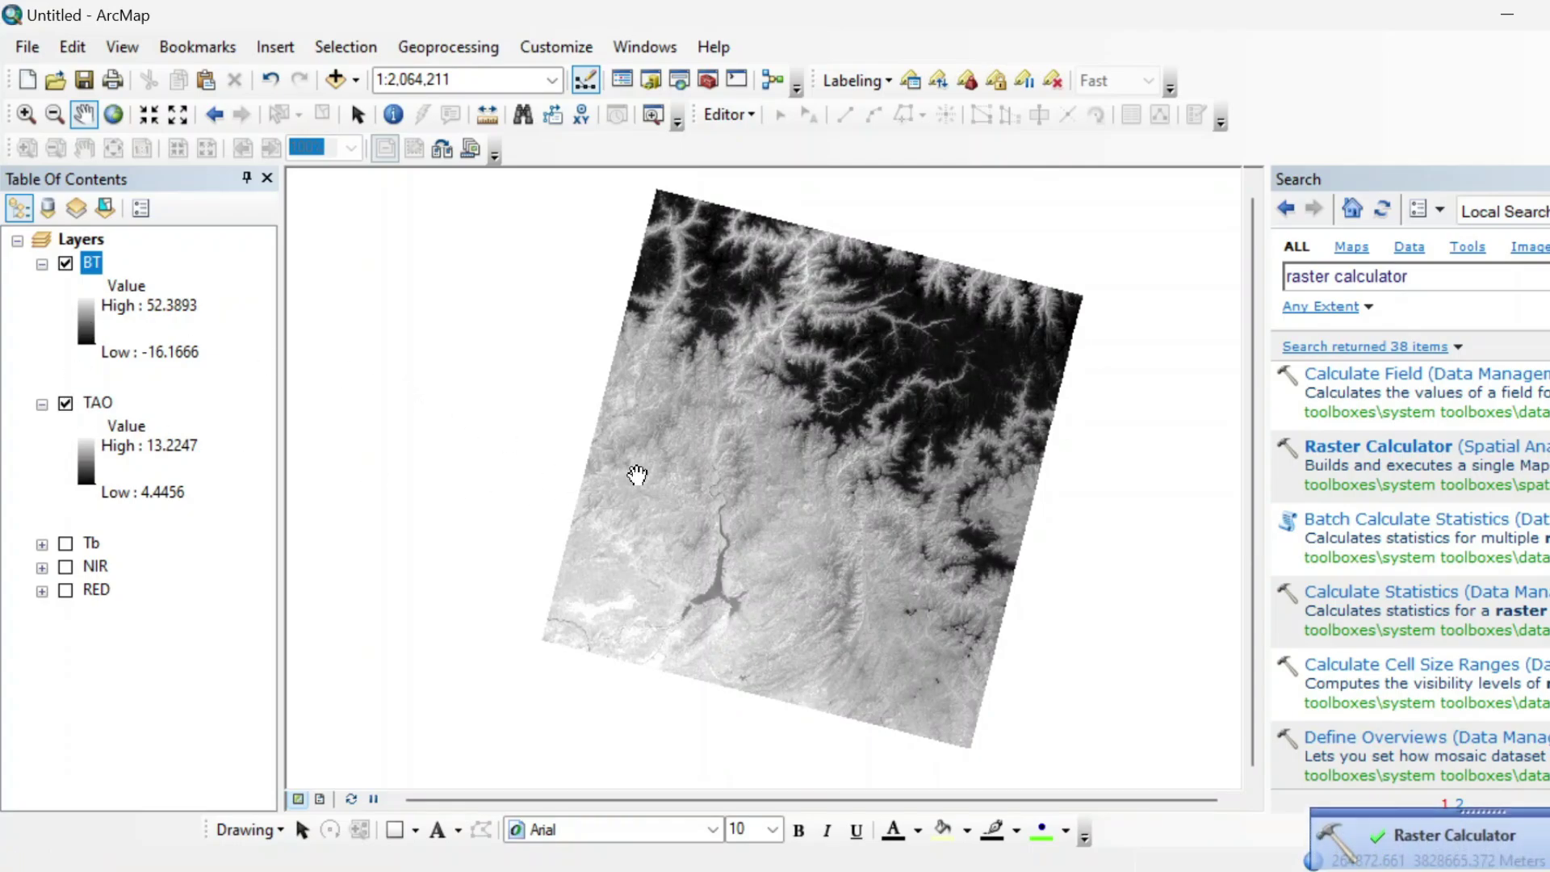
# Hide and collapse the TAO layer, and check the NDVI formula in the notes.
pyautogui.click(66, 403)
pyautogui.click(41, 404)
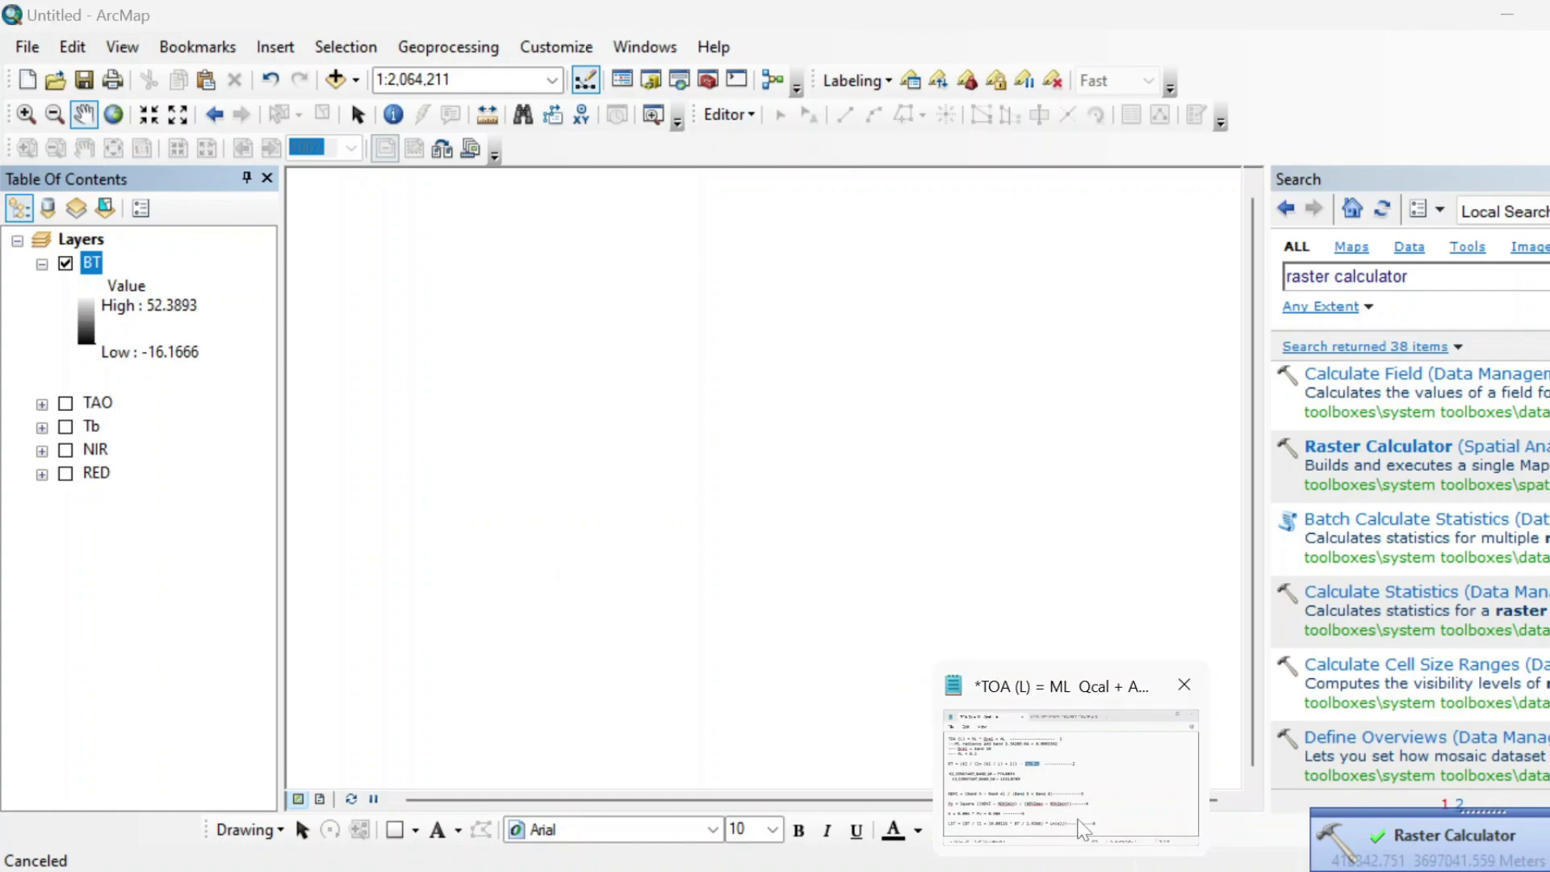
pyautogui.click(1071, 870)
pyautogui.moveTo(218, 555); pyautogui.dragTo(677, 557)
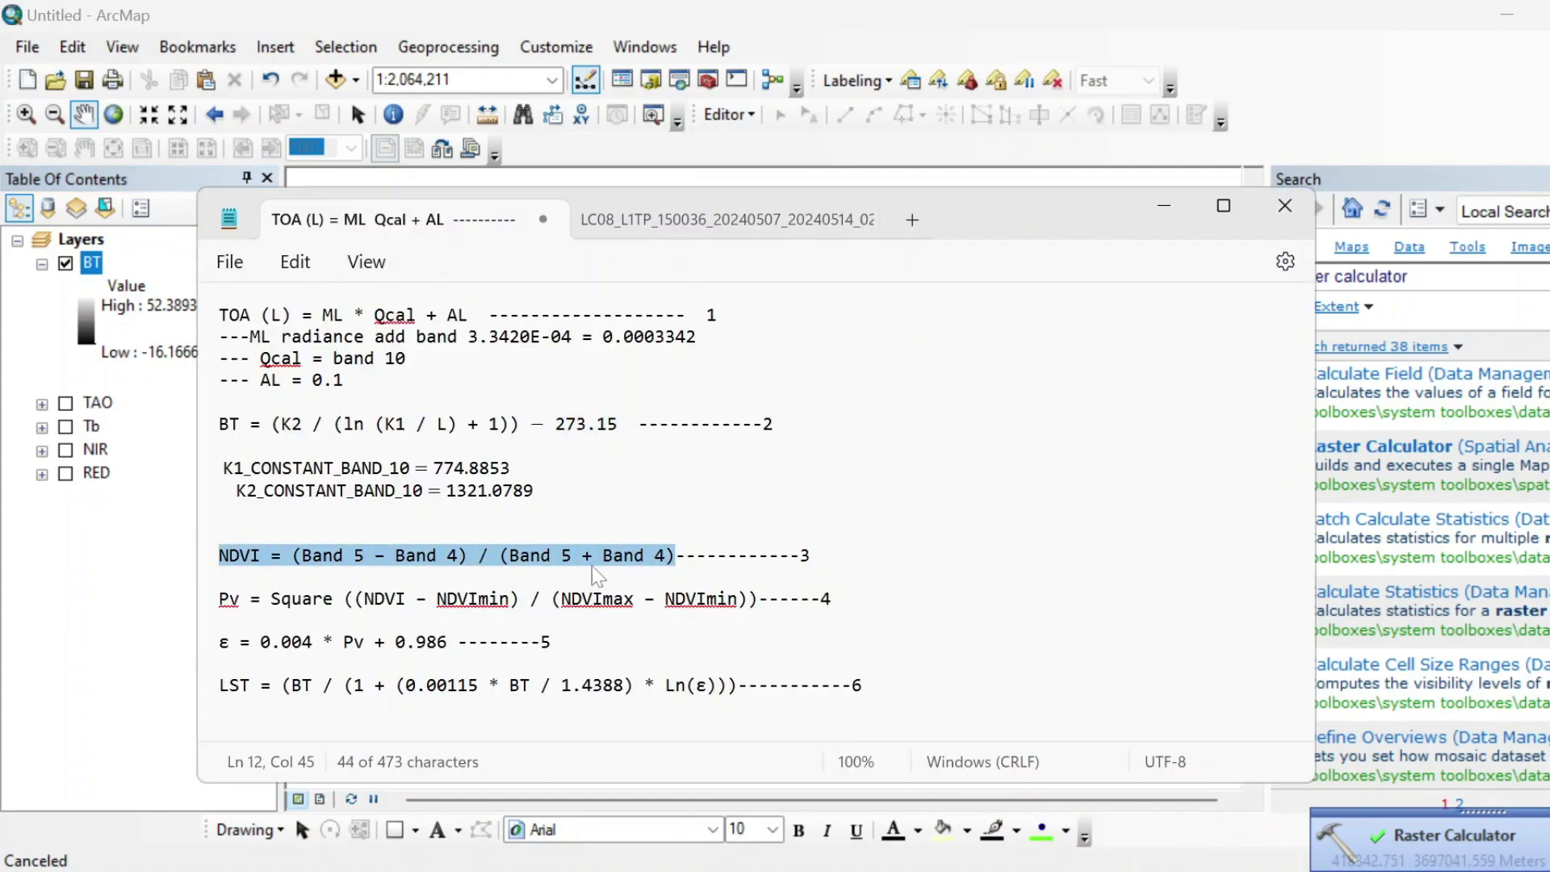
pyautogui.click(70, 575)
# Start a new Raster Calculator expression with the NDVI numerator Float("NIR" - "RED").
pyautogui.click(1356, 448)
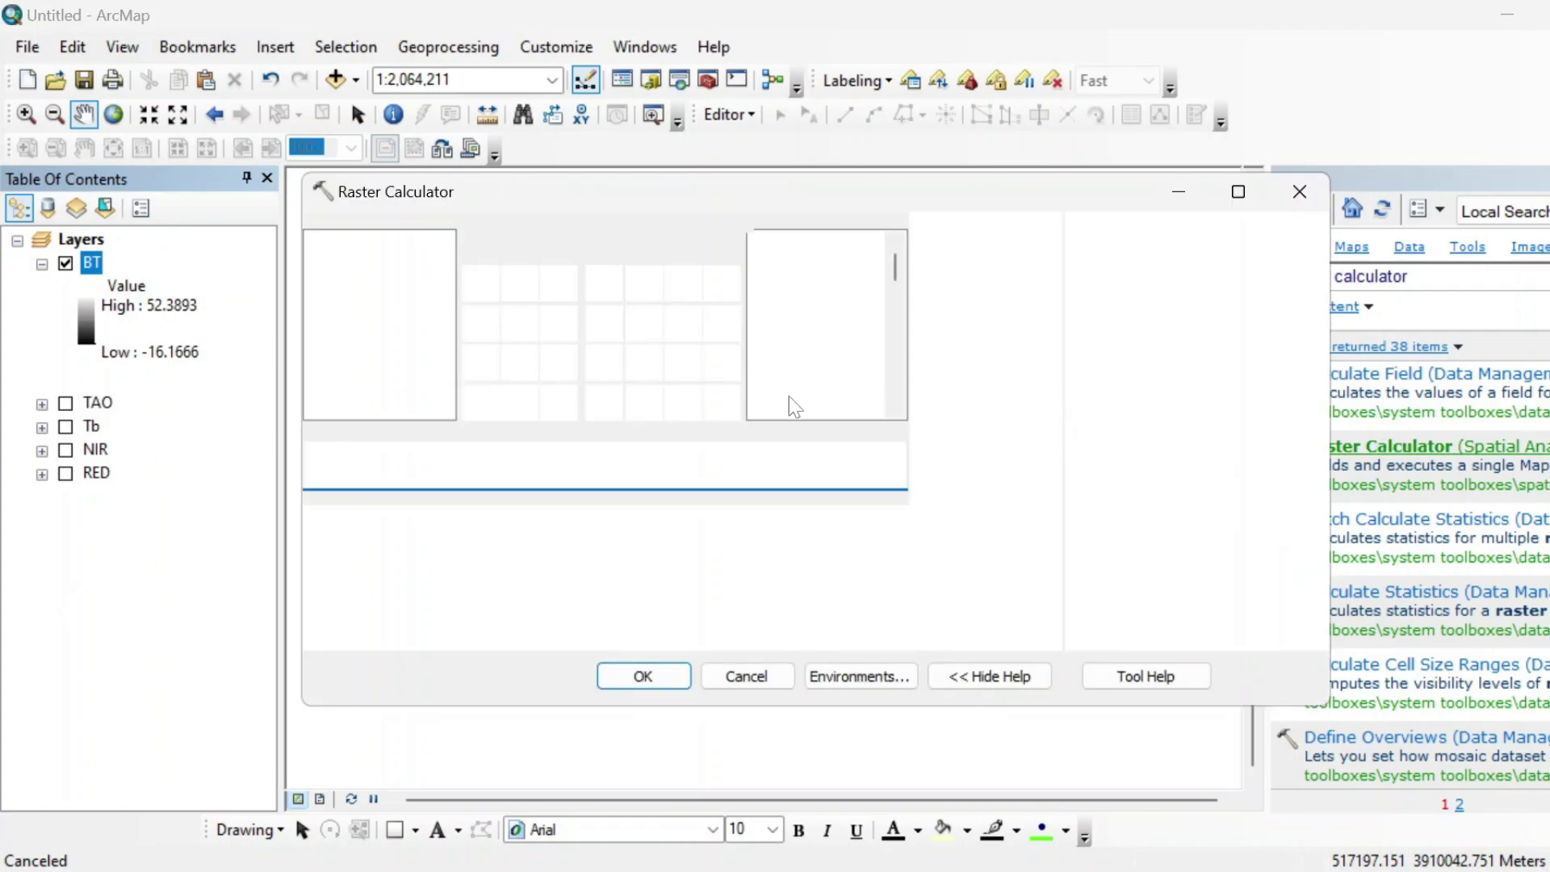
pyautogui.scroll(-2, 893, 396)
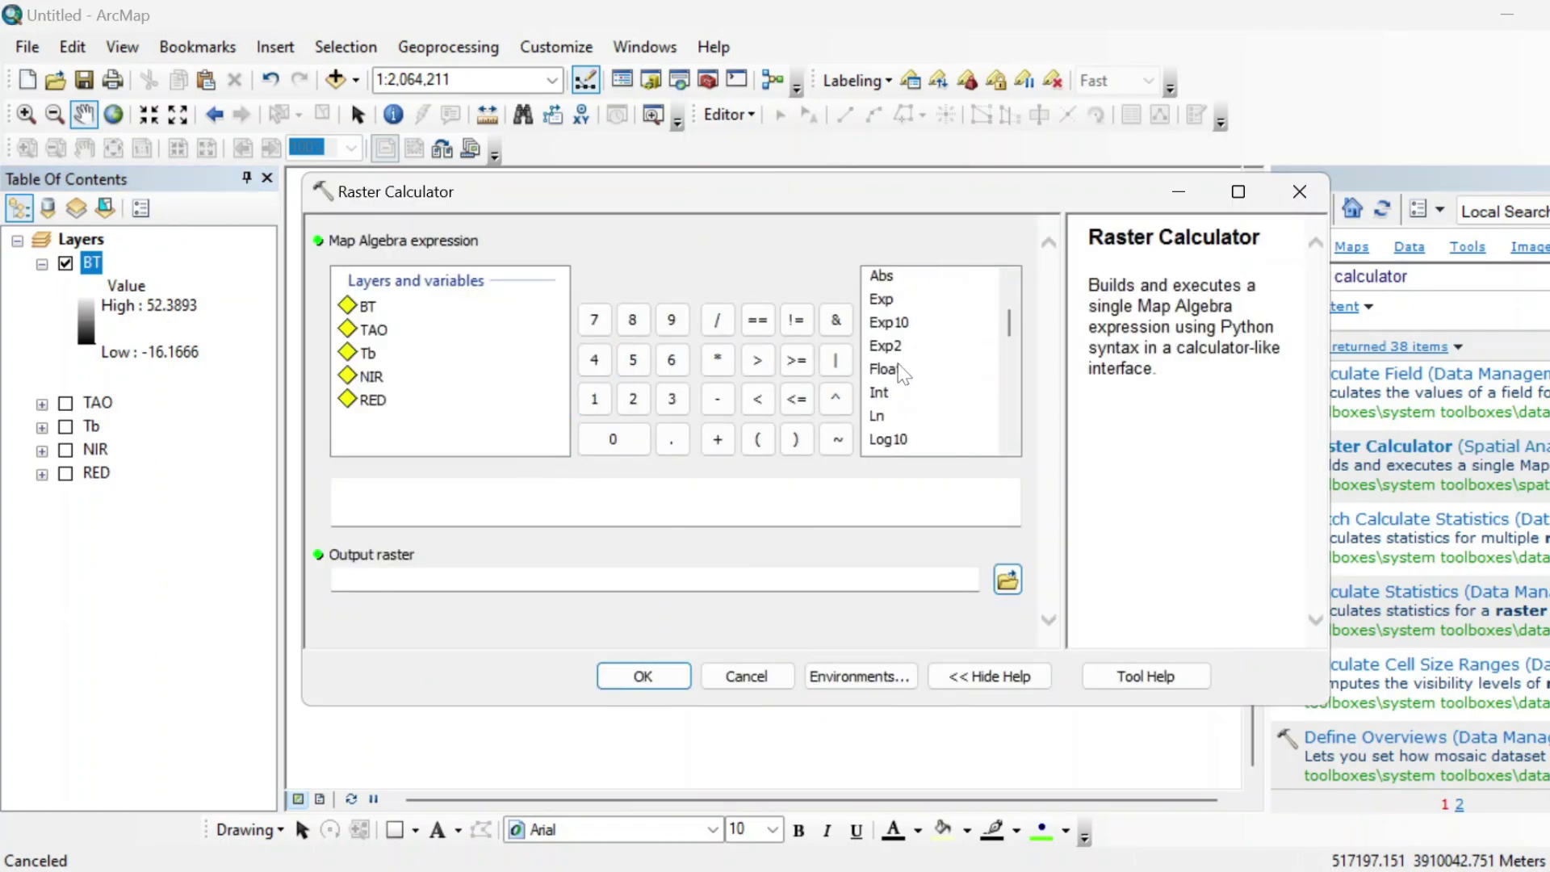
pyautogui.doubleClick(898, 369)
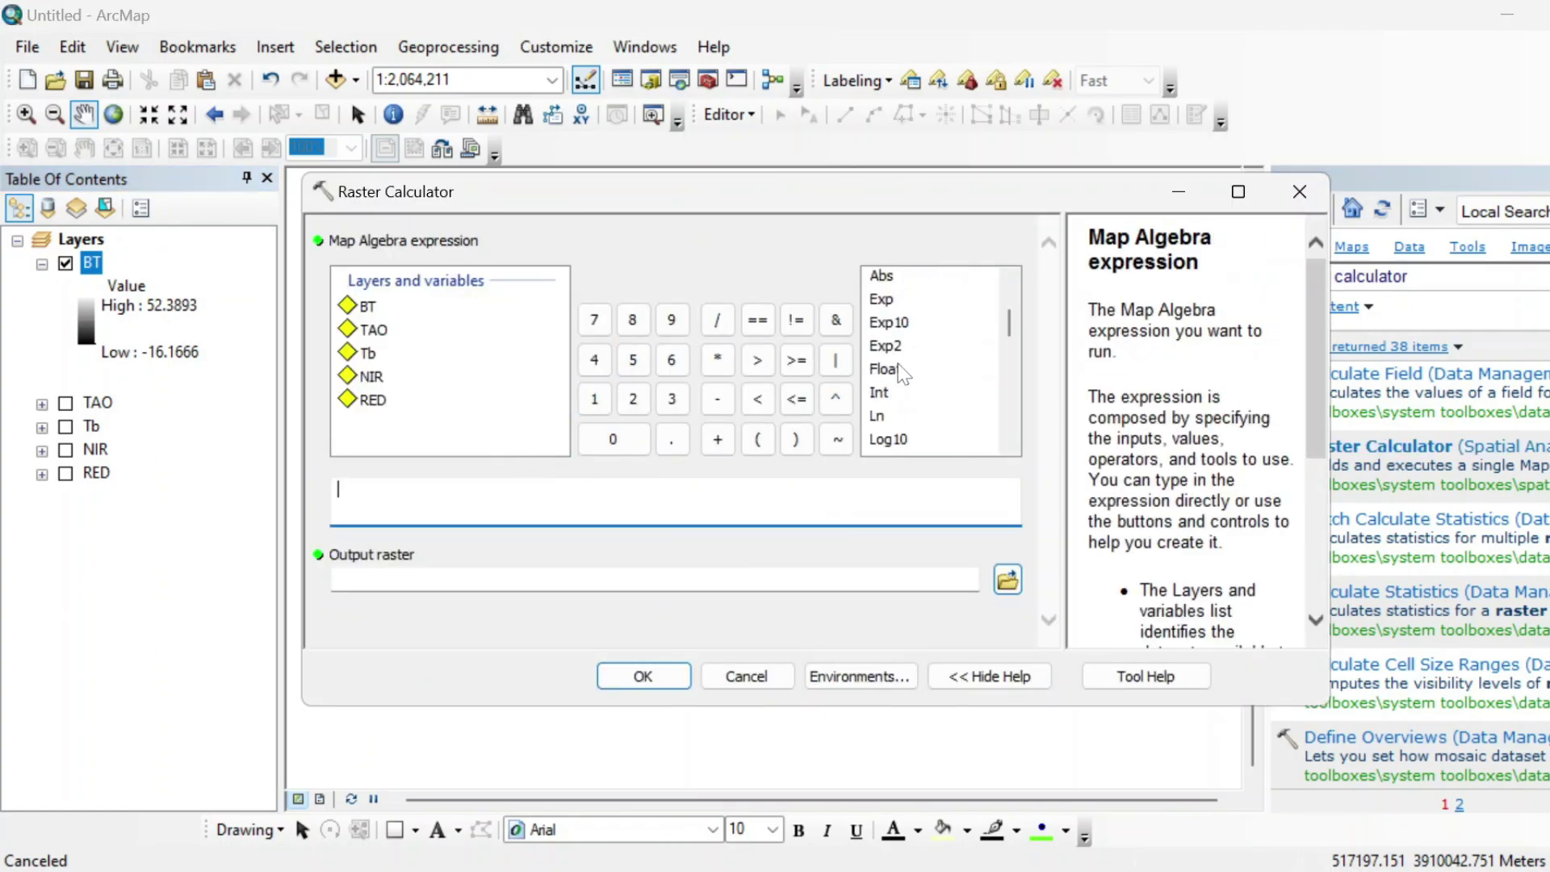
pyautogui.doubleClick(379, 377)
pyautogui.click(711, 401)
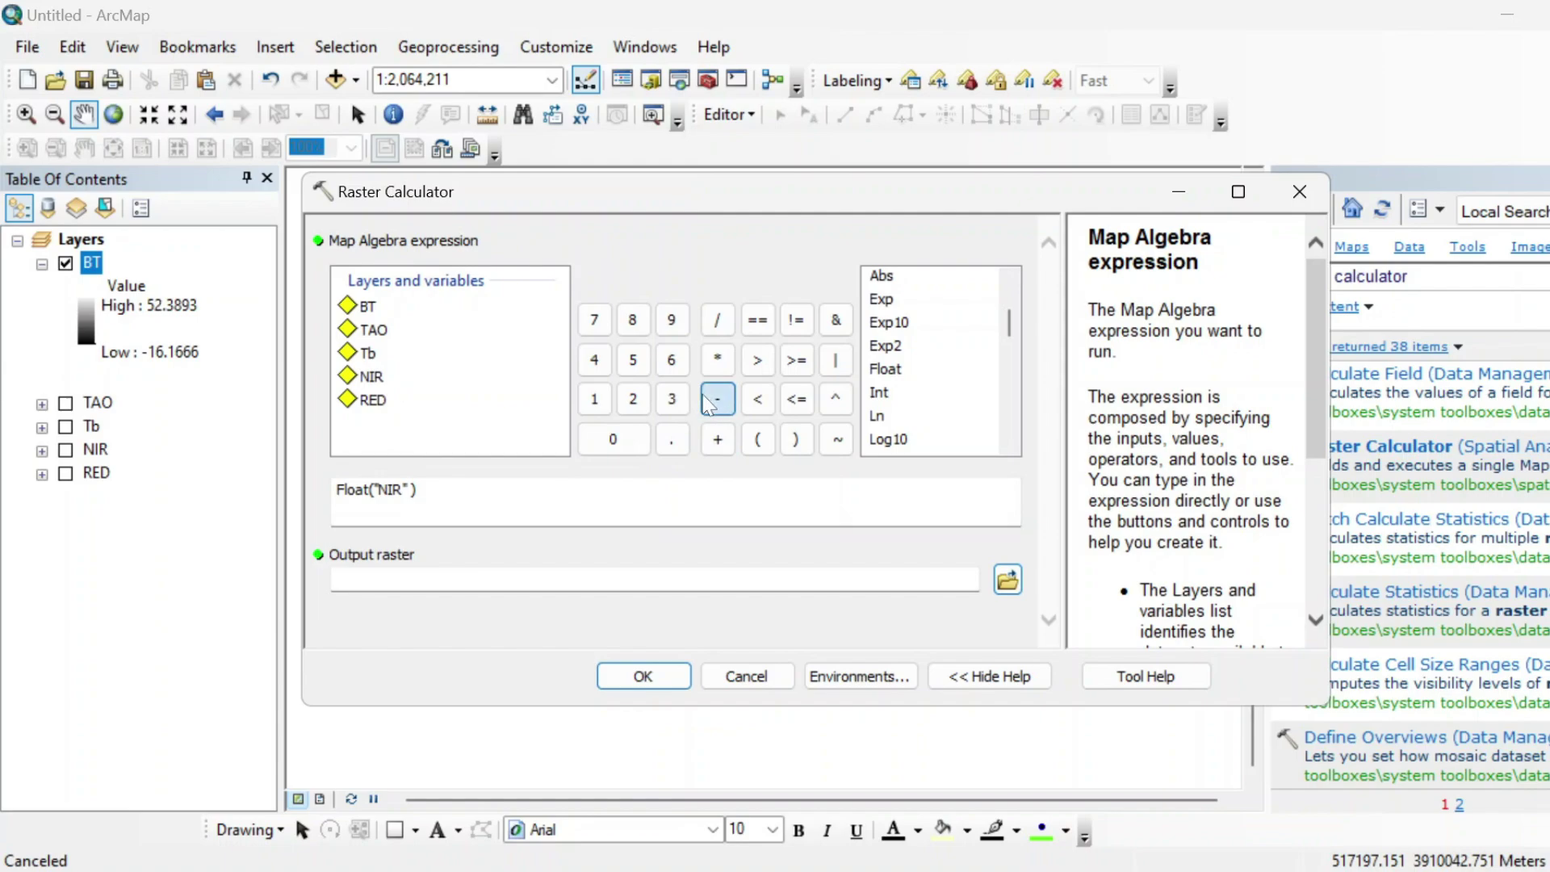
pyautogui.doubleClick(373, 400)
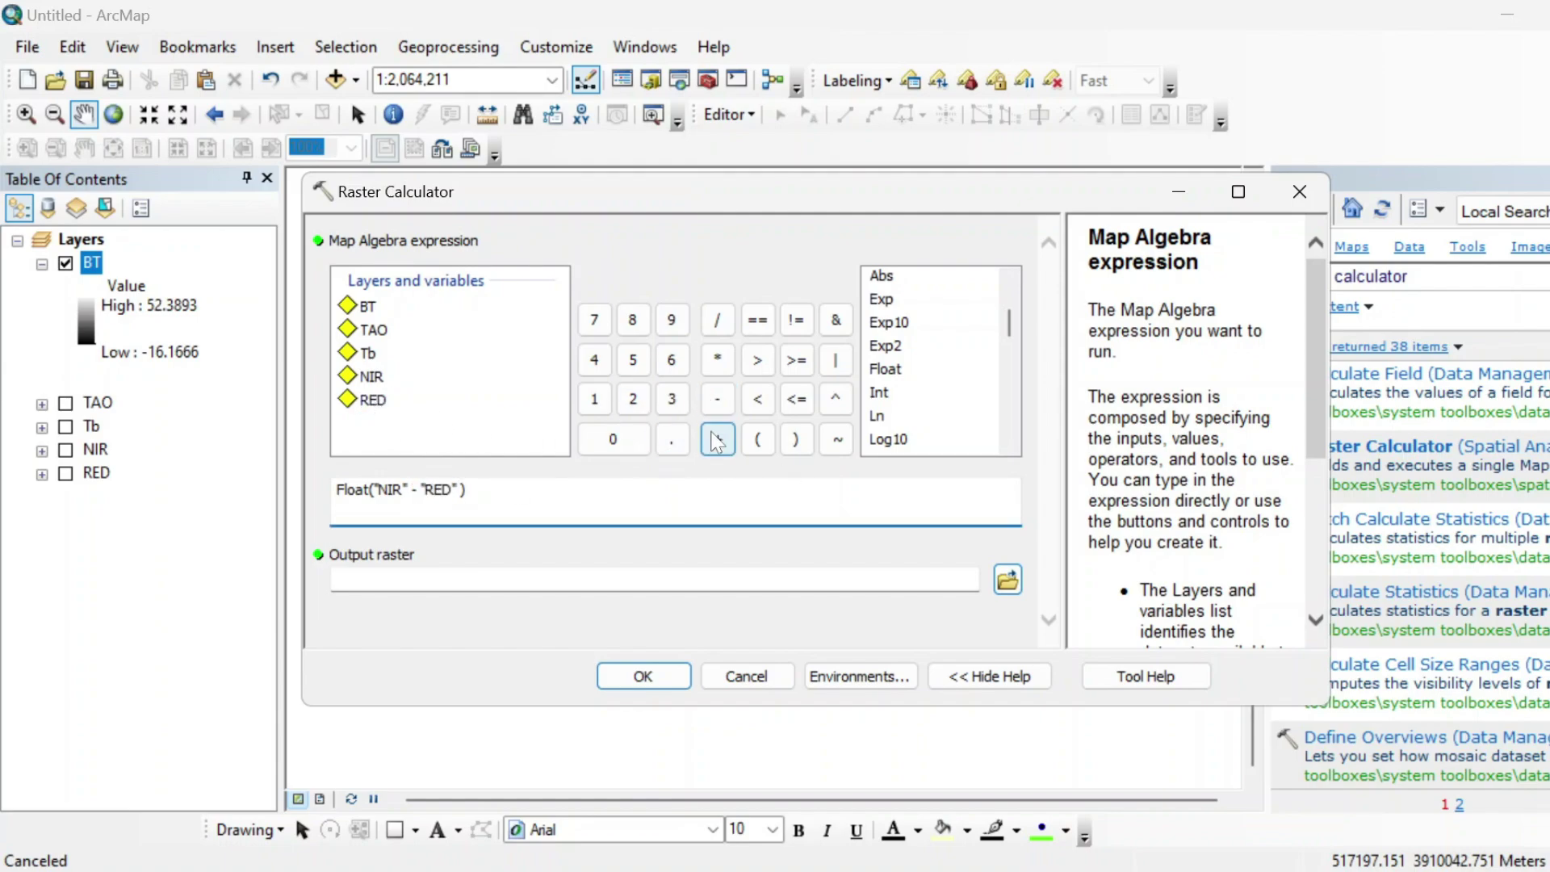
# Append a division by Float("NIR" + "RED") to the NDVI expression.
pyautogui.click(716, 321)
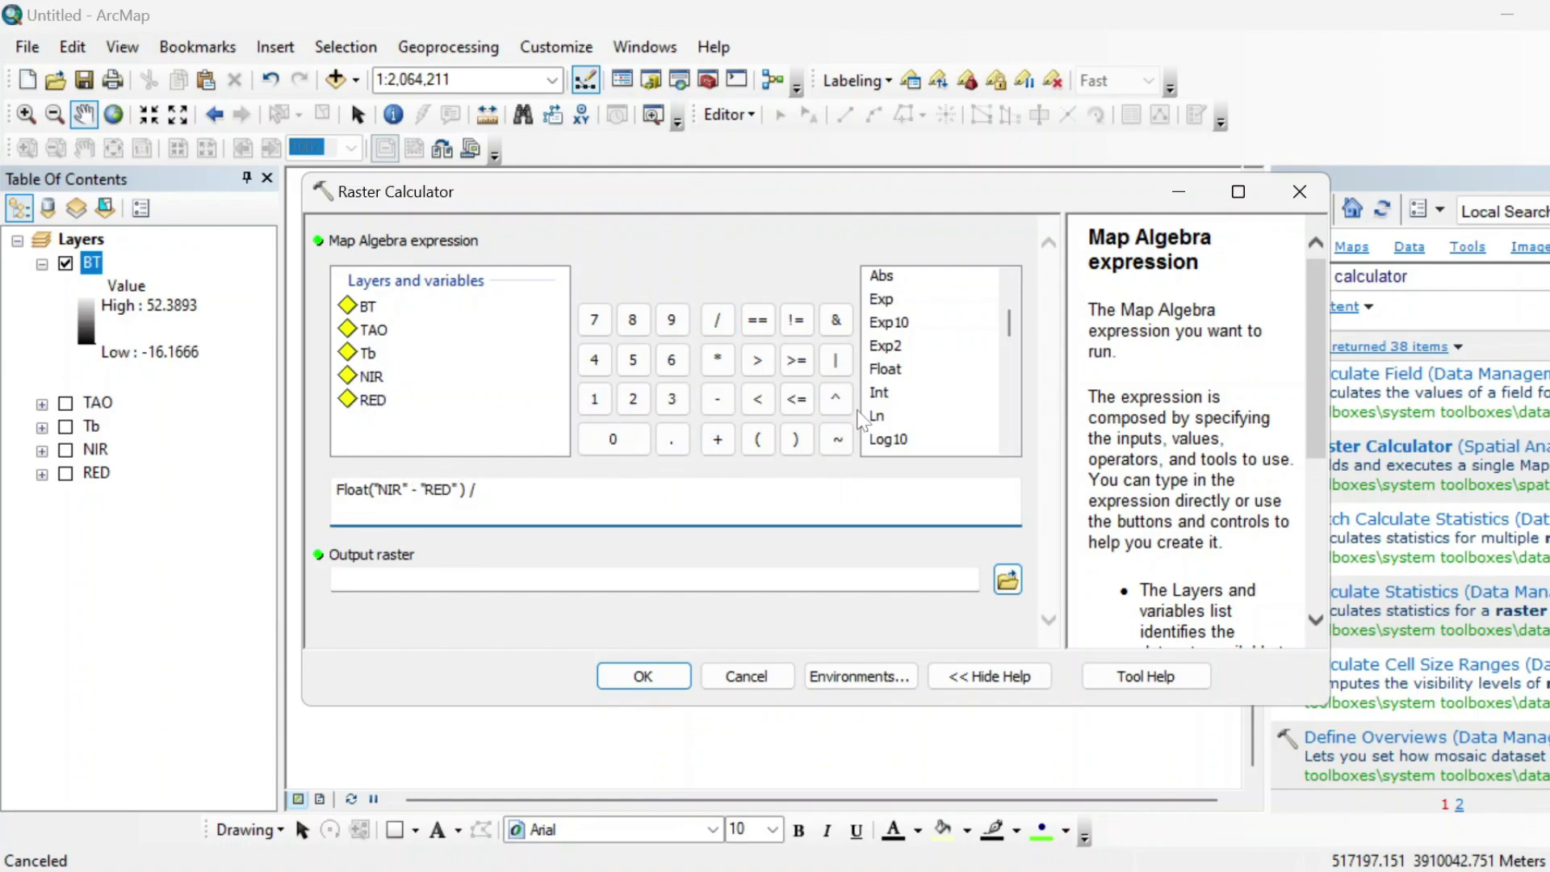
pyautogui.click(885, 372)
pyautogui.doubleClick(884, 372)
pyautogui.doubleClick(372, 377)
pyautogui.click(717, 439)
pyautogui.click(371, 400)
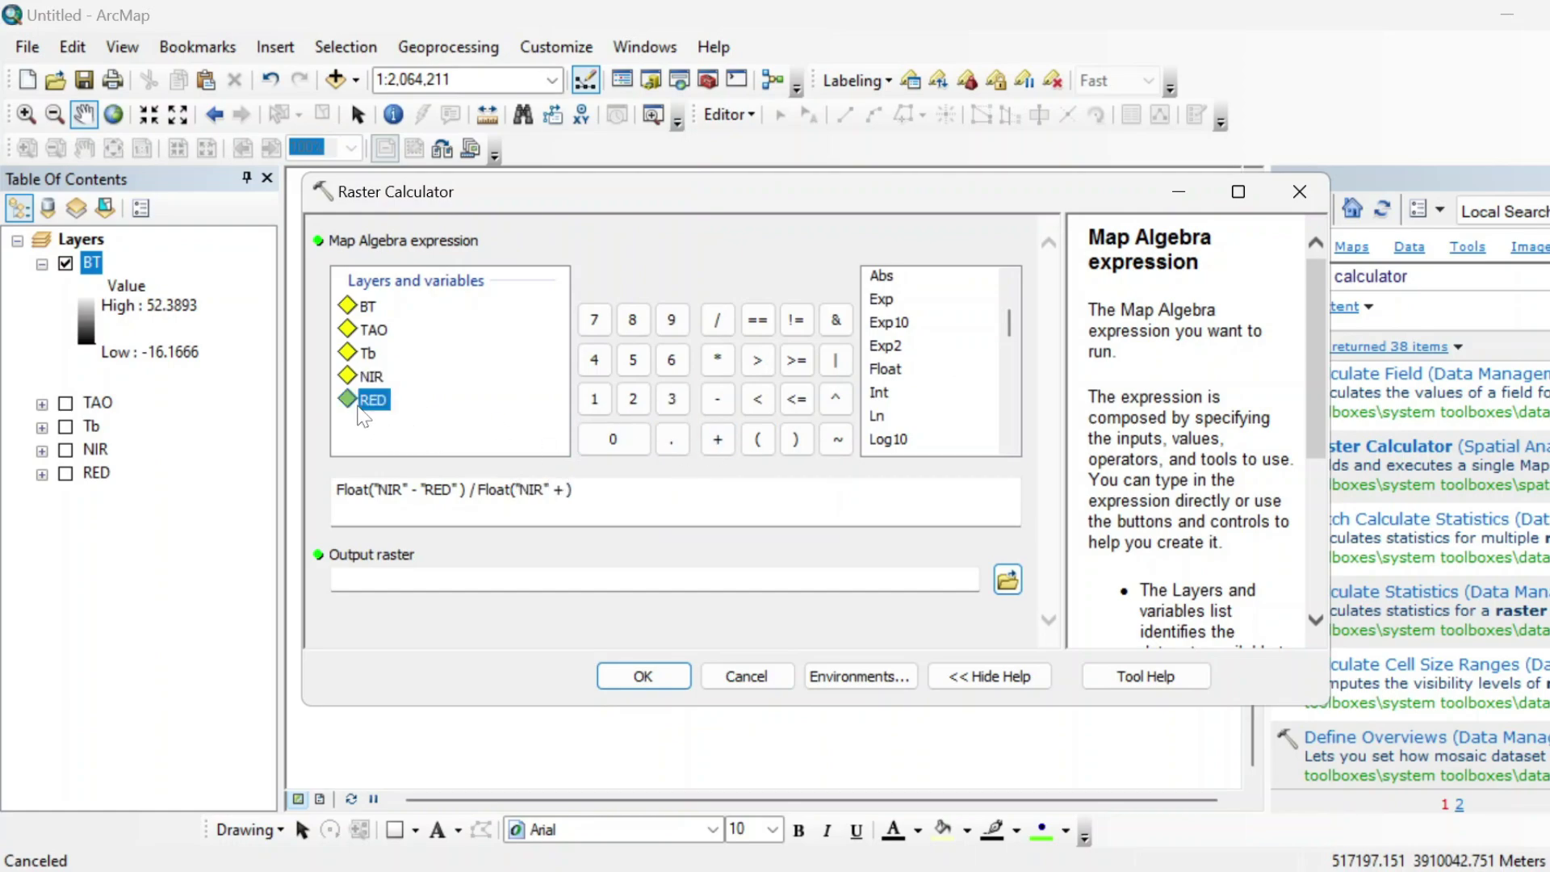
pyautogui.doubleClick(371, 399)
# Name the output raster ndvi in the default geodatabase and run the NDVI calculation.
pyautogui.click(702, 579)
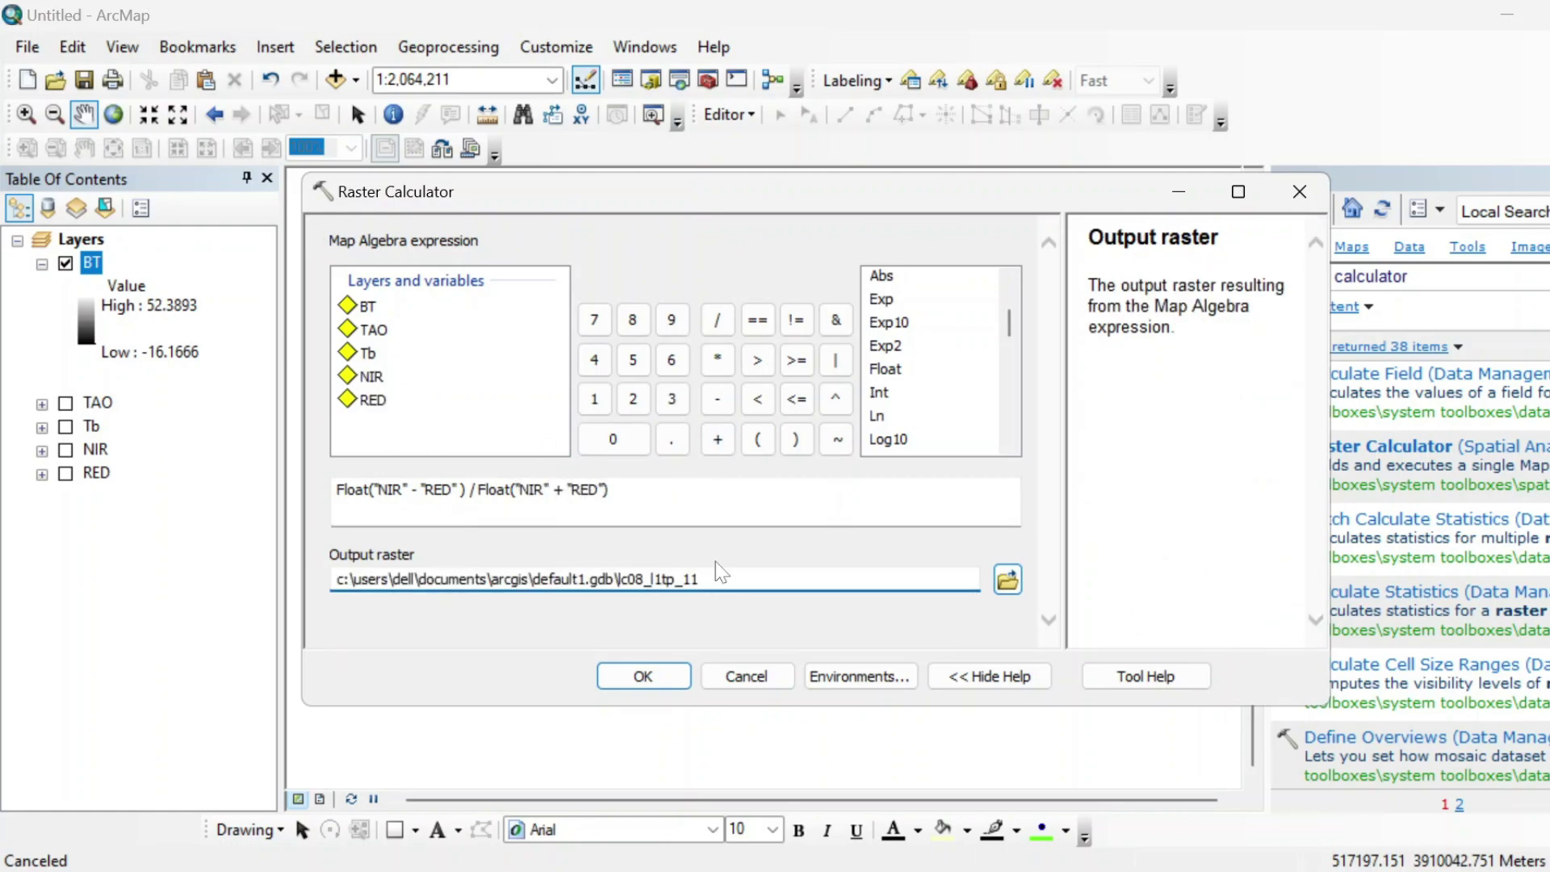
pyautogui.press('BackSpace')
pyautogui.press('BackSpace')
pyautogui.press('BackSpace')
pyautogui.press('BackSpace')
pyautogui.press('BackSpace')
pyautogui.press('BackSpace')
pyautogui.press('BackSpace')
pyautogui.press('BackSpace')
pyautogui.press('BackSpace')
pyautogui.press('BackSpace')
pyautogui.press('BackSpace')
pyautogui.write('ndvi')
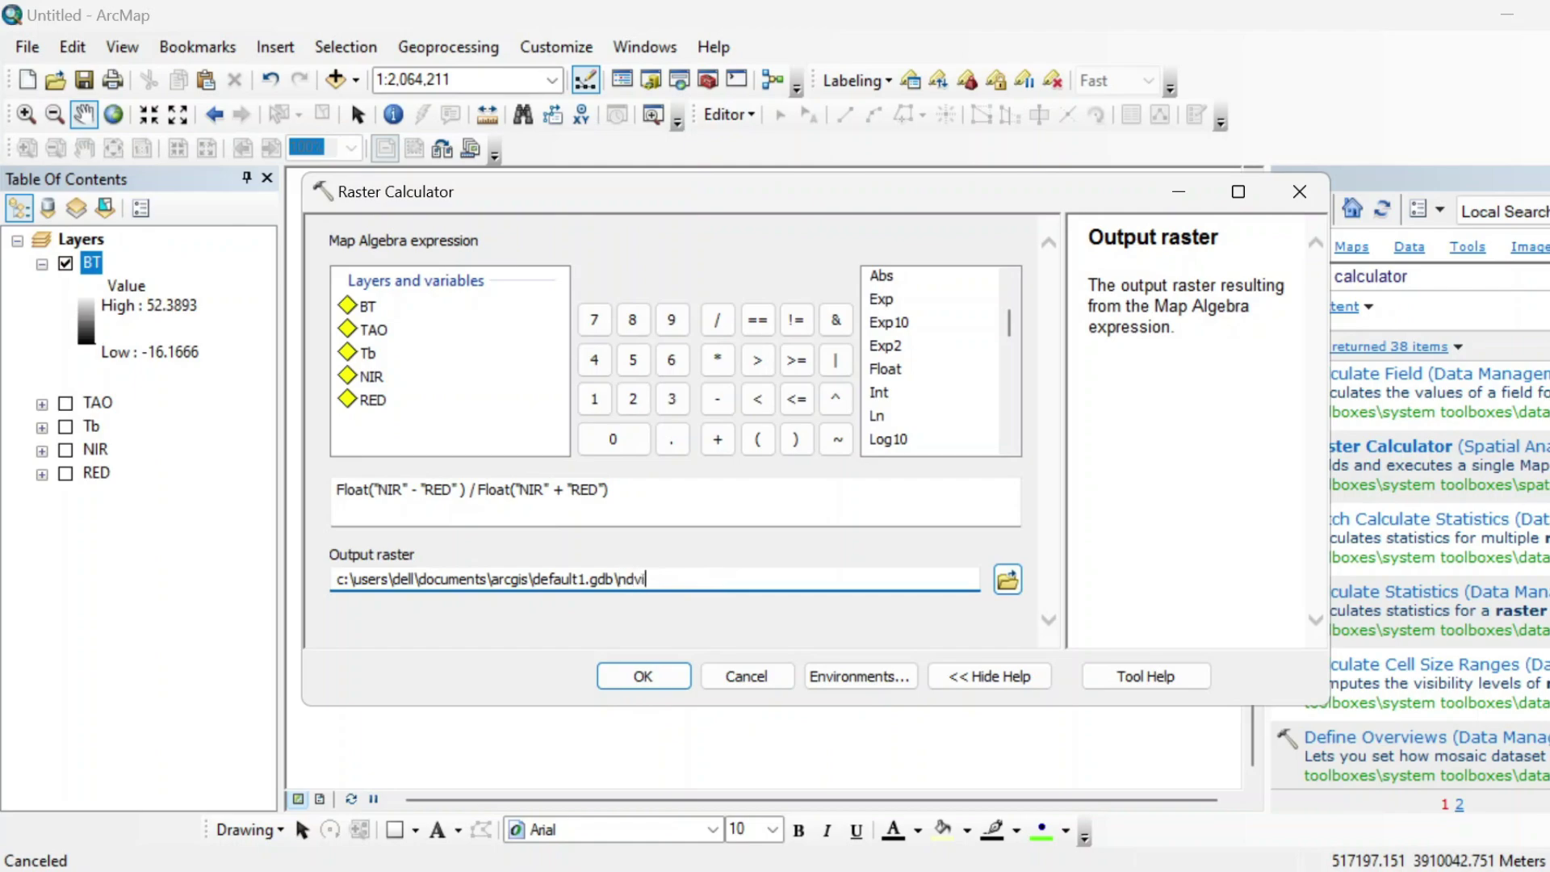
pyautogui.click(643, 677)
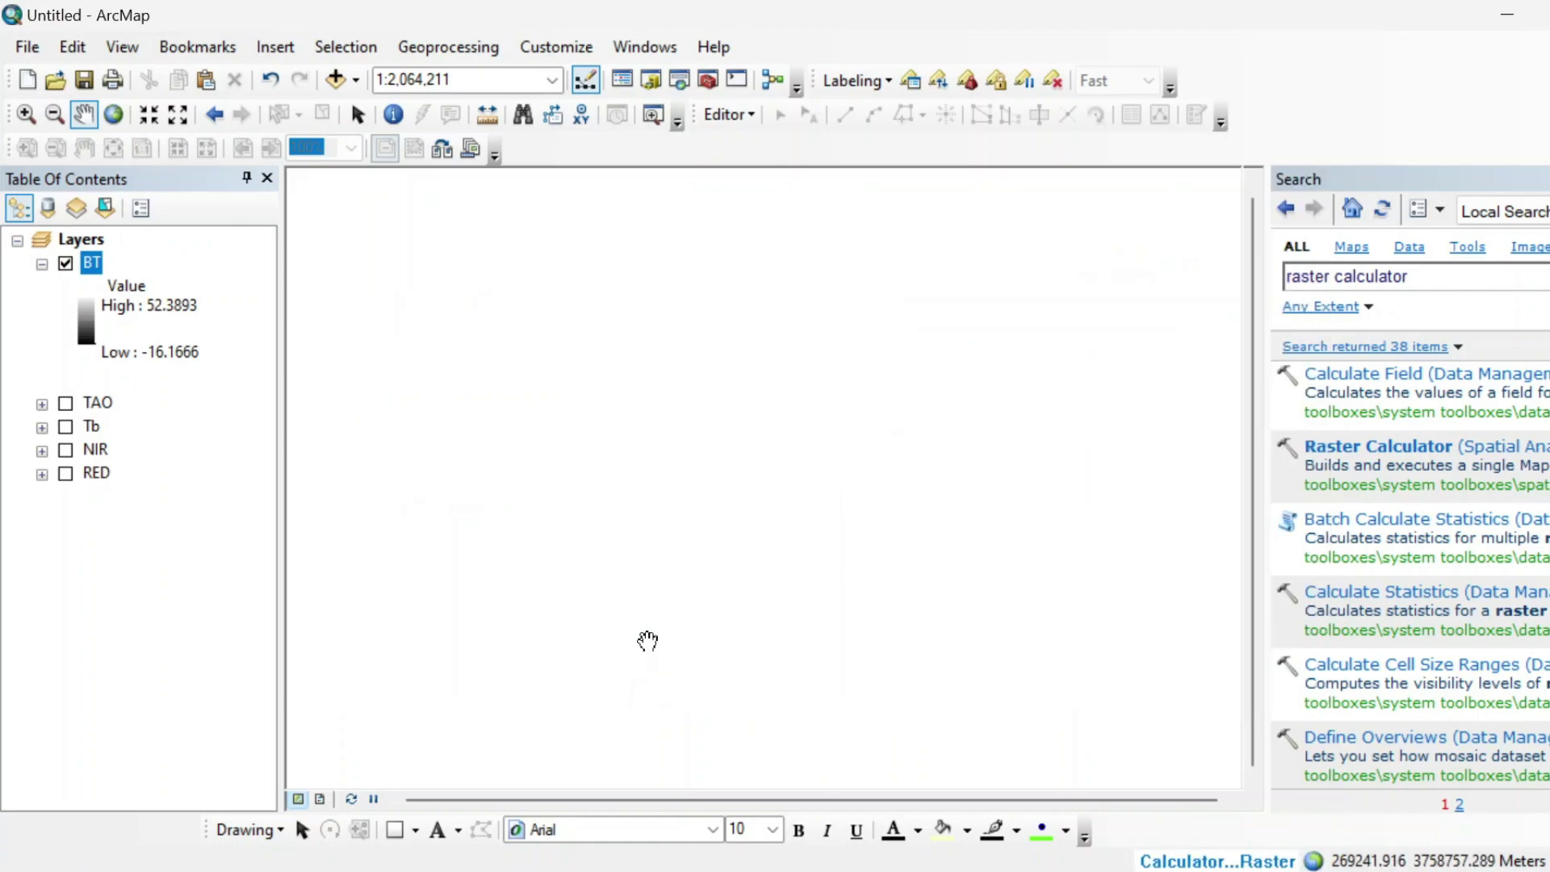
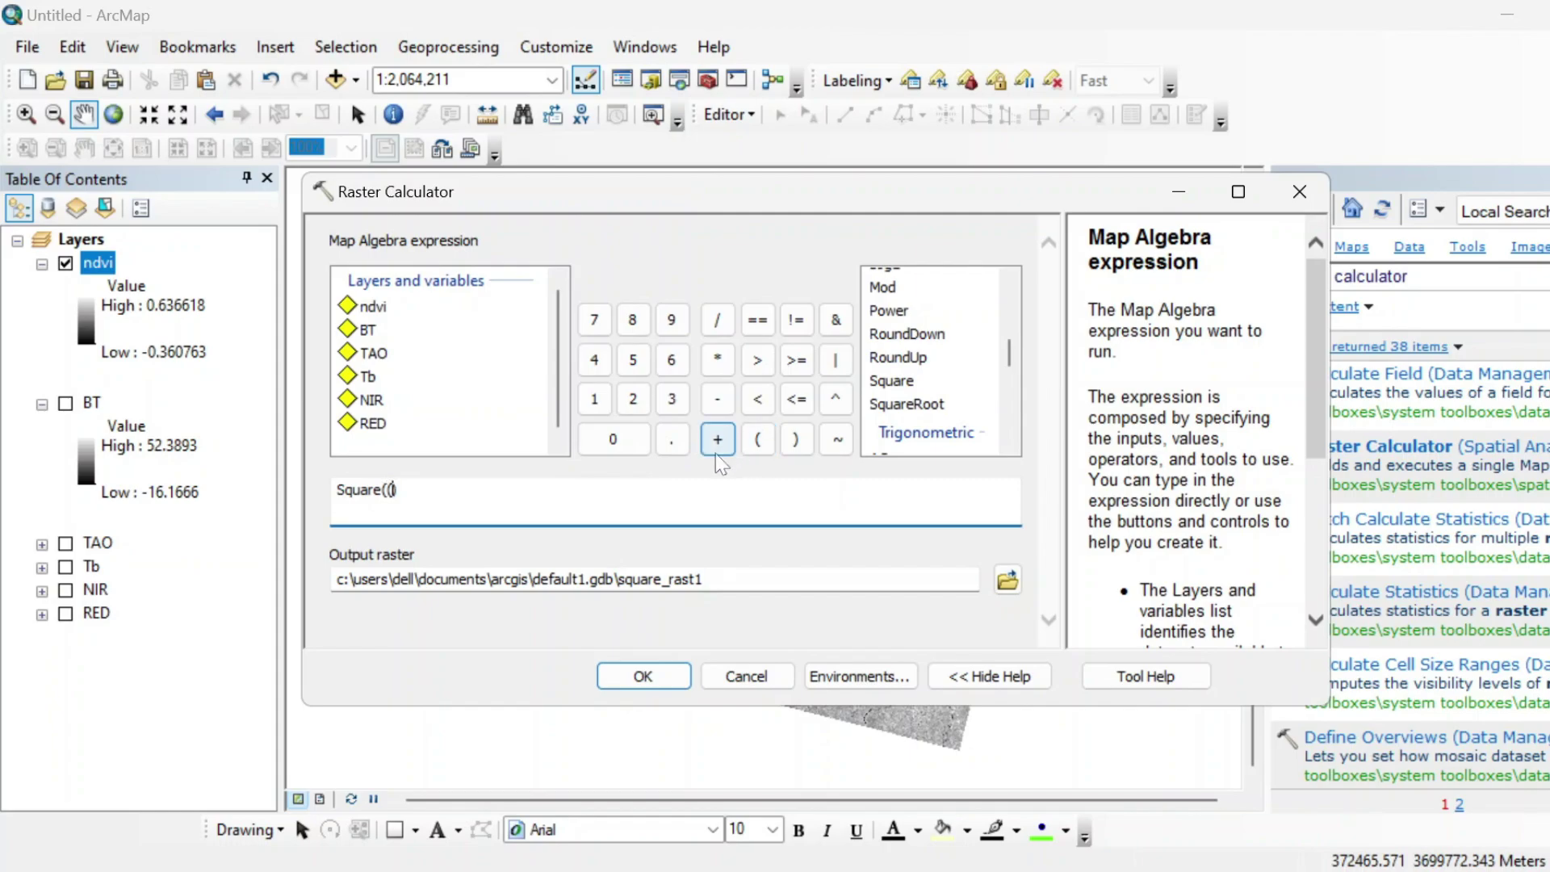
# Fill the inner parentheses of the Square function with the ndvi layer minus 0.360763, following the Pv formula in the notes.
pyautogui.doubleClick(371, 308)
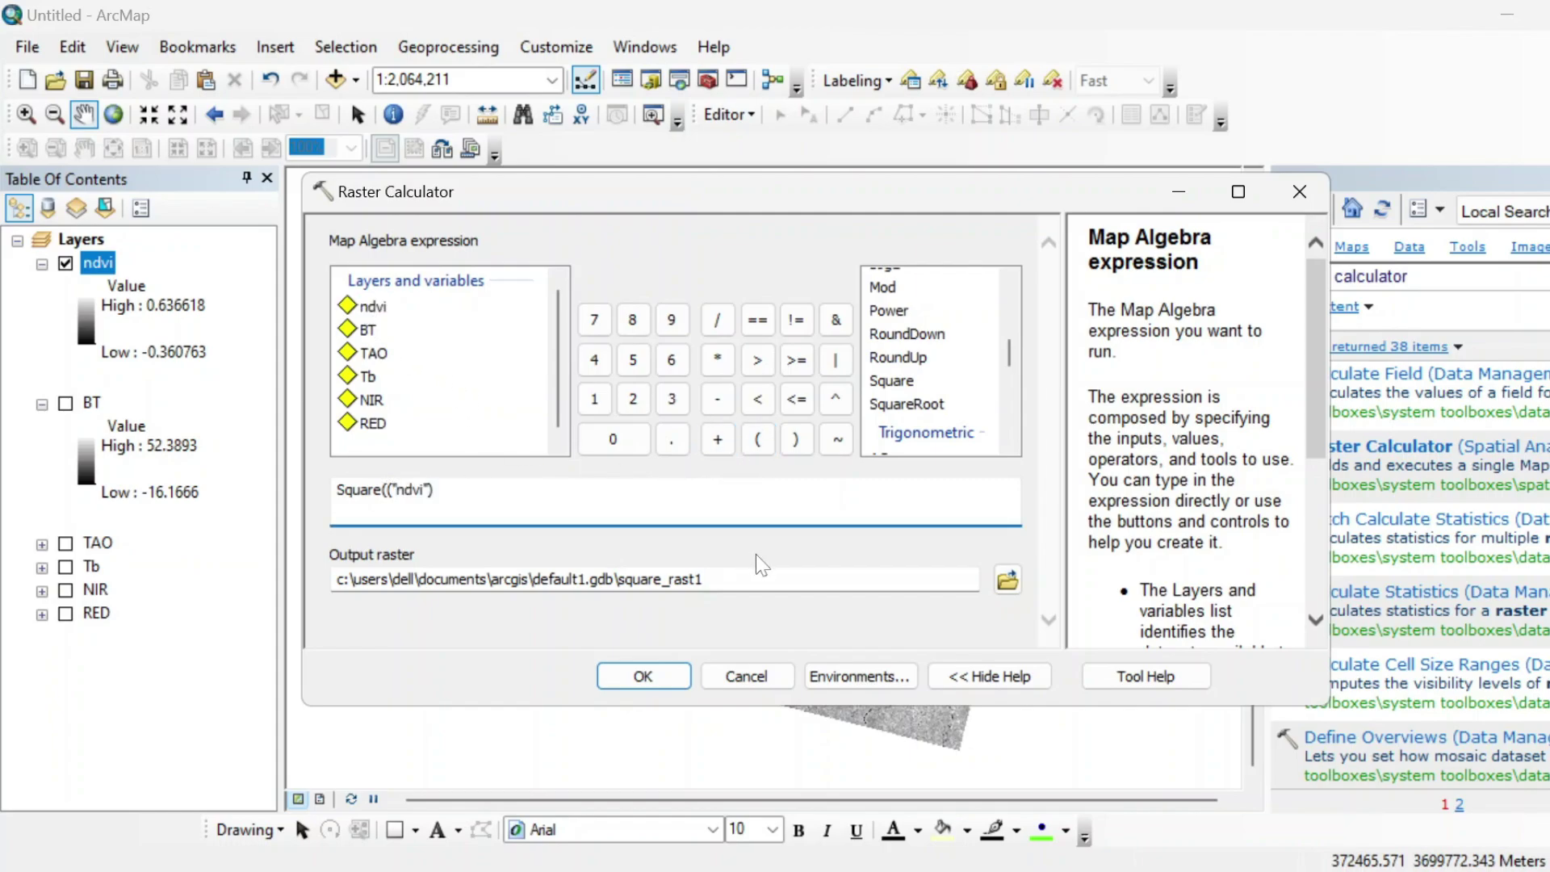
pyautogui.click(1131, 791)
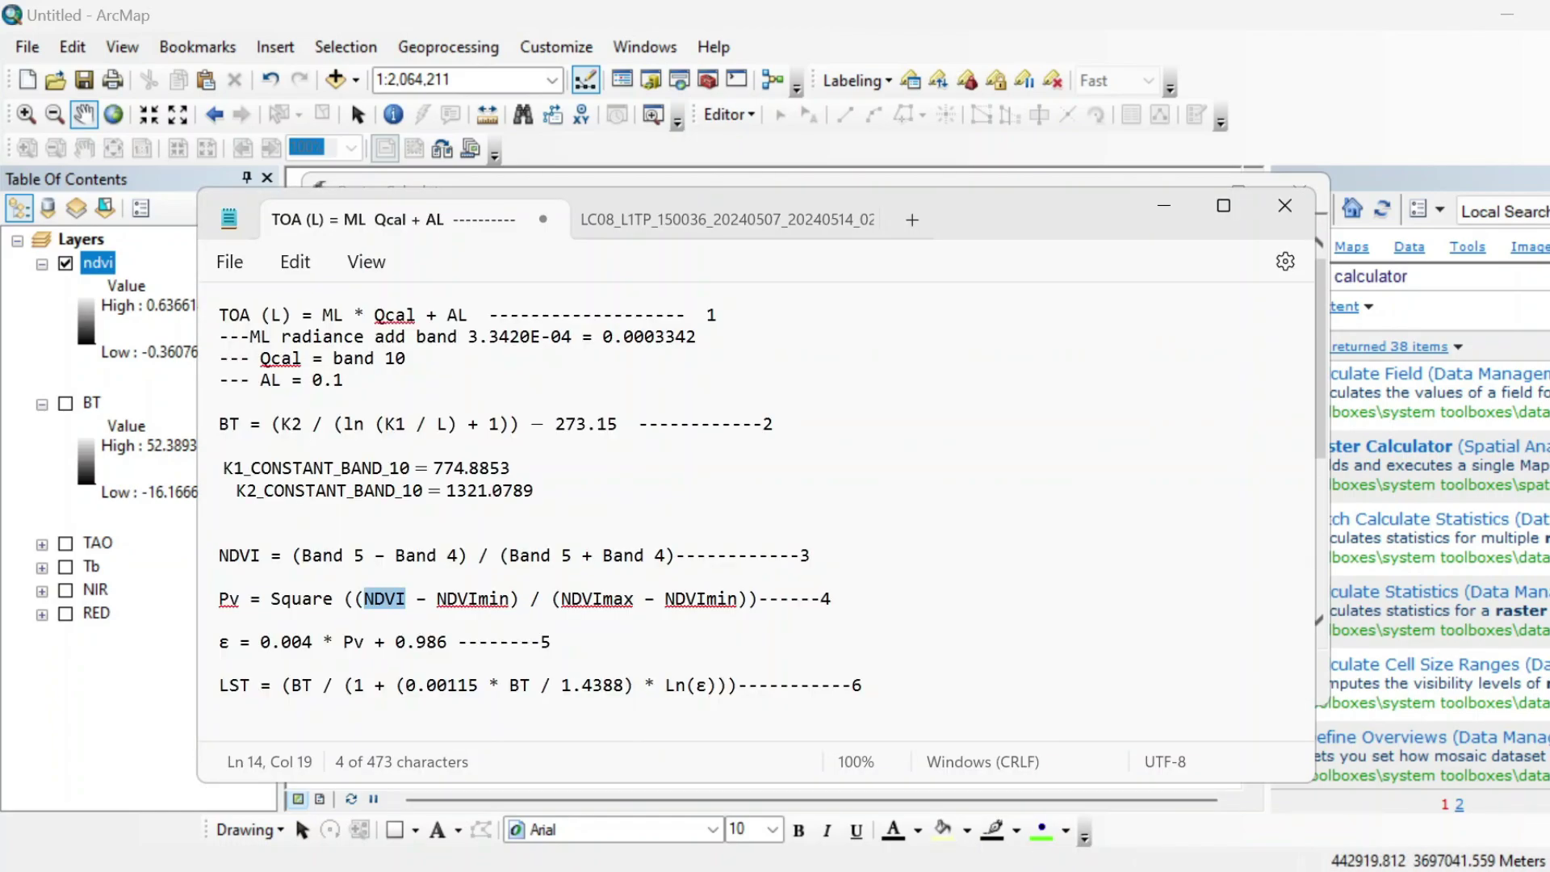
pyautogui.click(1164, 207)
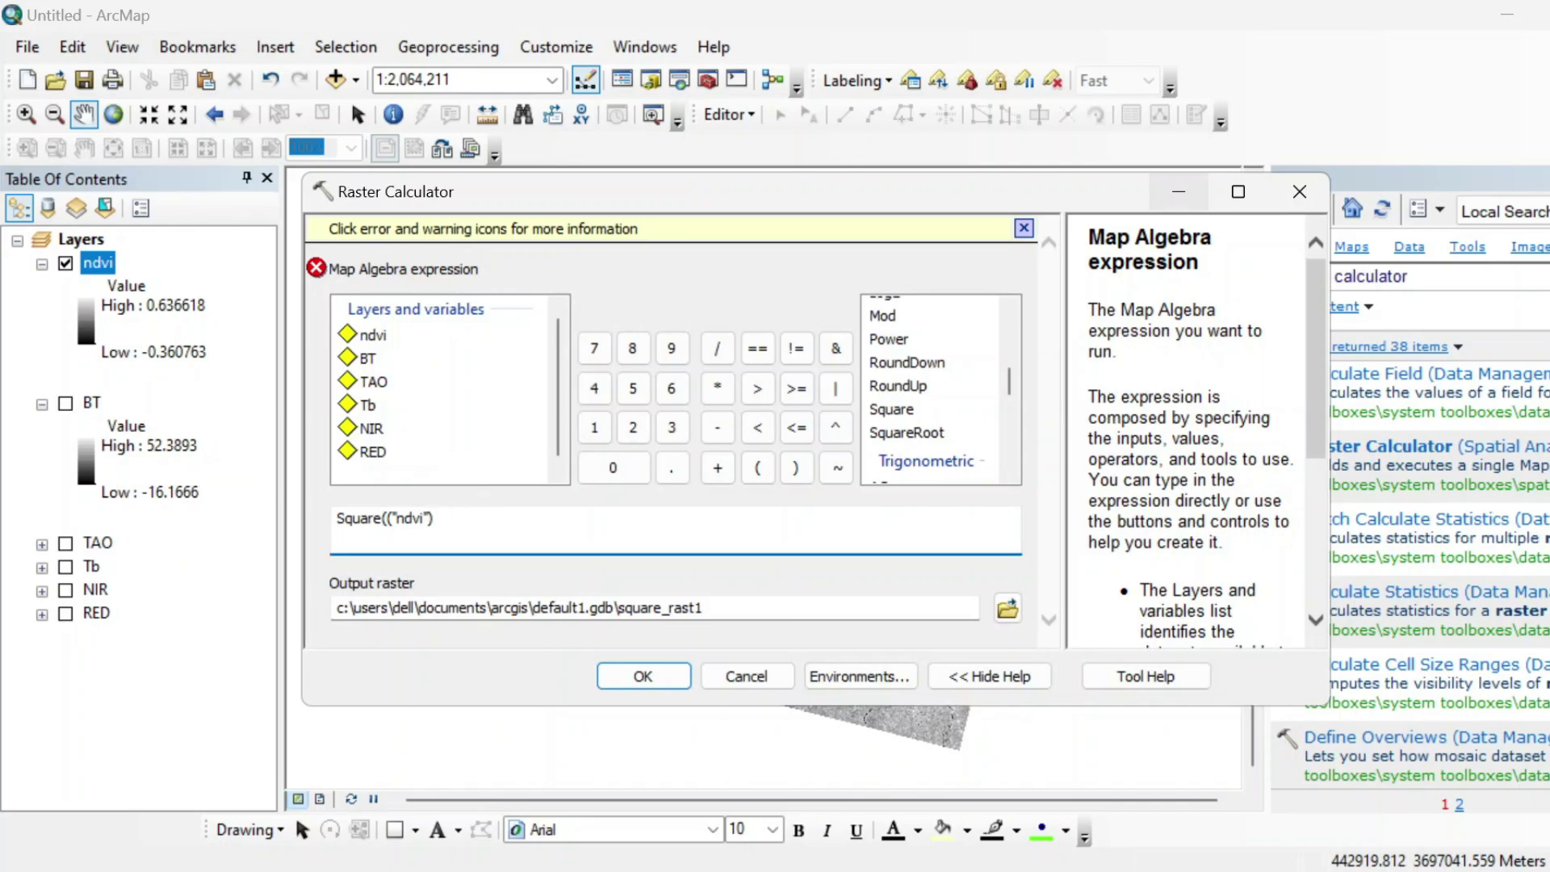
pyautogui.click(717, 427)
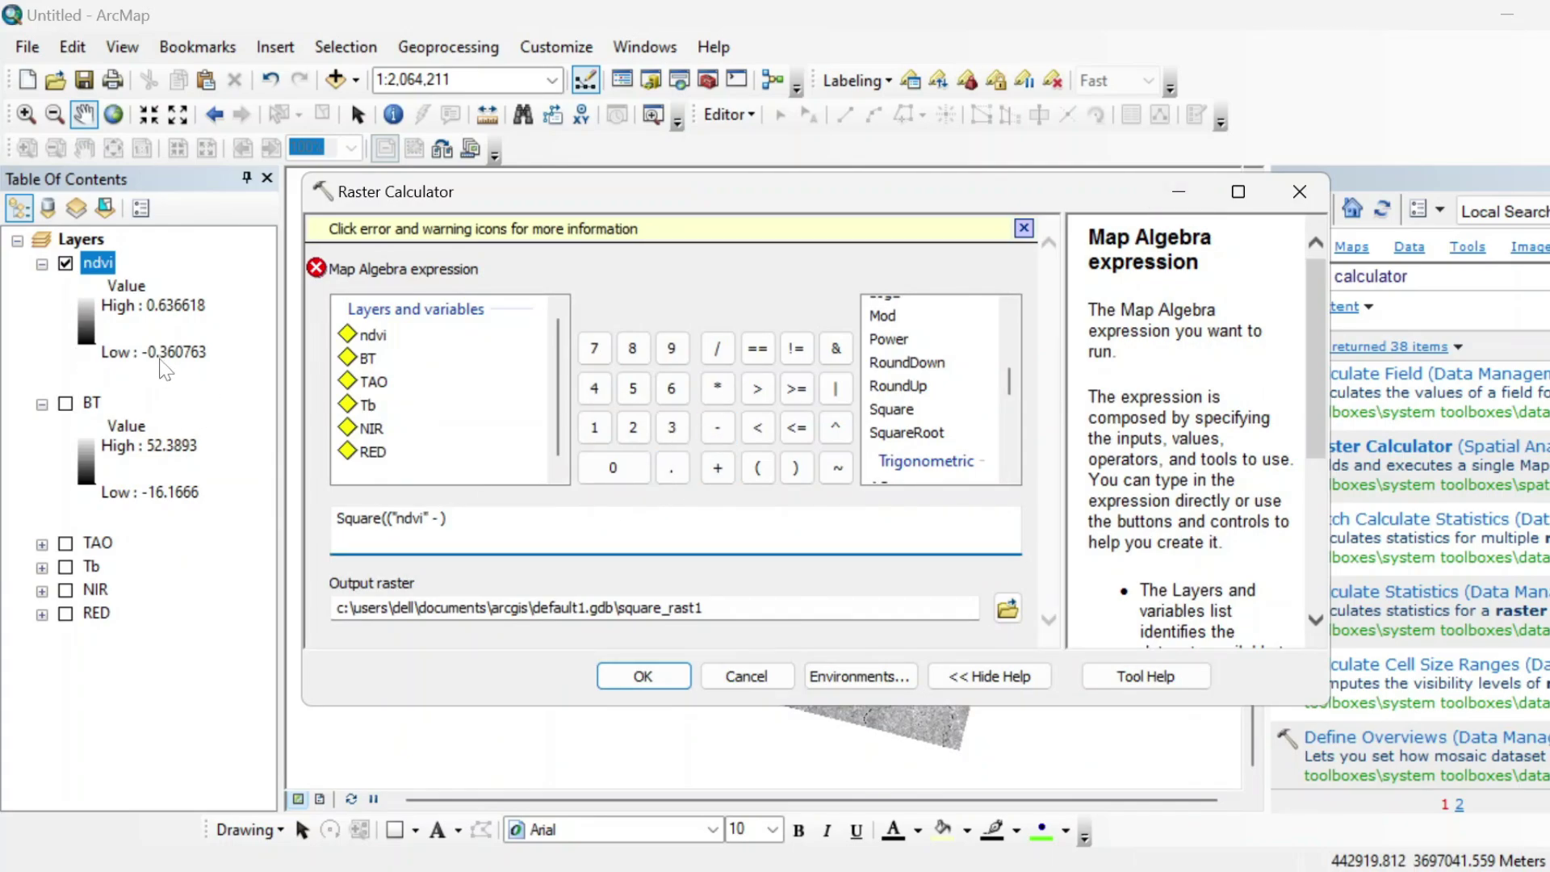
pyautogui.write('0.360763')
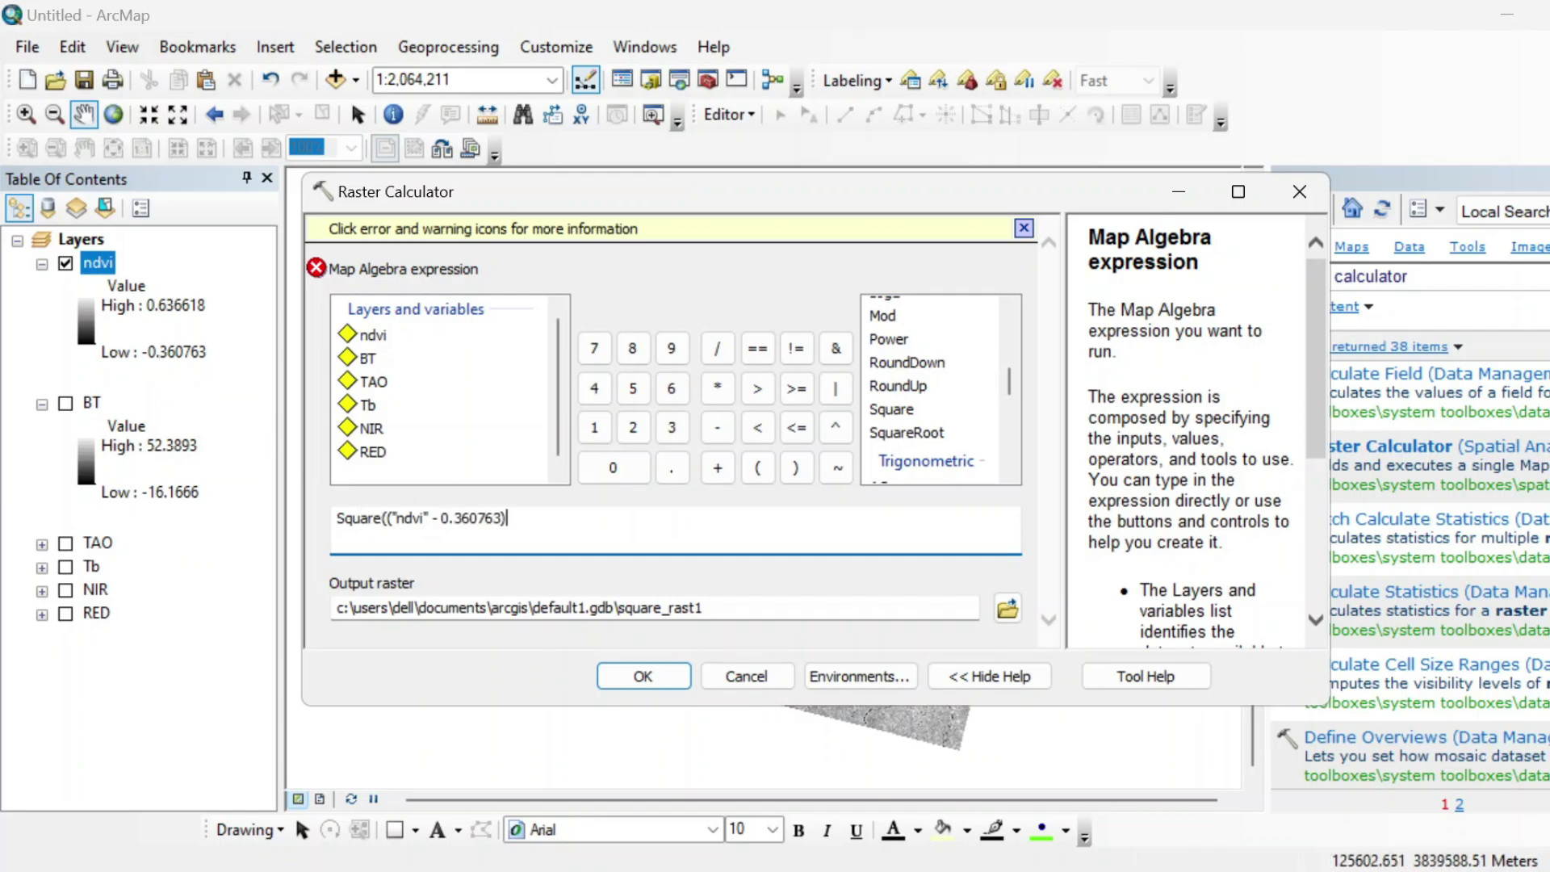
# Check the NDVImax - NDVImin part of the Pv formula in the notes and append a division sign and opening parenthesis to the expression.
pyautogui.click(1065, 743)
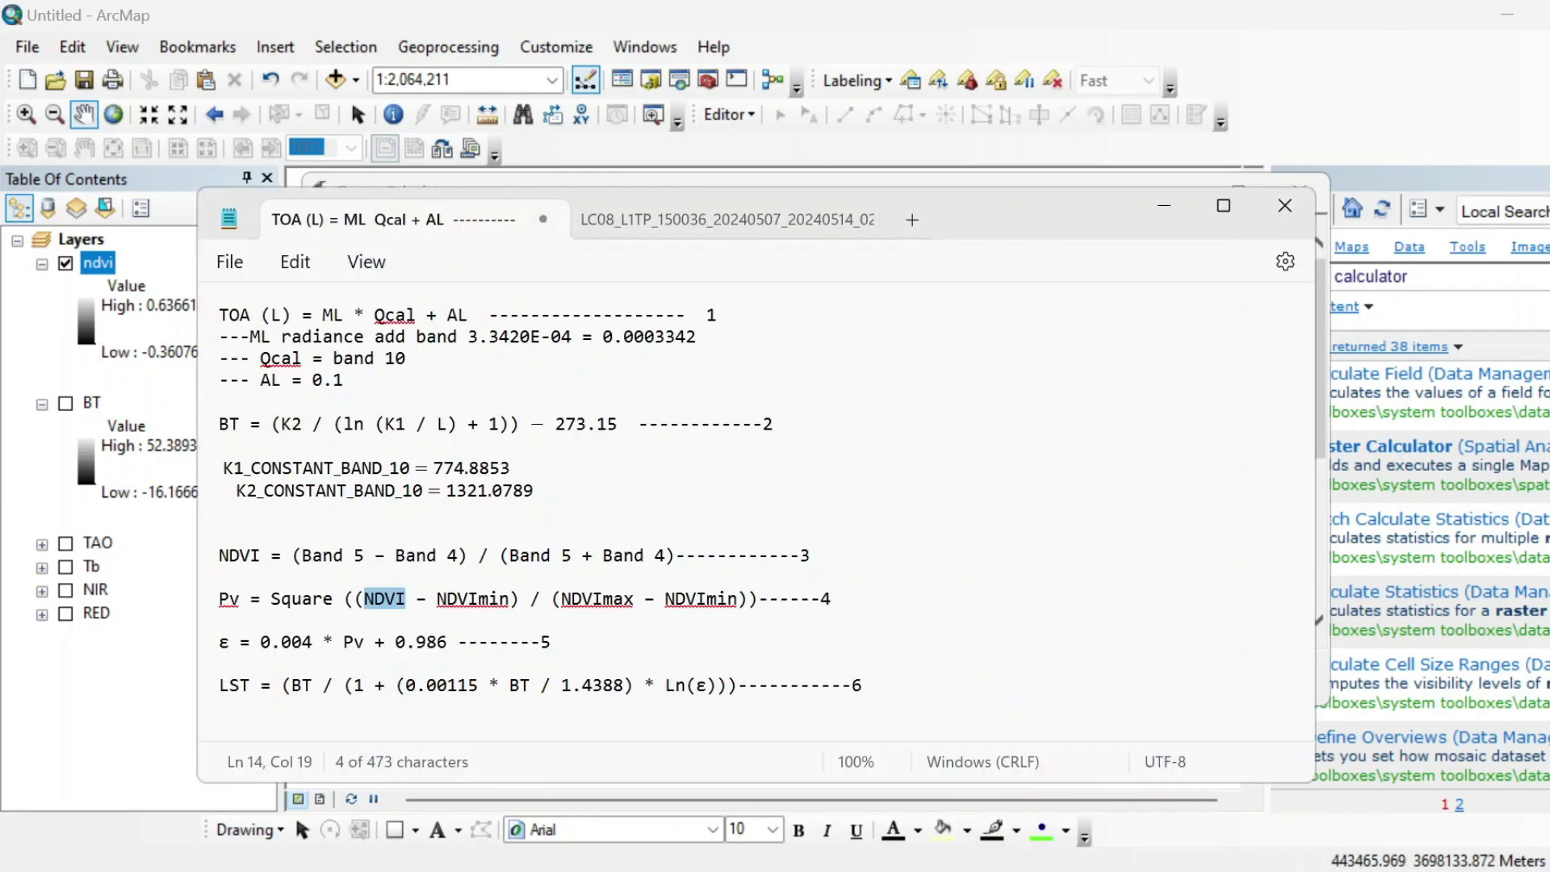
pyautogui.click(1163, 205)
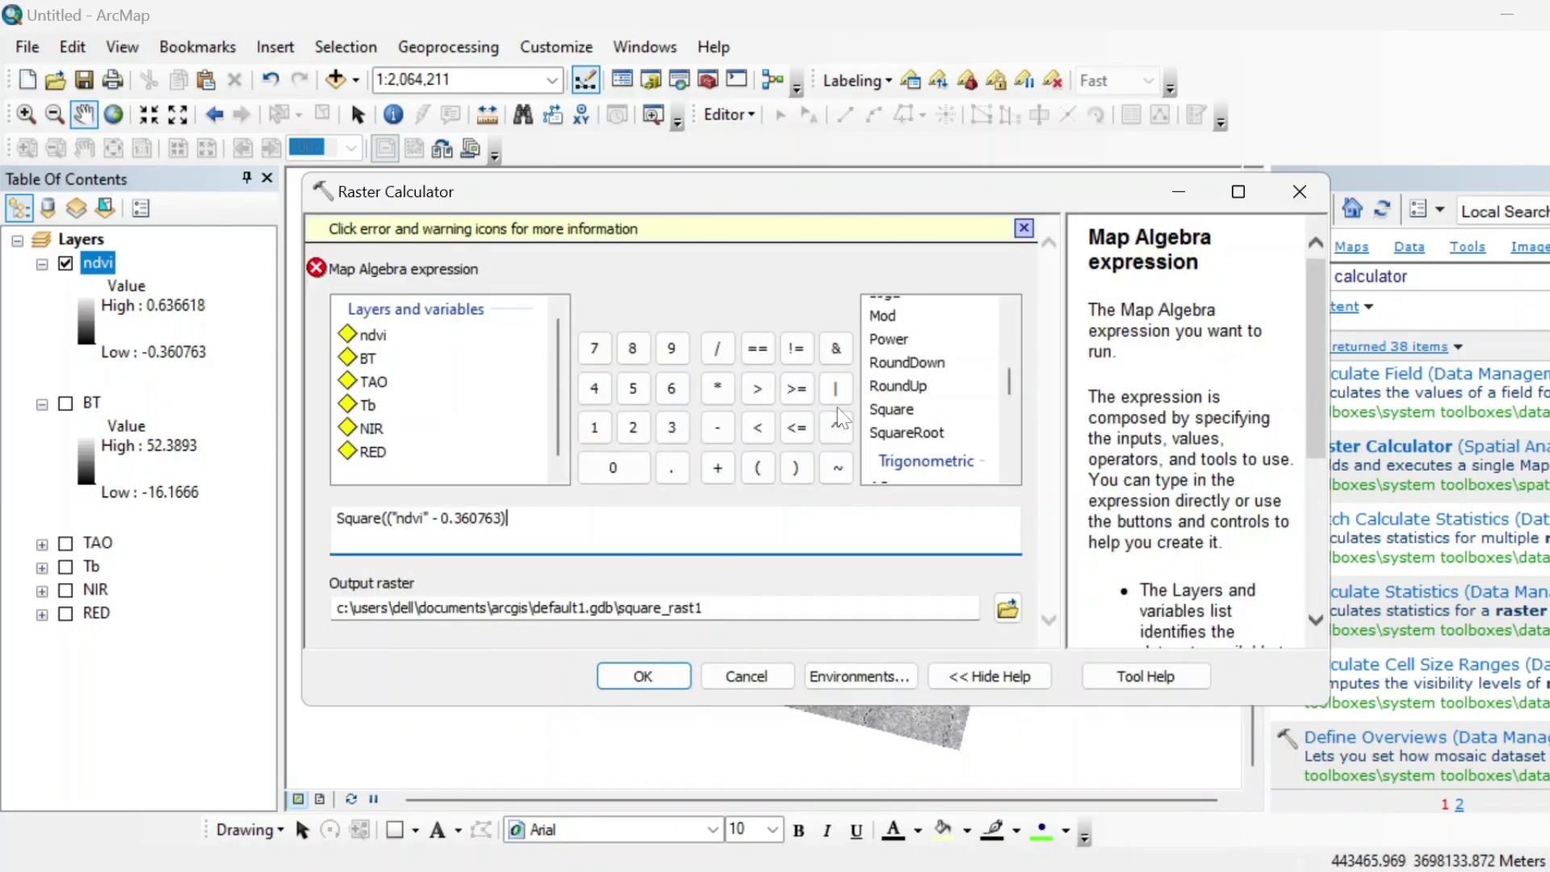
pyautogui.click(717, 348)
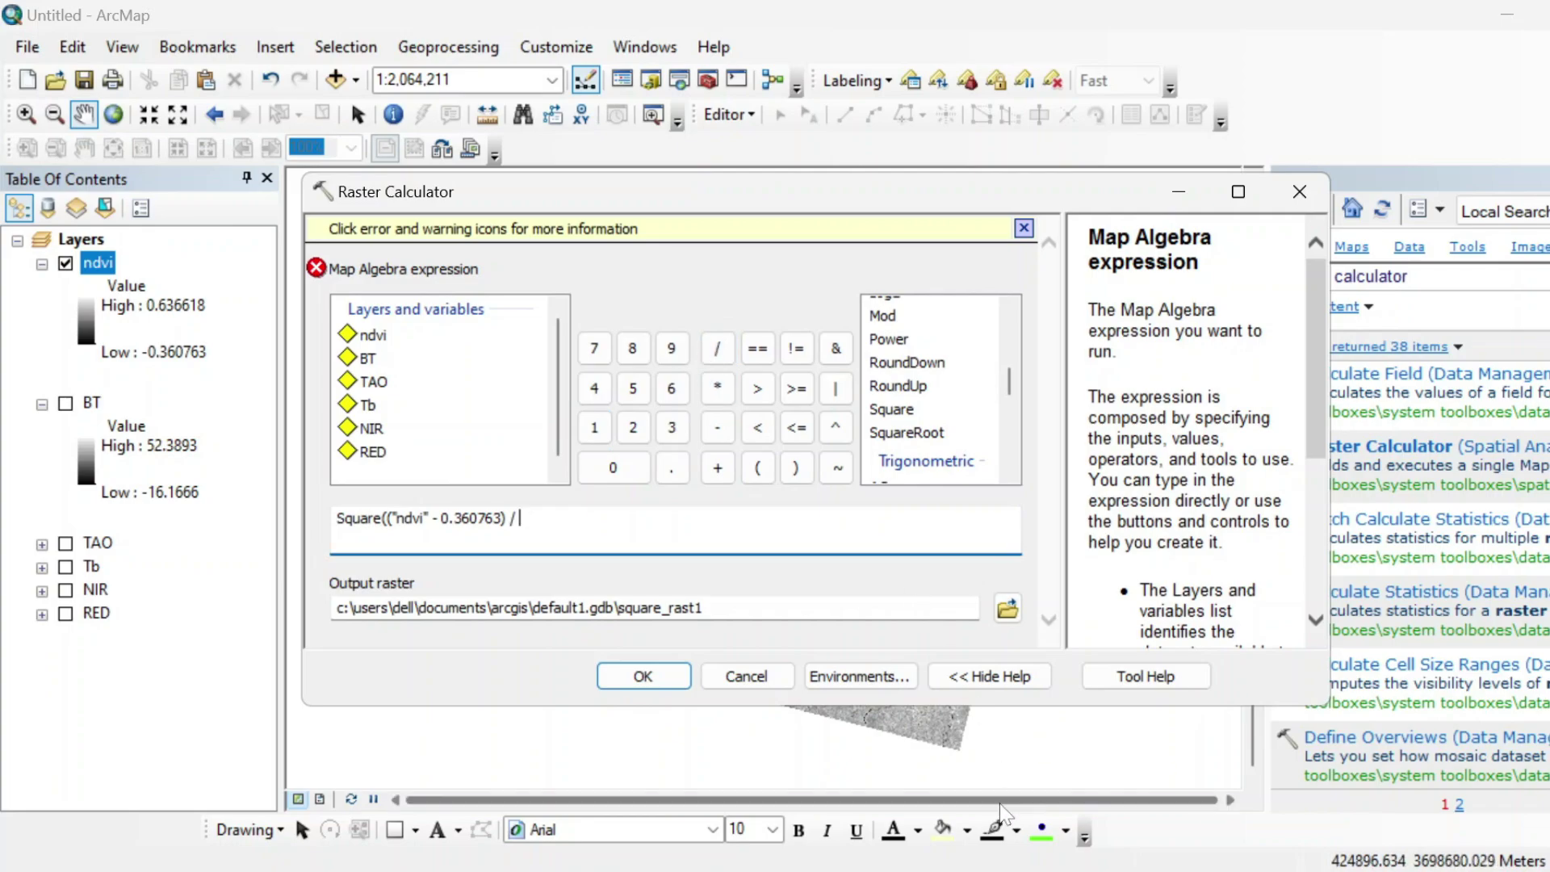
pyautogui.moveTo(1072, 869)
pyautogui.click(1070, 775)
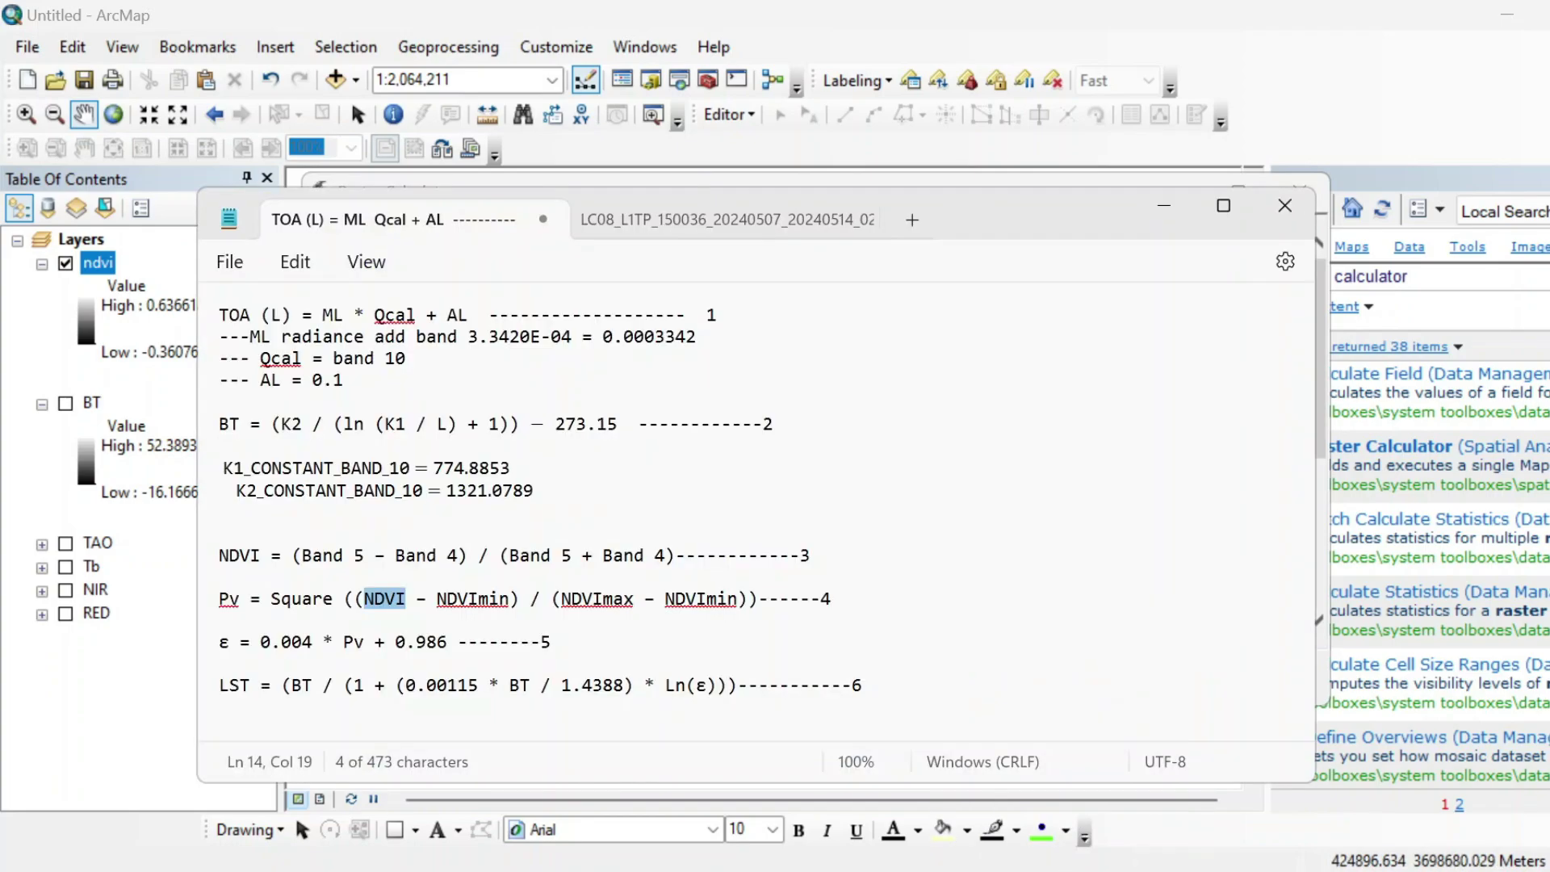
pyautogui.moveTo(562, 599); pyautogui.dragTo(685, 598)
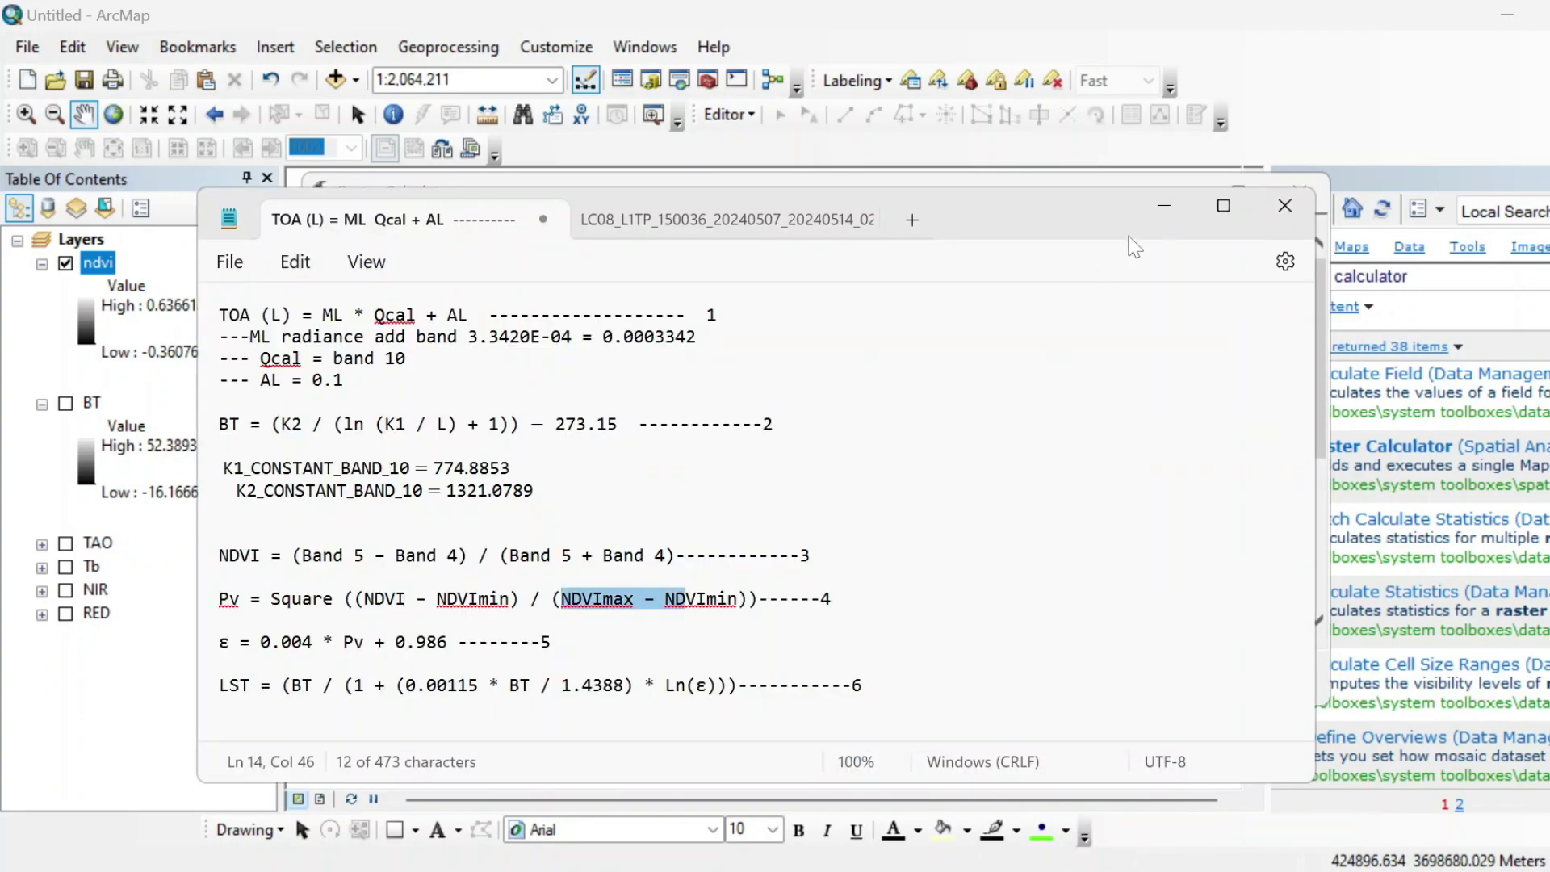
pyautogui.click(1161, 208)
pyautogui.click(755, 470)
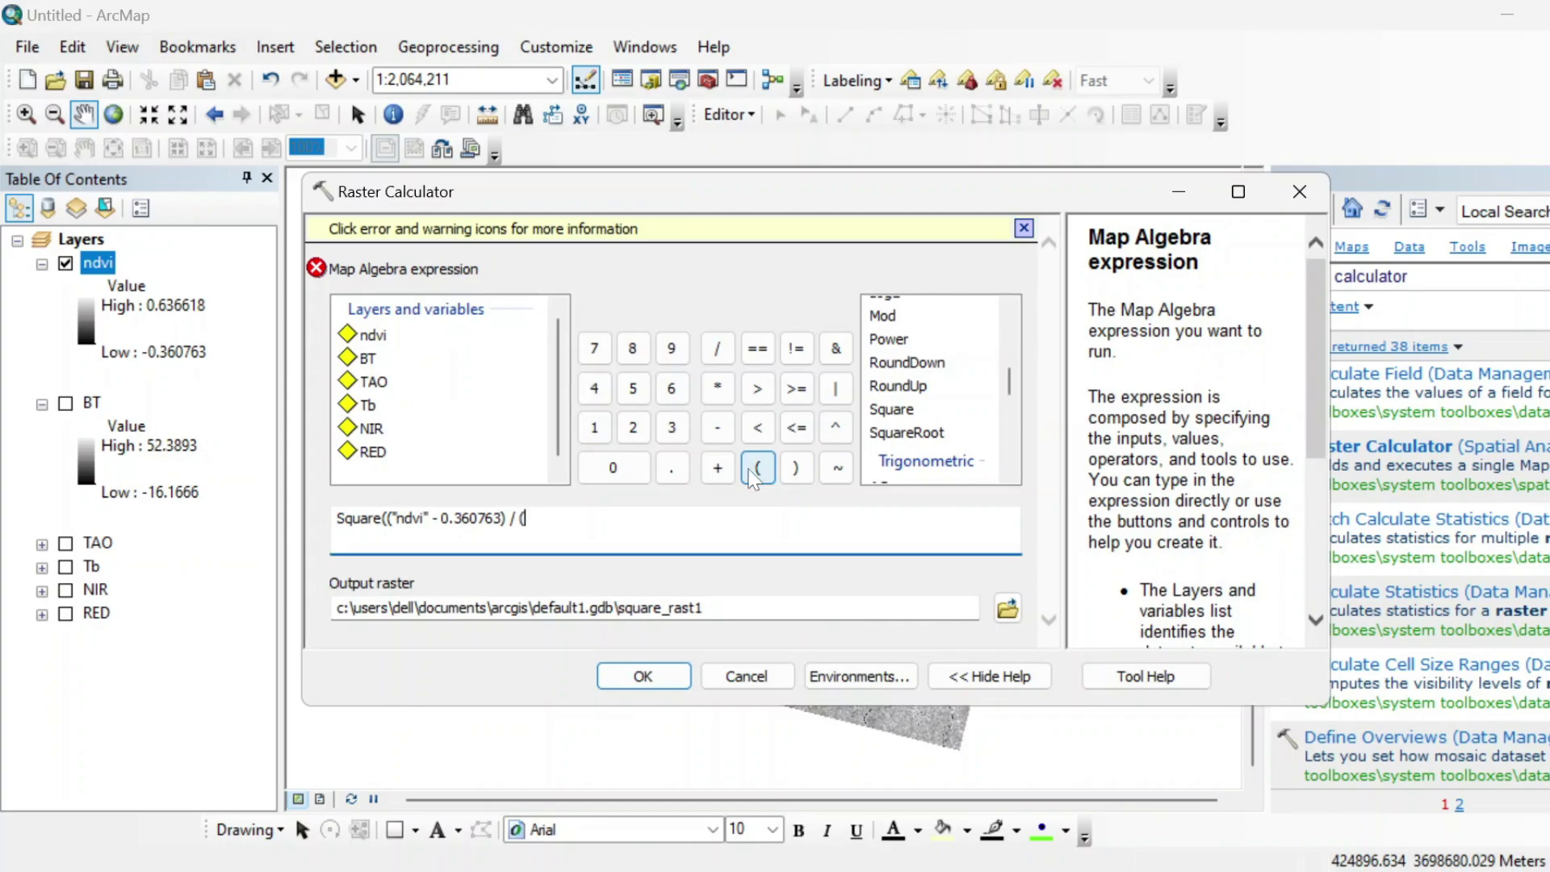
# Complete the Pv denominator as 0.636618 - 0.360763, reusing the minimum value and closing parenthesis copied from the numerator.
pyautogui.moveTo(443, 518); pyautogui.dragTo(512, 518)
pyautogui.hotkey('ctrl', 'c')
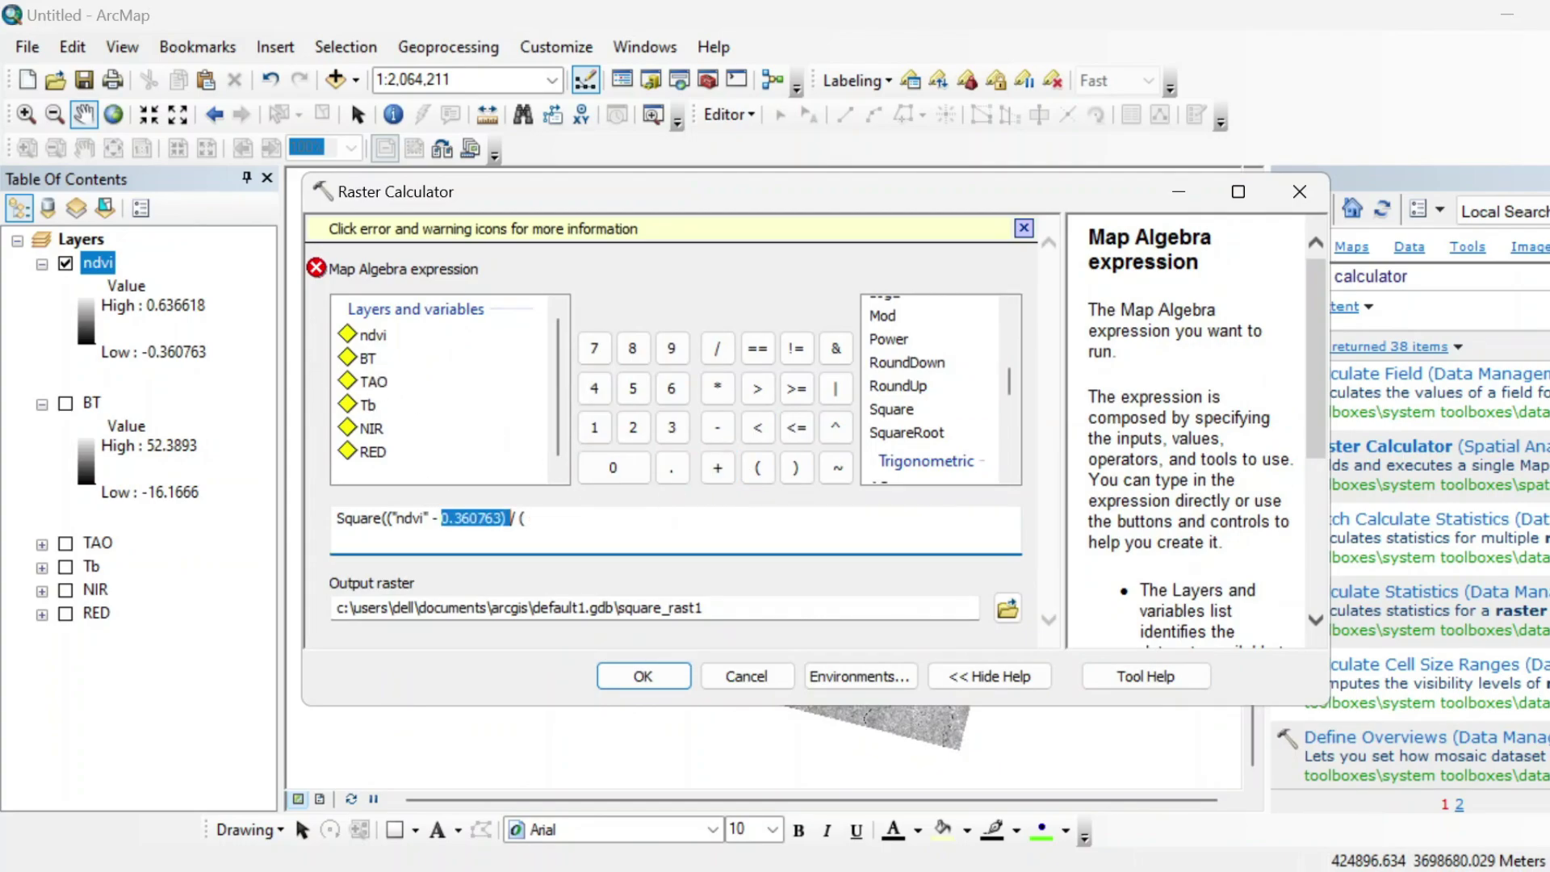
pyautogui.click(565, 517)
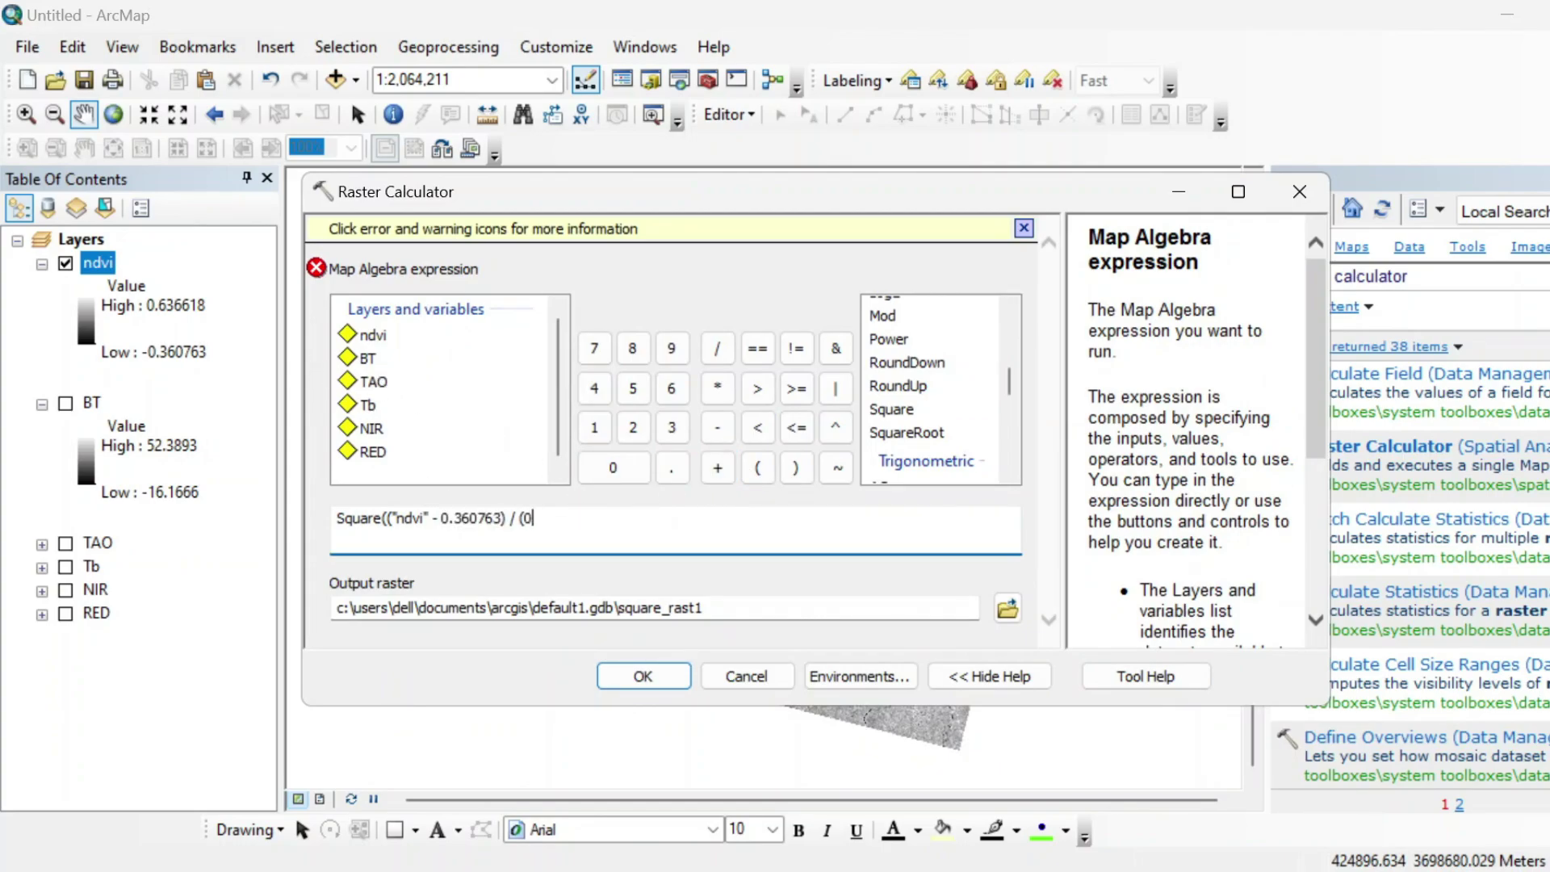
pyautogui.write('0.636618')
pyautogui.click(717, 427)
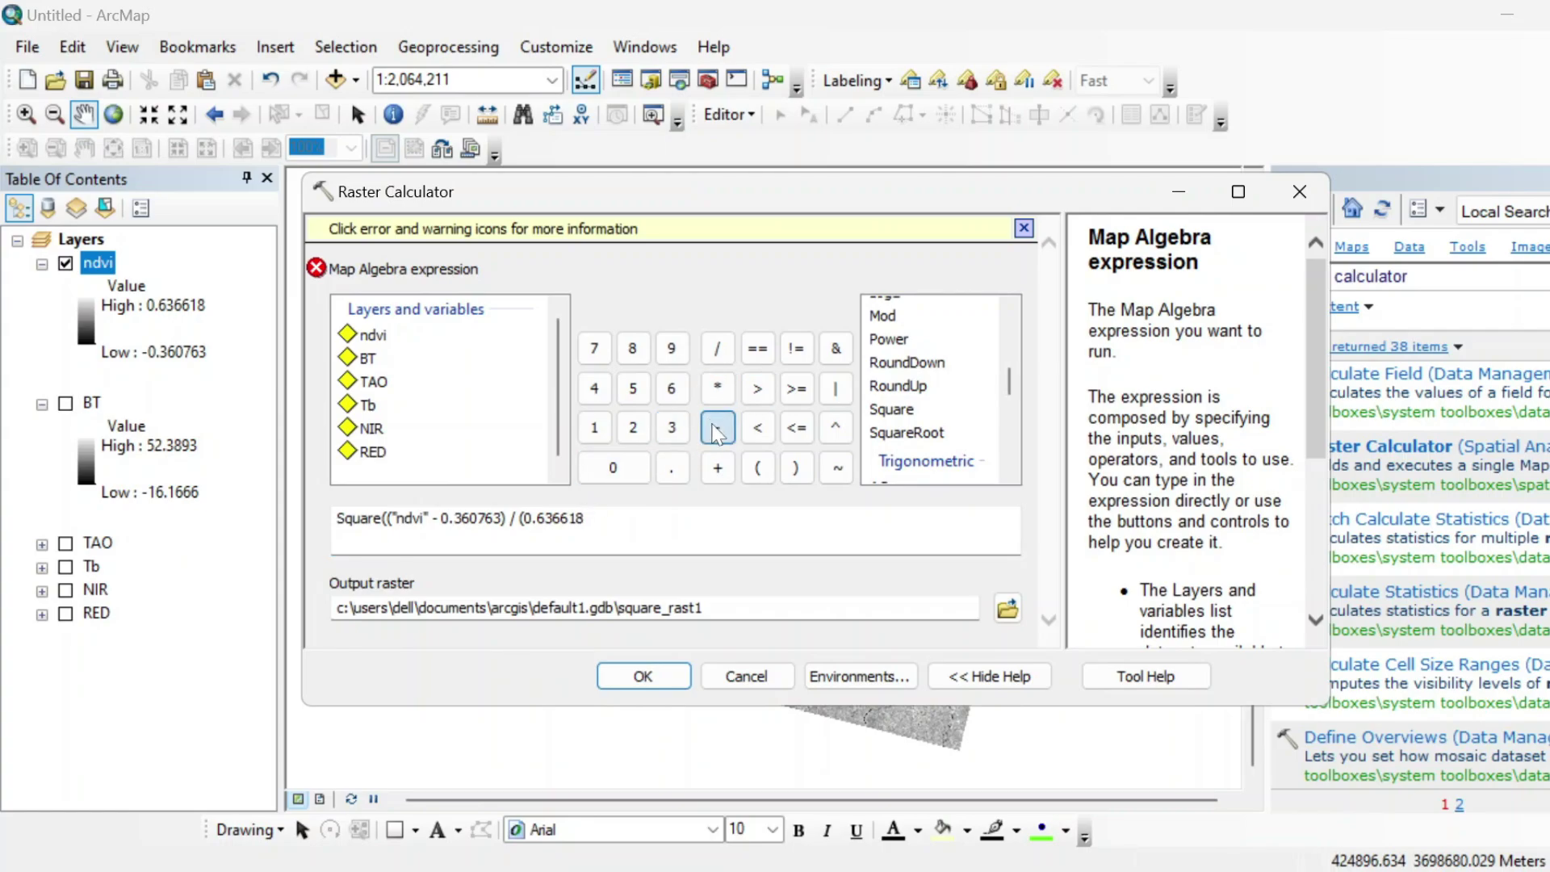
pyautogui.hotkey('ctrl', 'v')
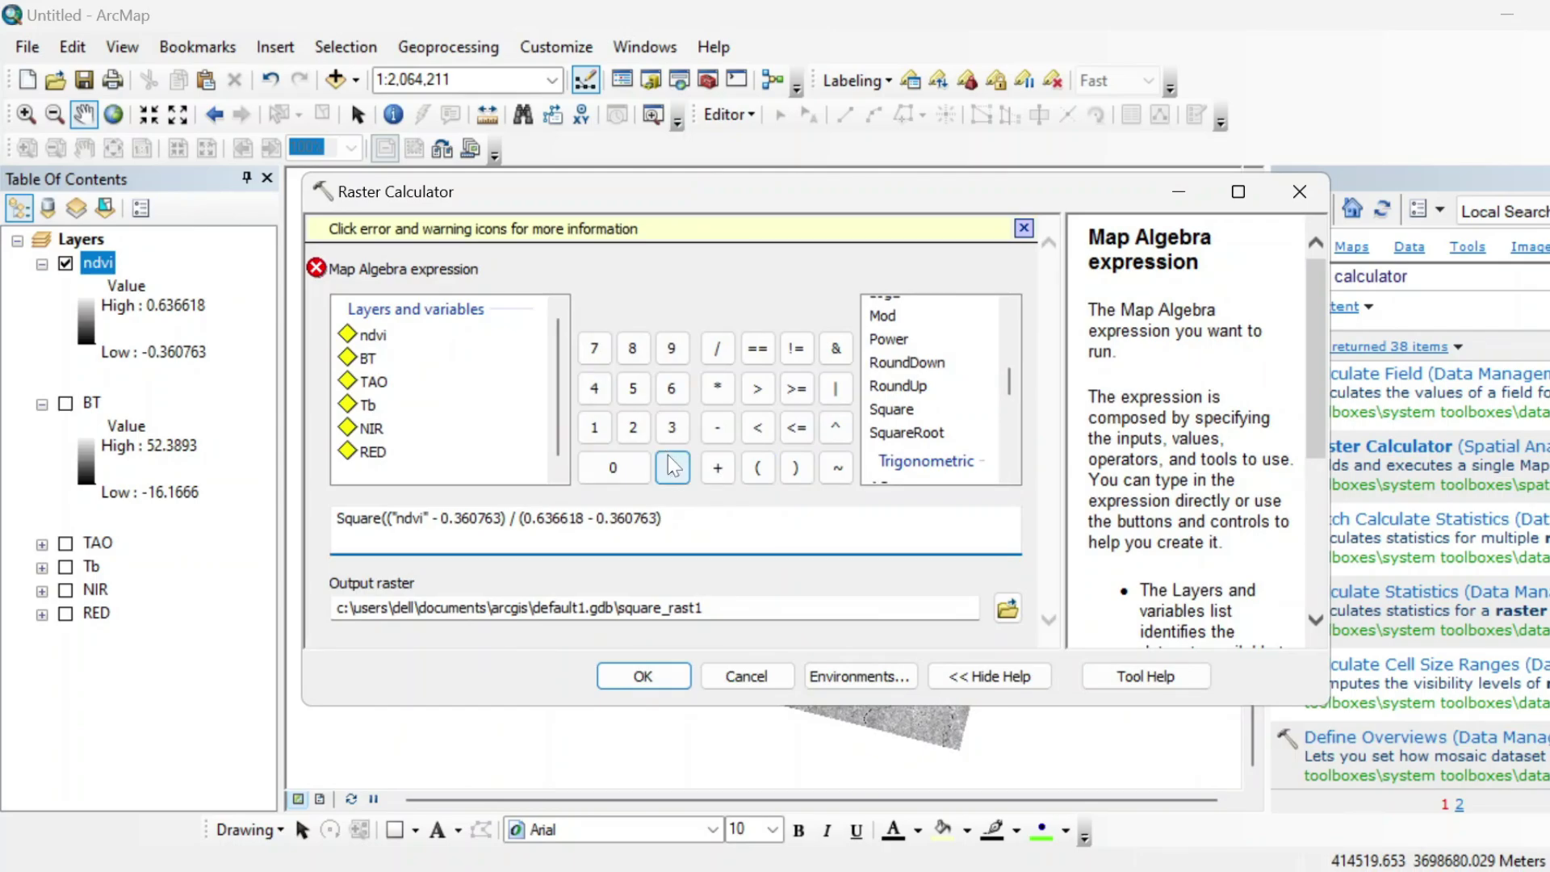
# Close the Pv expression with a final parenthesis, name the output raster VP in the default geodatabase, and run the calculation.
pyautogui.click(796, 469)
pyautogui.click(702, 571)
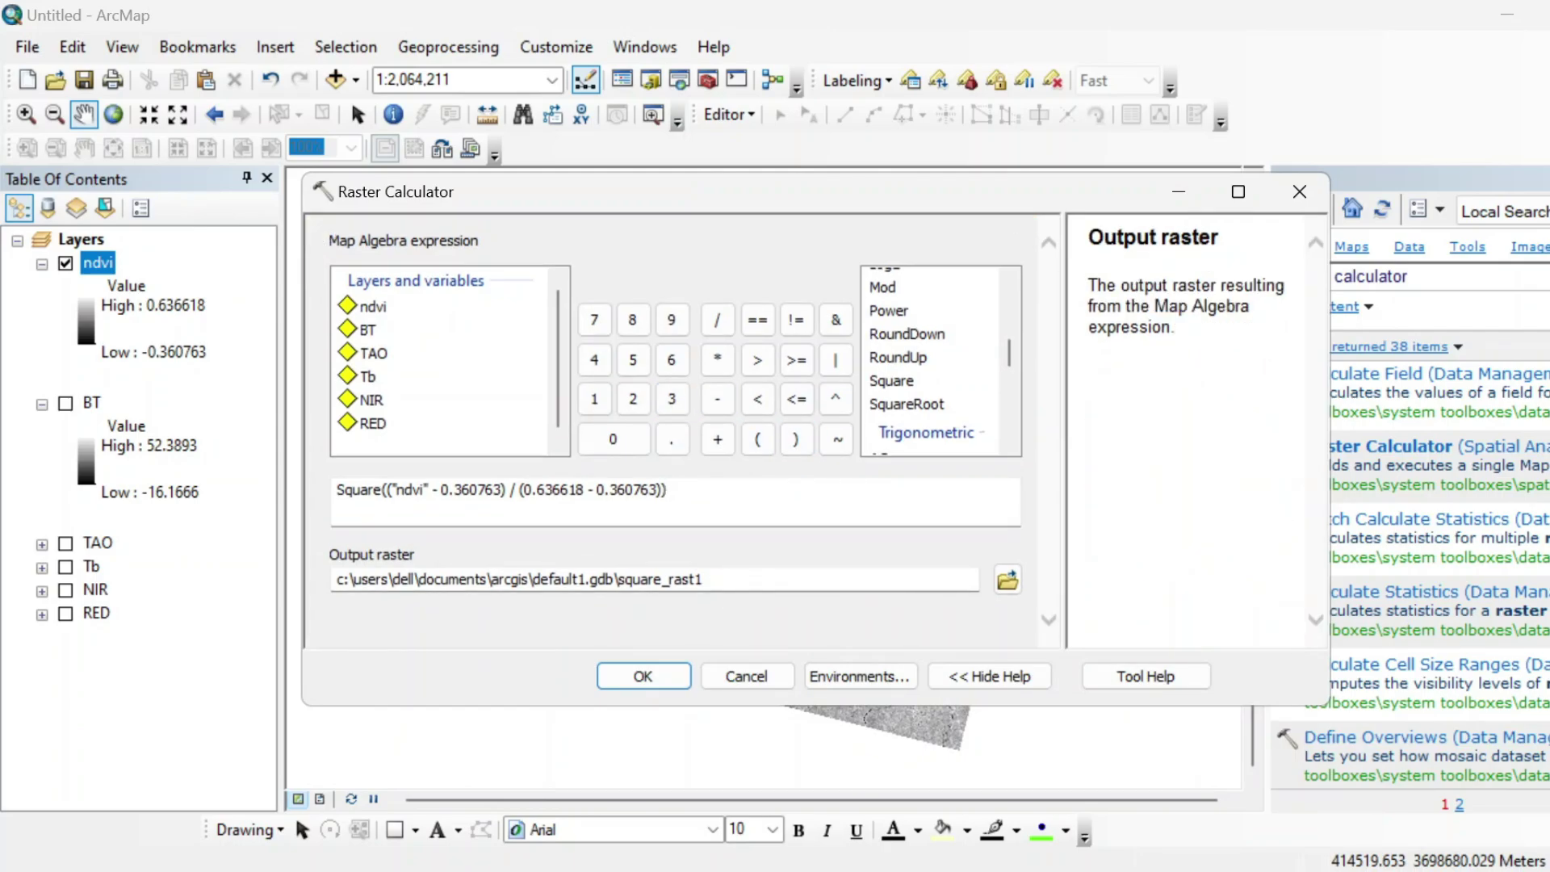
pyautogui.doubleClick(678, 579)
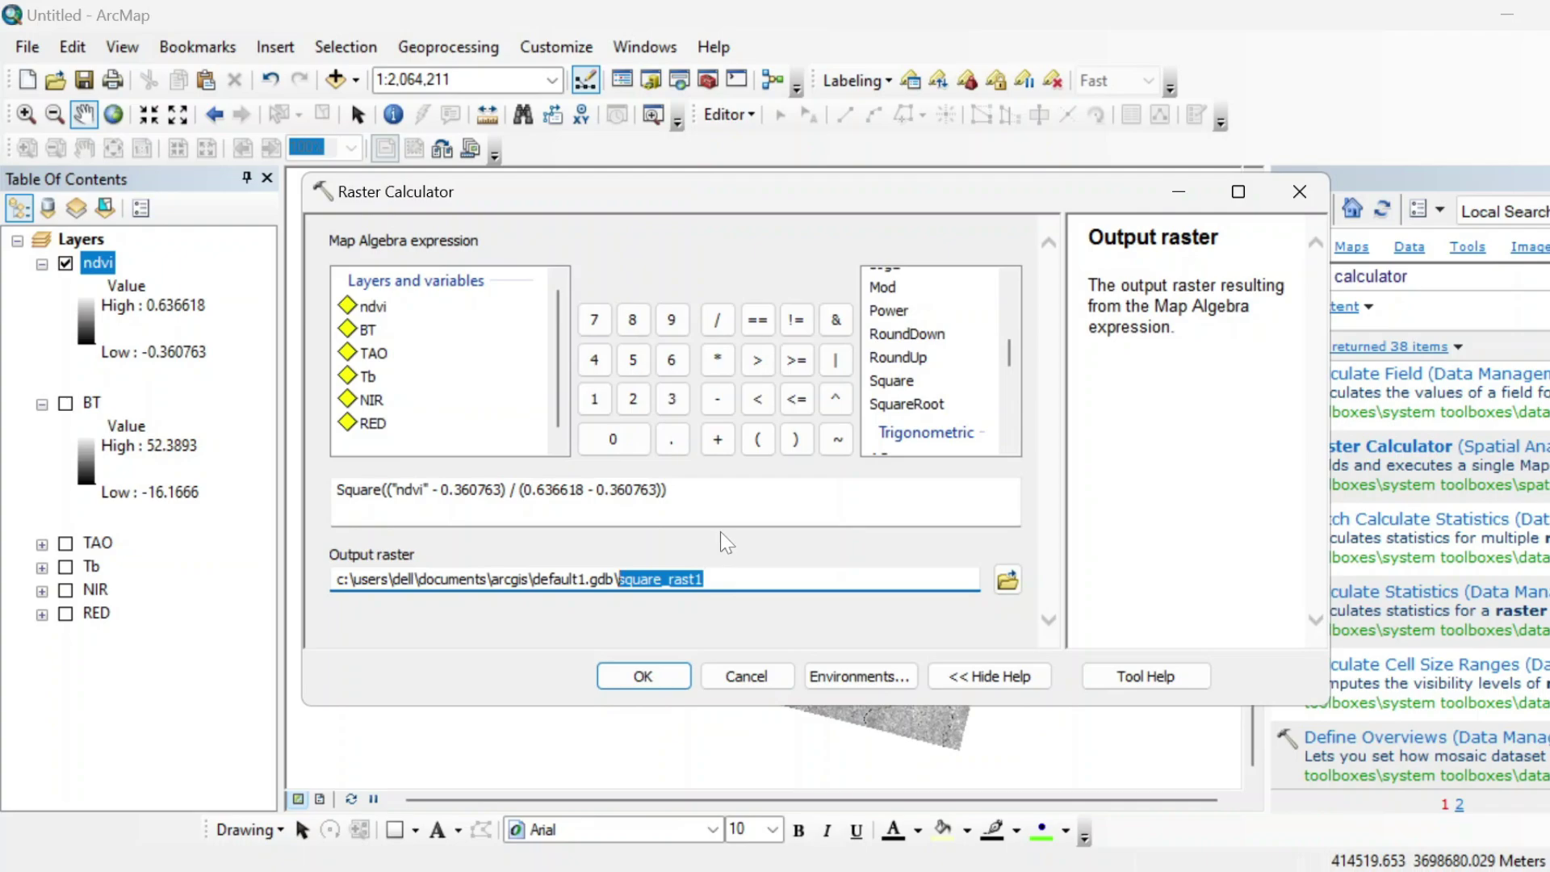
pyautogui.press('capslock')
pyautogui.write('VP')
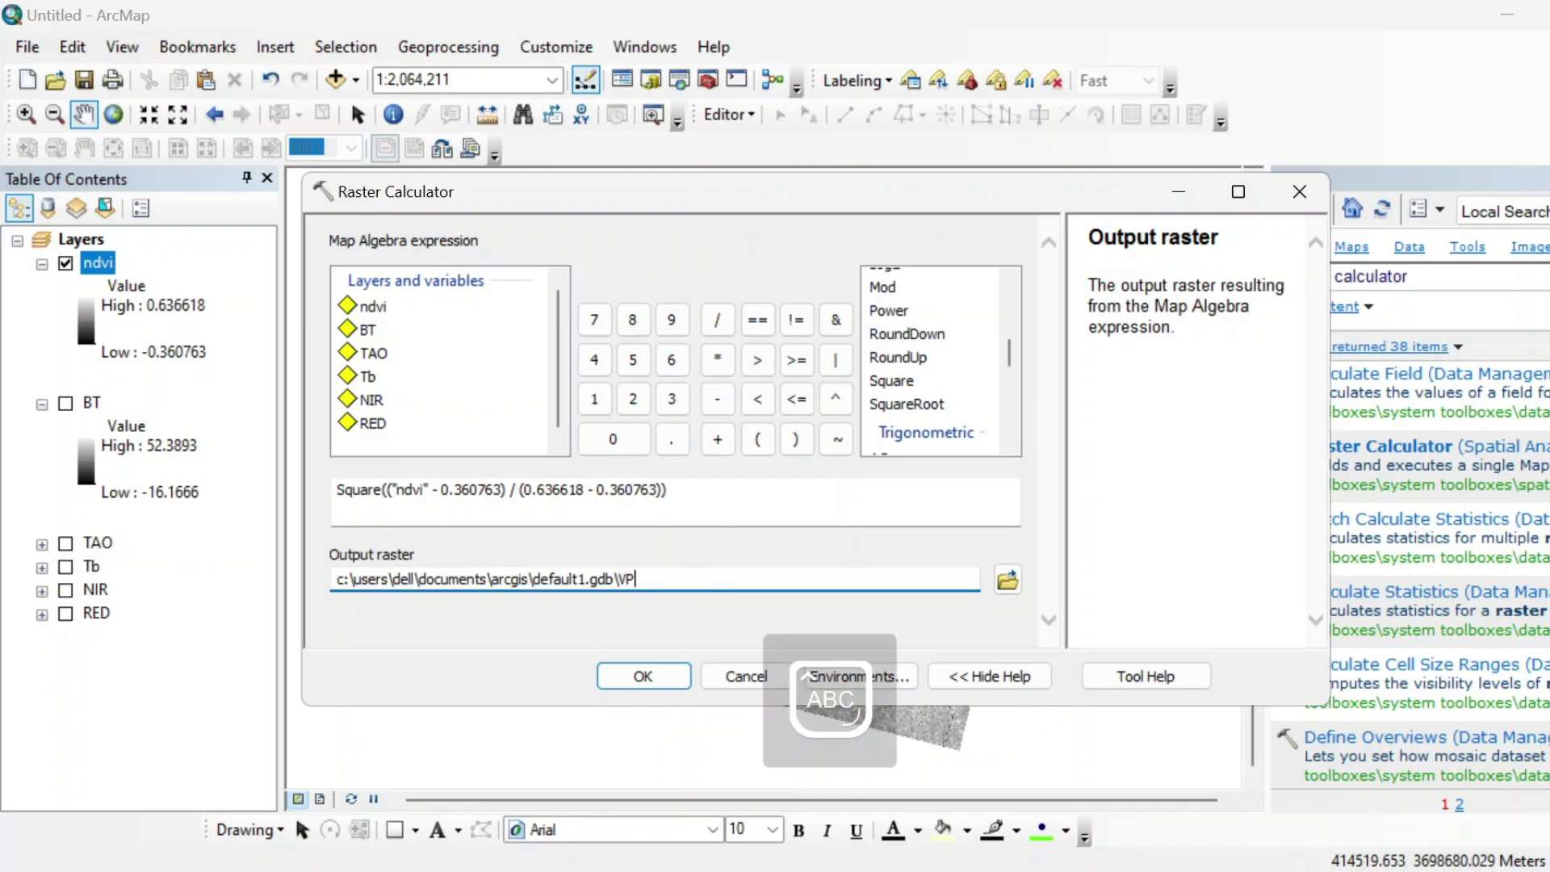
pyautogui.click(644, 677)
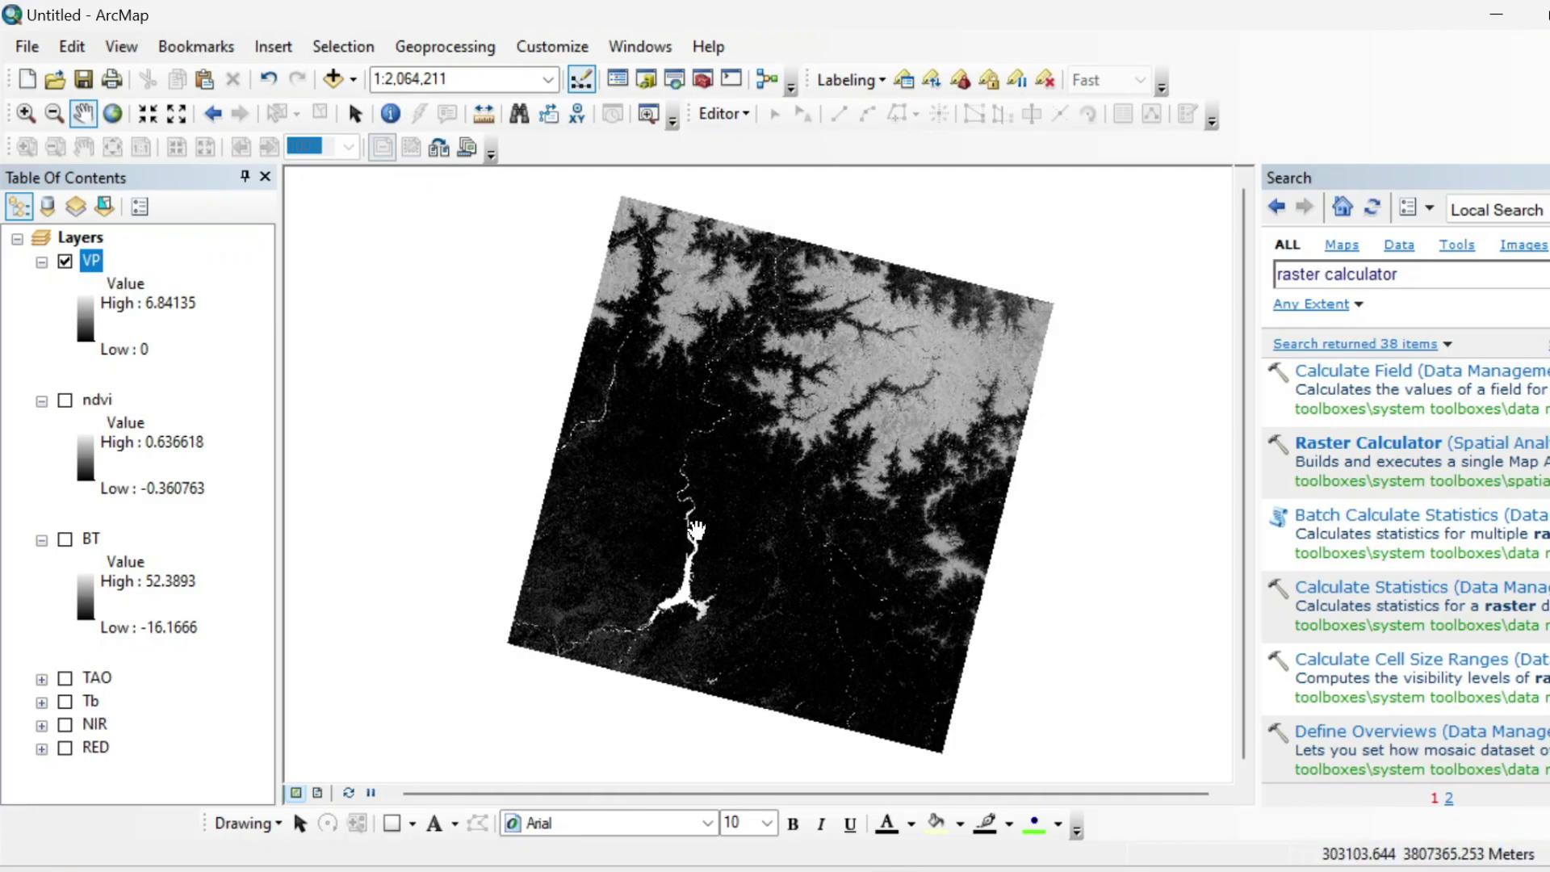
# Review the terms of the emissivity formula ε = 0.004 * Pv + 0.986 in the notes.
pyautogui.moveTo(1063, 869)
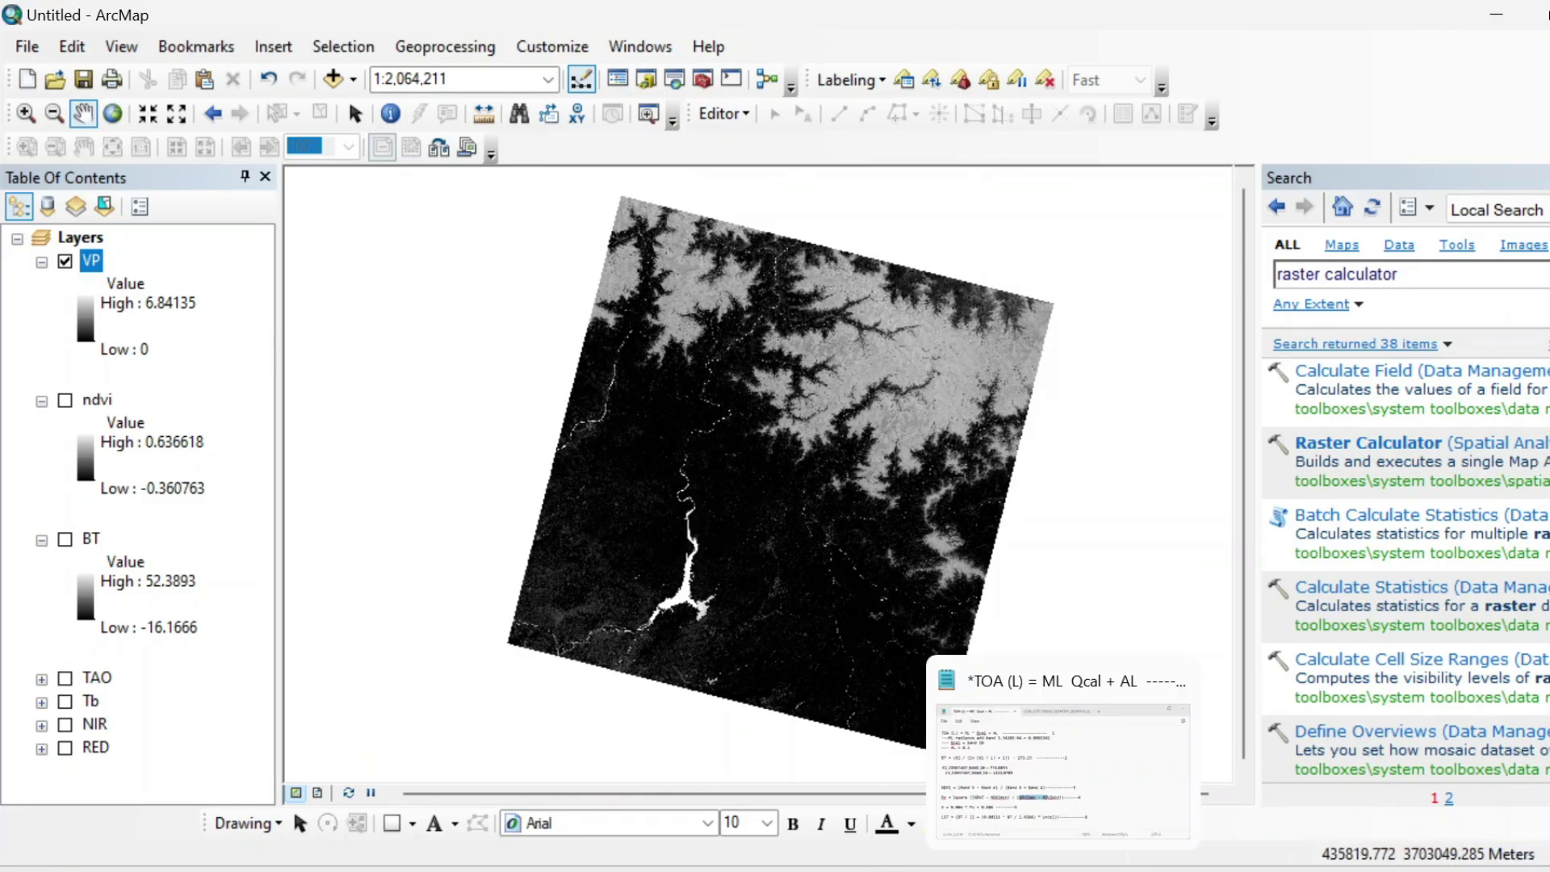
pyautogui.click(1079, 797)
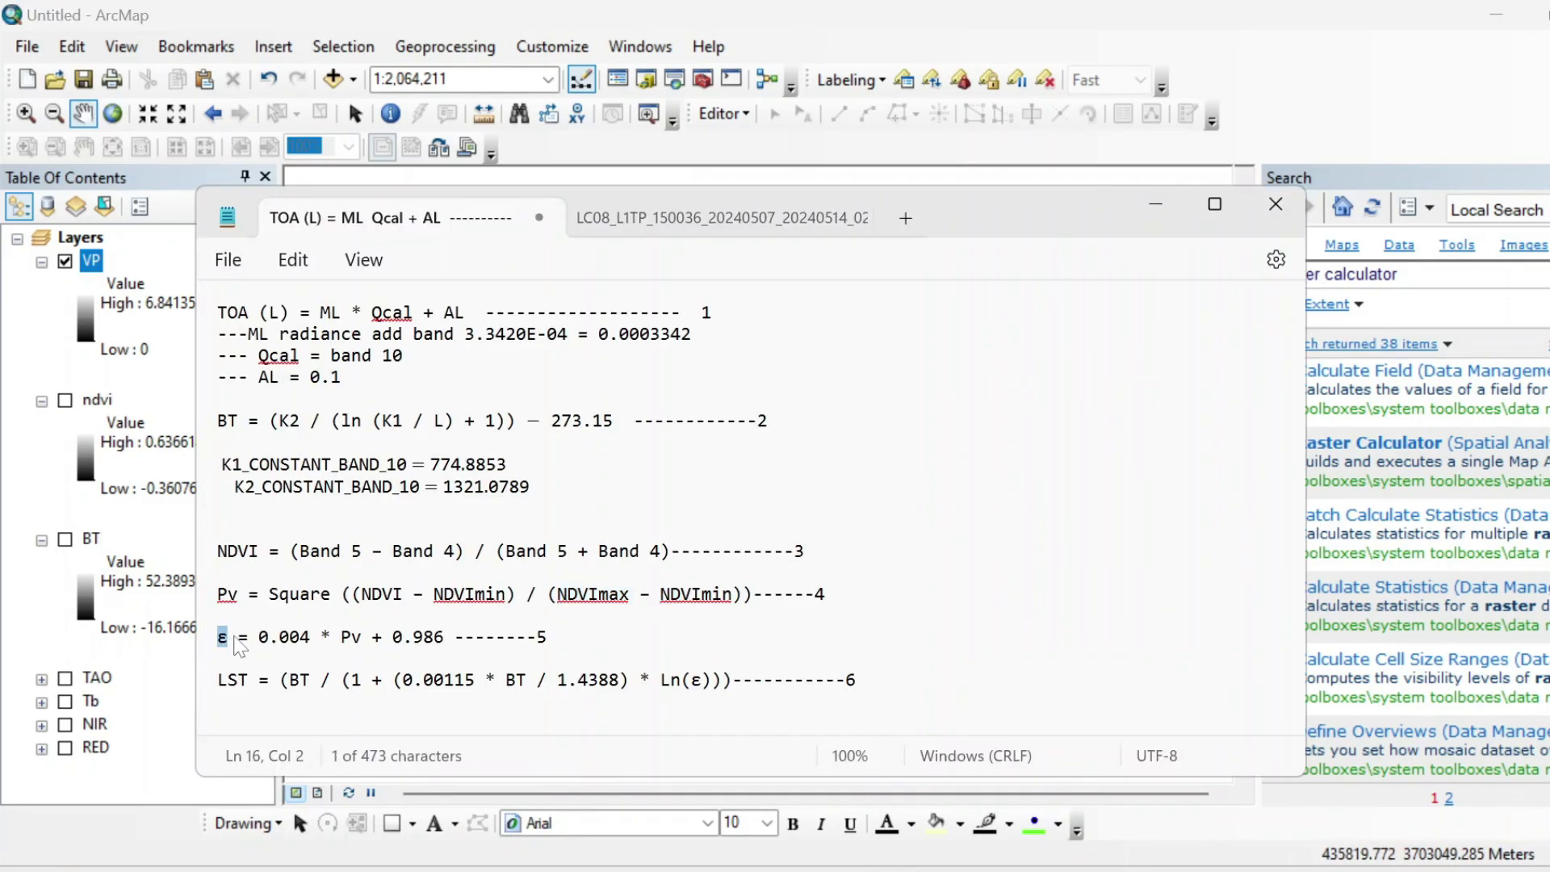
pyautogui.moveTo(217, 637); pyautogui.dragTo(312, 646)
pyautogui.click(310, 637)
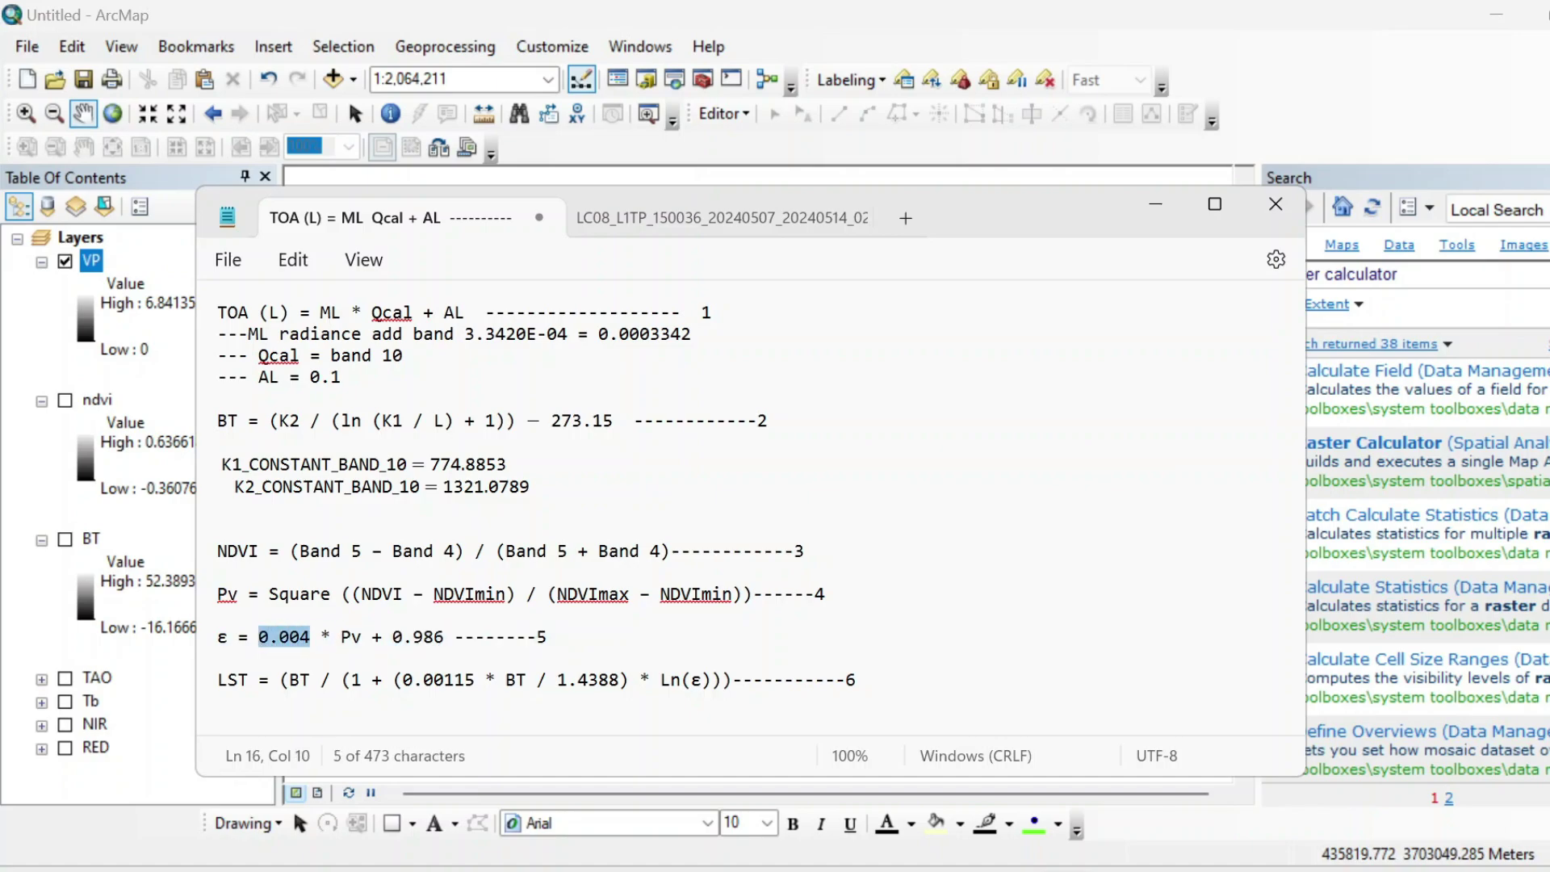
pyautogui.doubleClick(347, 640)
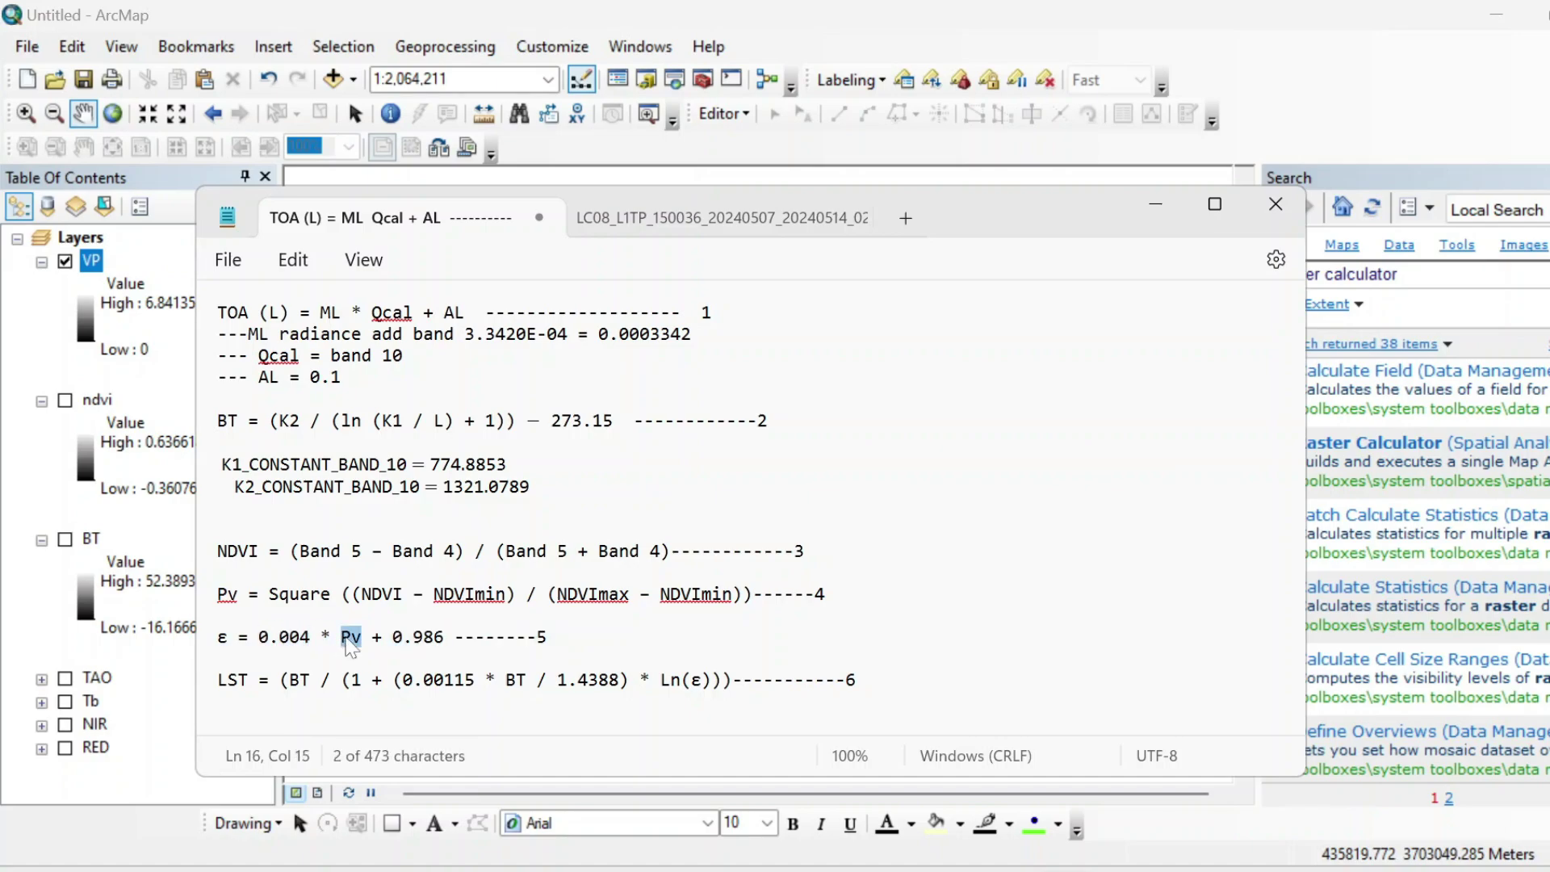
pyautogui.press('Left')
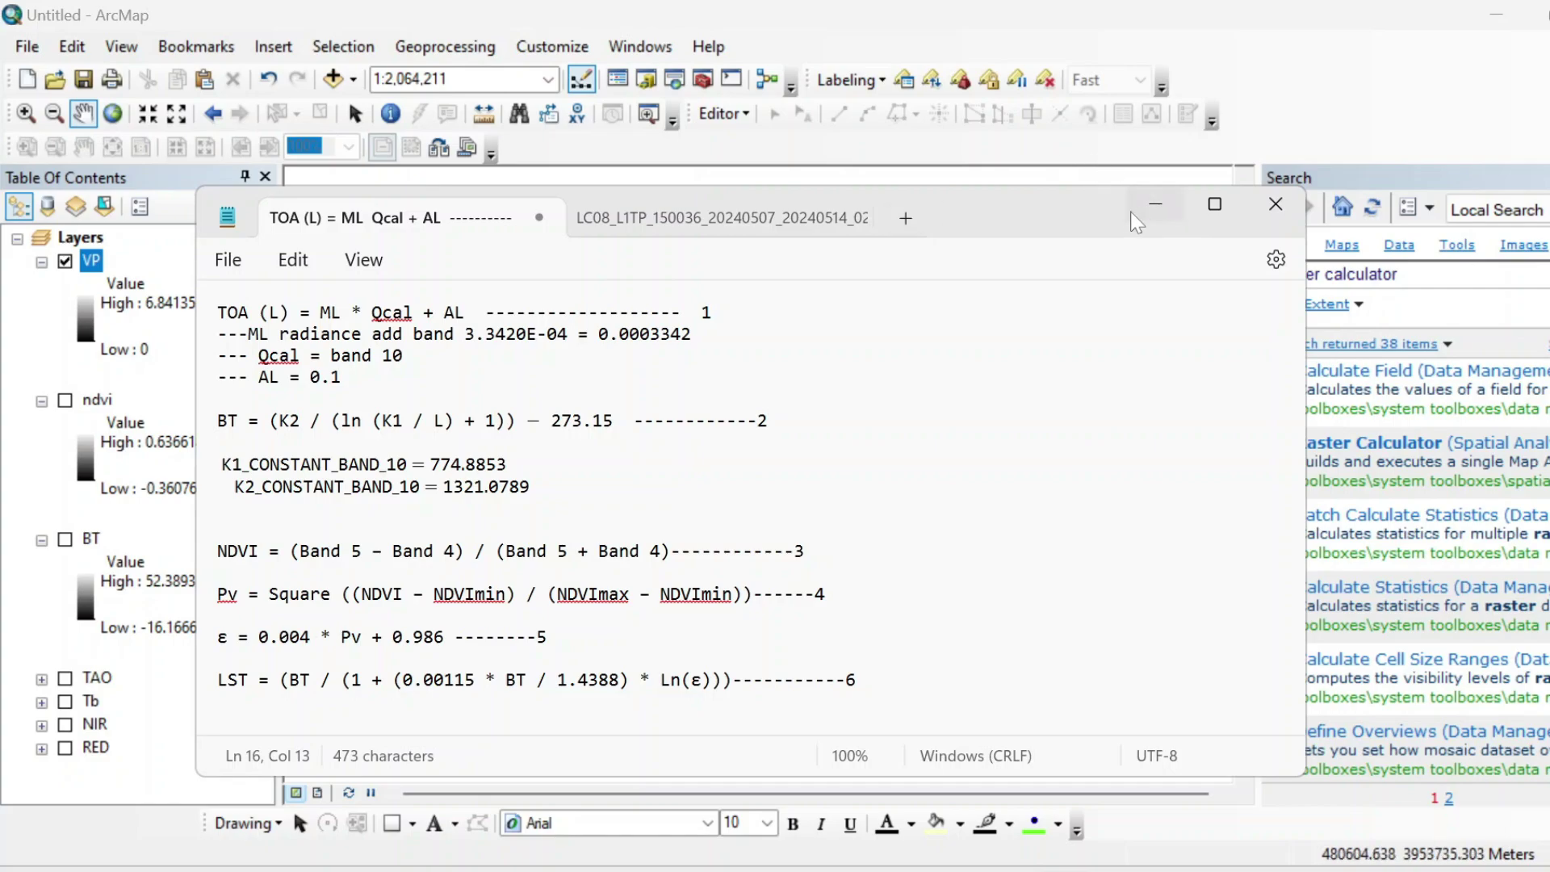
pyautogui.click(1156, 204)
# Start a new Raster Calculator expression with 0.004, copied from the emissivity formula in the notes, multiplied by the VP layer.
pyautogui.click(1344, 443)
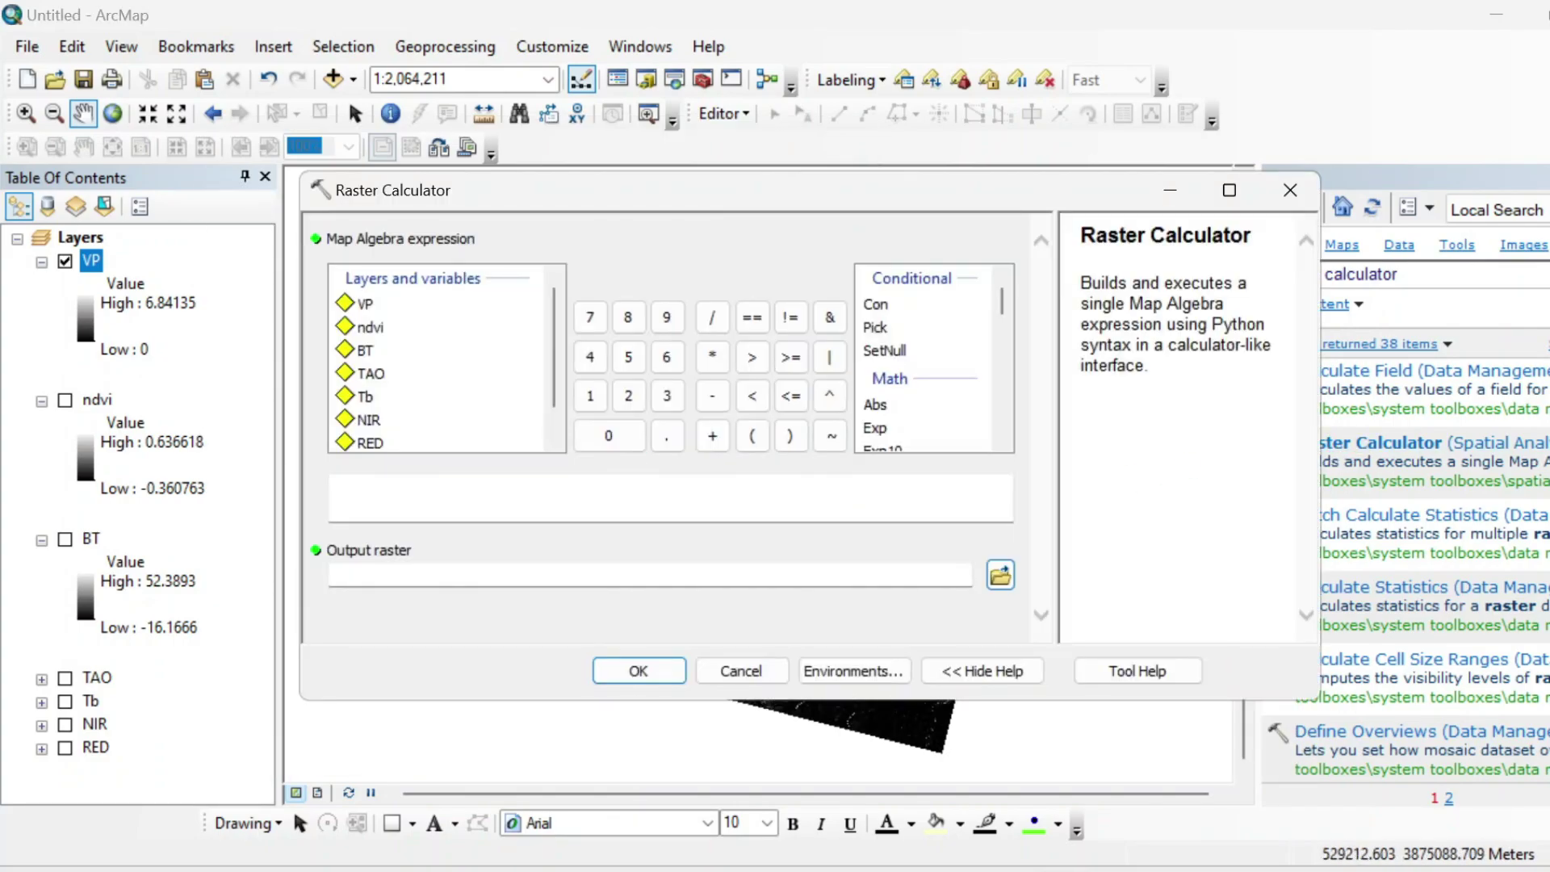
pyautogui.moveTo(1007, 868)
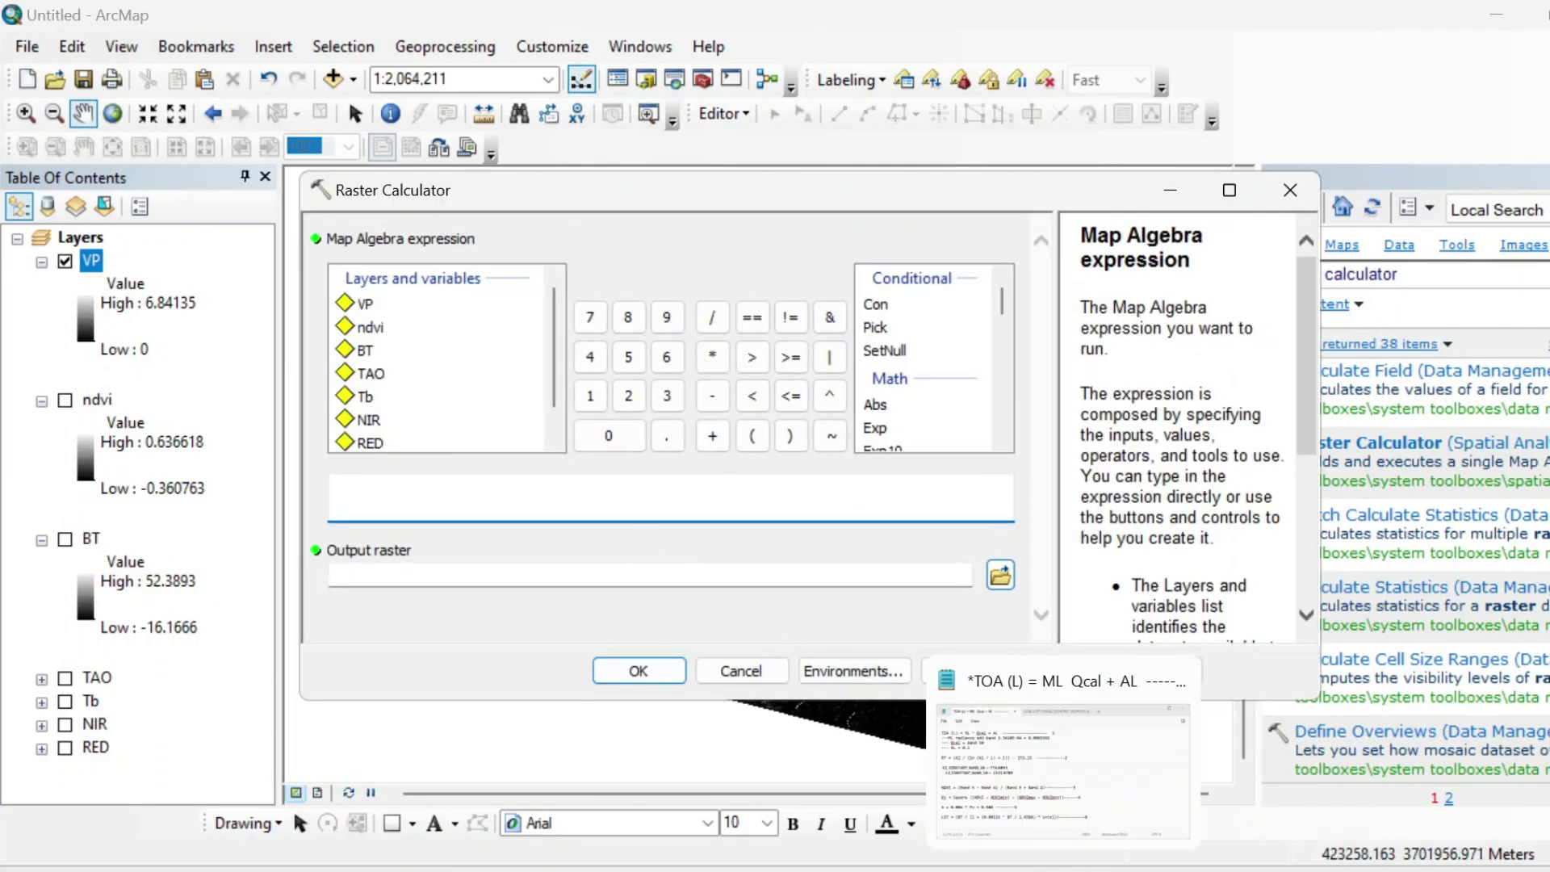
pyautogui.click(1057, 868)
pyautogui.moveTo(258, 637); pyautogui.dragTo(312, 638)
pyautogui.hotkey('ctrl', 'c')
pyautogui.click(1155, 203)
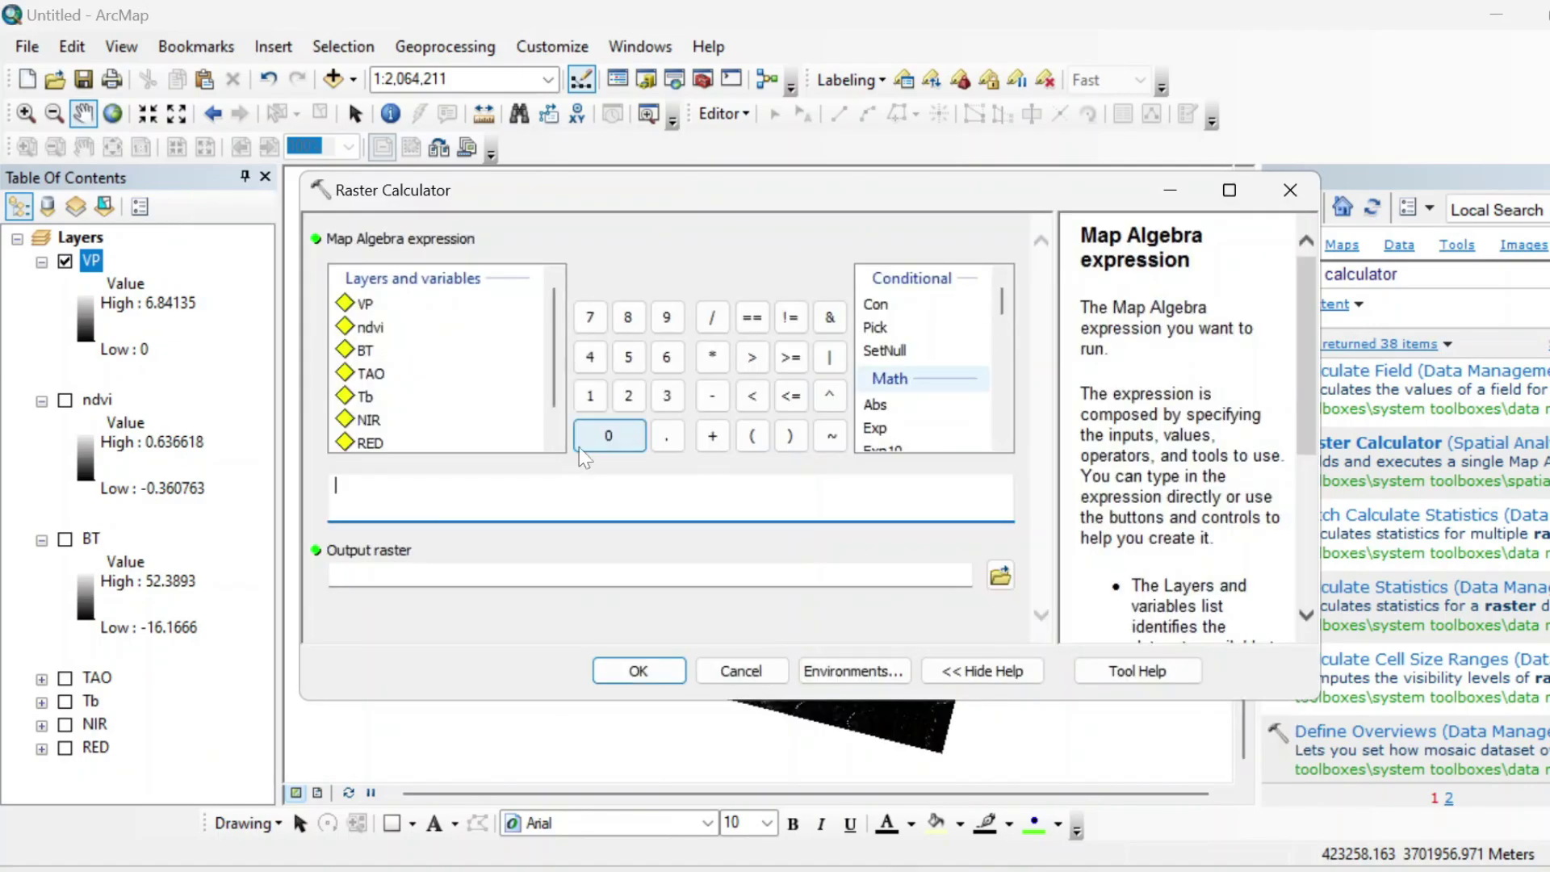
pyautogui.hotkey('ctrl', 'v')
pyautogui.click(712, 357)
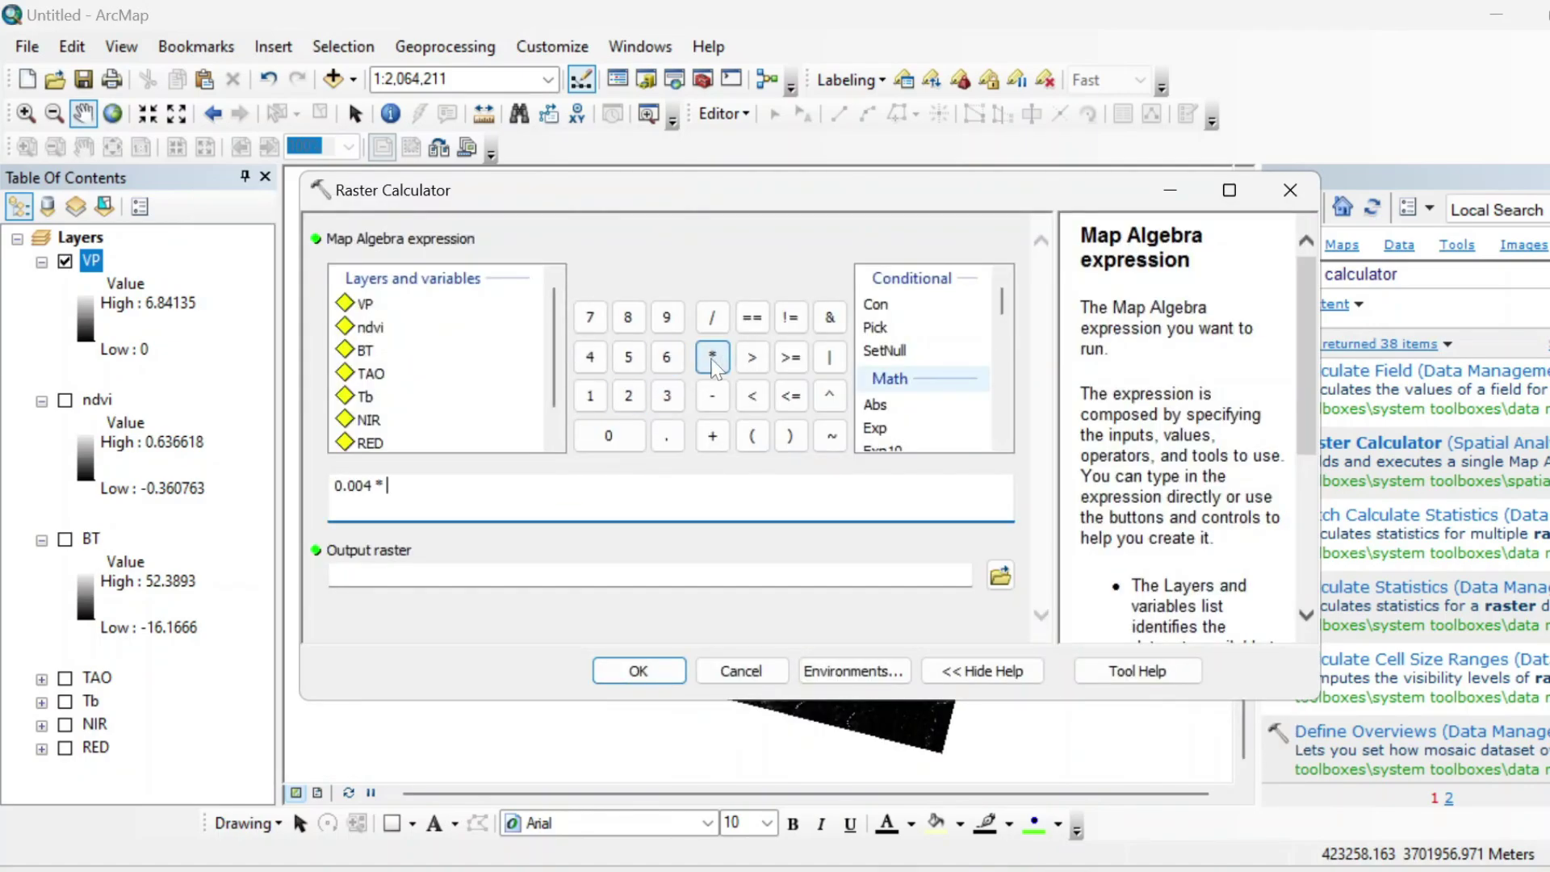
pyautogui.doubleClick(365, 304)
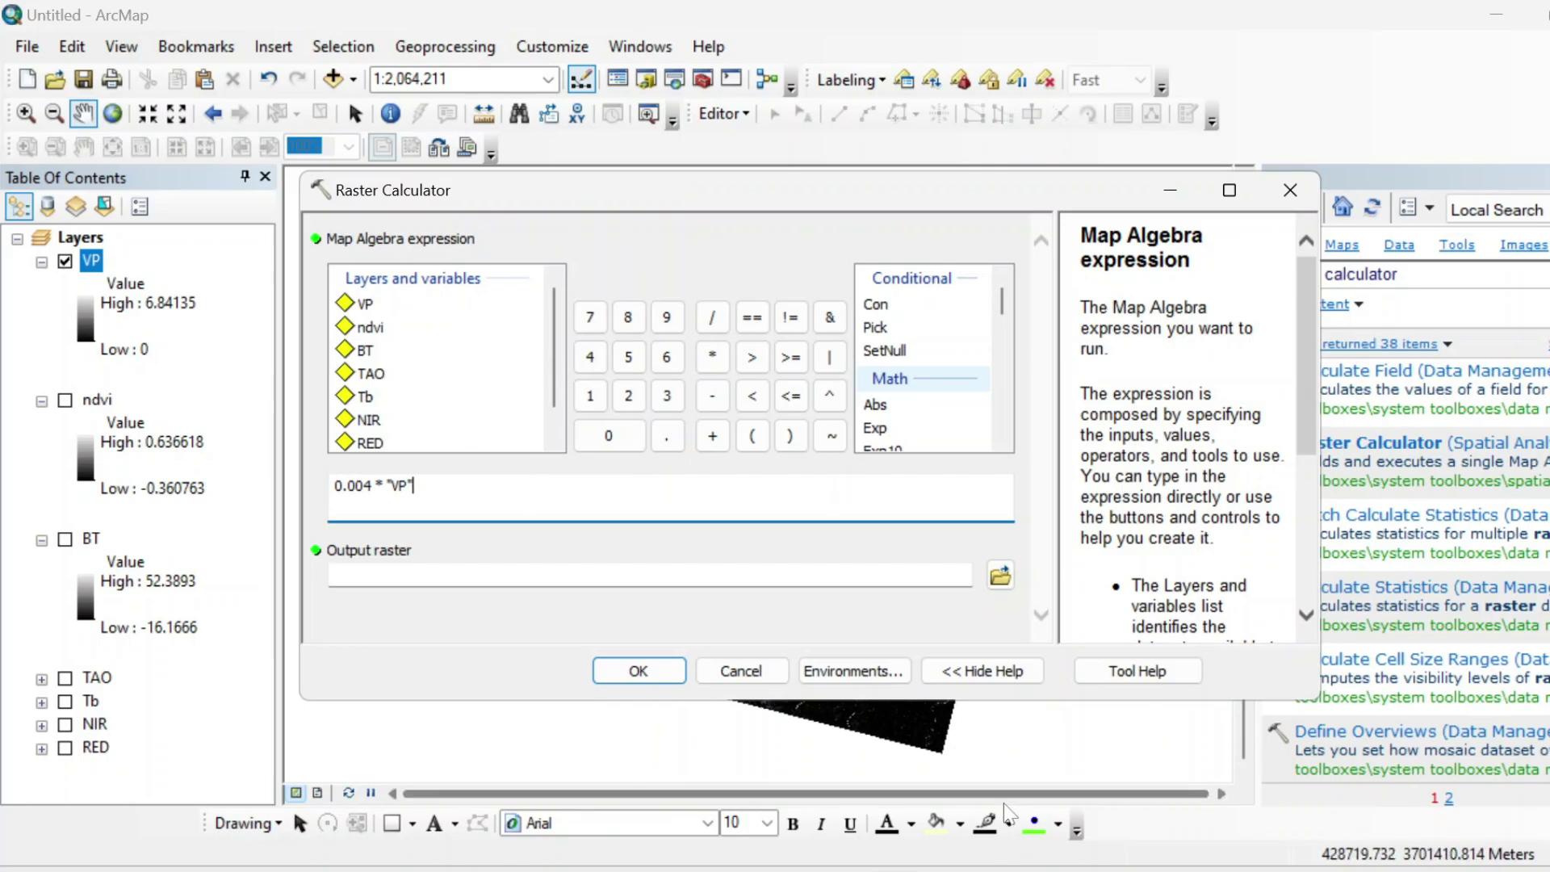
# Complete the emissivity expression by adding 0.986, copied from the formula in the notes.
pyautogui.hotkey('alt', 'Tab')
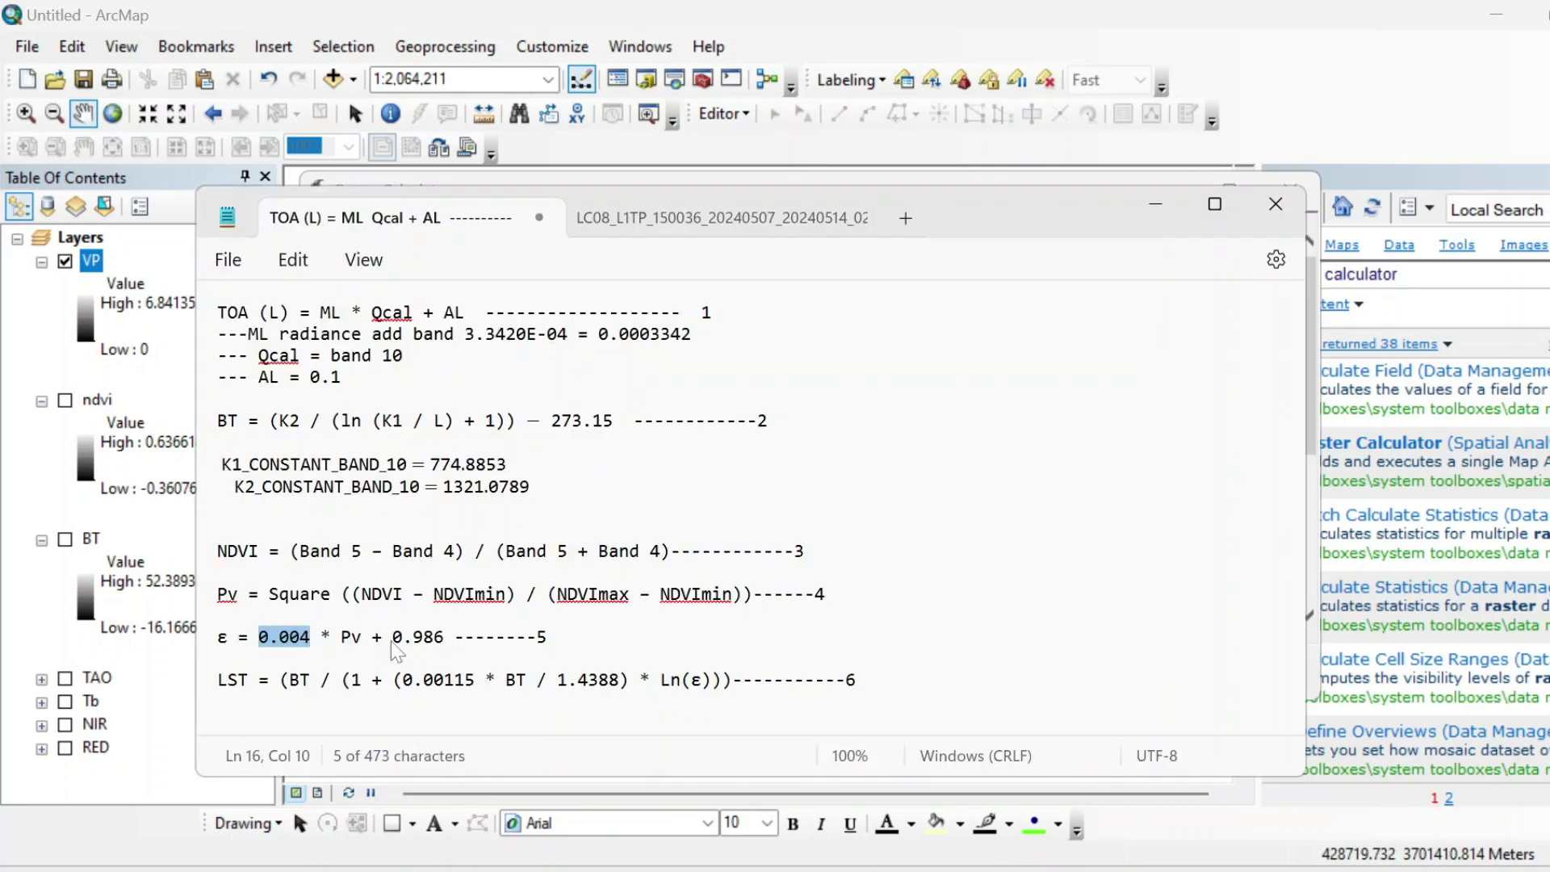
pyautogui.moveTo(391, 641); pyautogui.dragTo(446, 642)
pyautogui.hotkey('ctrl', 'c')
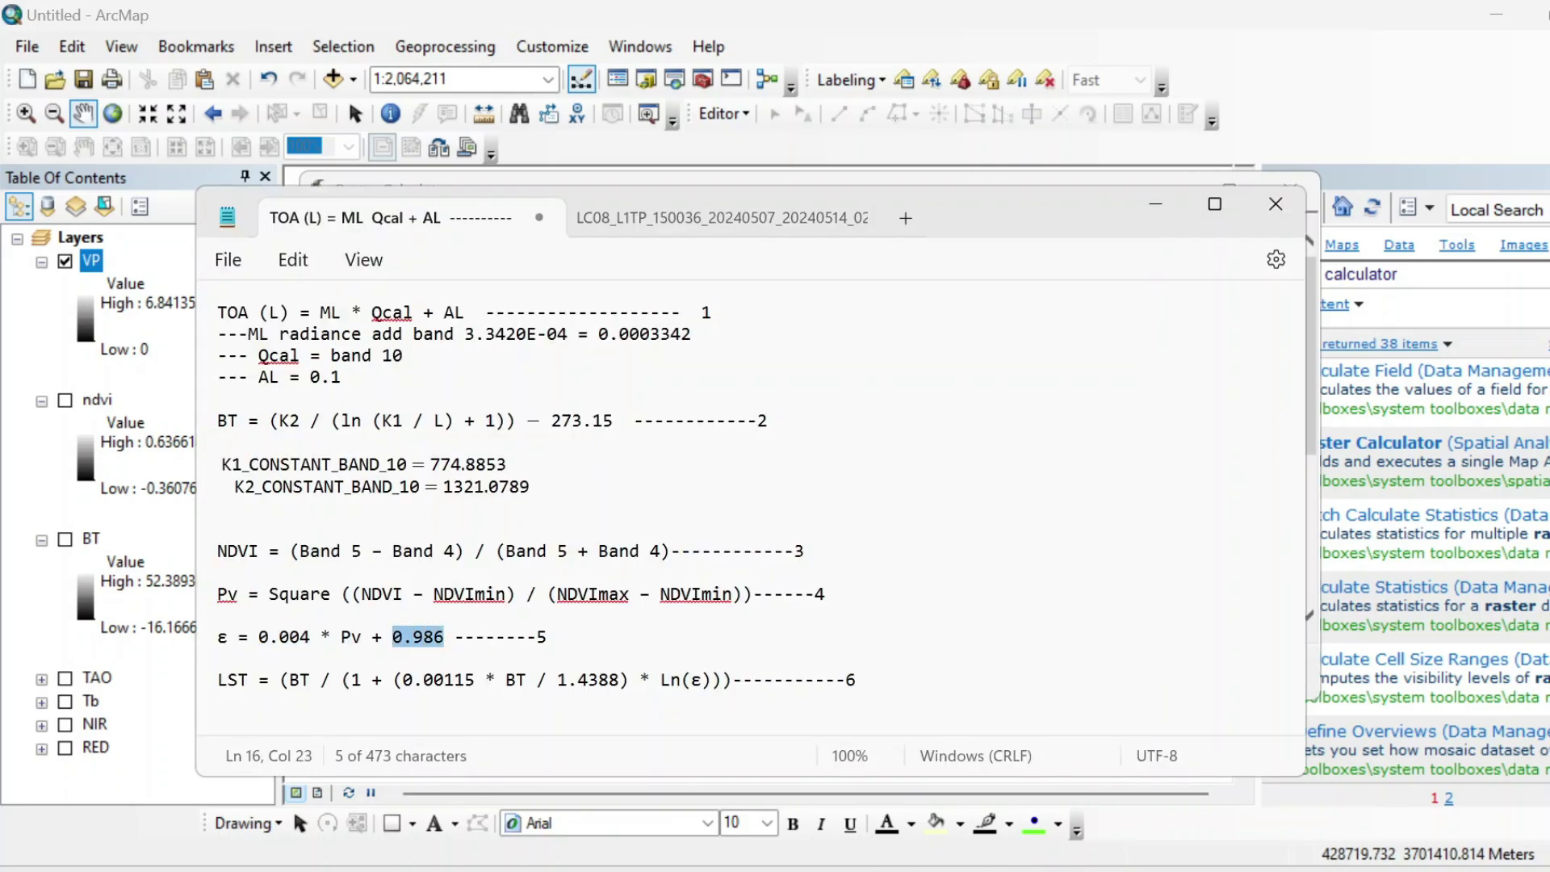
pyautogui.click(1152, 215)
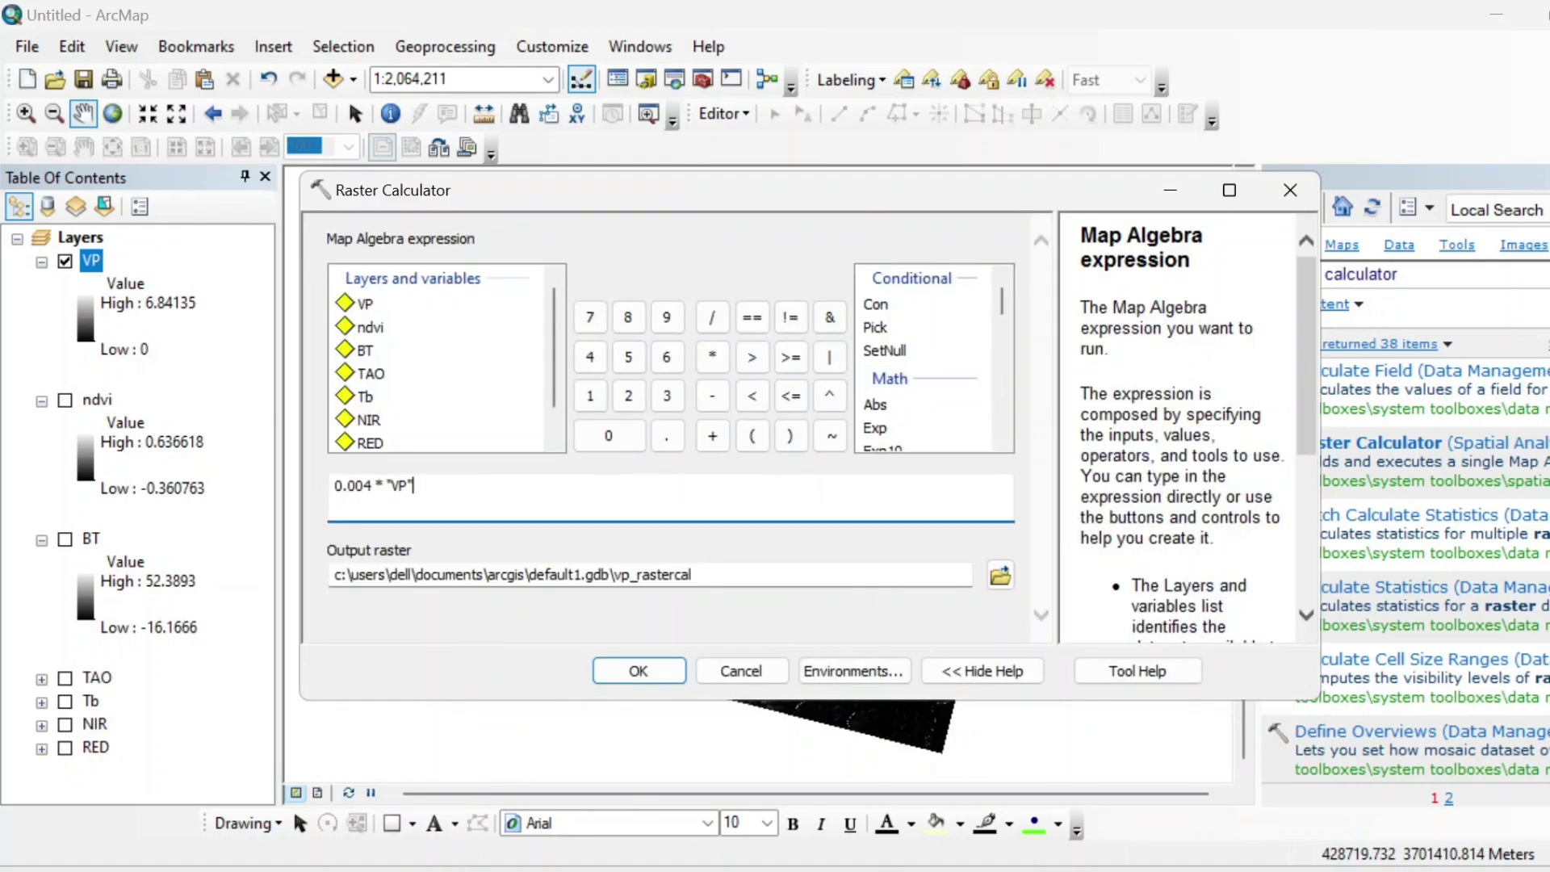
pyautogui.click(713, 436)
pyautogui.hotkey('ctrl', 'v')
# Name the output raster E in the default geodatabase and run the emissivity calculation.
pyautogui.doubleClick(653, 574)
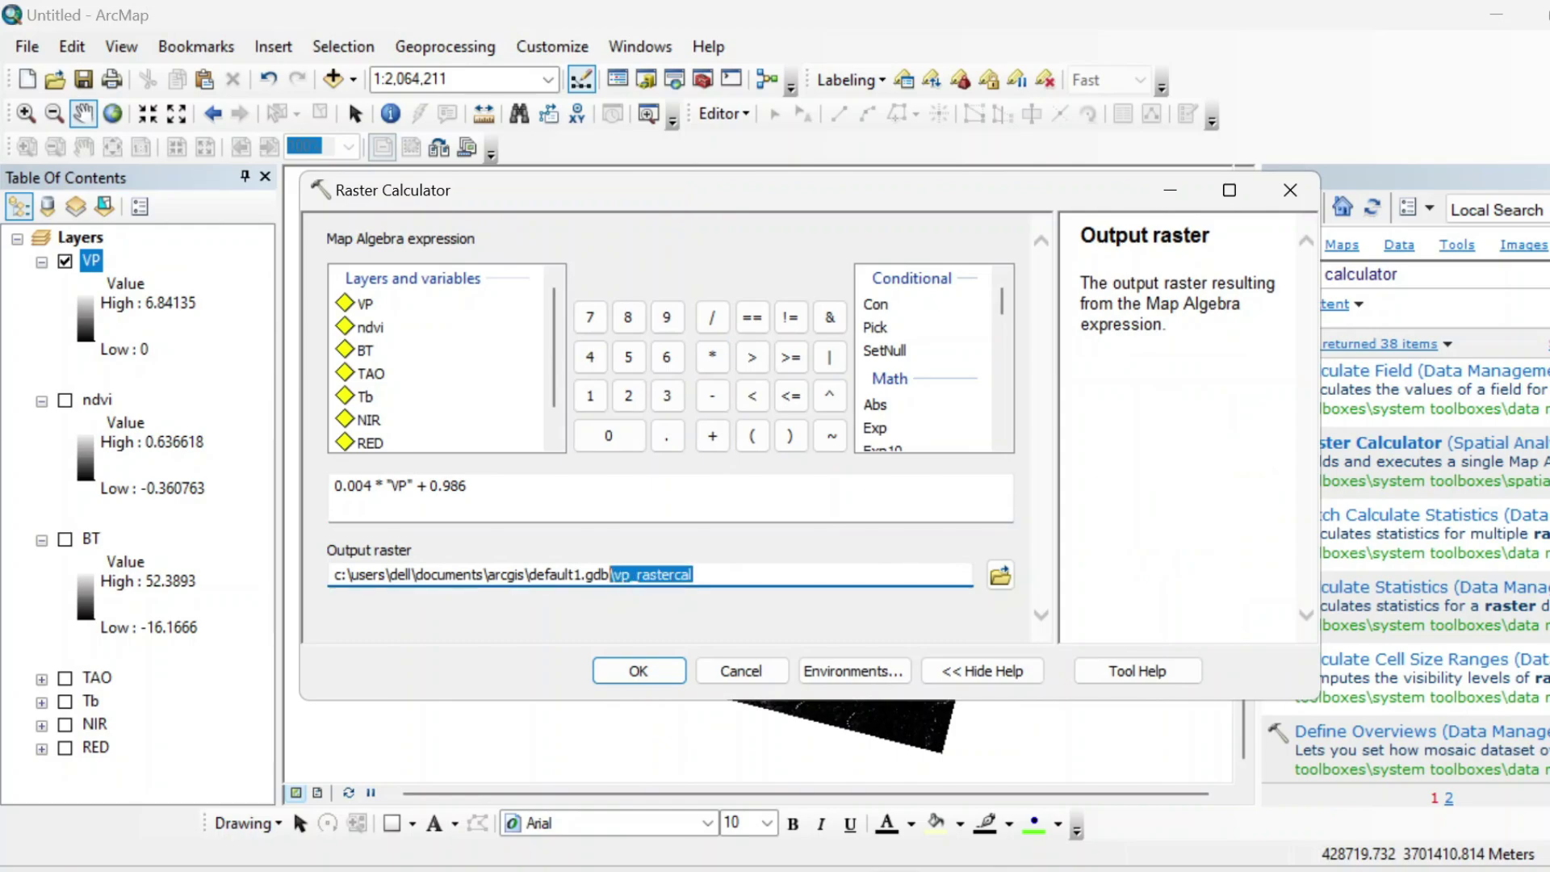
pyautogui.click(724, 570)
pyautogui.press('BackSpace')
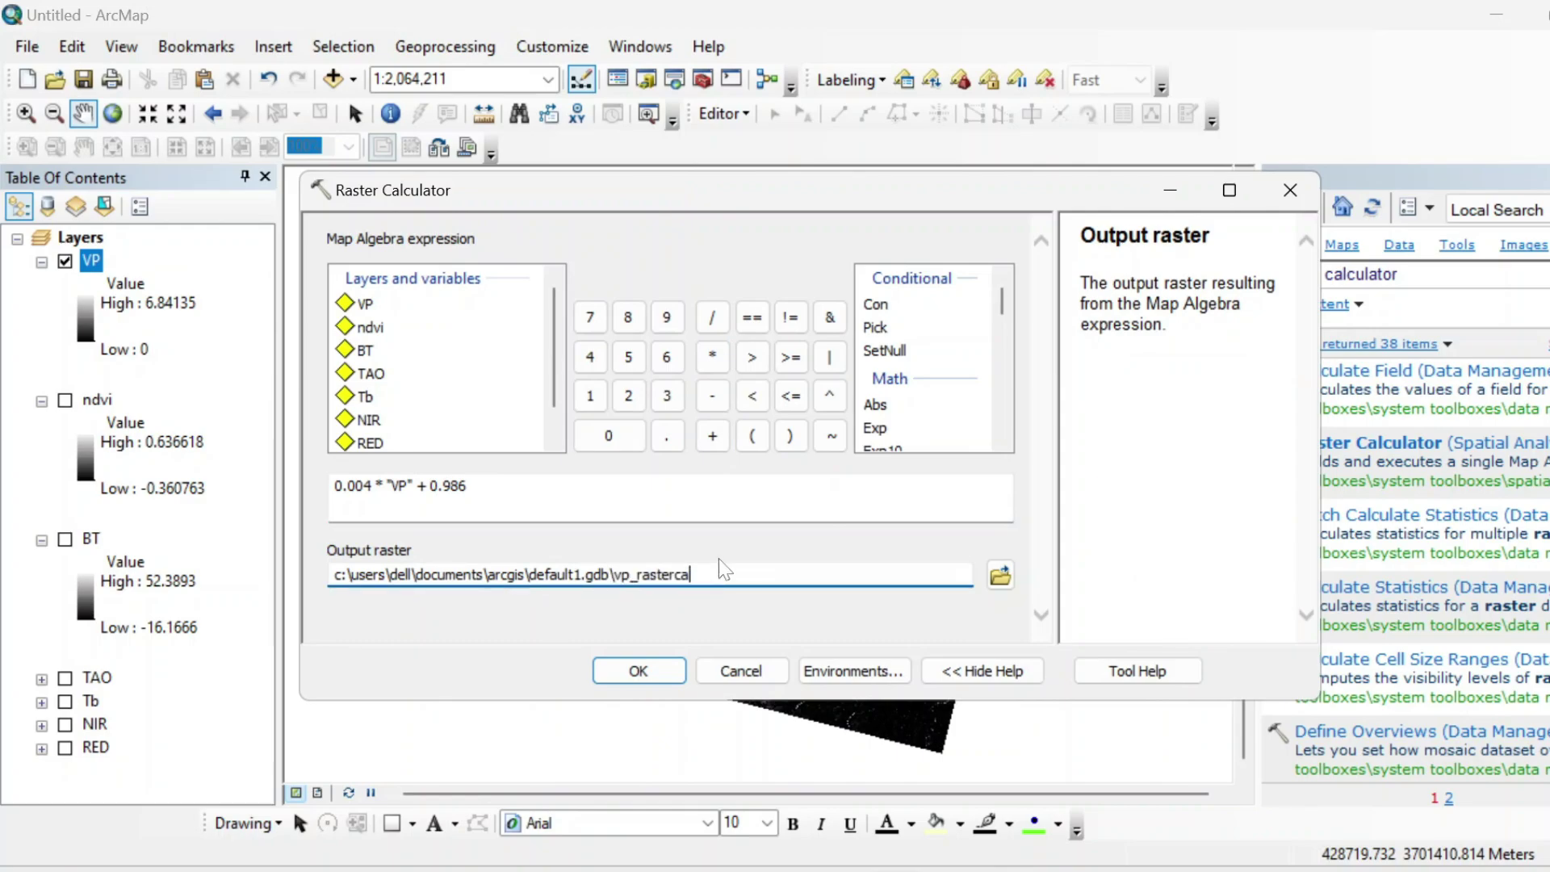
pyautogui.press('BackSpace')
pyautogui.press('capslock')
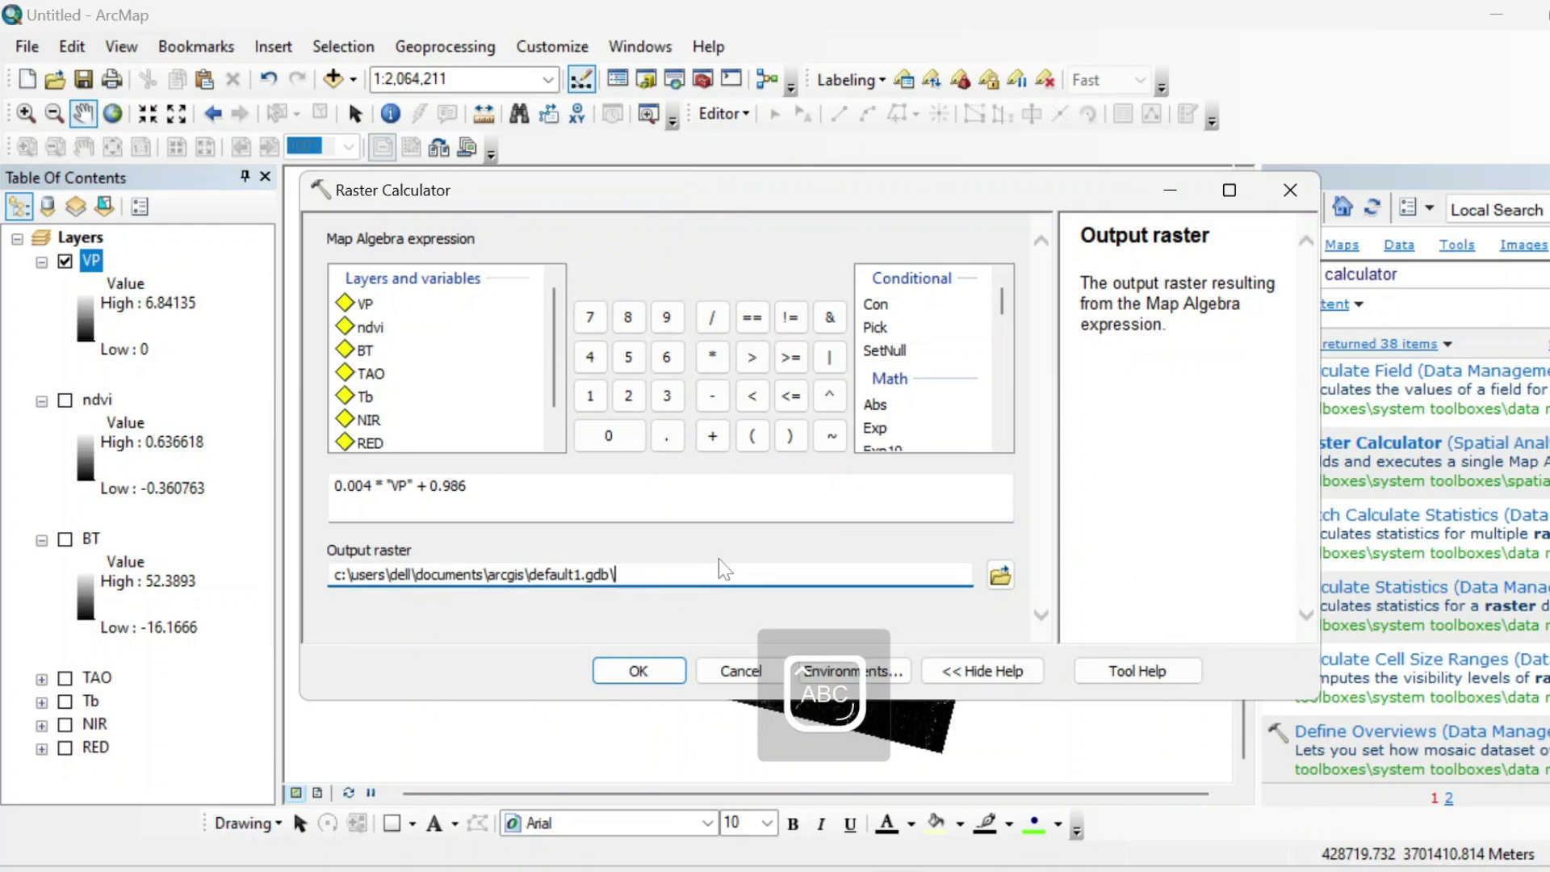
pyautogui.write('E')
pyautogui.click(638, 676)
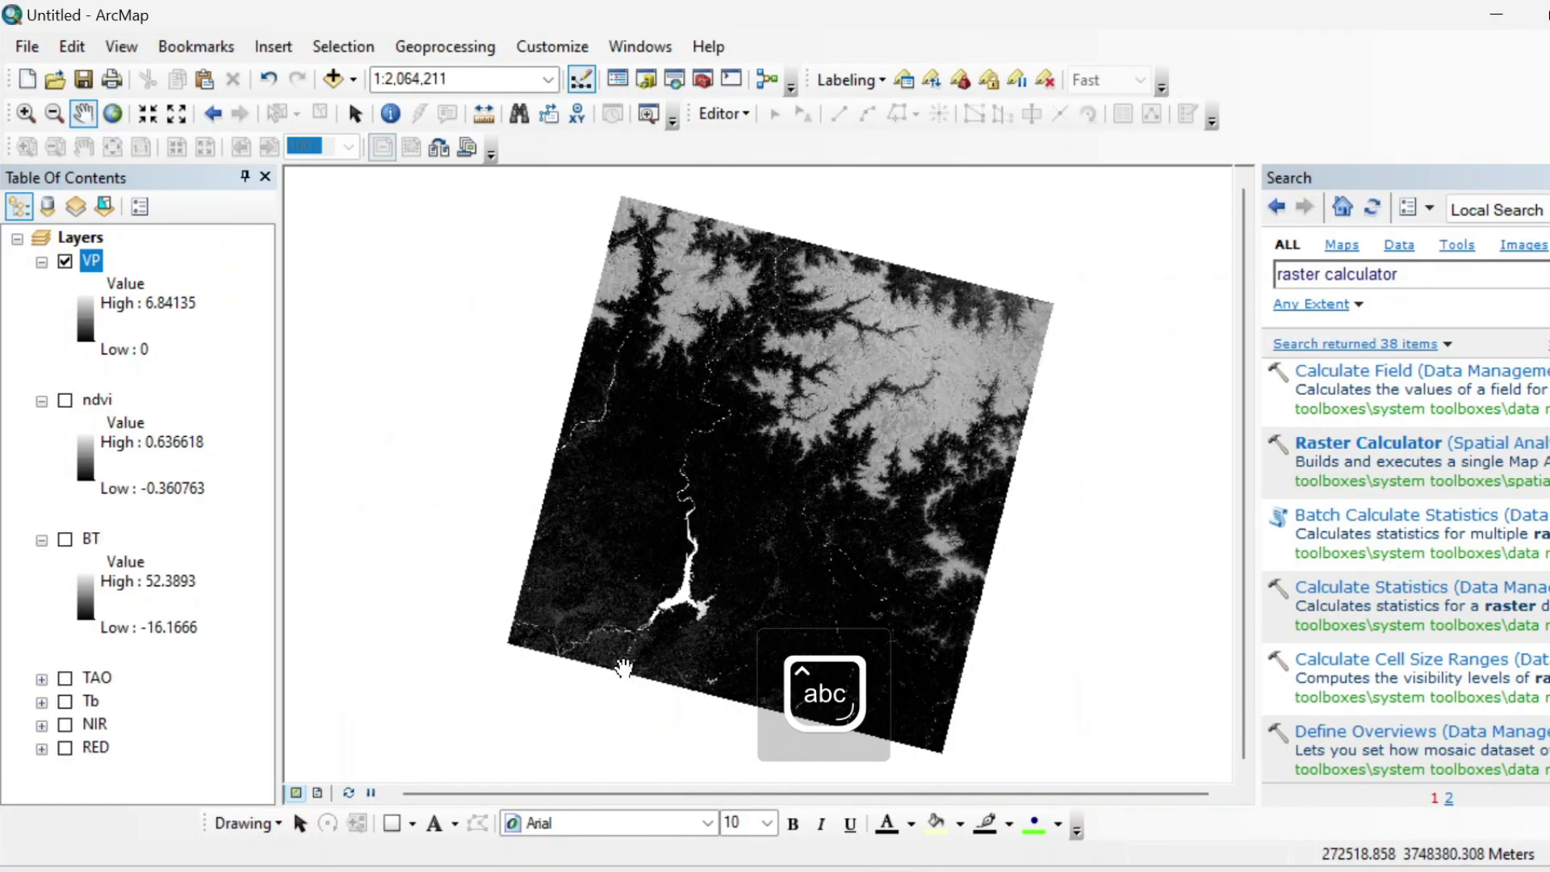
# Check the LST formula in the notes and start a new Raster Calculator expression with an opening parenthesis, the BT layer and a division sign.
pyautogui.hotkey('alt', 'Tab')
pyautogui.click(217, 678)
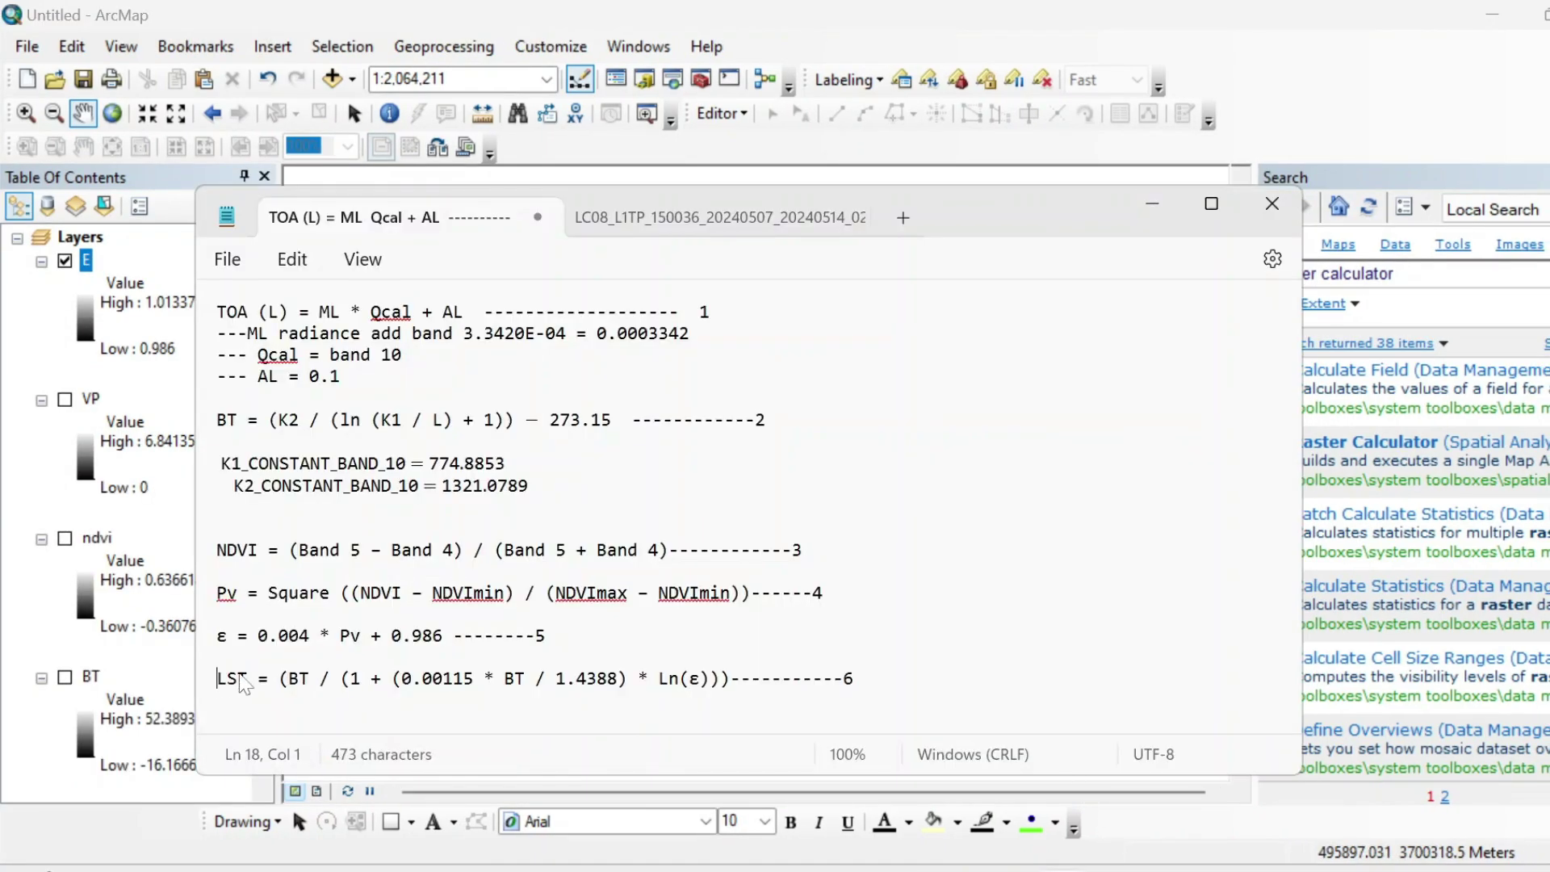
pyautogui.click(1153, 204)
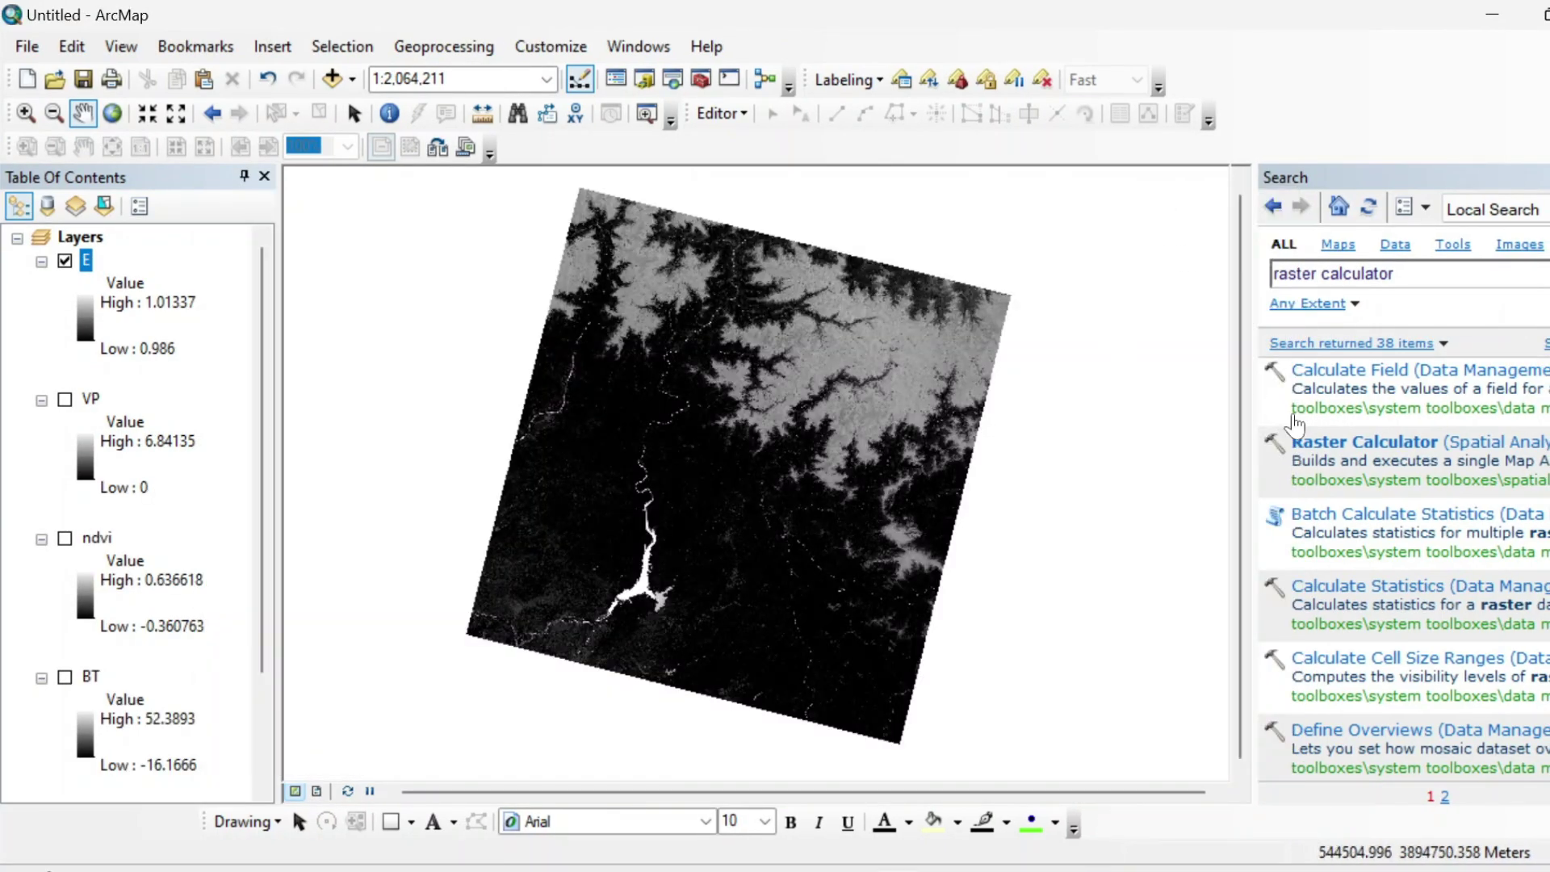
pyautogui.click(1331, 442)
pyautogui.write('(')
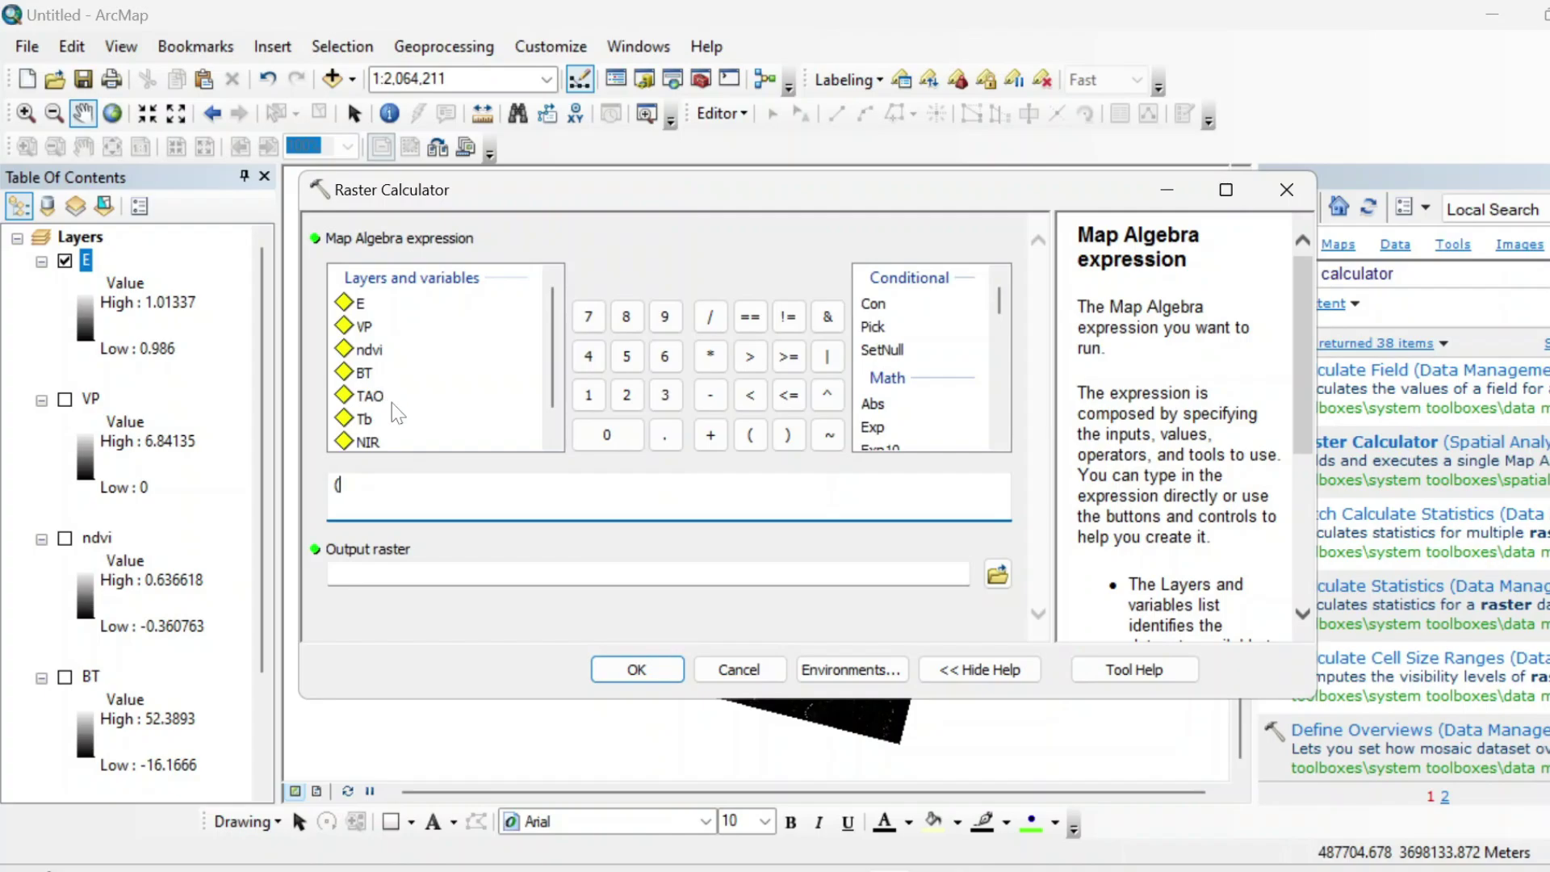
pyautogui.doubleClick(364, 373)
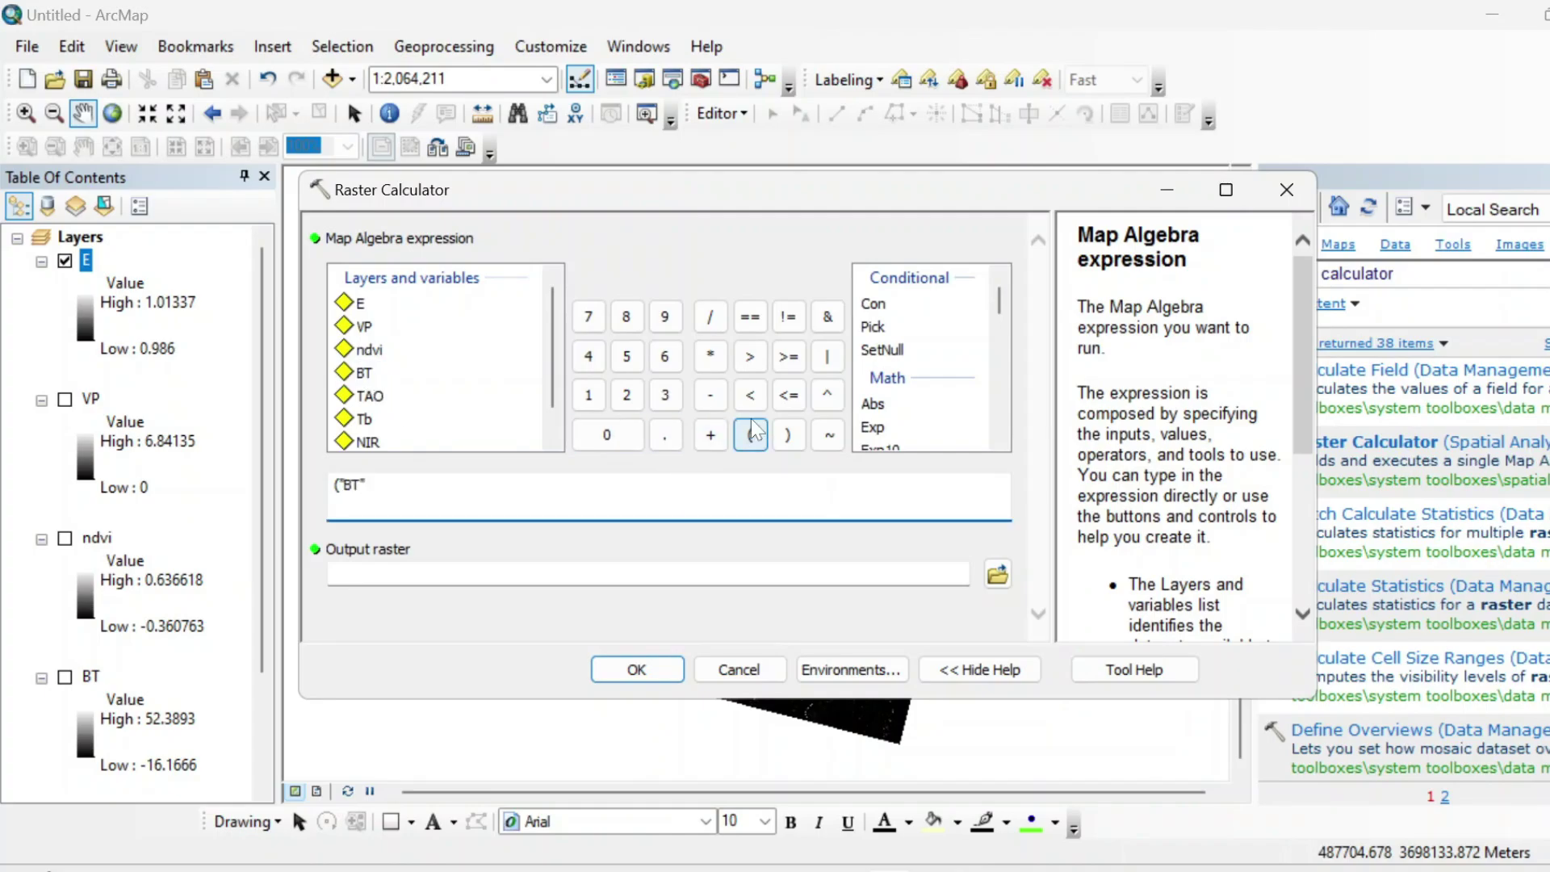
pyautogui.click(710, 316)
# Check the LST denominator in the notes and append an opening parenthesis, 1 and a plus sign to the expression.
pyautogui.moveTo(1059, 868)
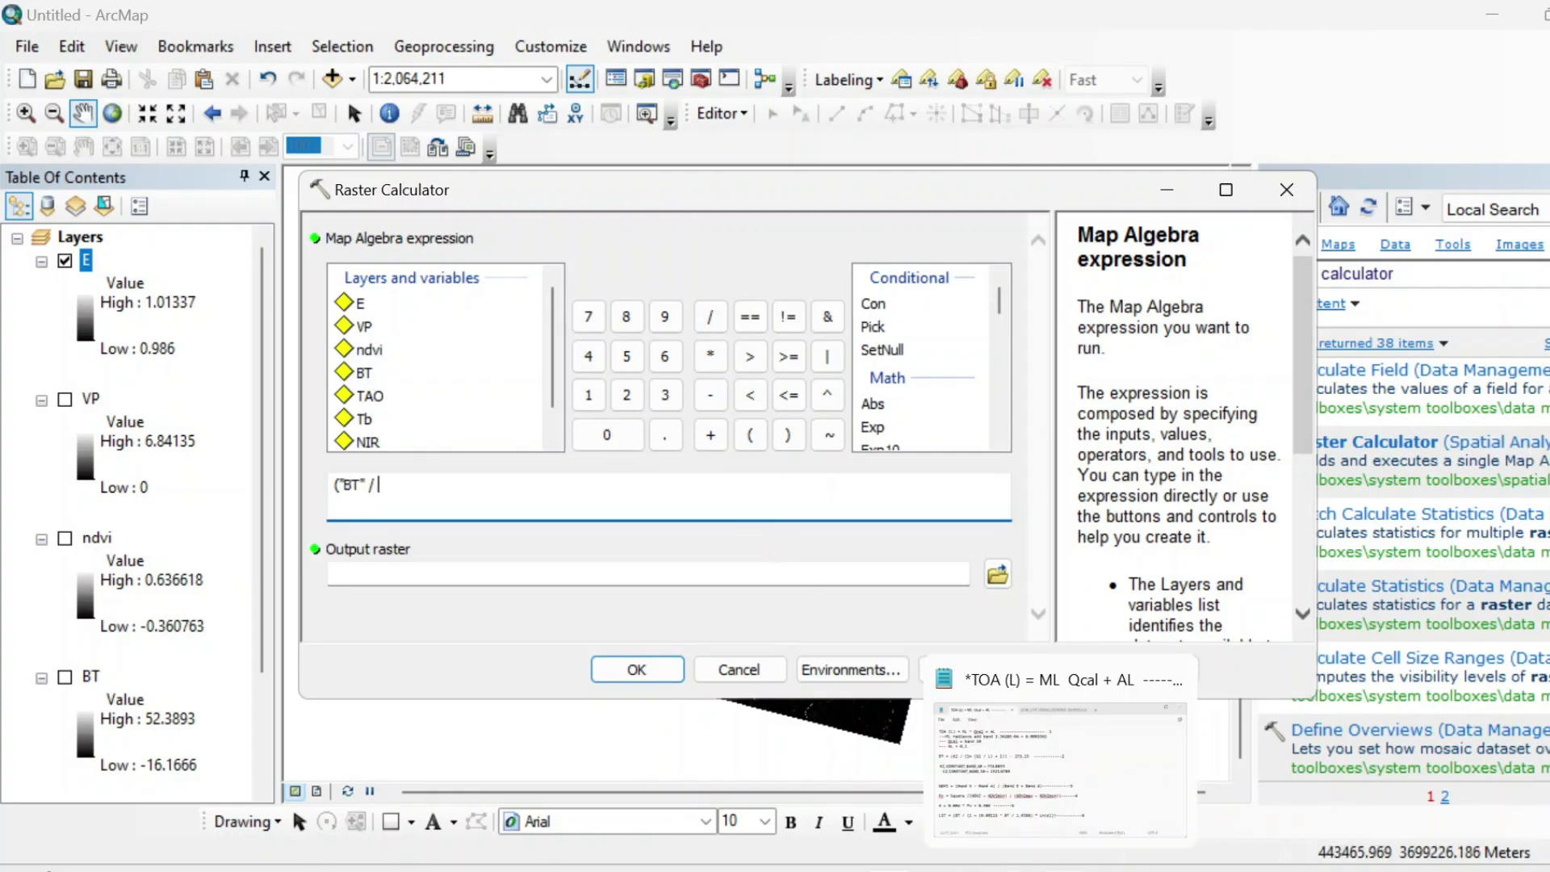
pyautogui.click(1060, 763)
pyautogui.hotkey('alt', 'Tab')
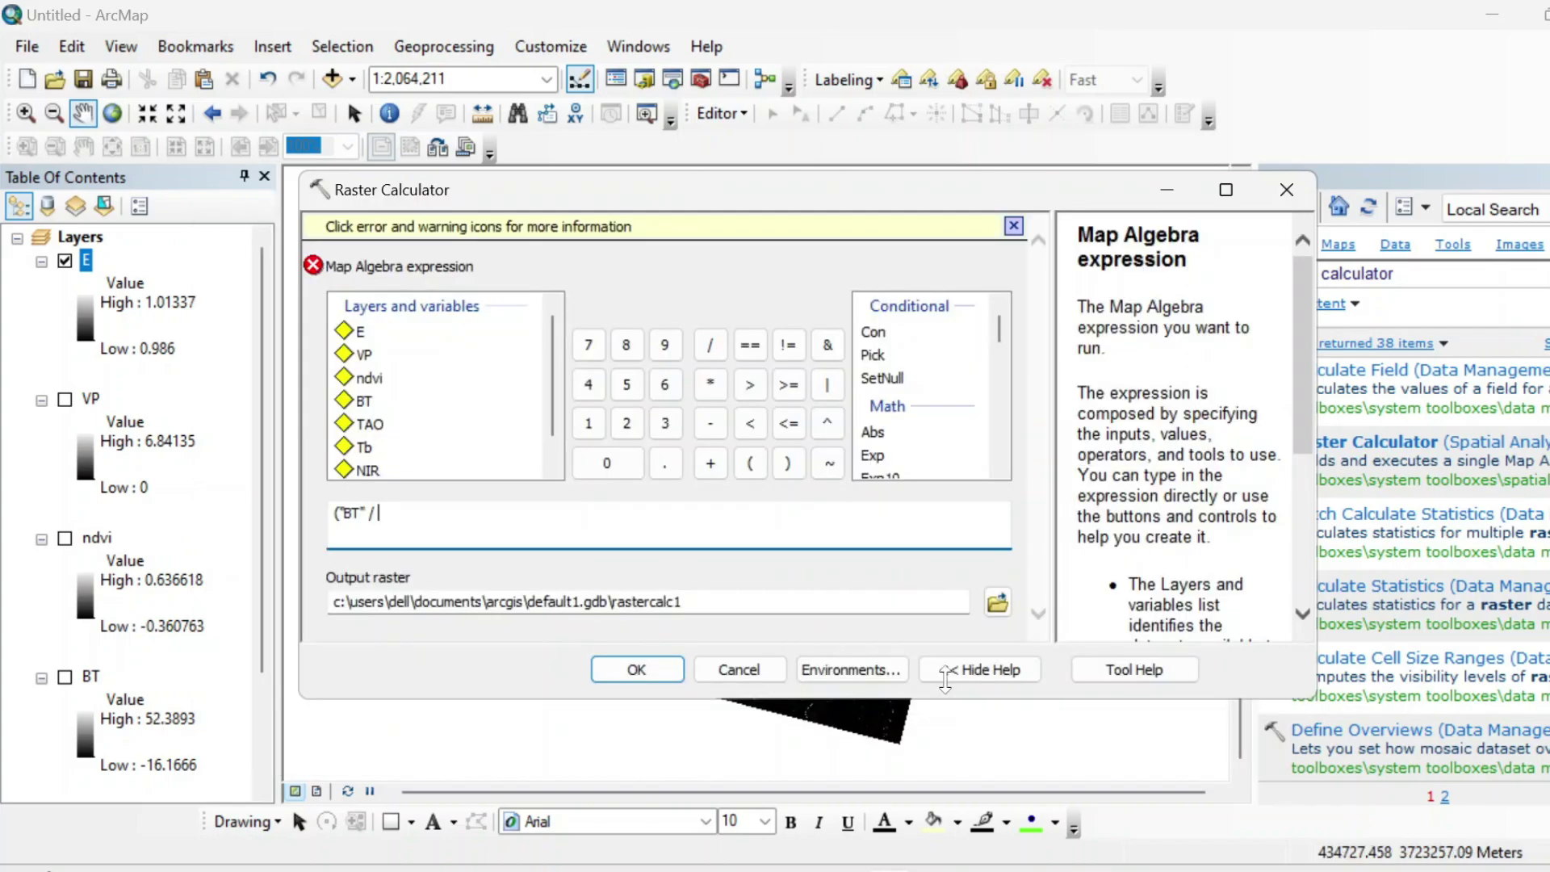
pyautogui.click(750, 463)
pyautogui.click(588, 423)
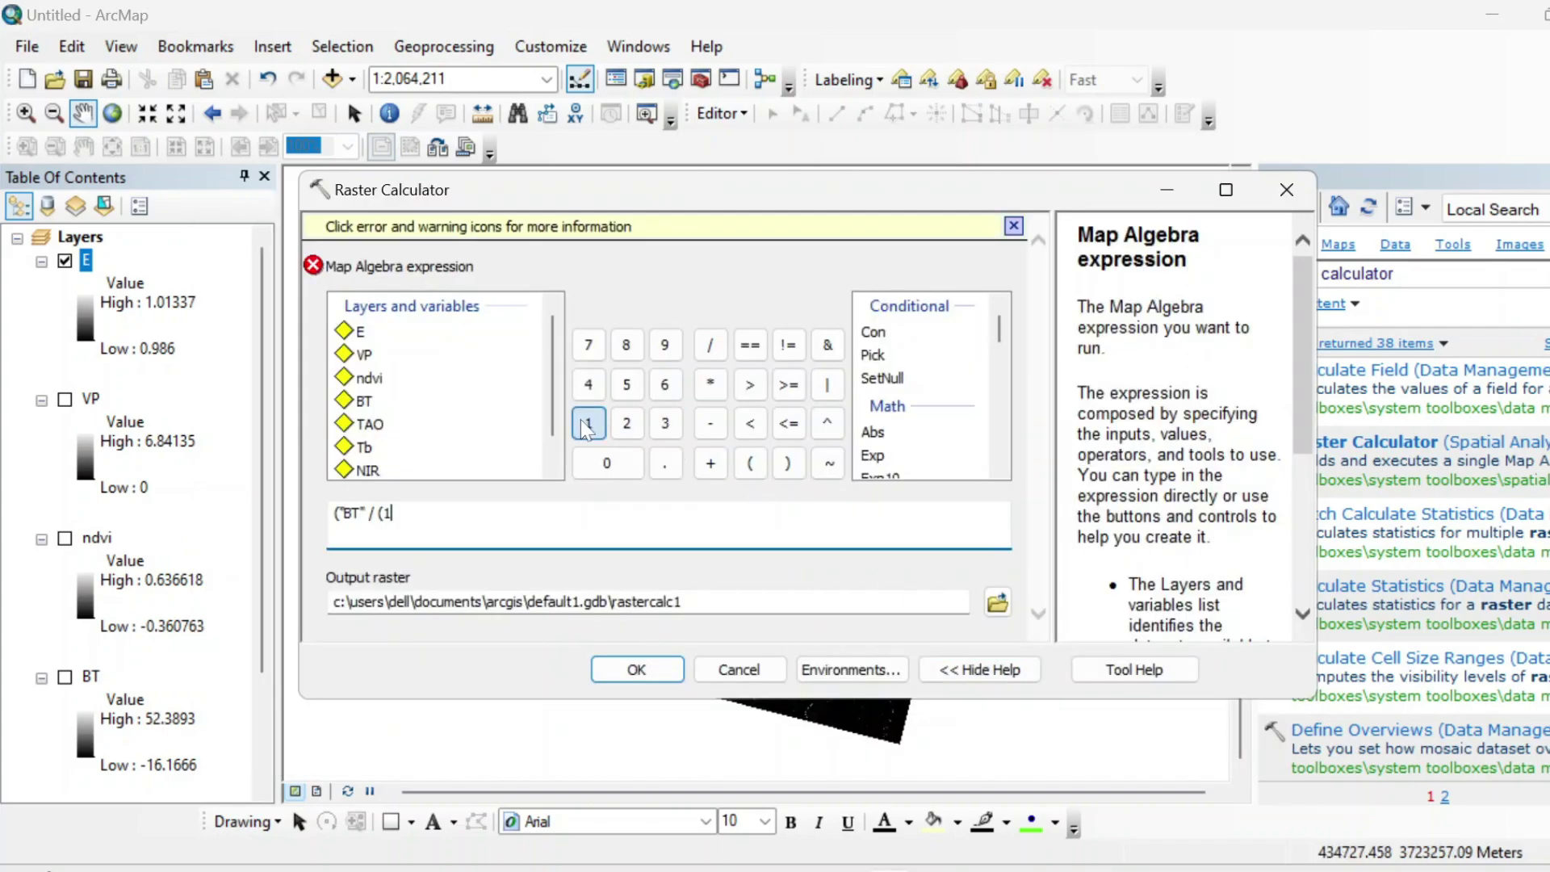
pyautogui.click(710, 463)
# Append an opening parenthesis and the constant 0.00115 to the expression, following the LST formula in the notes.
pyautogui.moveTo(1059, 868)
pyautogui.click(1062, 813)
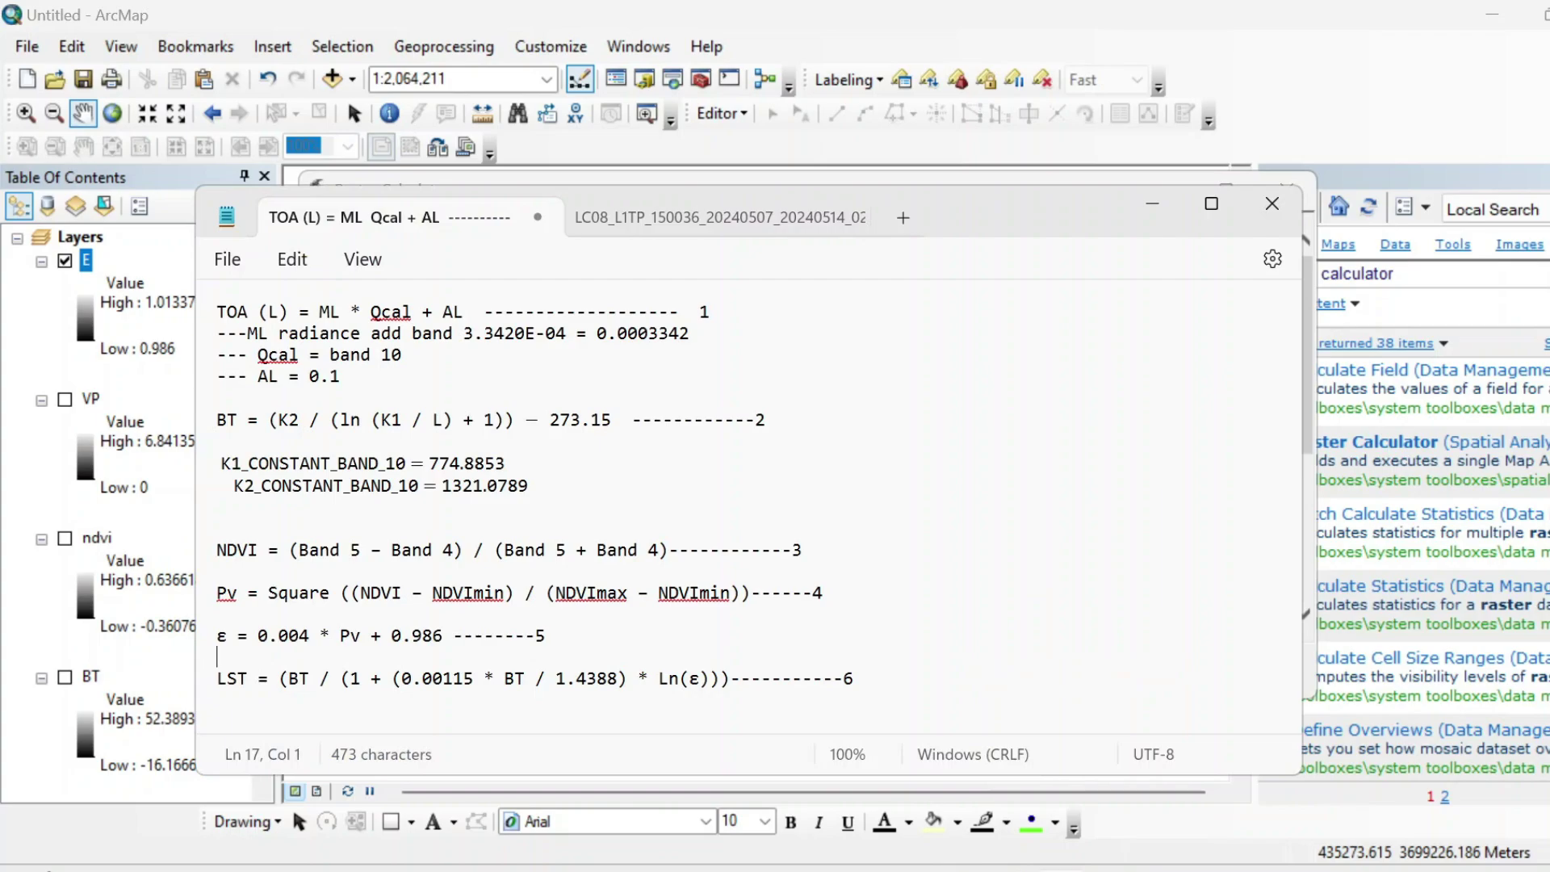
pyautogui.hotkey('alt', 'Tab')
pyautogui.click(750, 463)
pyautogui.write('0.00115')
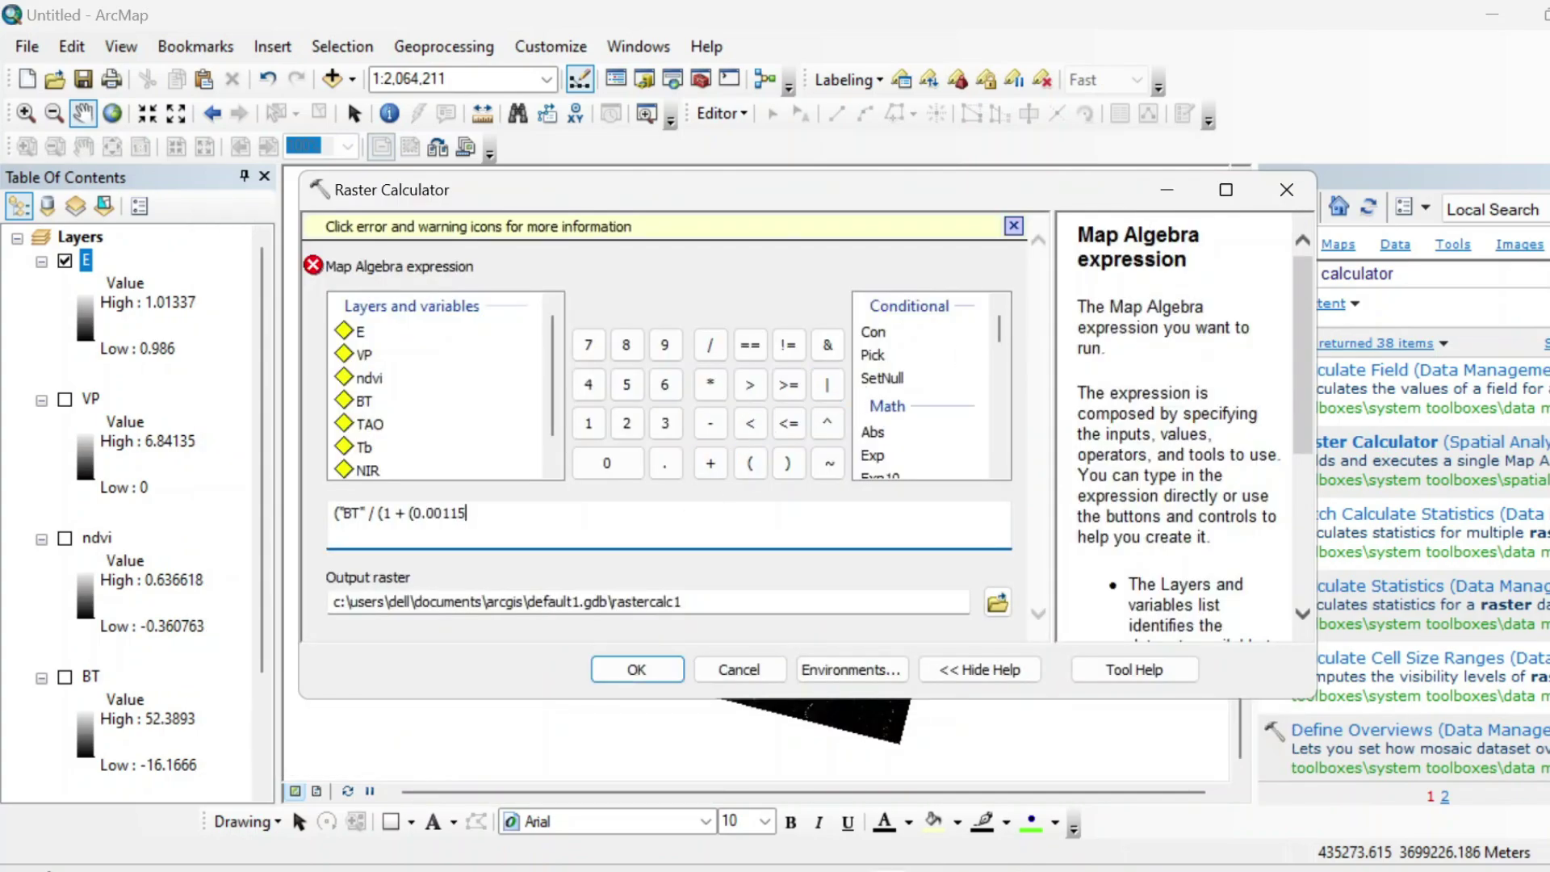
# Recheck the LST formula in the notes and multiply 0.00115 by the BT layer in the expression.
pyautogui.moveTo(1059, 868)
pyautogui.click(1063, 814)
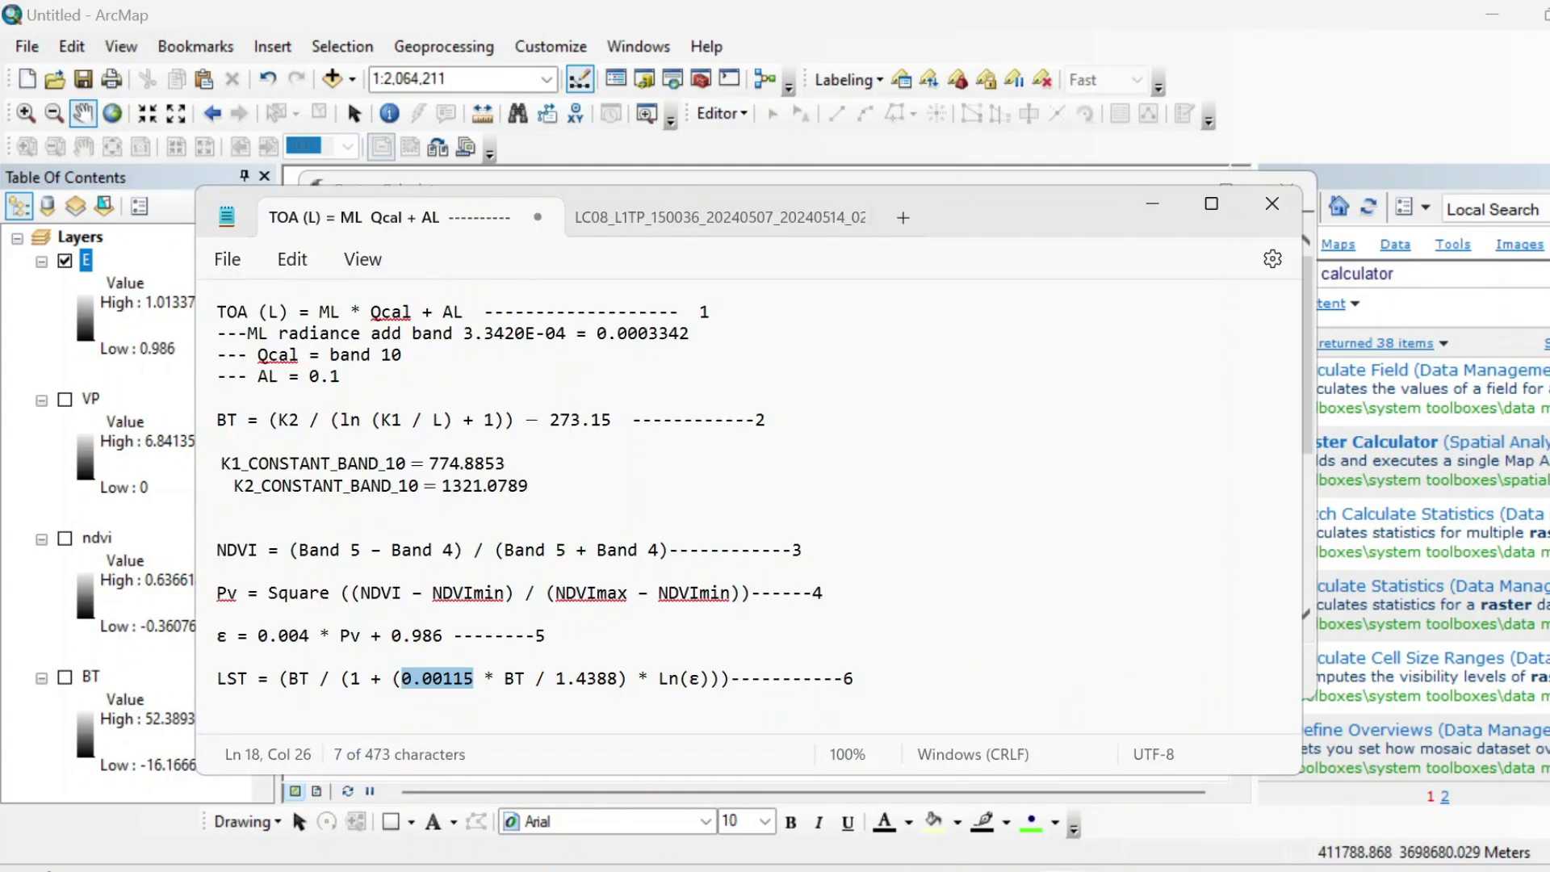
pyautogui.click(1163, 213)
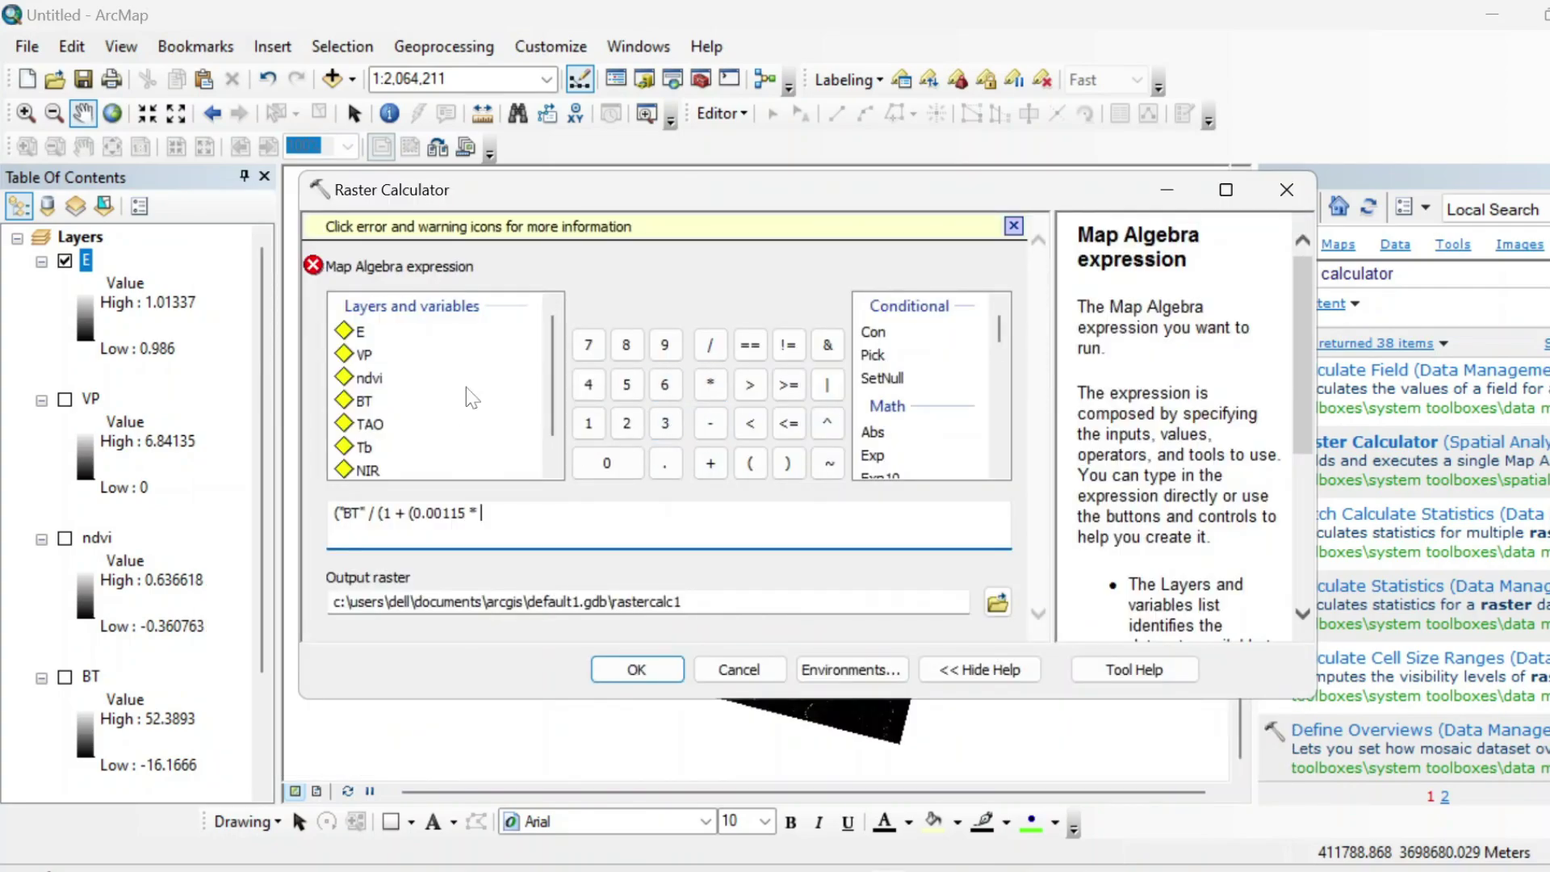
pyautogui.click(364, 401)
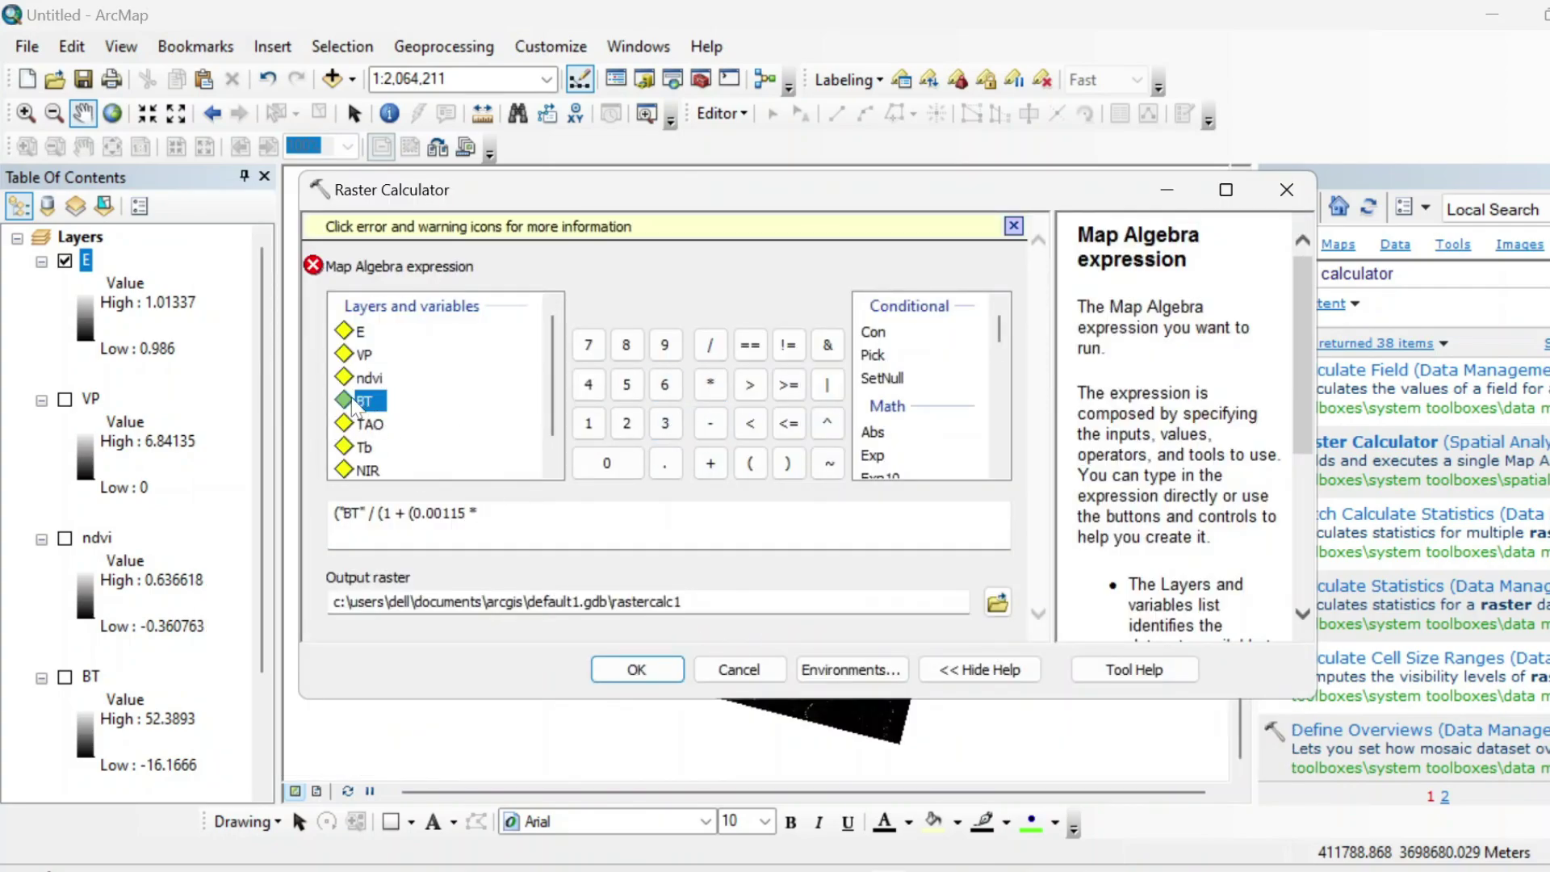
pyautogui.doubleClick(364, 401)
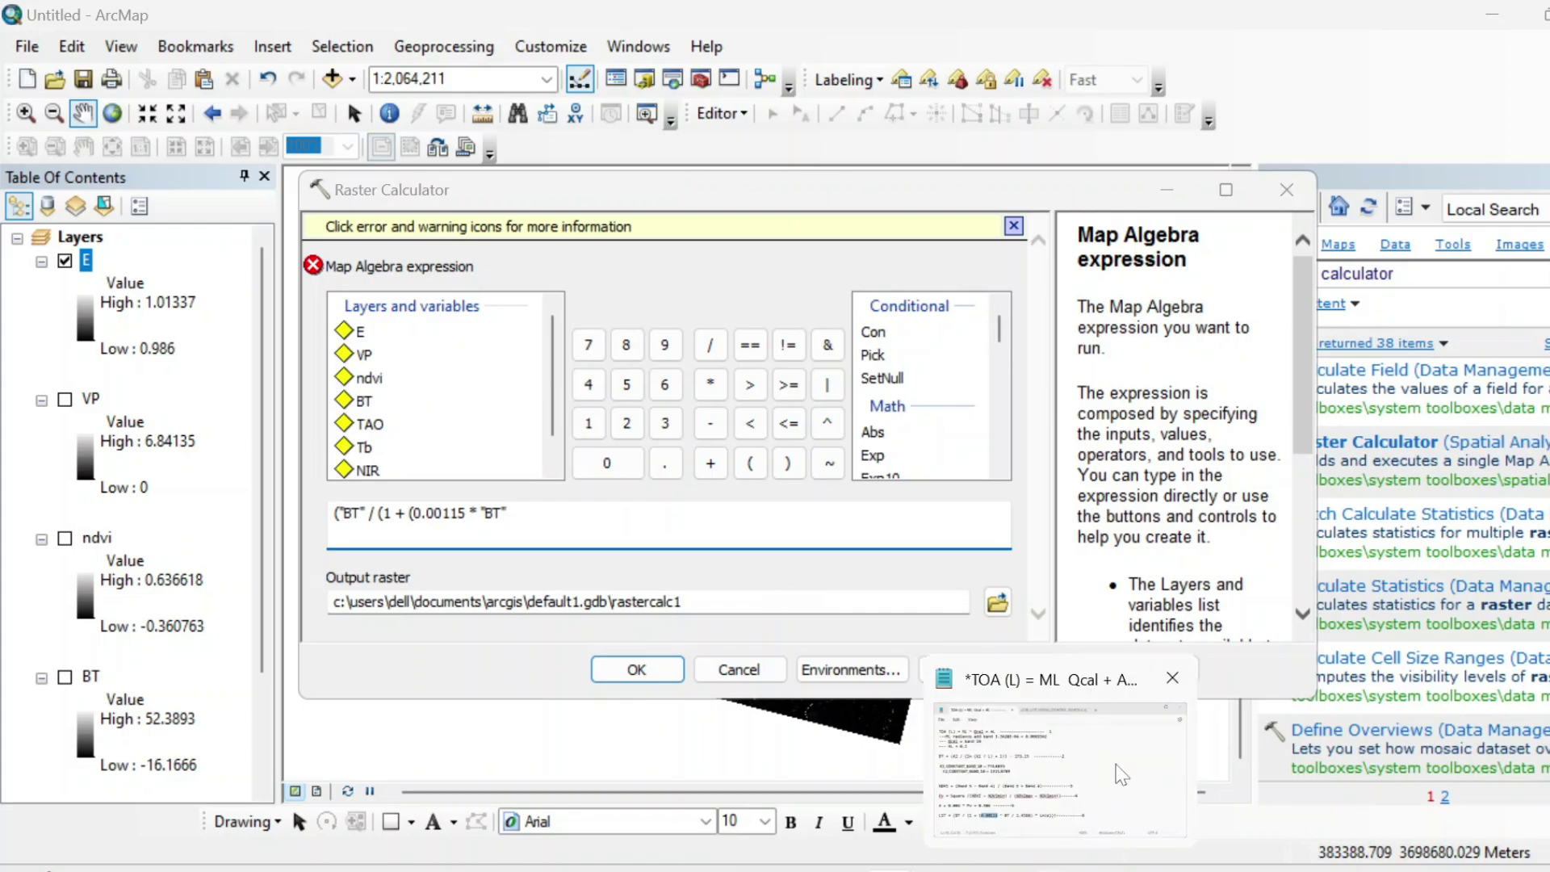
# Copy the constant 1.4388 from the LST formula in the notes.
pyautogui.click(1050, 743)
pyautogui.click(475, 678)
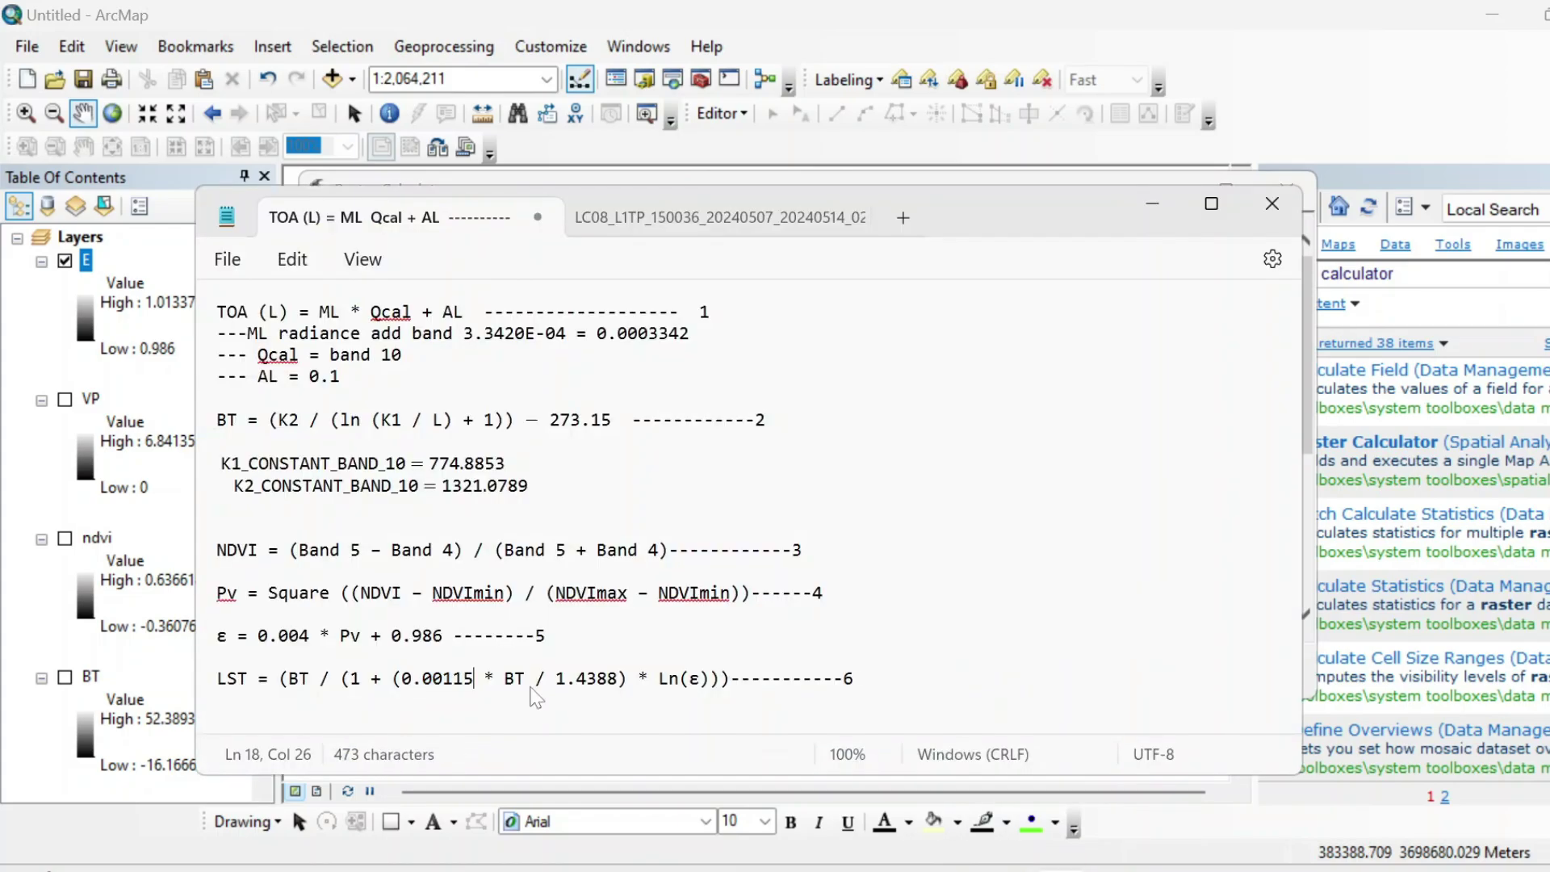
pyautogui.hotkey('shift', 'Right')
pyautogui.hotkey('shift', 'Right')
pyautogui.hotkey('shift', 'Right')
pyautogui.hotkey('shift', 'Right')
pyautogui.hotkey('shift', 'Right')
pyautogui.hotkey('shift', 'Right')
pyautogui.hotkey('ctrl', 'c')
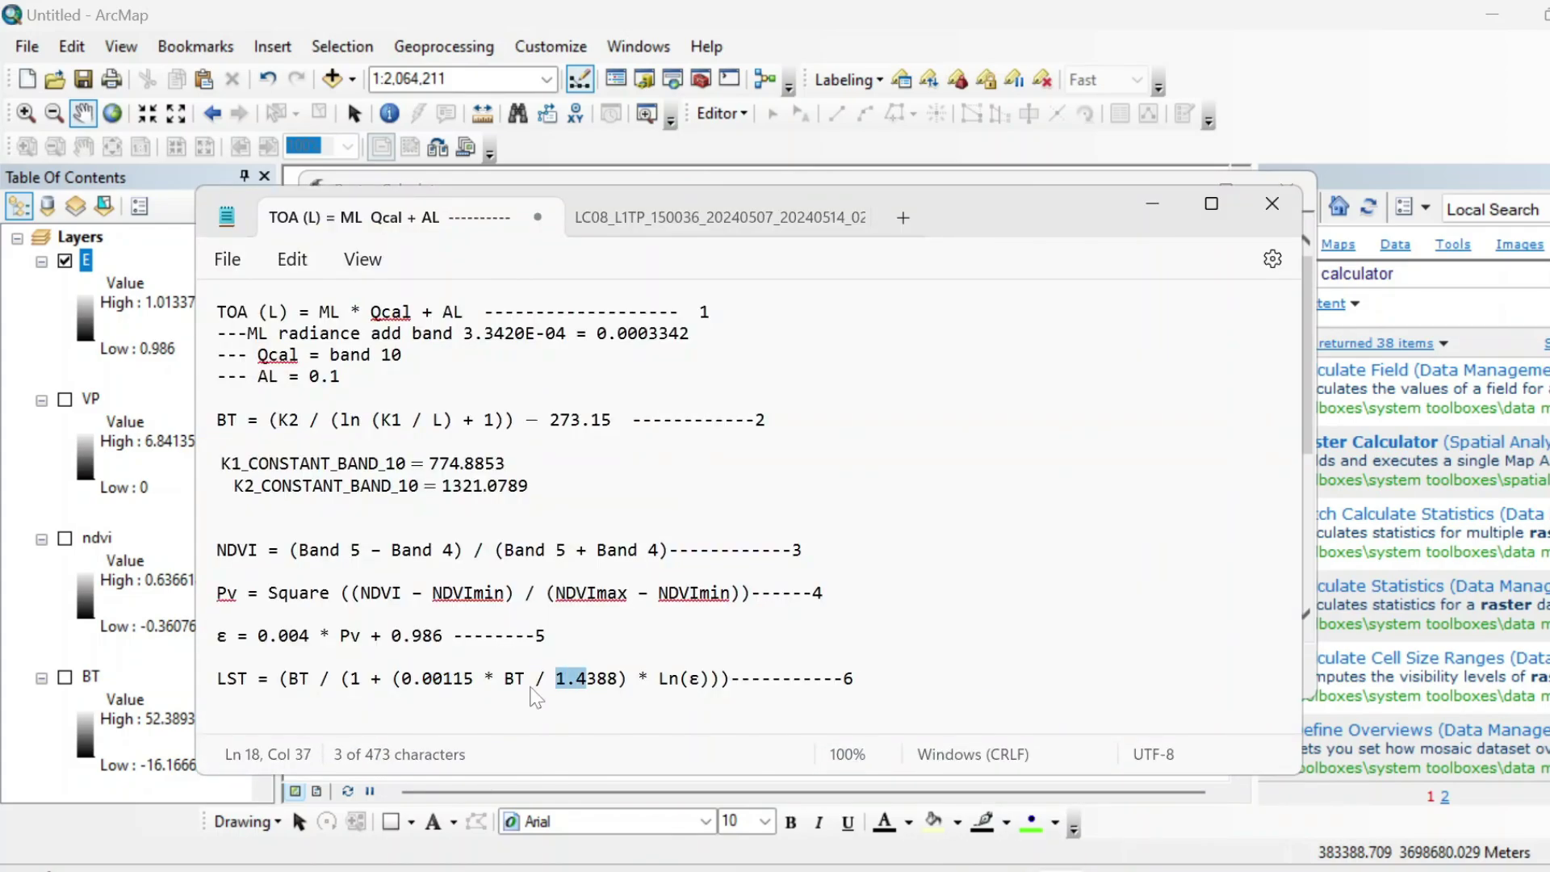
pyautogui.click(1160, 209)
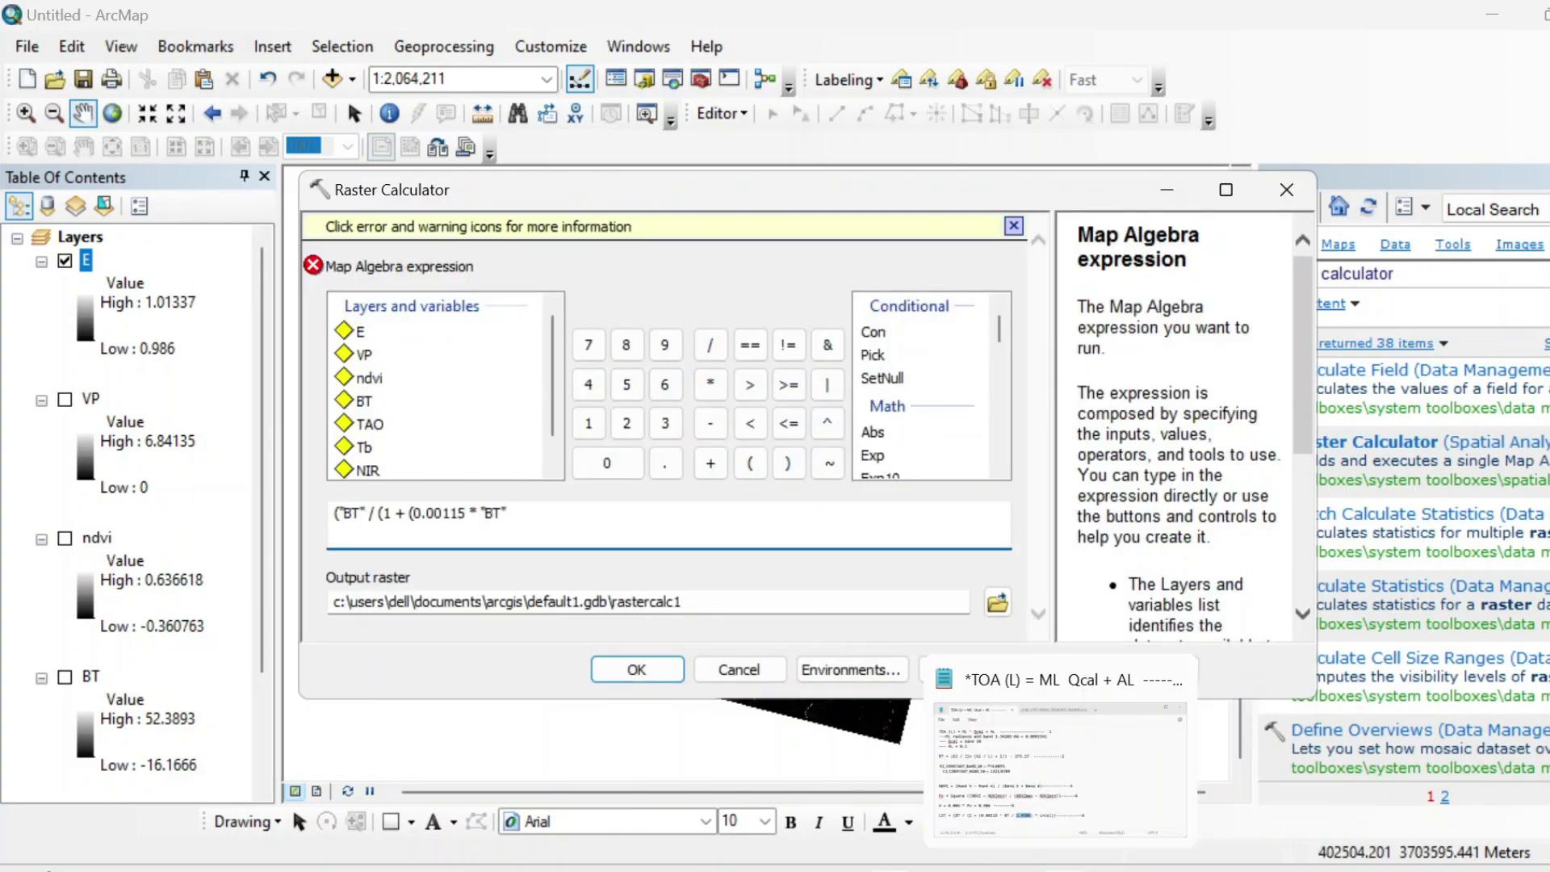
# Append a division by 1.4388 and a closing parenthesis to the expression, following the LST formula.
pyautogui.click(987, 741)
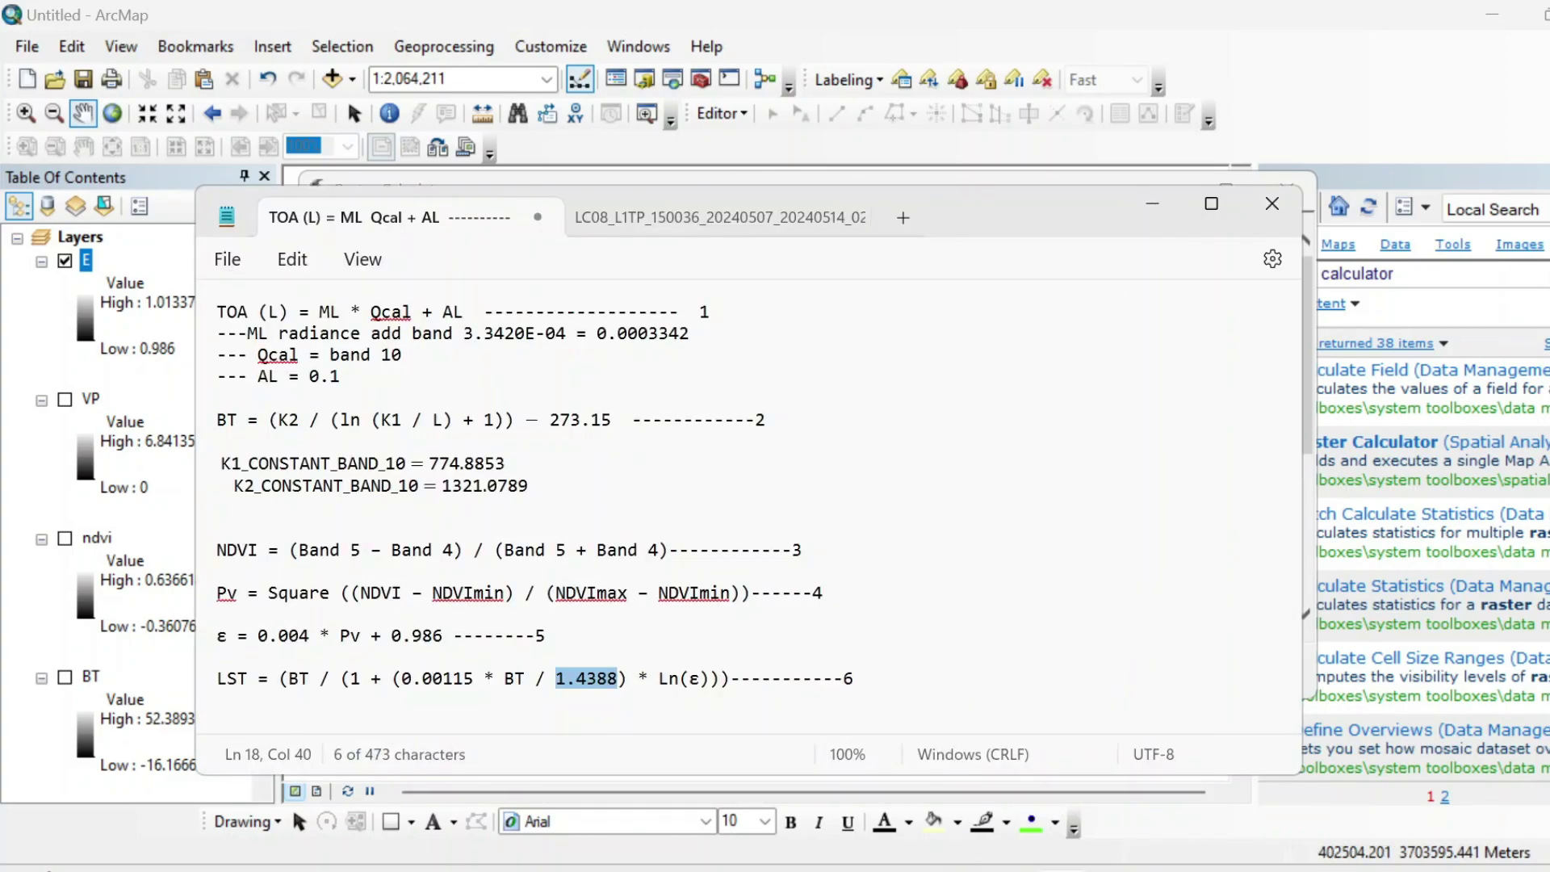
pyautogui.click(1153, 205)
pyautogui.click(710, 345)
pyautogui.hotkey('ctrl', 'v')
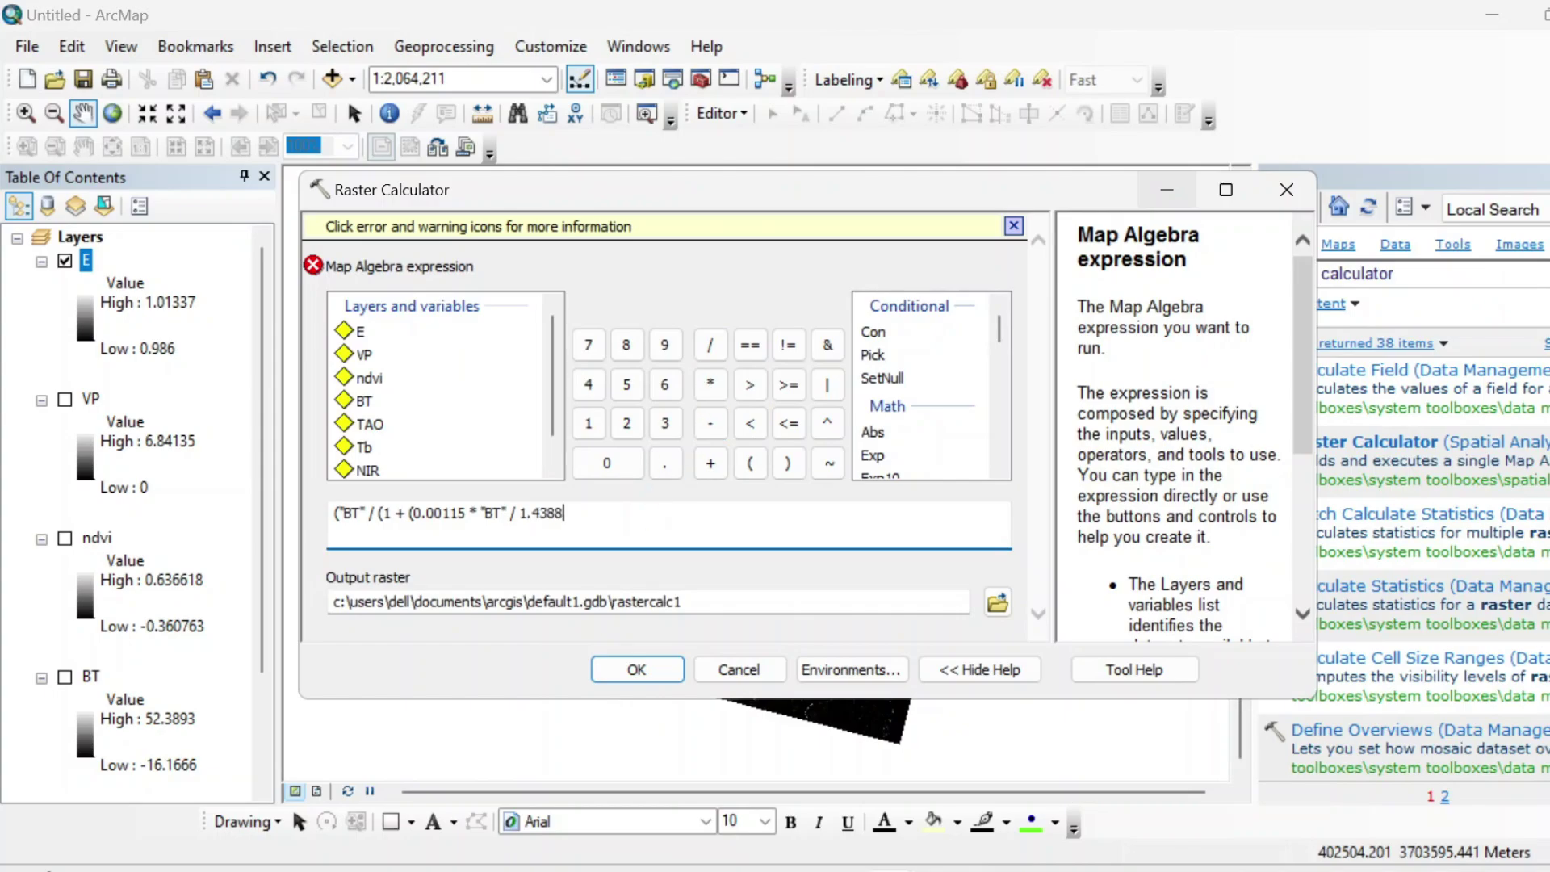
pyautogui.click(787, 462)
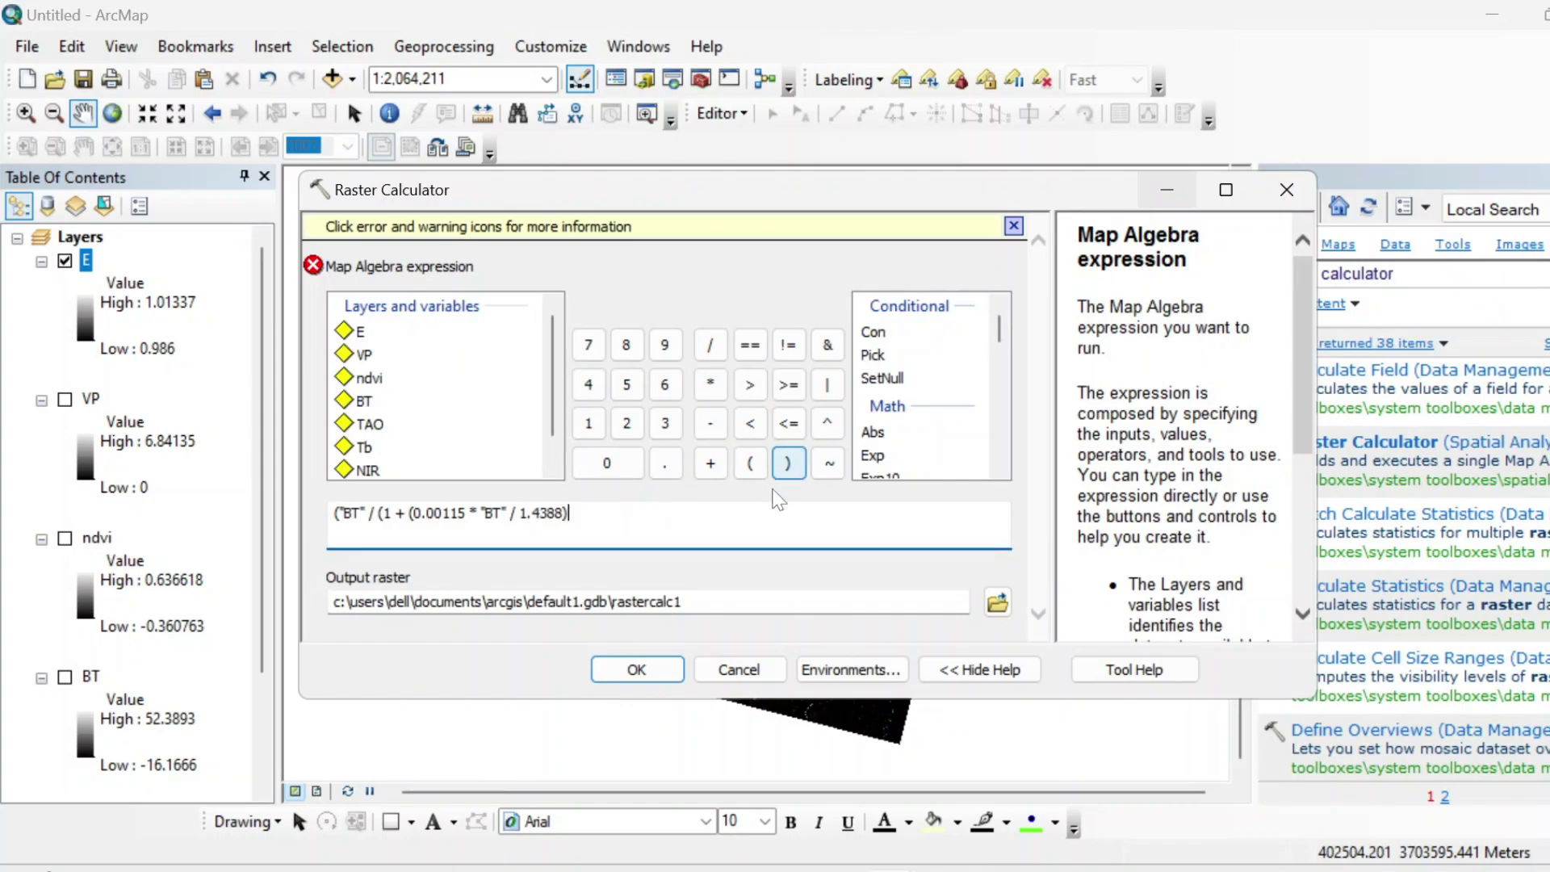
# Check the formula in the notes, then multiply by Ln of the E layer and close the remaining parentheses of the expression.
pyautogui.click(1063, 793)
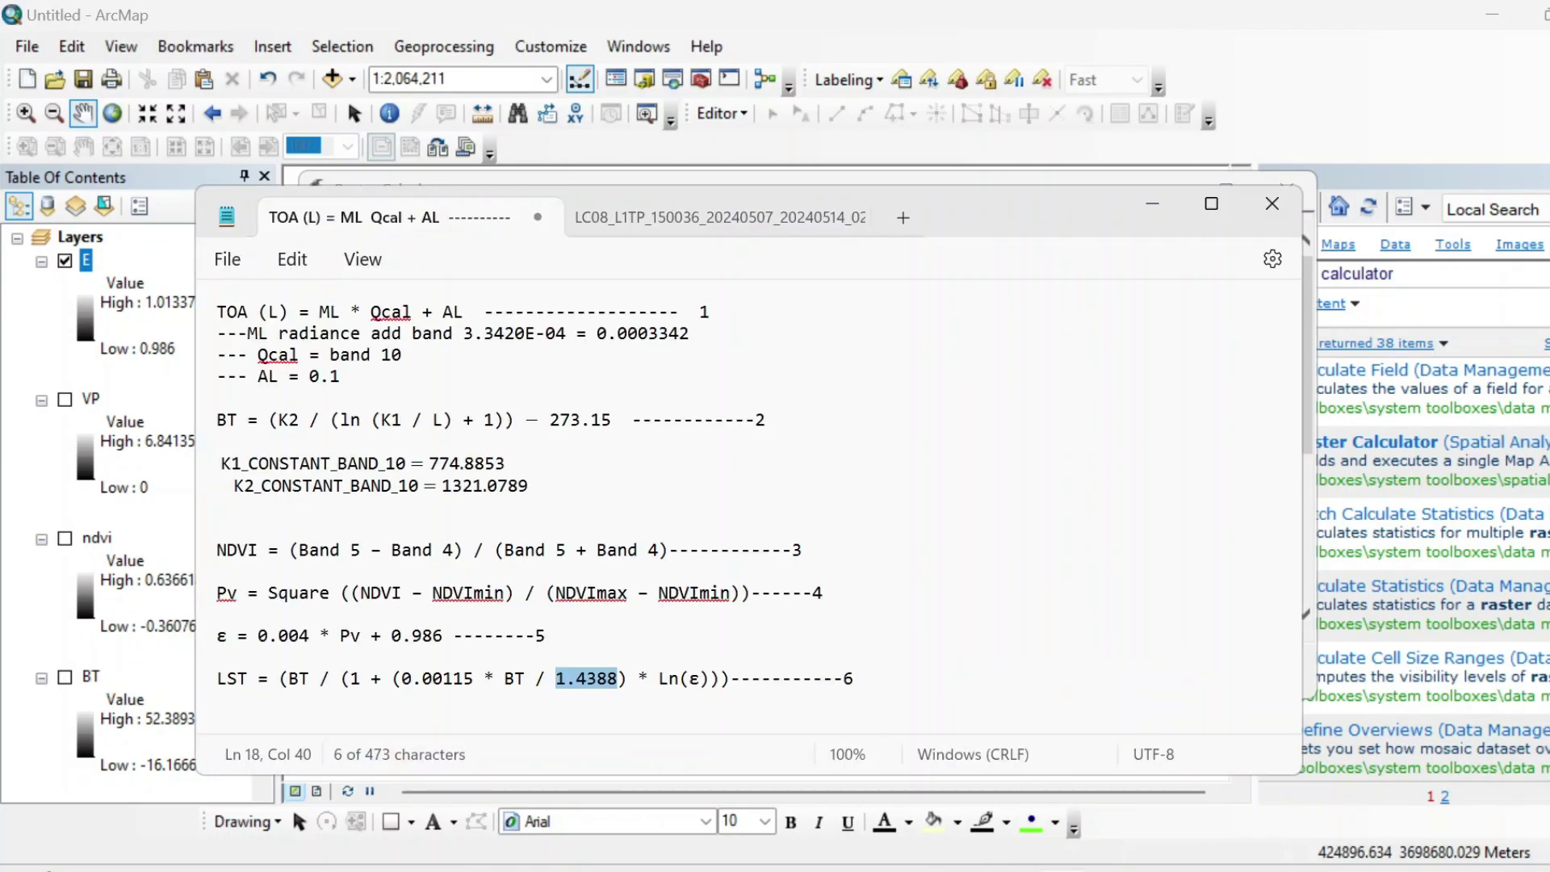
pyautogui.click(1150, 206)
pyautogui.click(710, 384)
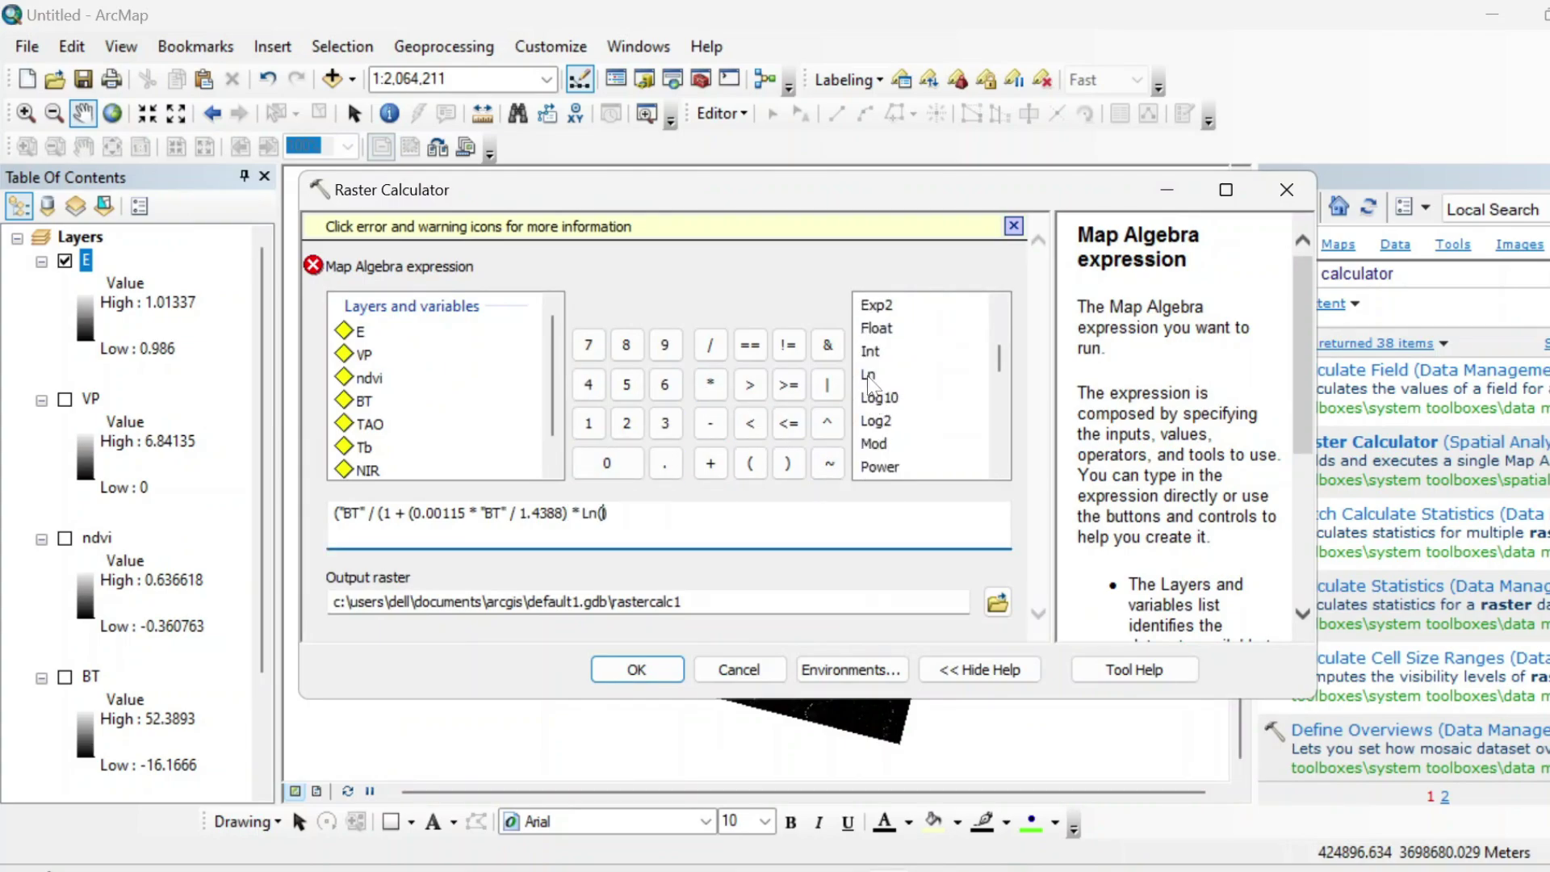
pyautogui.doubleClick(360, 331)
pyautogui.click(783, 464)
pyautogui.click(780, 465)
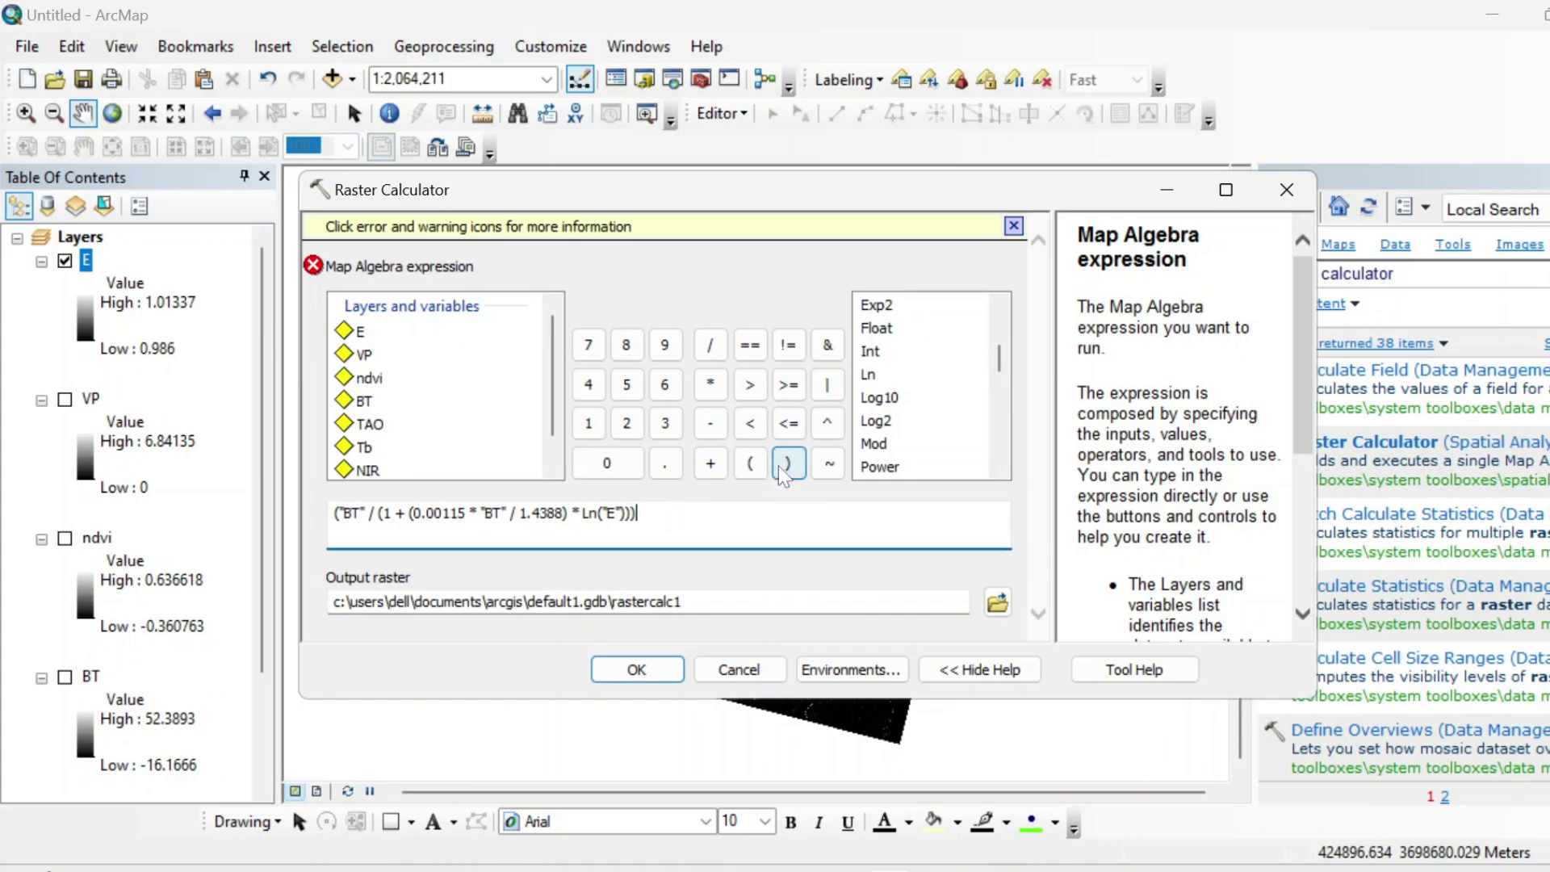
pyautogui.click(787, 465)
# Name the output raster LST in default1.gdb and run the calculation.
pyautogui.click(710, 602)
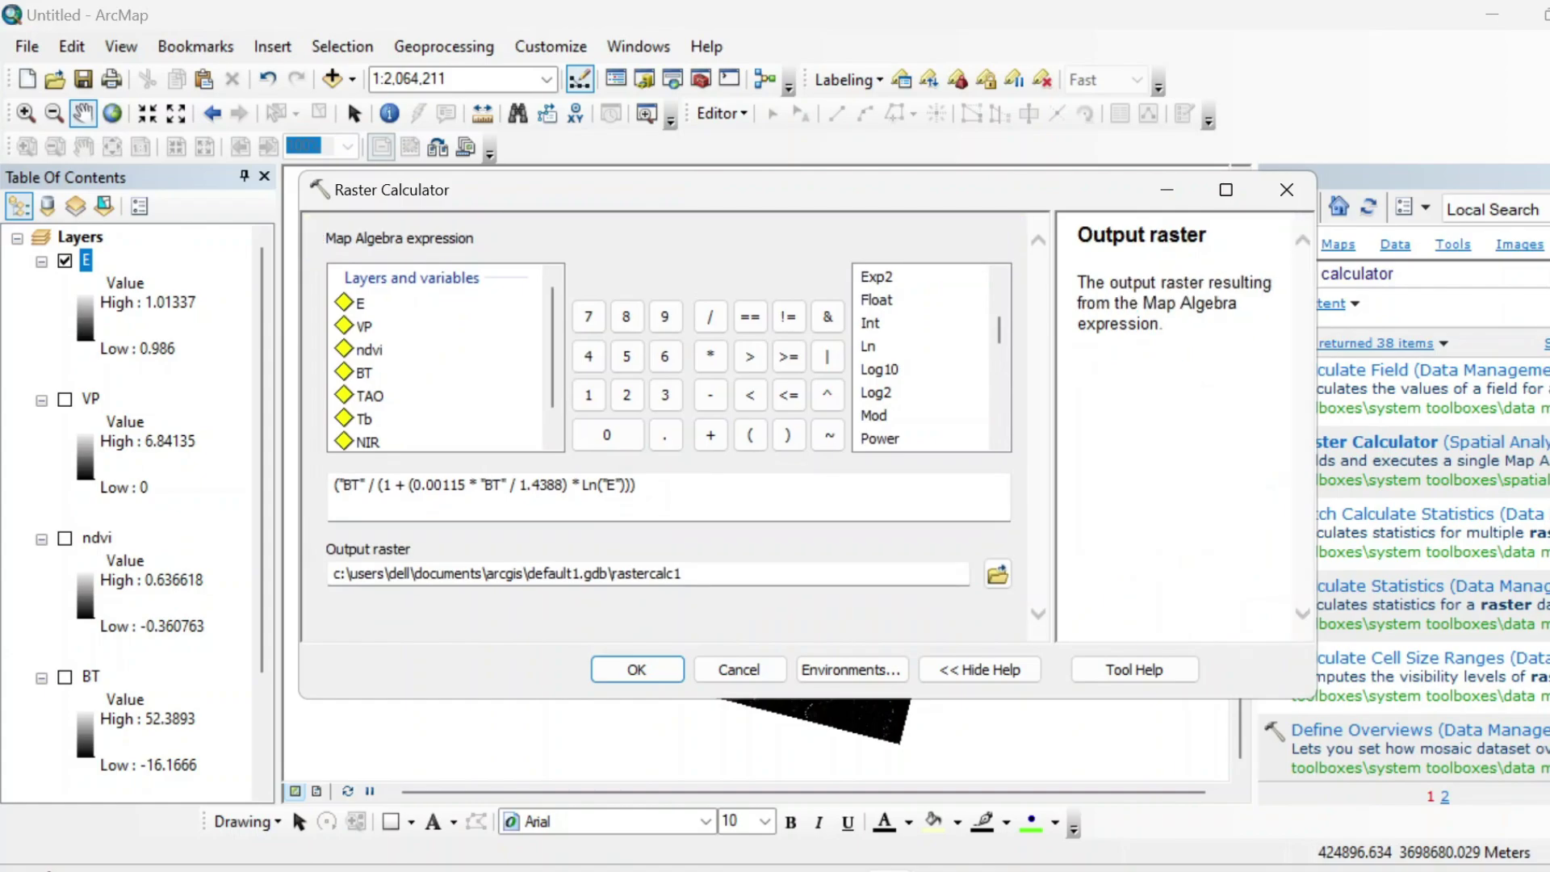
pyautogui.press('BackSpace')
pyautogui.press('BackSpace')
pyautogui.press('BackSpace')
pyautogui.press('BackSpace')
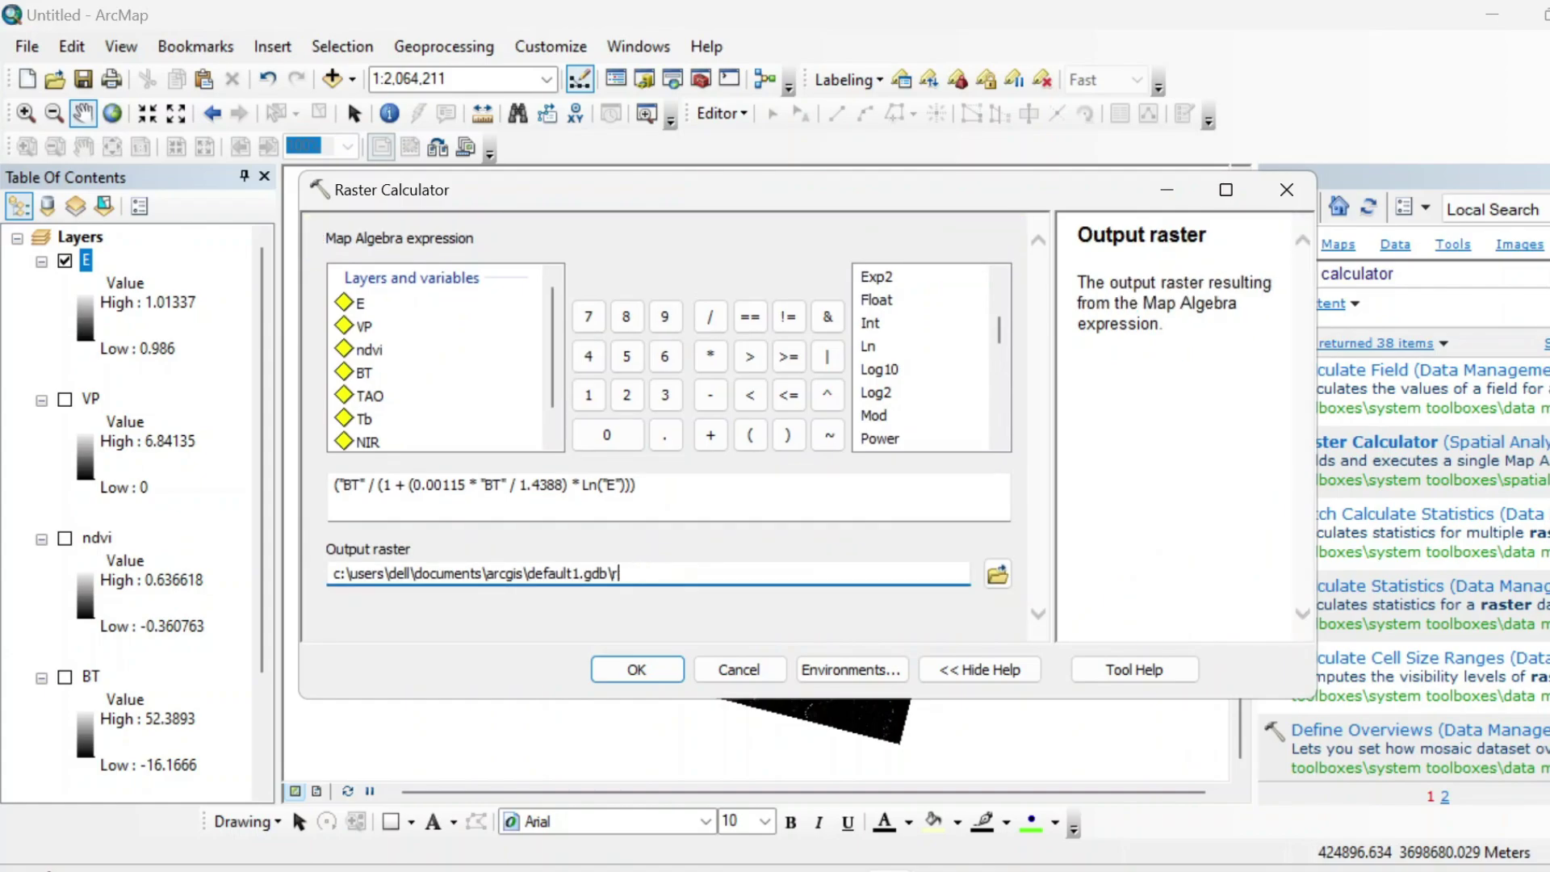
pyautogui.press('BackSpace')
pyautogui.press('capslock')
pyautogui.write('LST')
pyautogui.press('capslock')
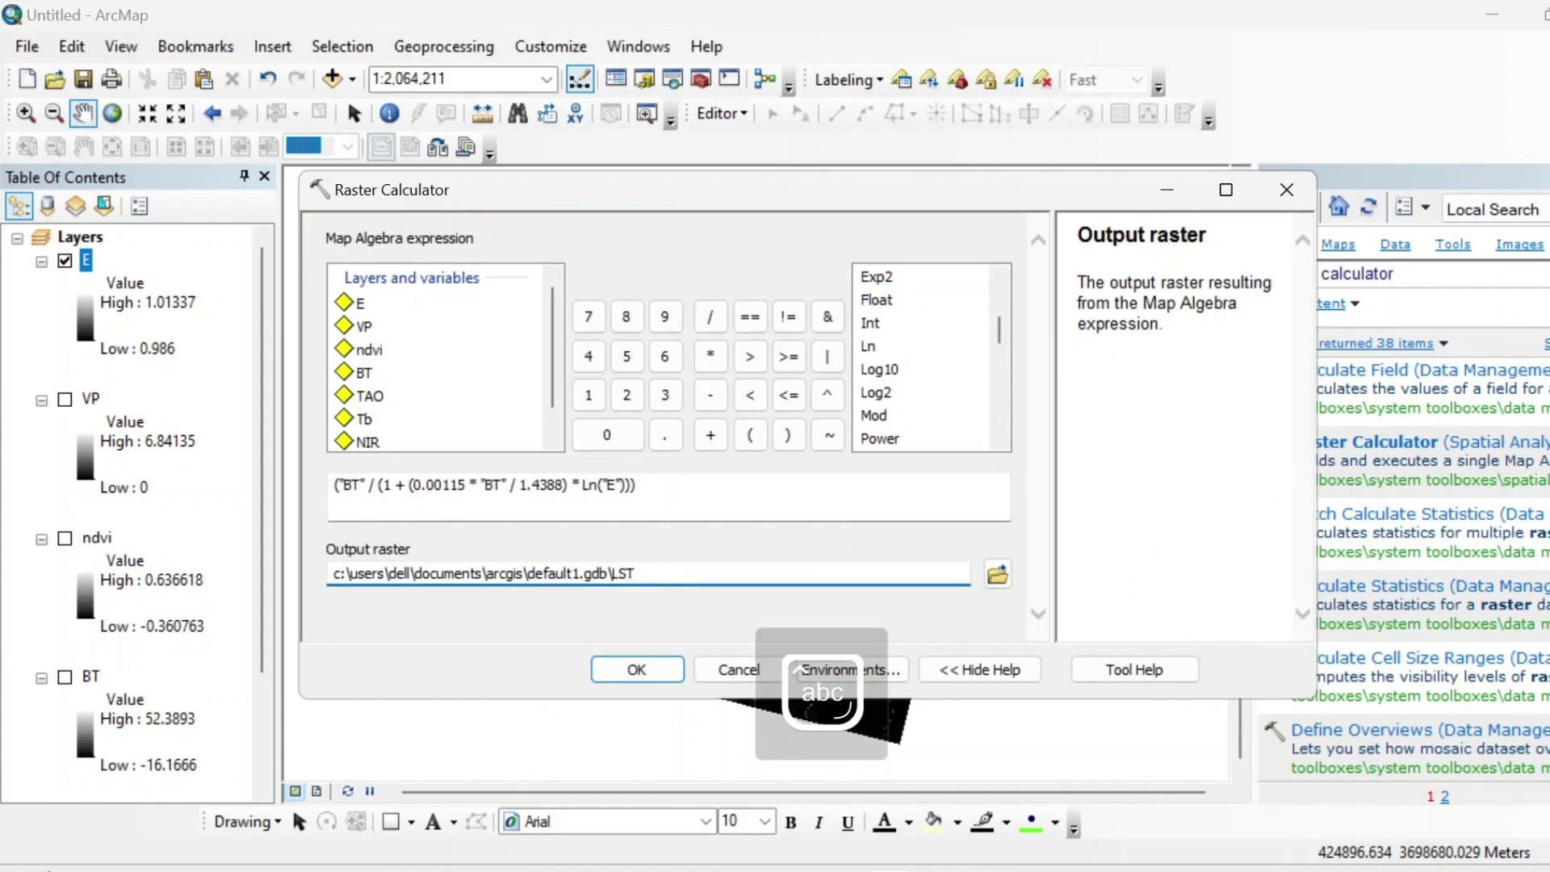
pyautogui.click(618, 671)
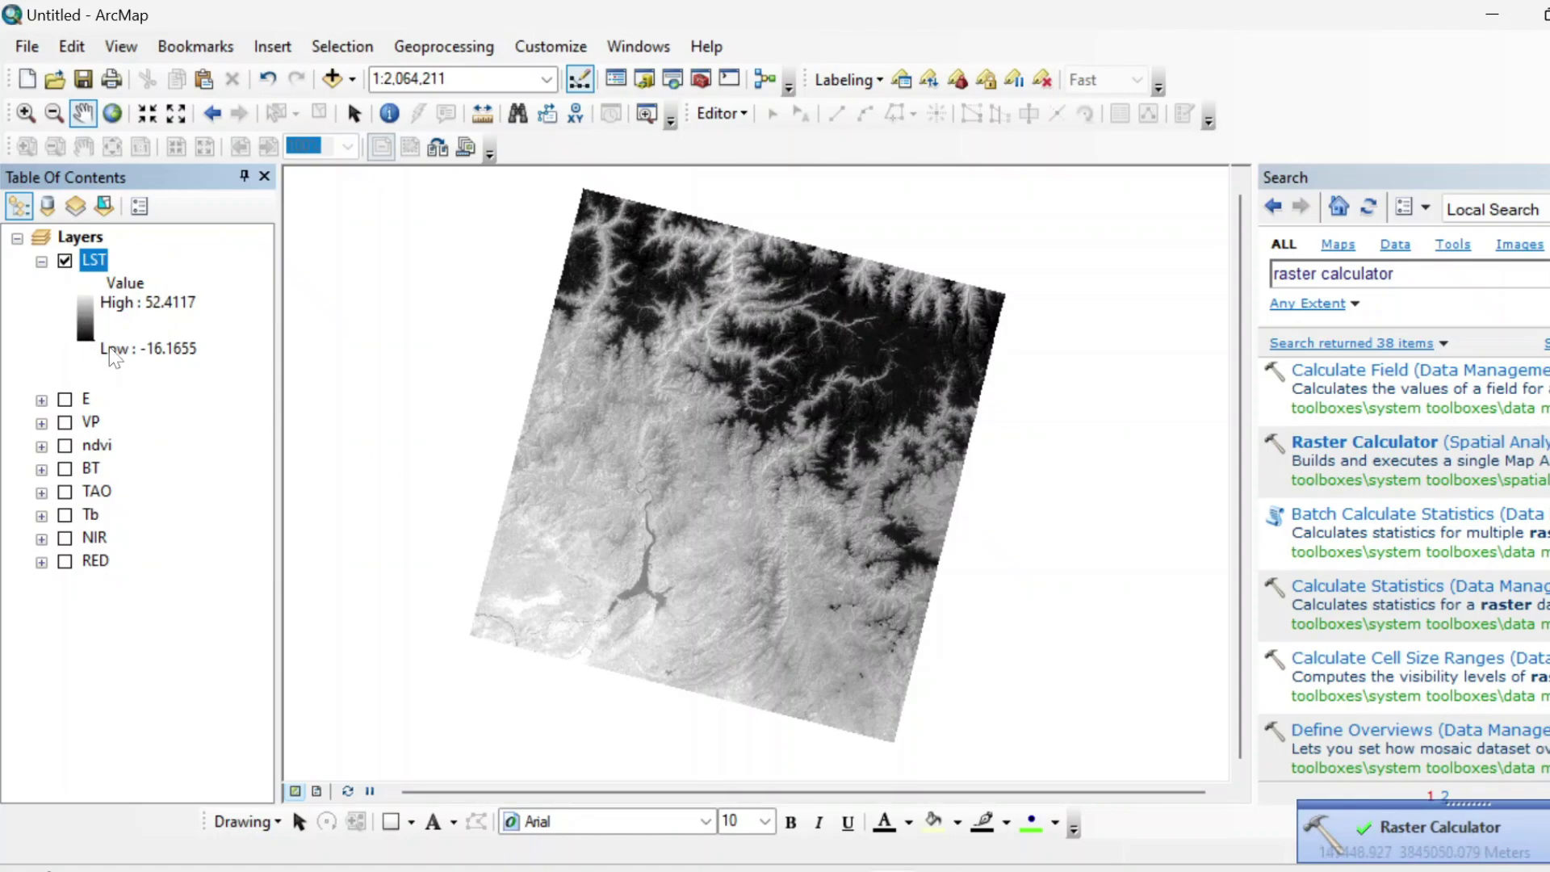
# Apply the red-yellow-cyan-blue color ramp to the LST layer, inverted so that high values are red.
pyautogui.click(84, 324)
pyautogui.click(176, 409)
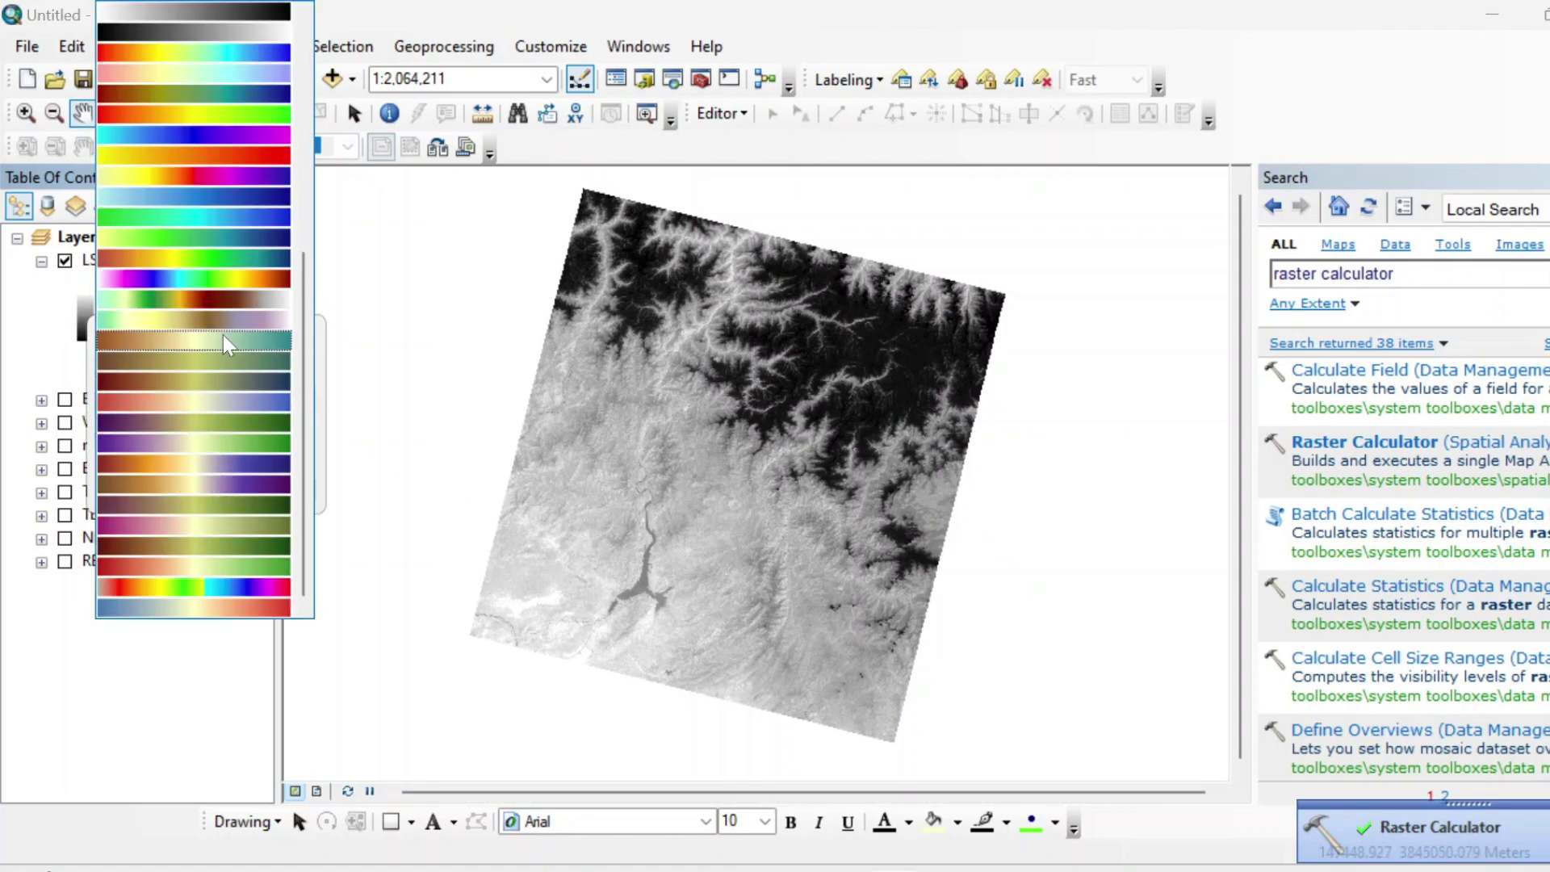
pyautogui.click(191, 62)
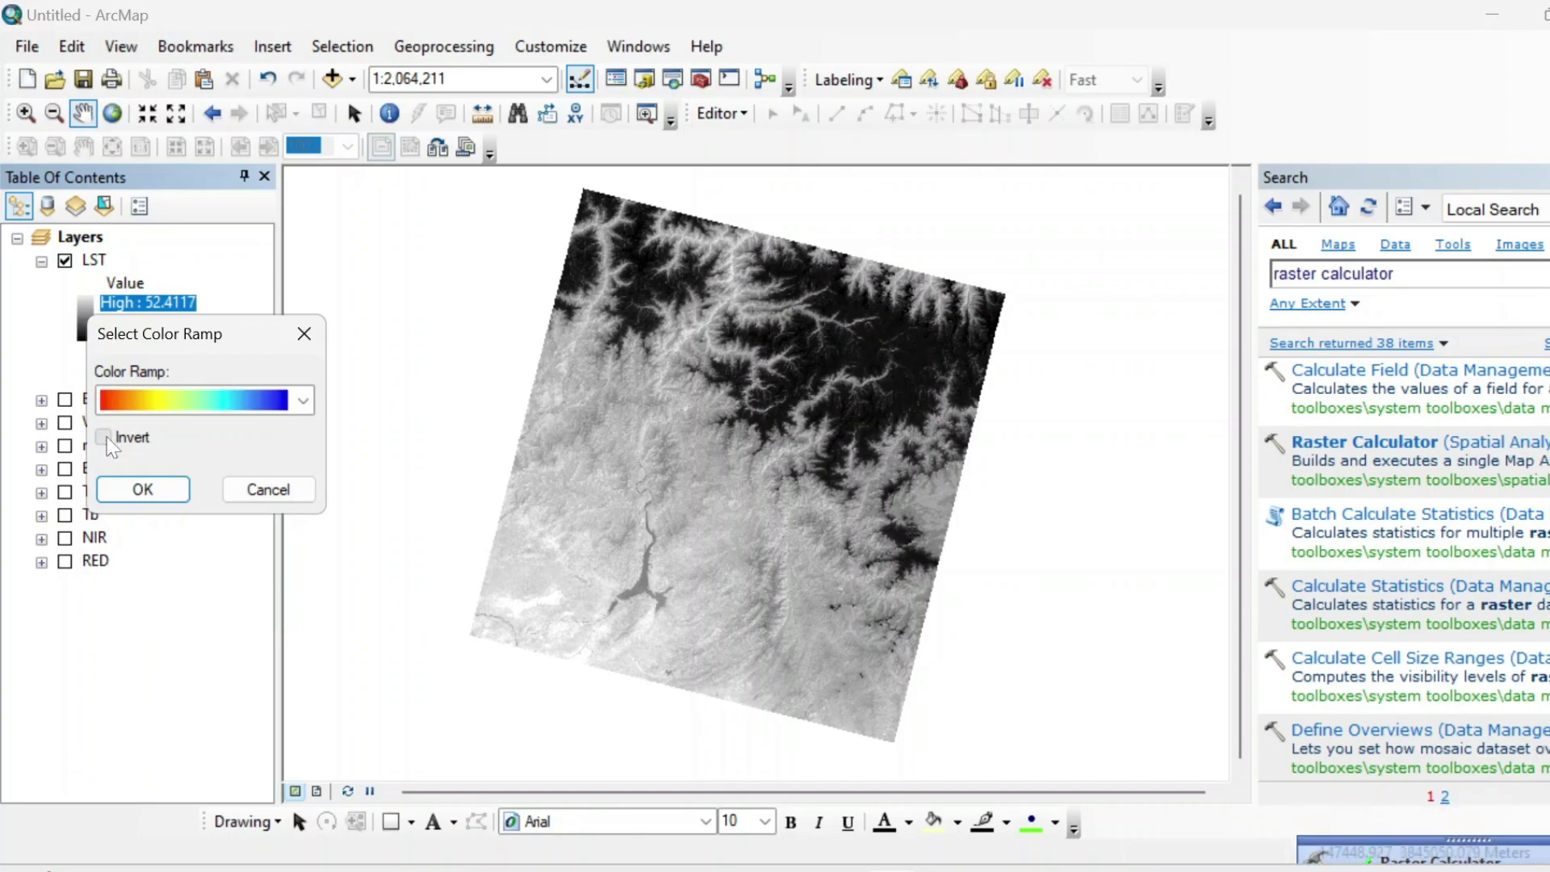
pyautogui.click(139, 487)
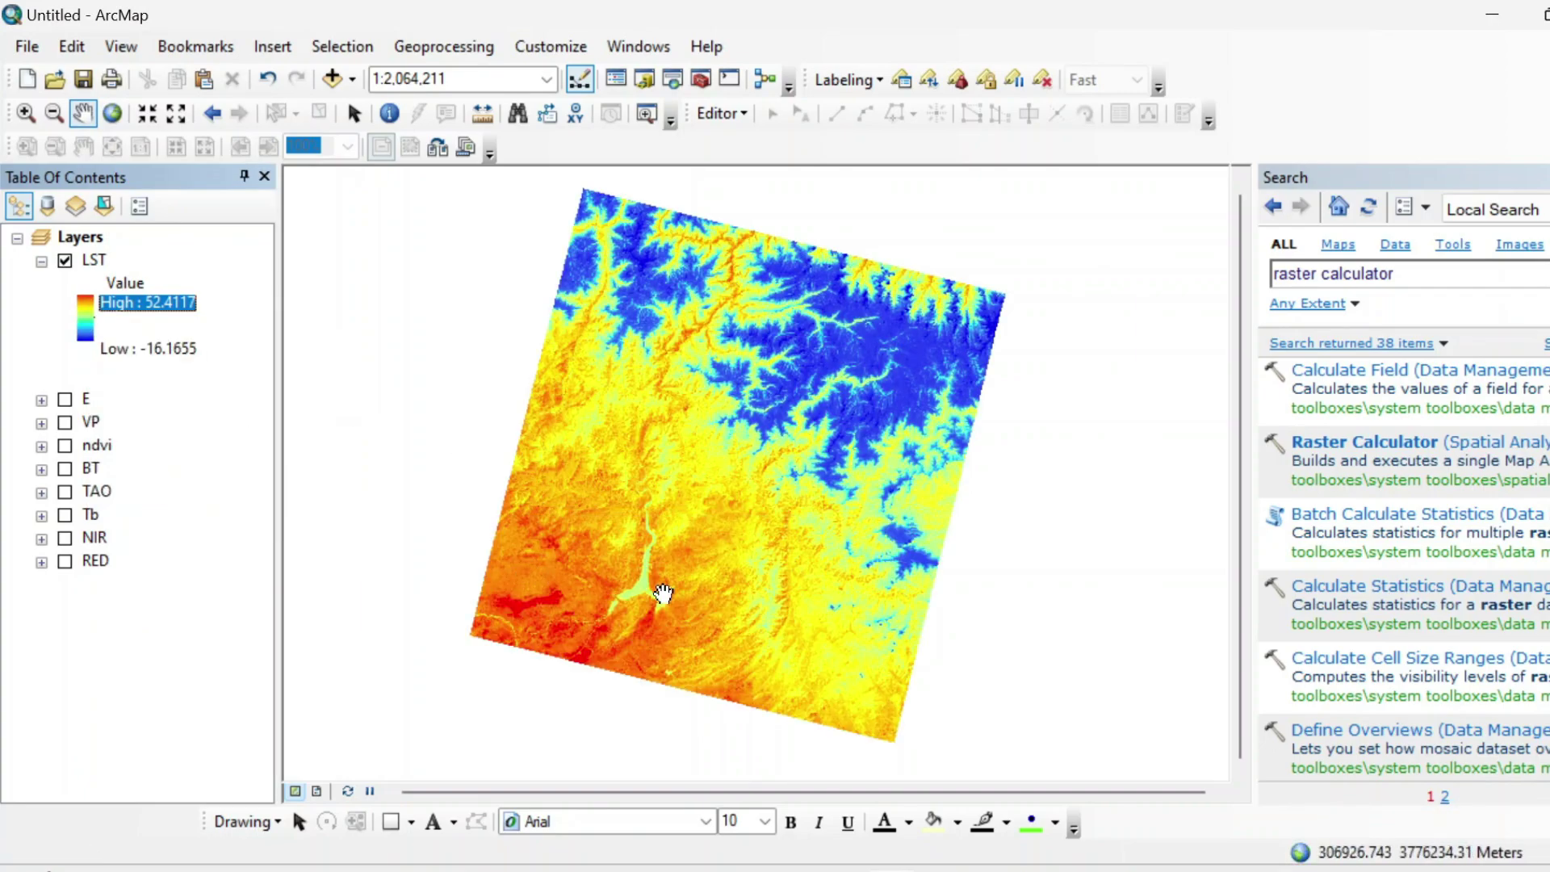
# Frame the reservoir area and clip the LST raster to the displayed extent with Image Analysis.
pyautogui.scroll(2, 615, 614)
pyautogui.scroll(-3, 615, 616)
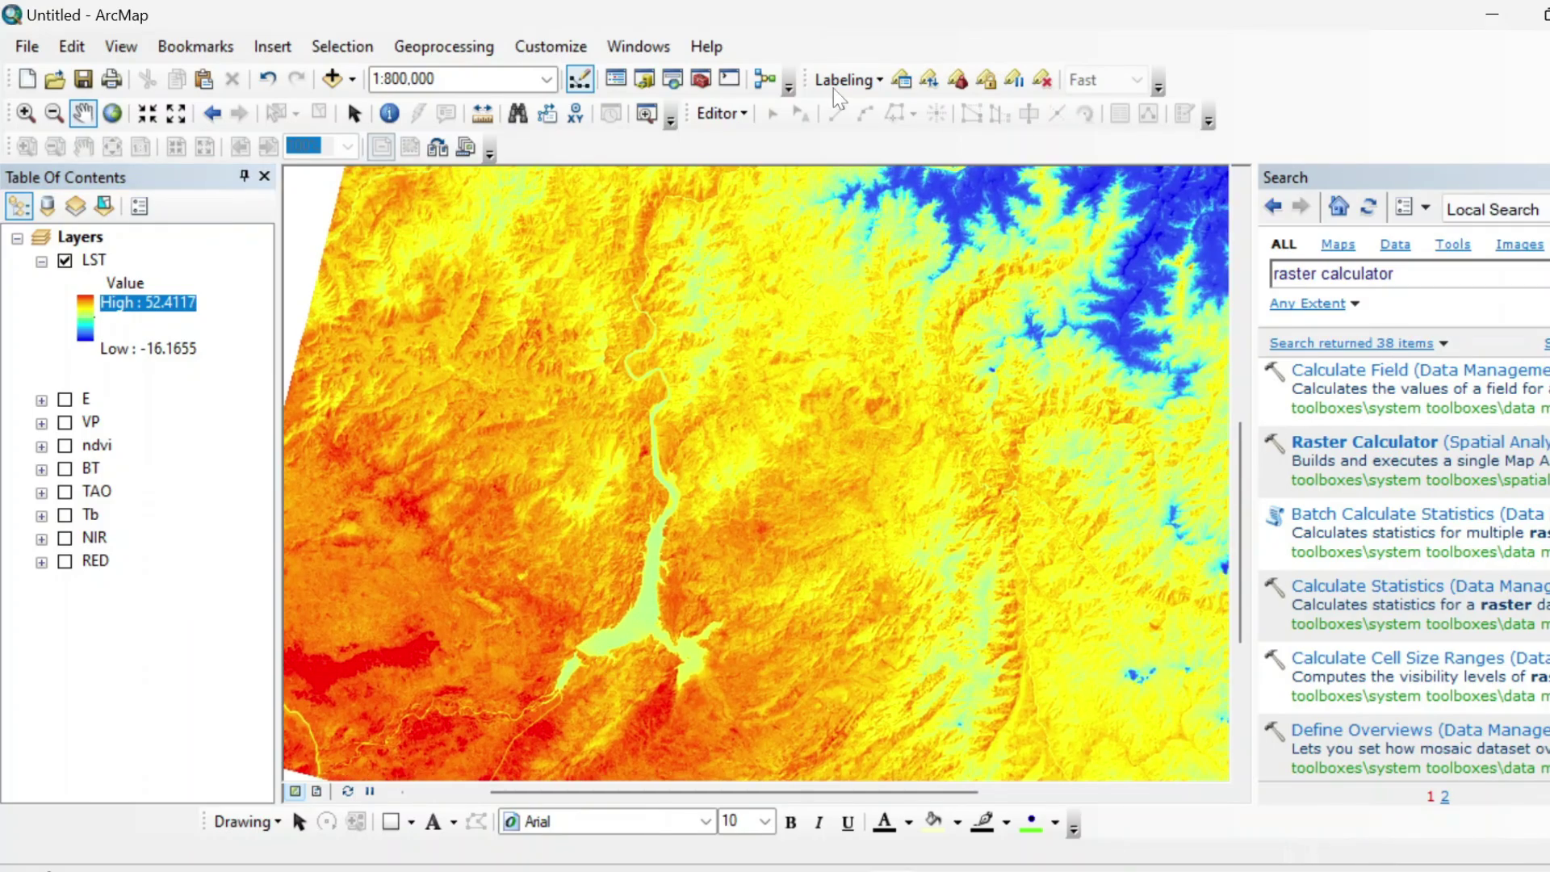
pyautogui.click(639, 46)
pyautogui.click(670, 252)
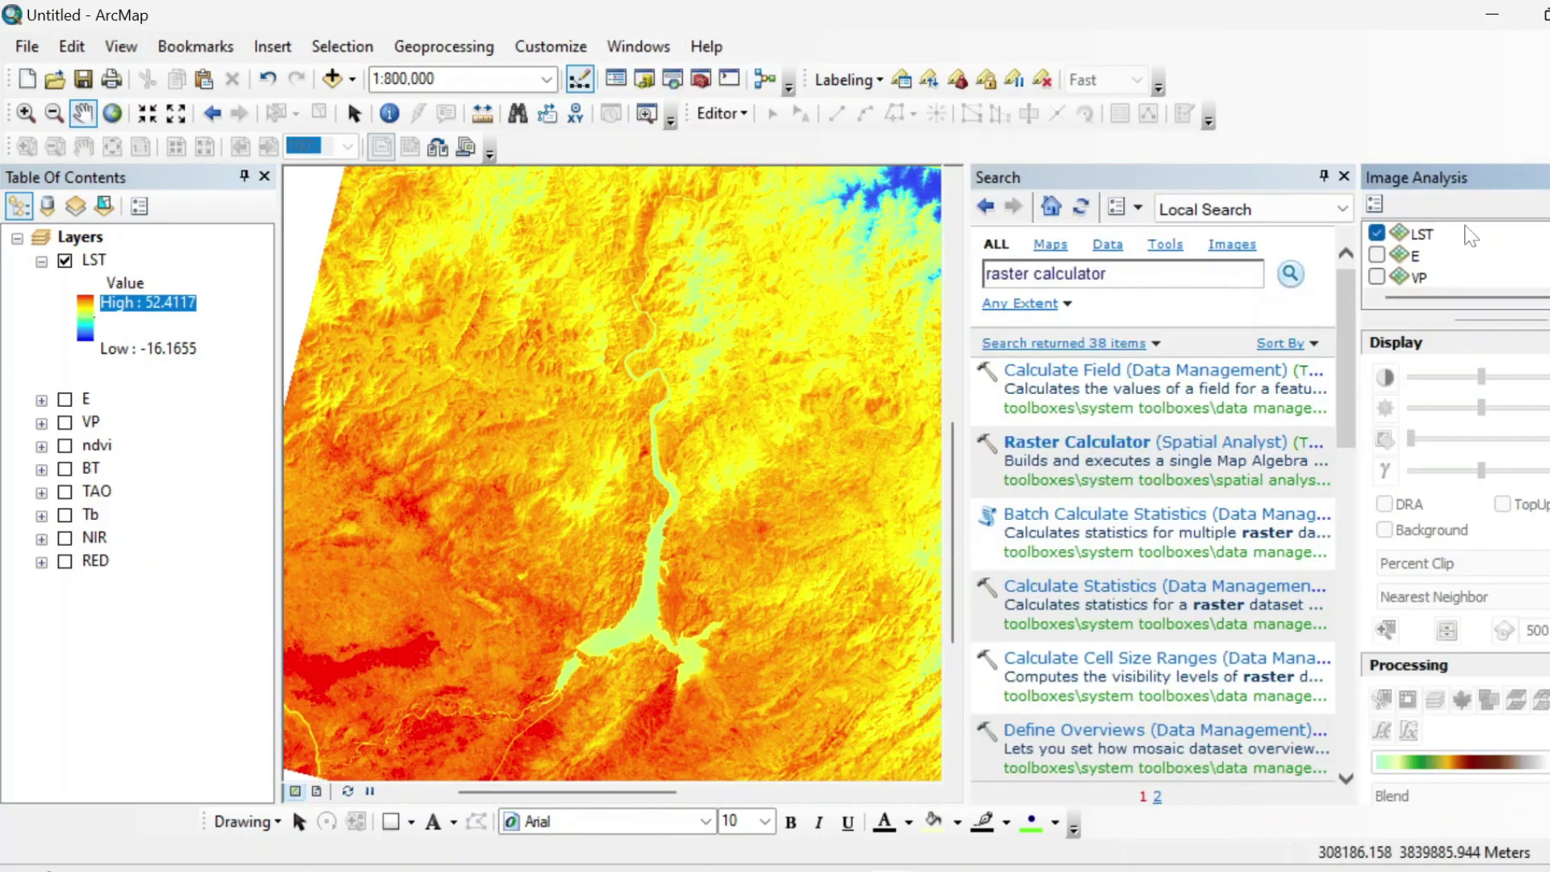
pyautogui.click(1421, 233)
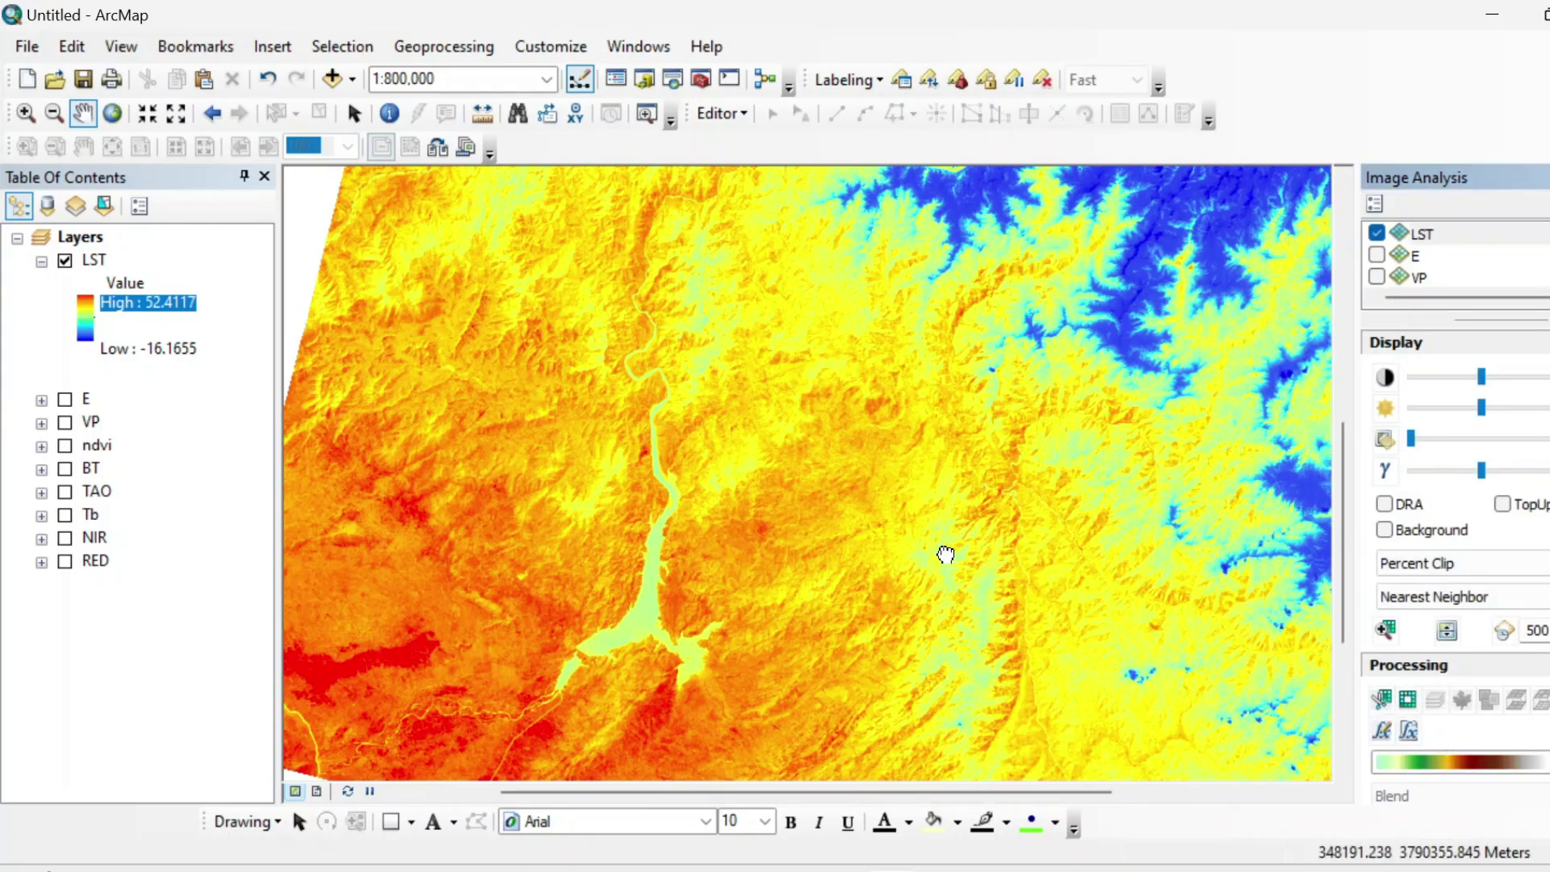
pyautogui.moveTo(945, 546); pyautogui.dragTo(902, 562)
pyautogui.scroll(2, 824, 588)
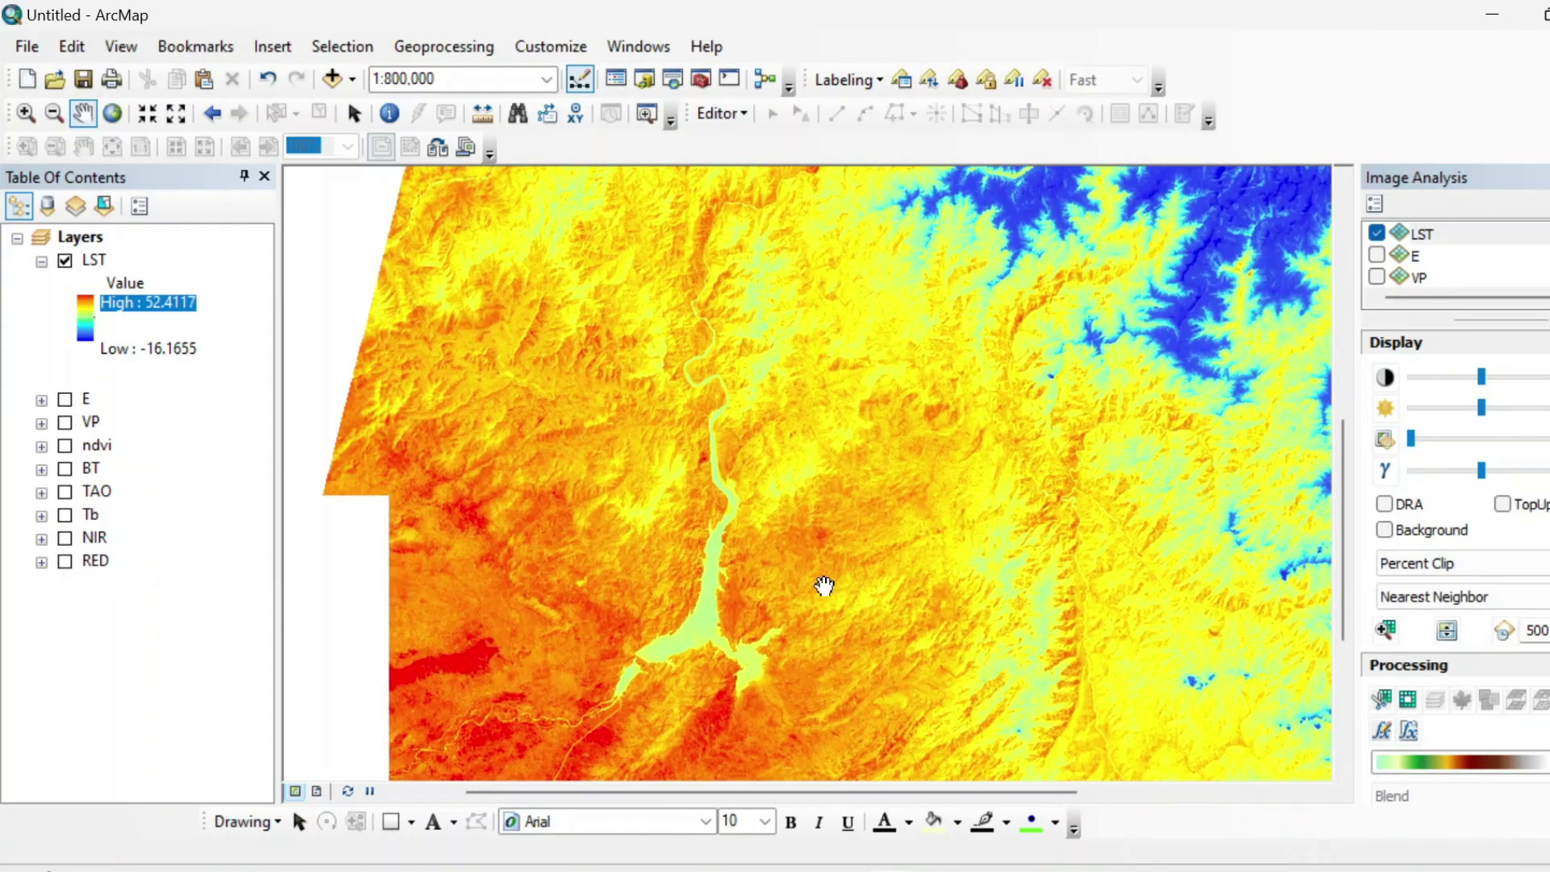
pyautogui.scroll(-4, 738, 594)
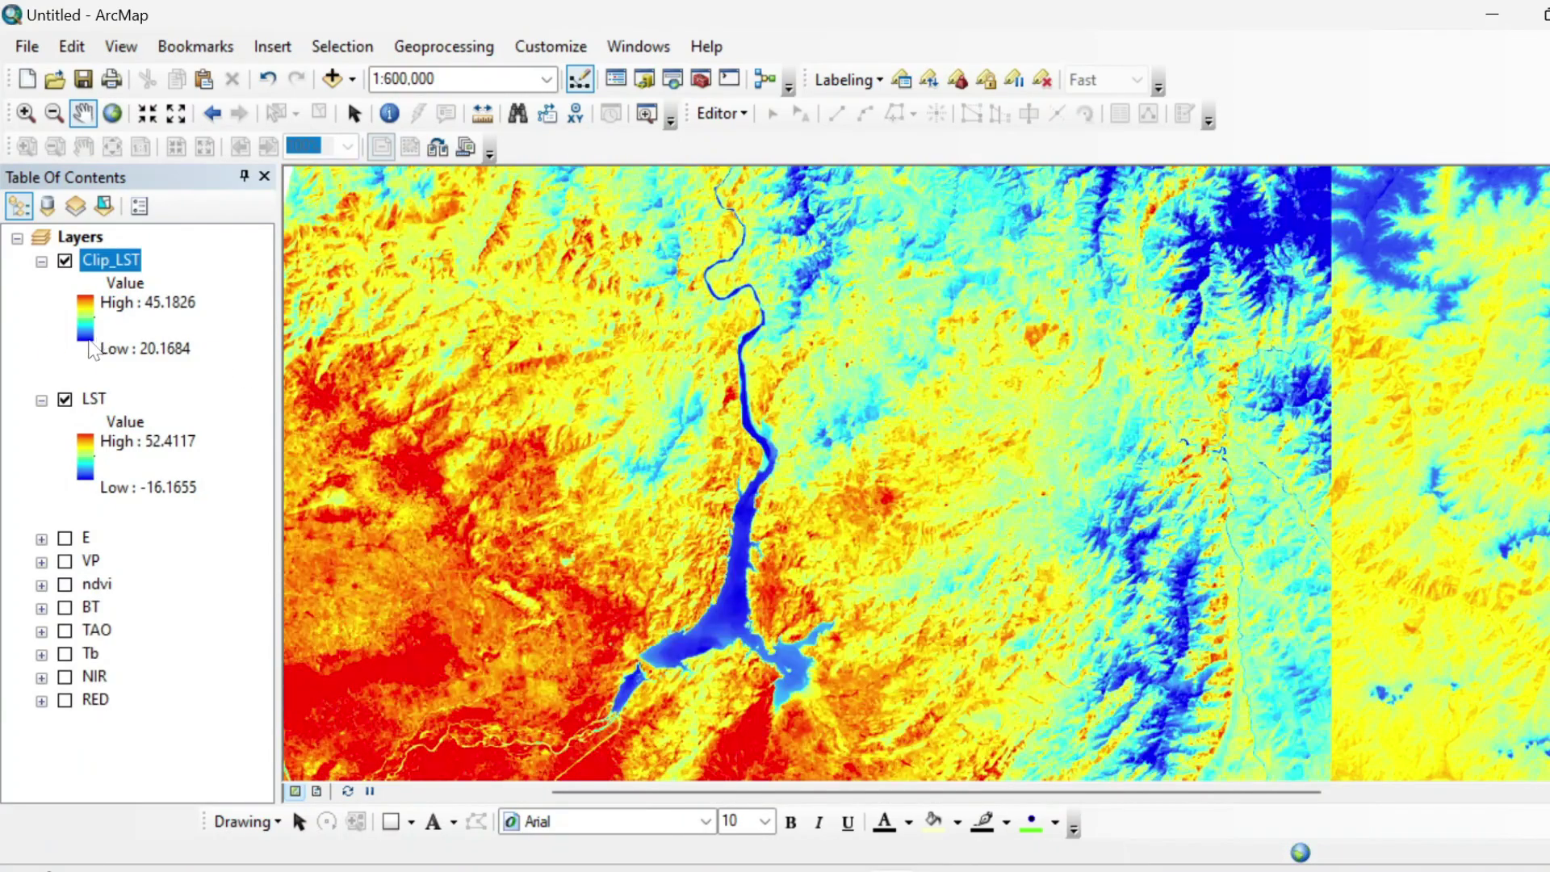
# Hide the full LST layer and view the extent of the clipped raster.
pyautogui.click(66, 399)
pyautogui.scroll(2, 741, 595)
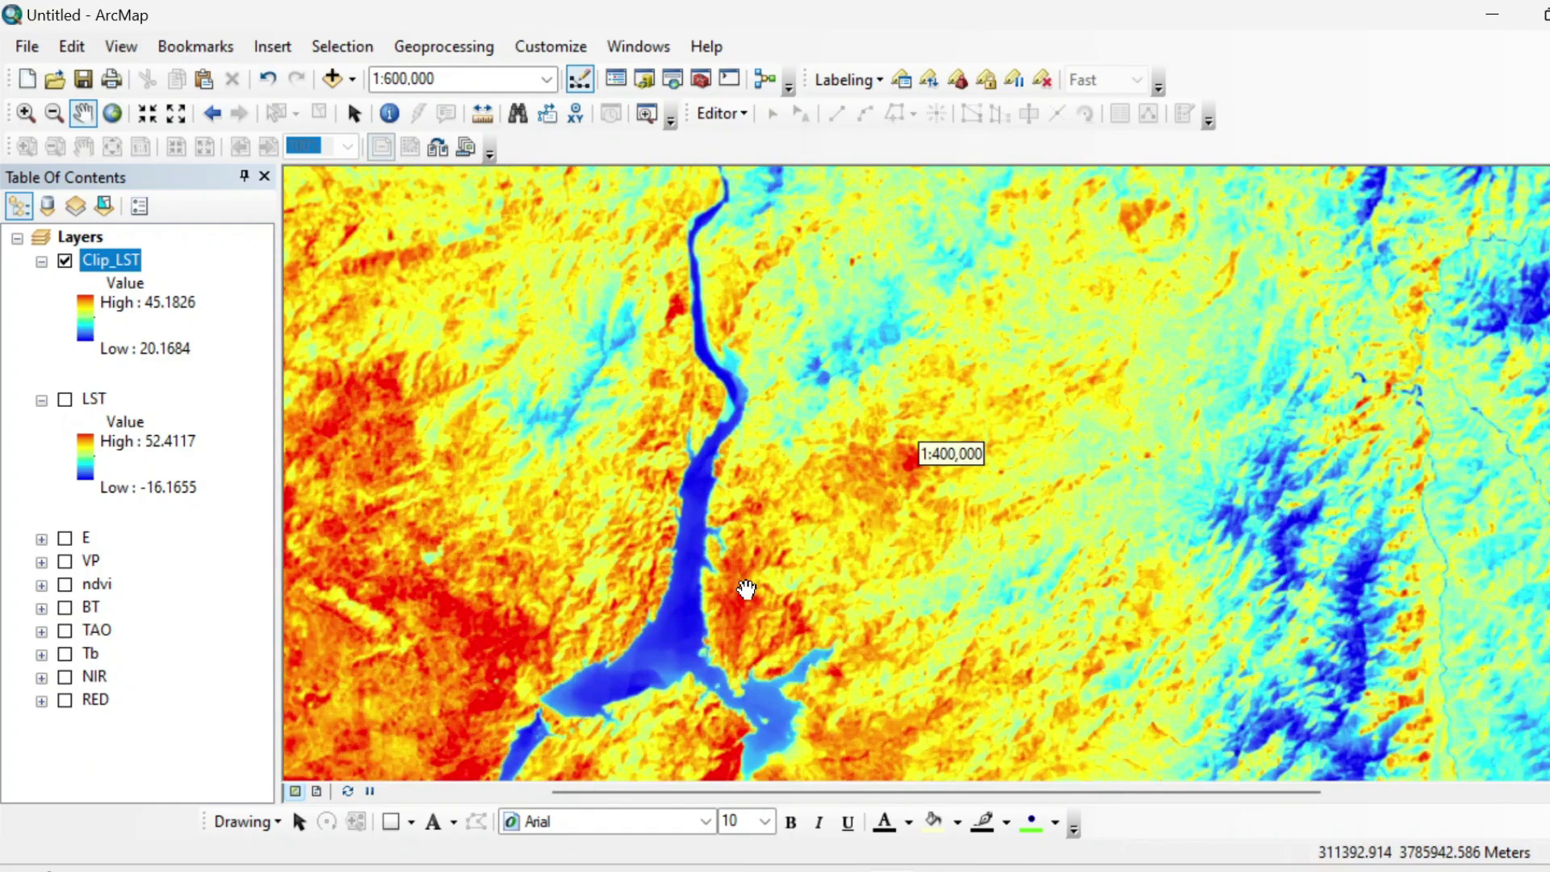
pyautogui.scroll(-3, 741, 602)
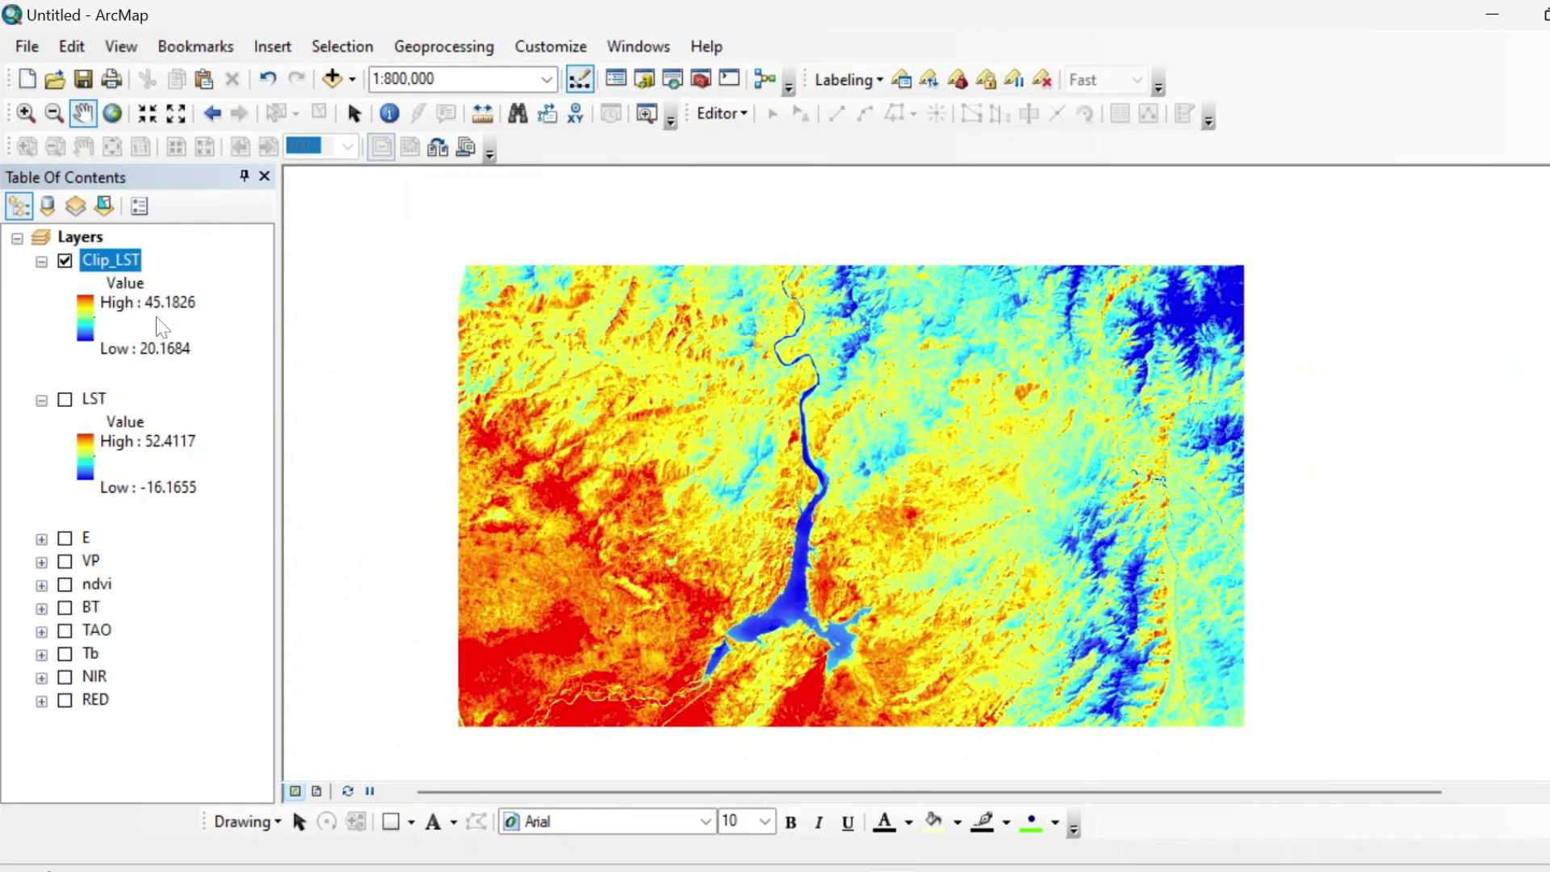
# Look at the data export options of the Clip_LST layer and dismiss them without exporting.
pyautogui.rightClick(107, 260)
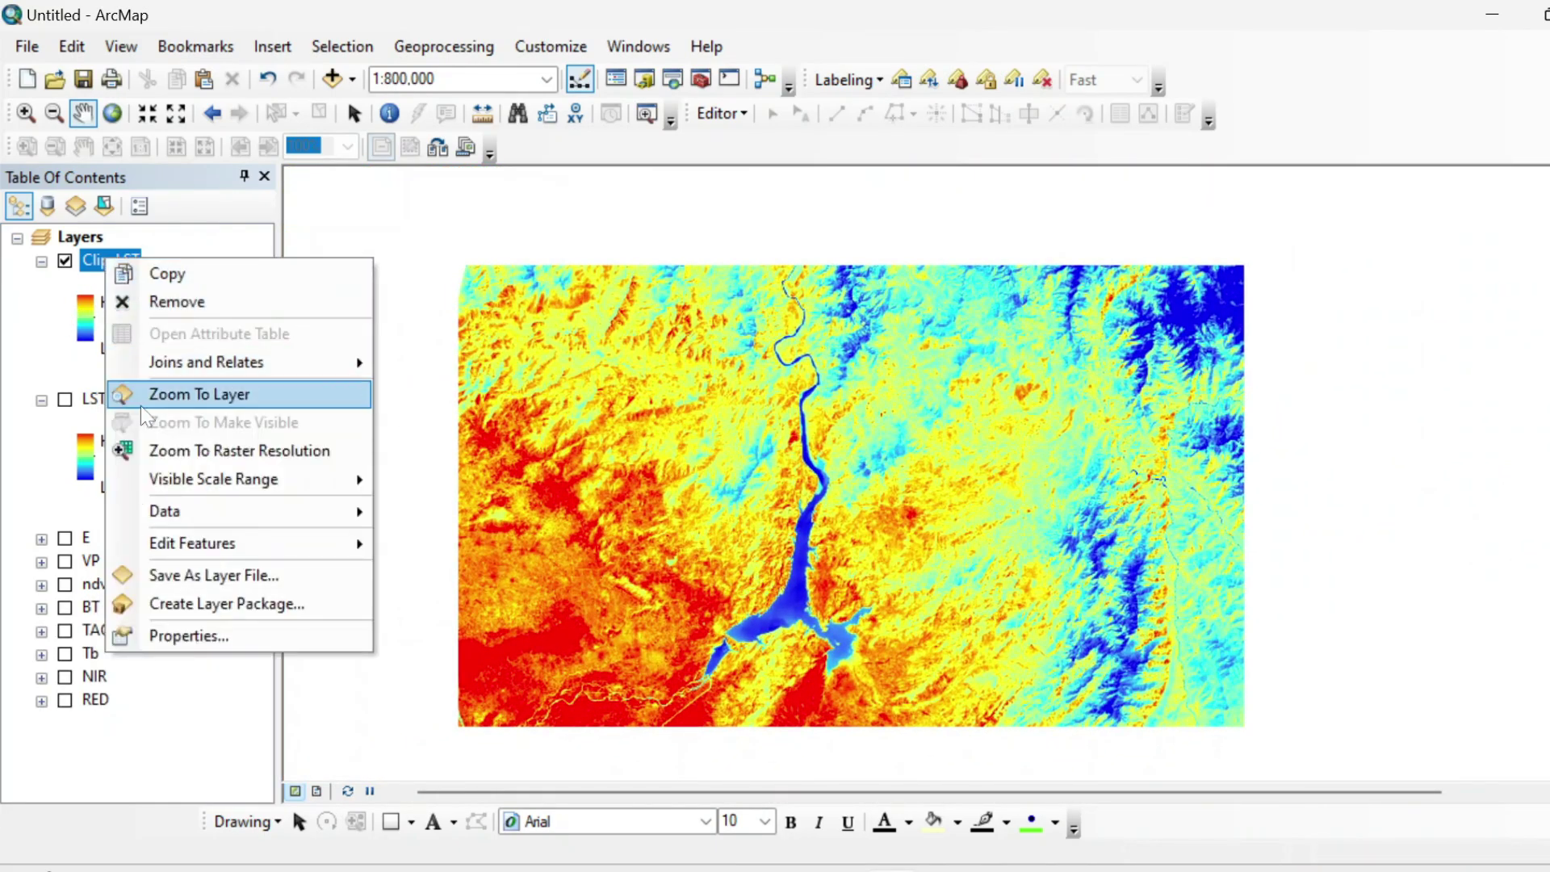
pyautogui.moveTo(252, 523)
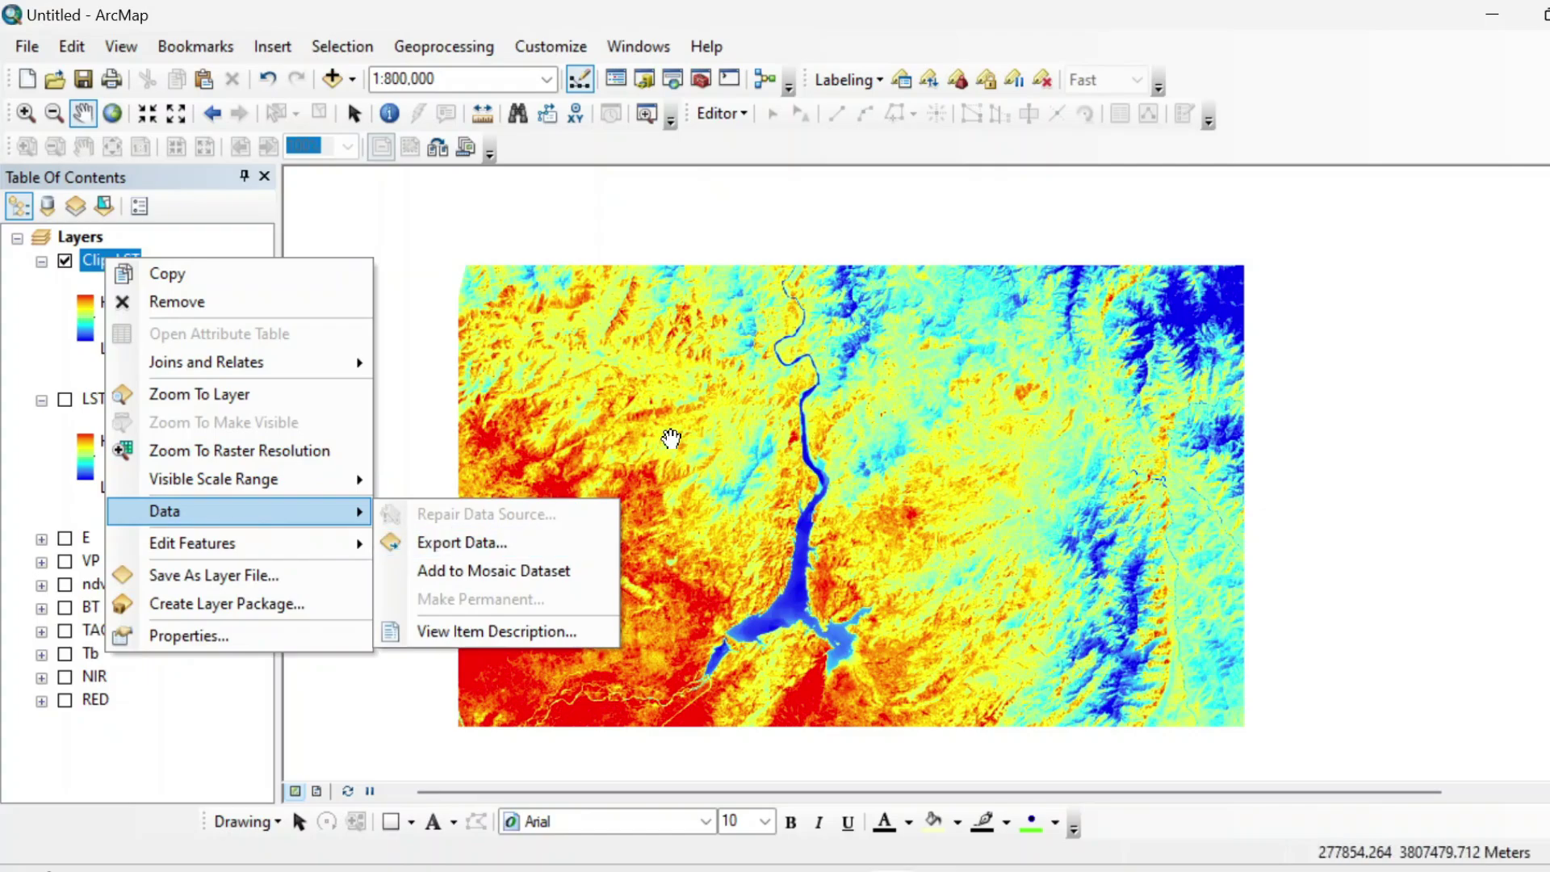
pyautogui.moveTo(695, 435); pyautogui.dragTo(710, 404)
pyautogui.moveTo(615, 472); pyautogui.dragTo(591, 470)
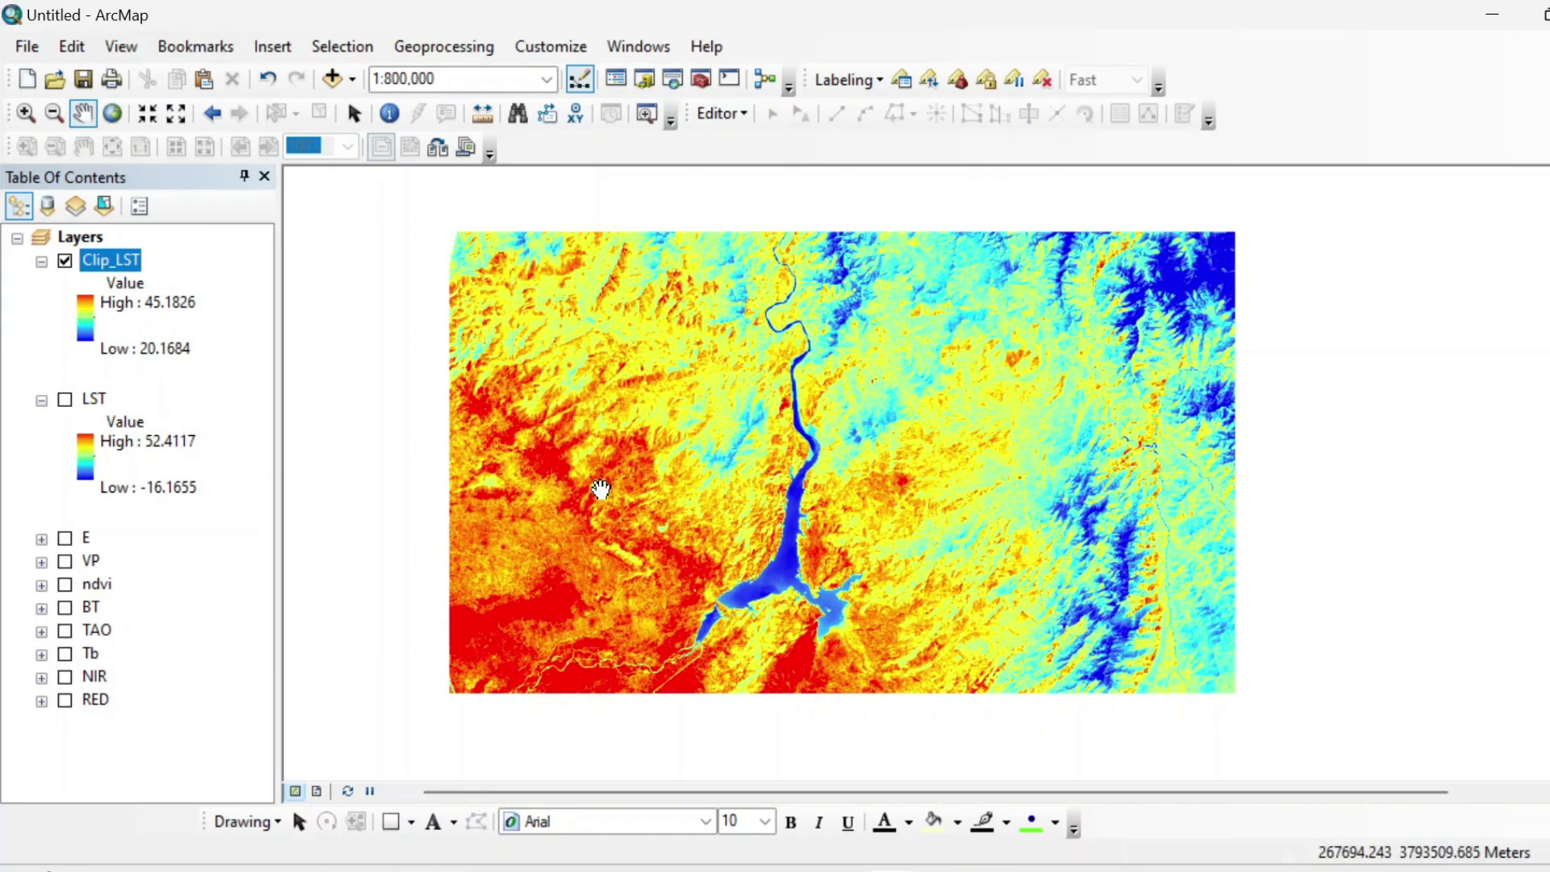
pyautogui.moveTo(601, 488); pyautogui.dragTo(597, 512)
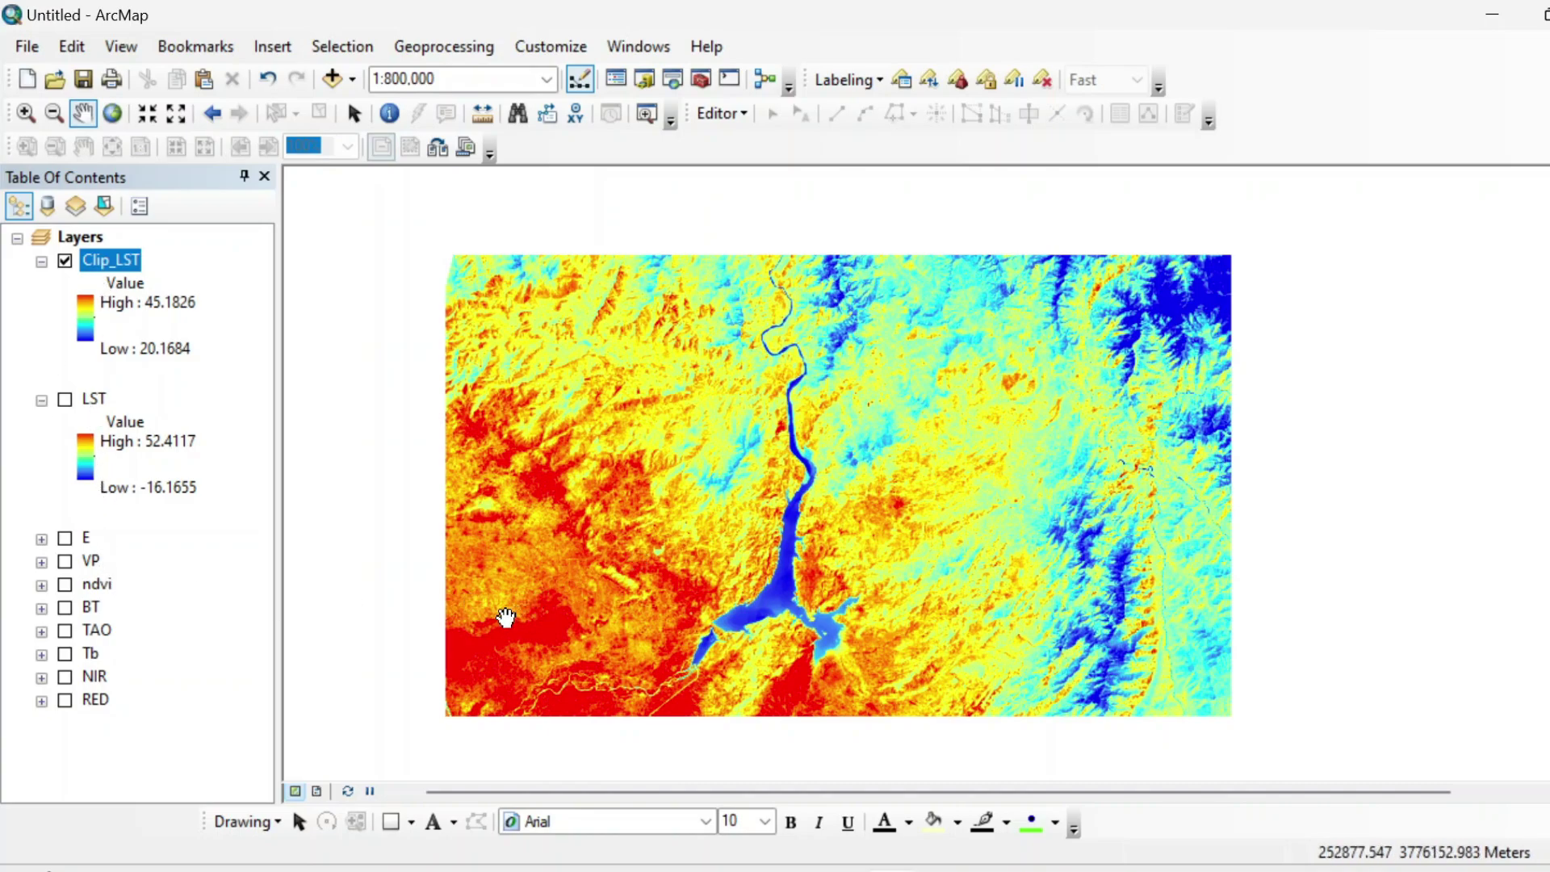
# Identify the pixel value of Clip_LST in the red high-temperature area southwest of the reservoir, and close the results.
pyautogui.click(390, 113)
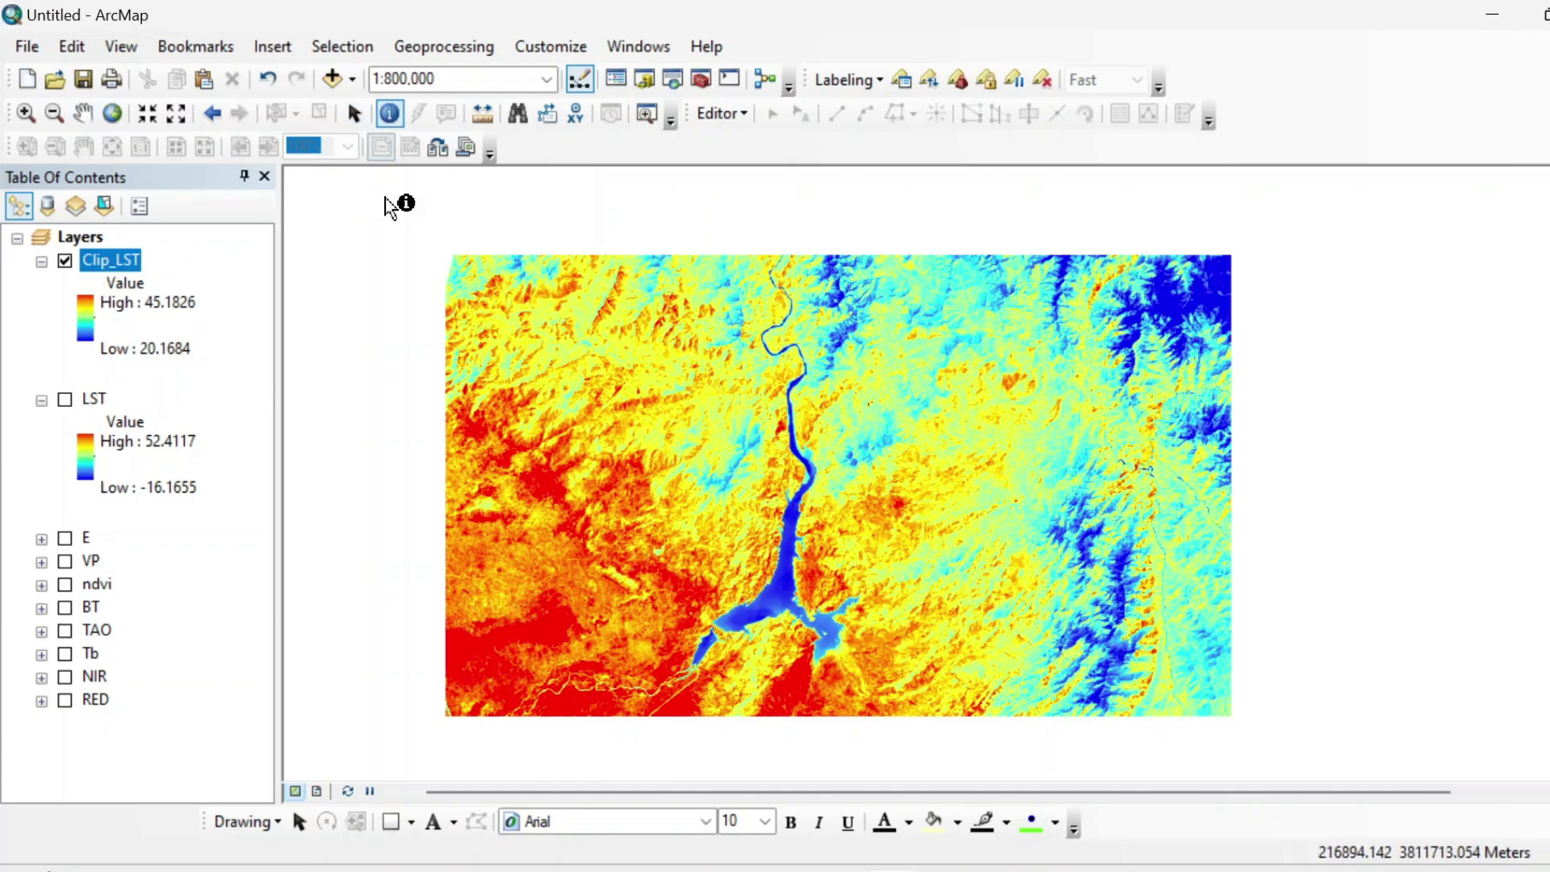
pyautogui.click(559, 634)
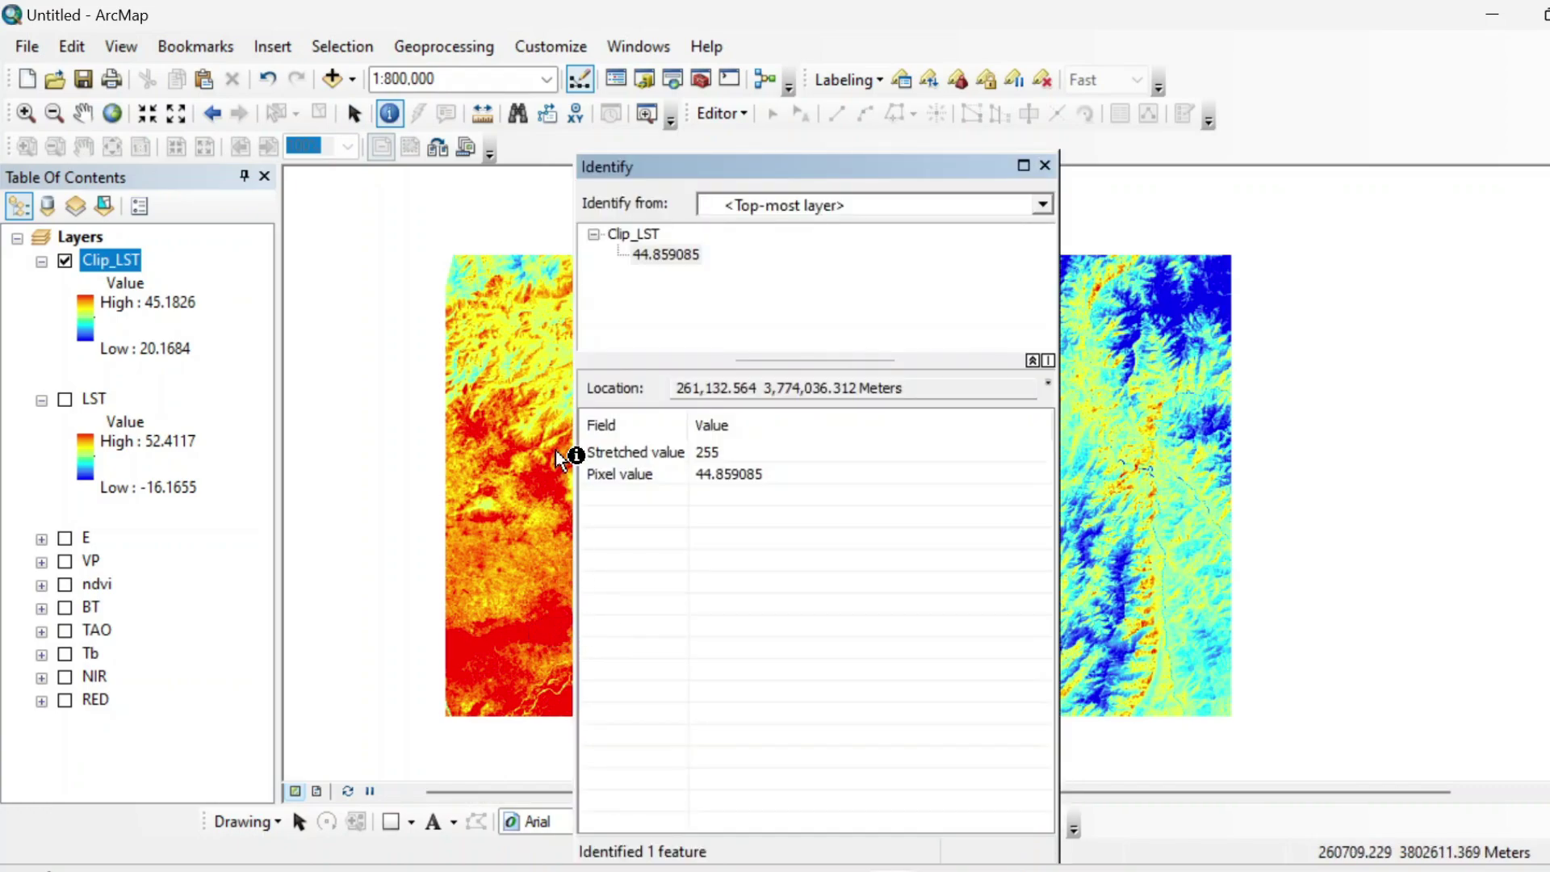
pyautogui.click(664, 273)
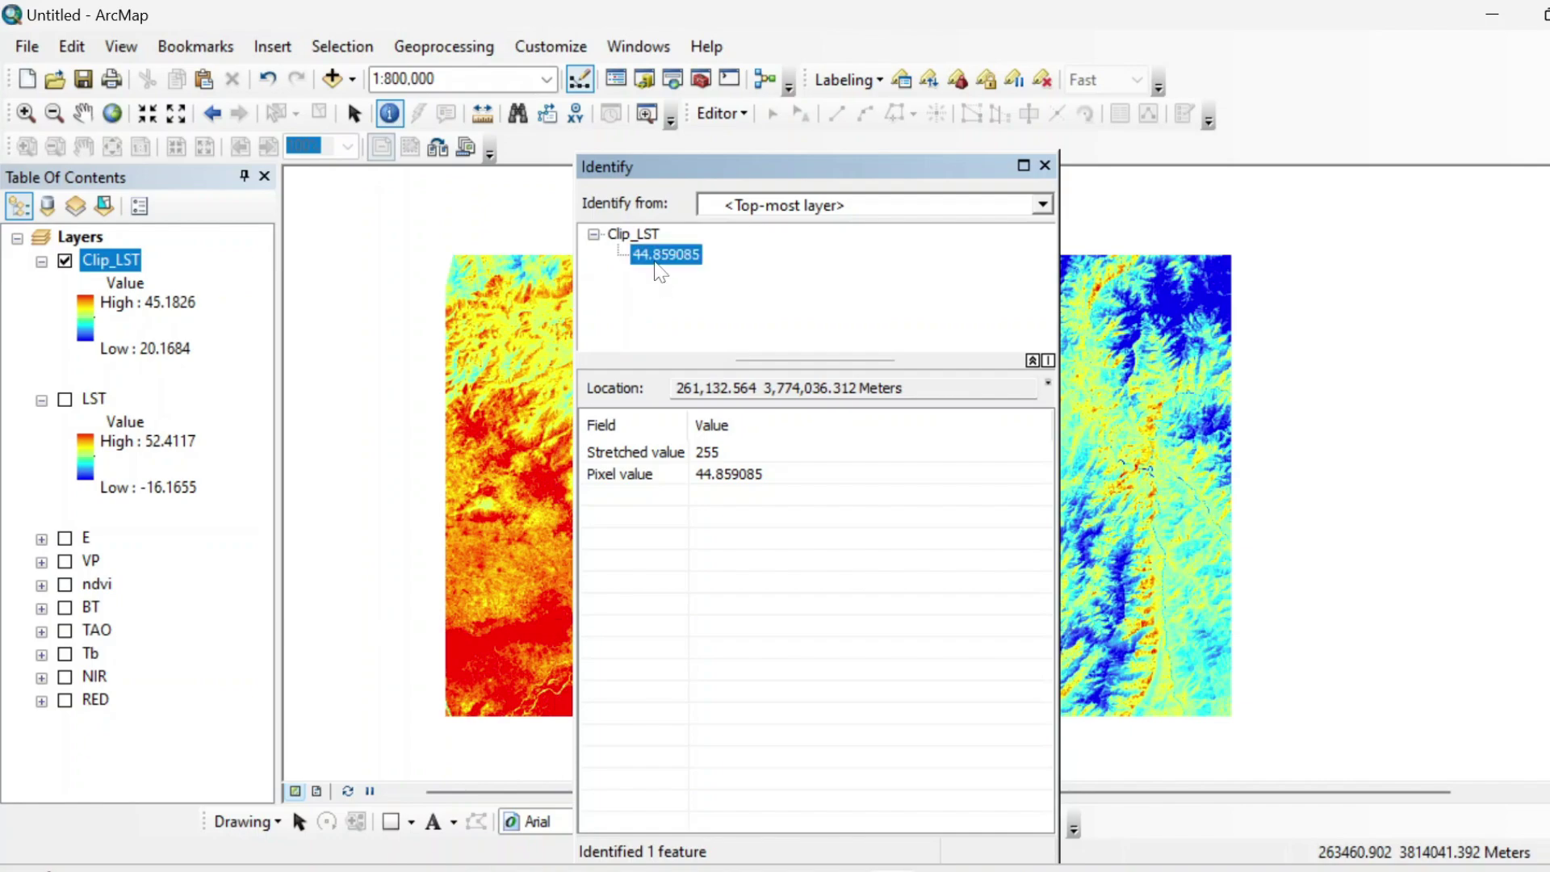
pyautogui.click(1045, 166)
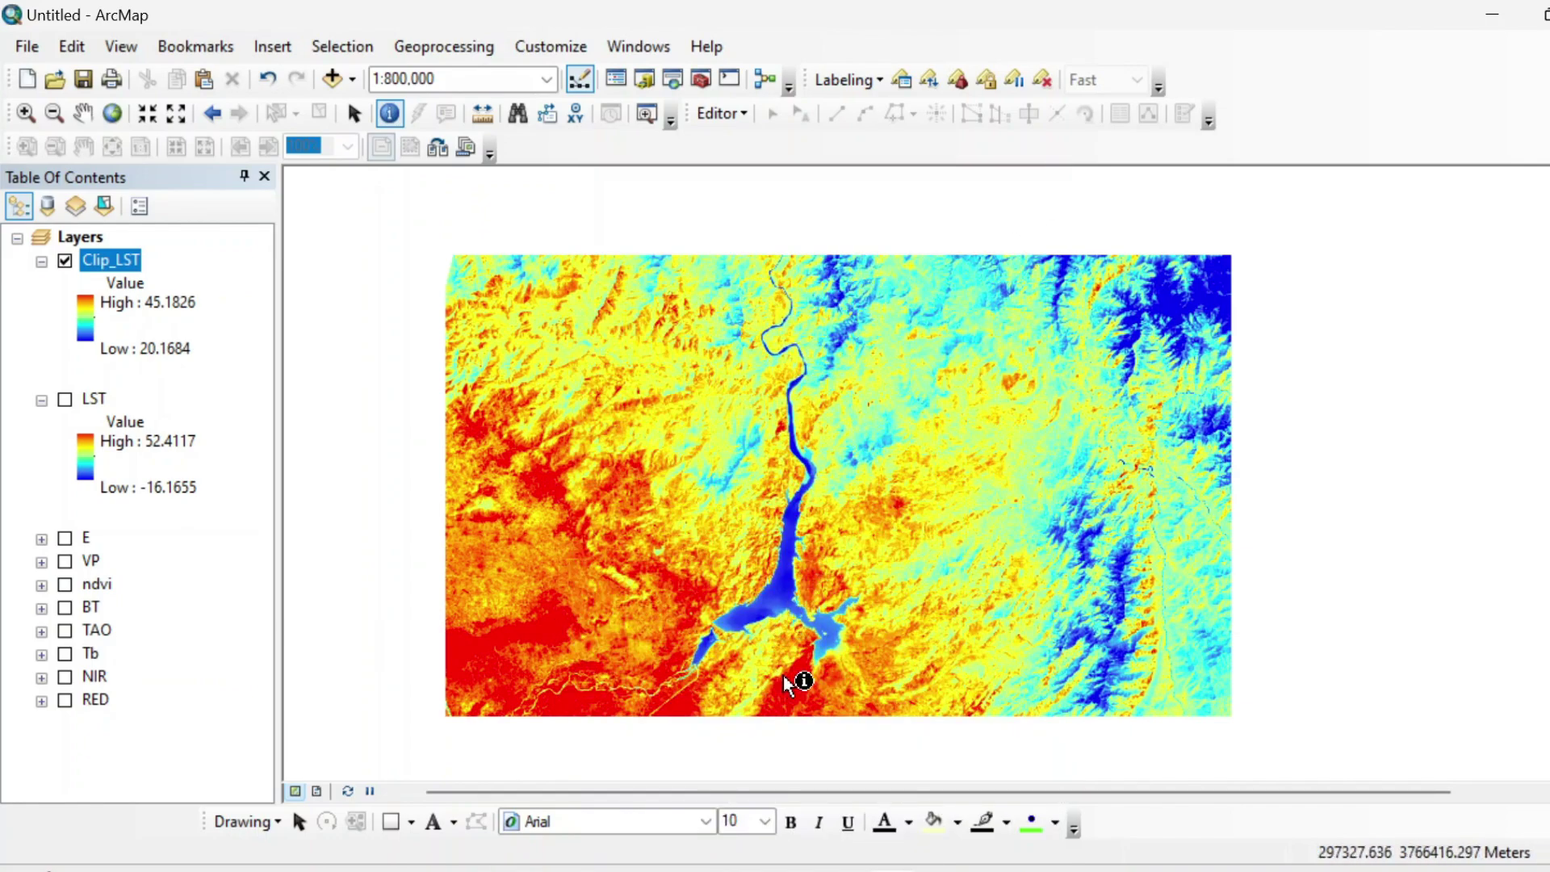
pyautogui.moveTo(792, 665); pyautogui.dragTo(741, 616)
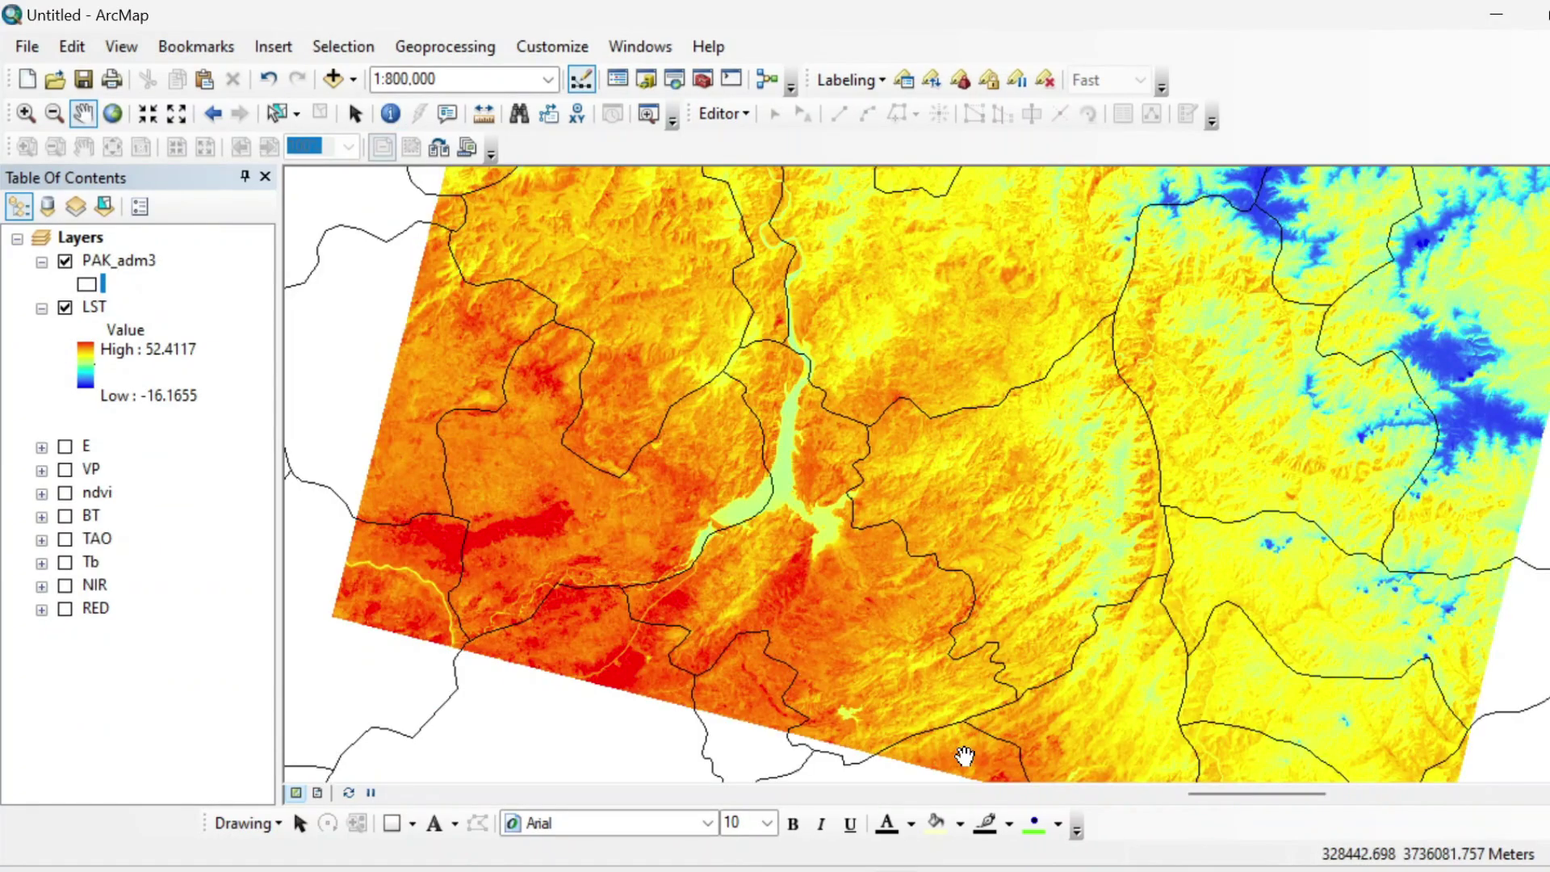
# Select the district polygon around the reservoir in PAK_adm3 and create a new layer from the selected feature.
pyautogui.moveTo(843, 590); pyautogui.dragTo(816, 595)
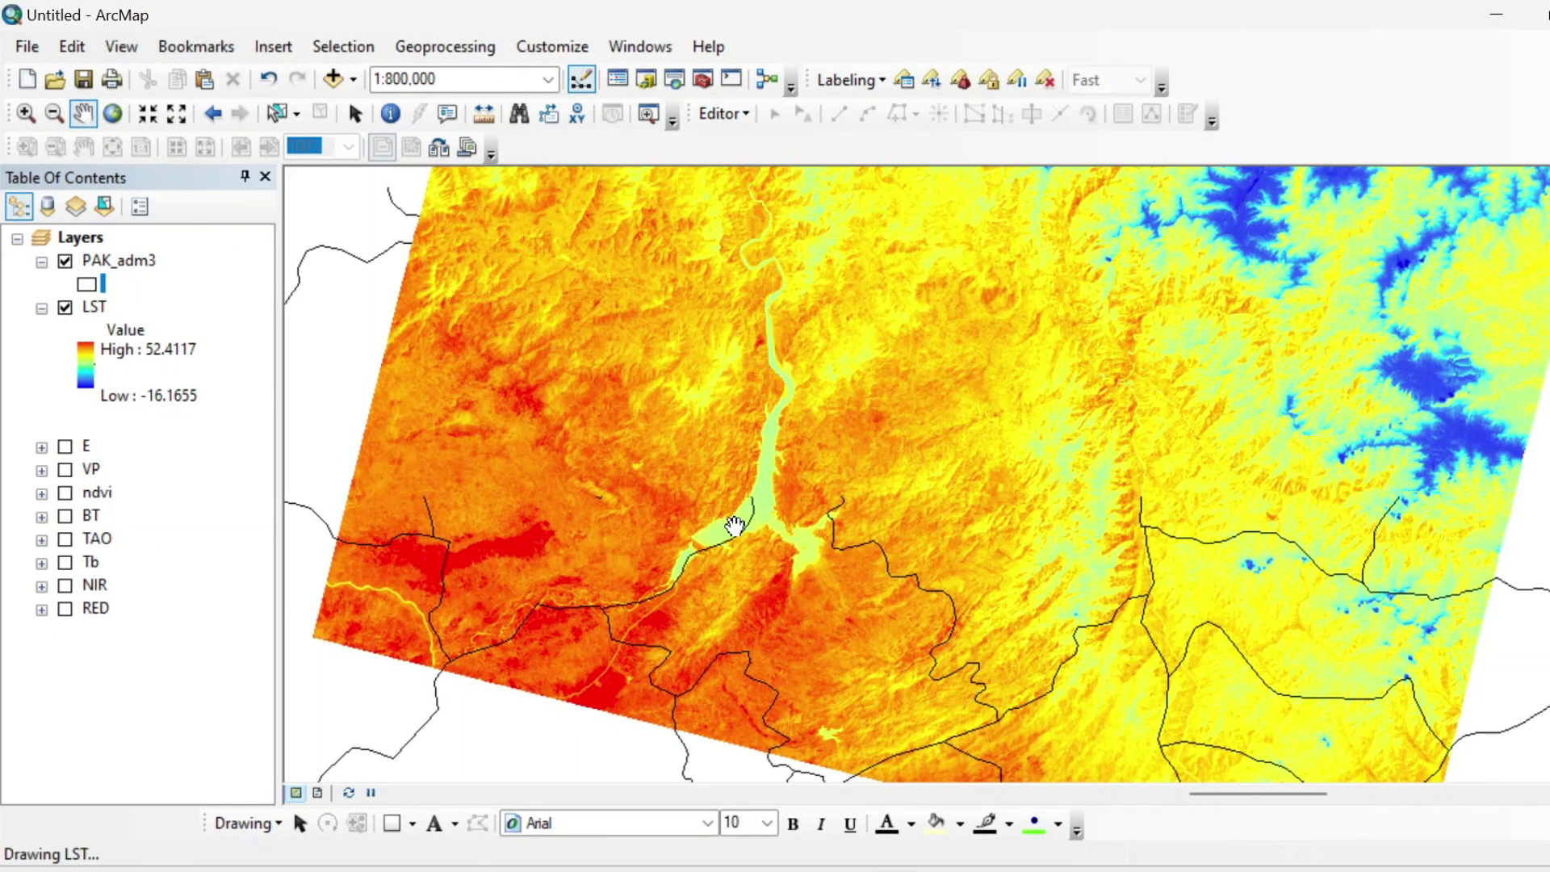
pyautogui.click(281, 113)
pyautogui.click(861, 696)
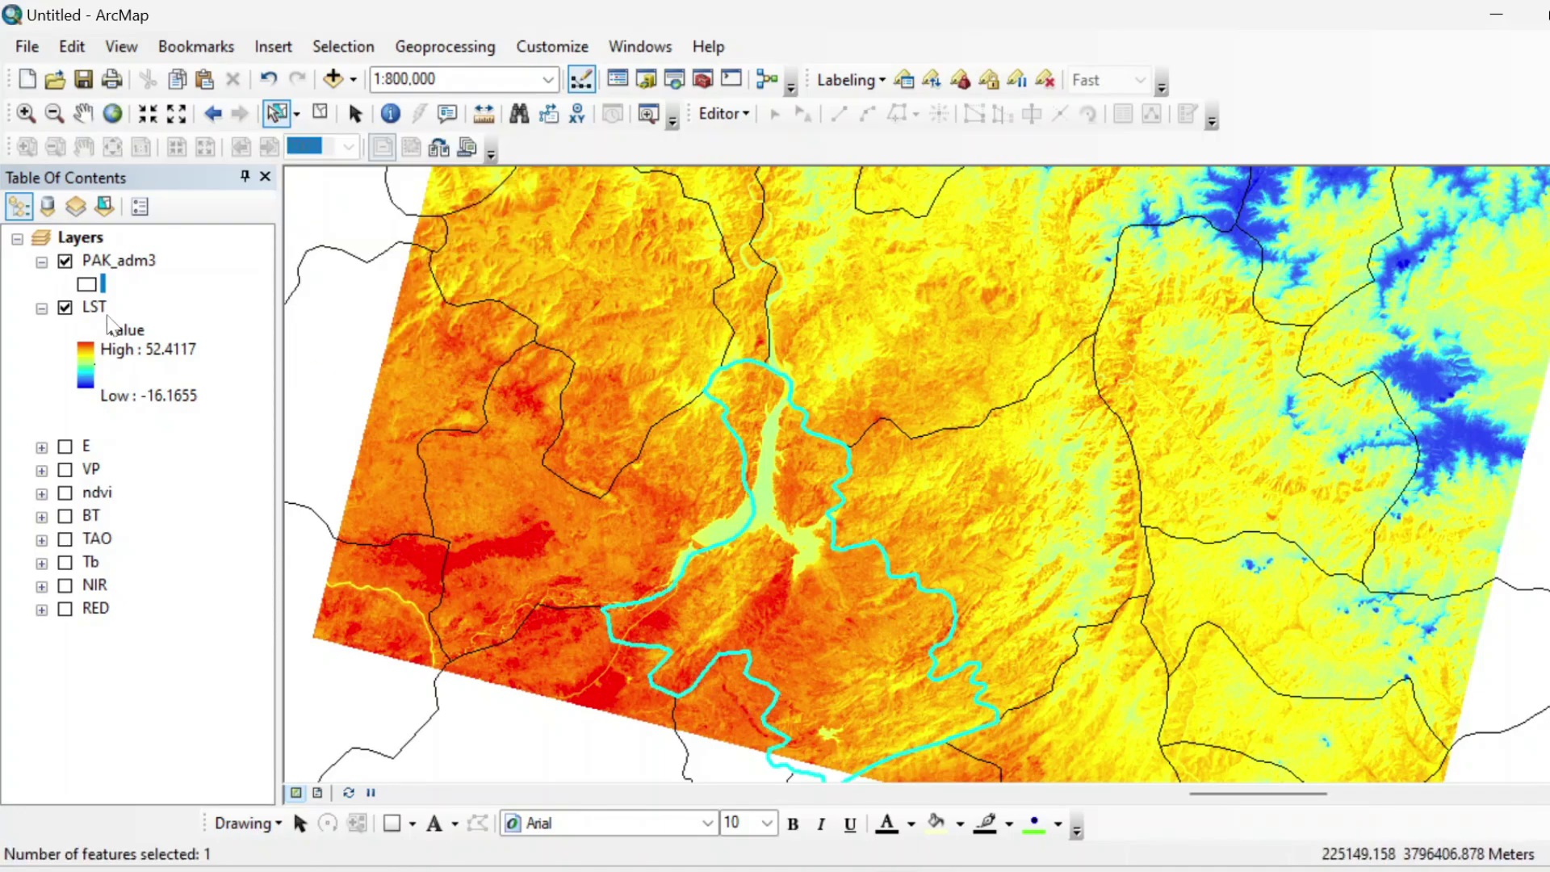
pyautogui.rightClick(117, 262)
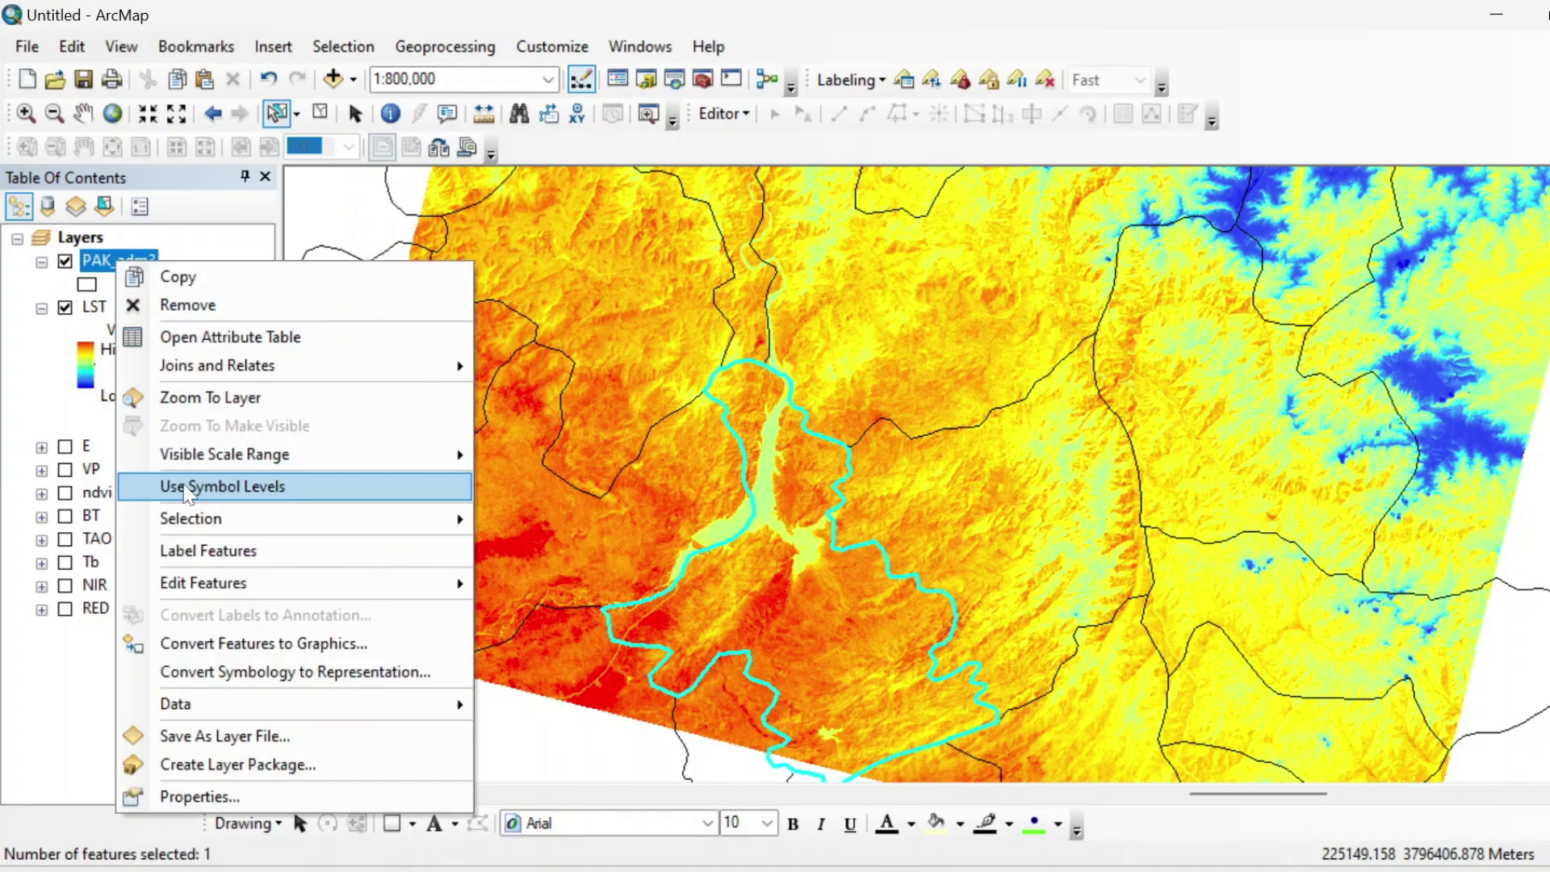
pyautogui.moveTo(243, 518)
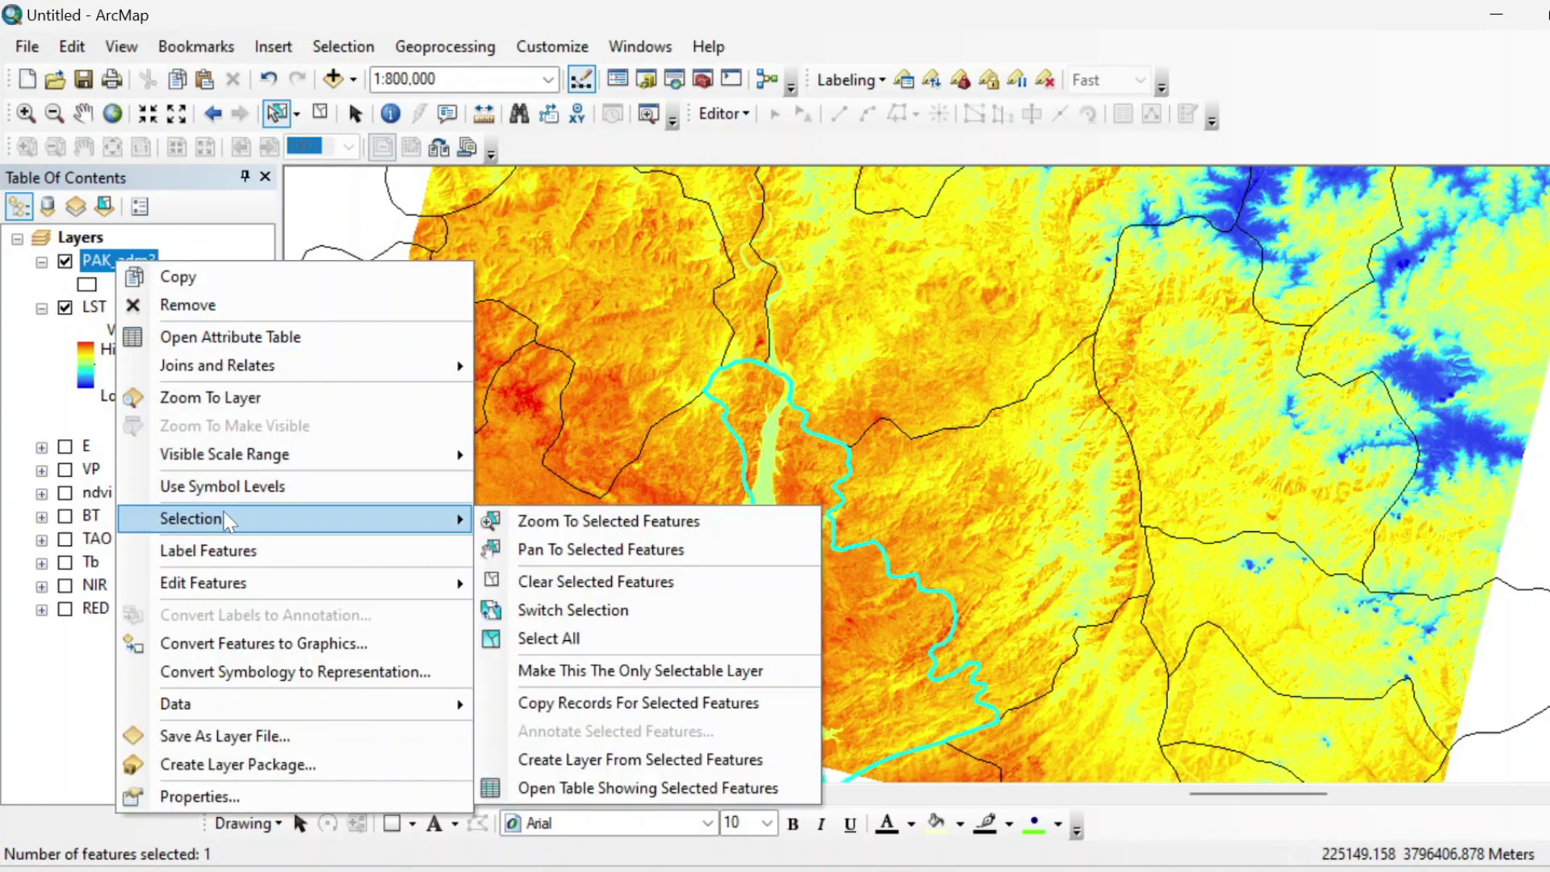
pyautogui.click(579, 760)
# Remove the original PAK_adm3 layer and give the PAK_adm3 selection layer the Hollow symbol.
pyautogui.rightClick(87, 311)
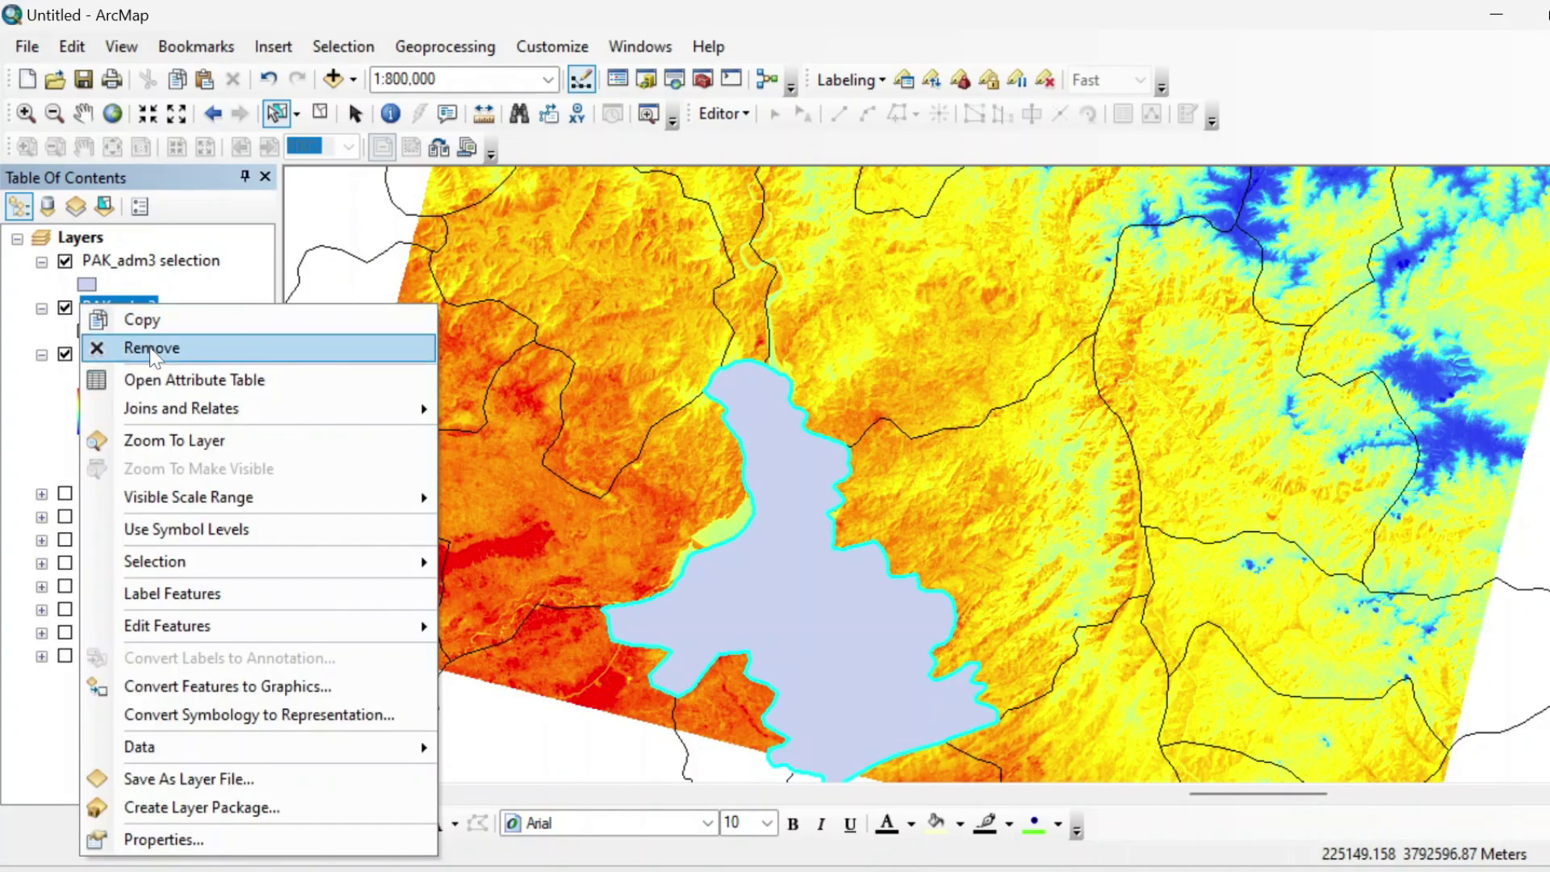
pyautogui.click(92, 342)
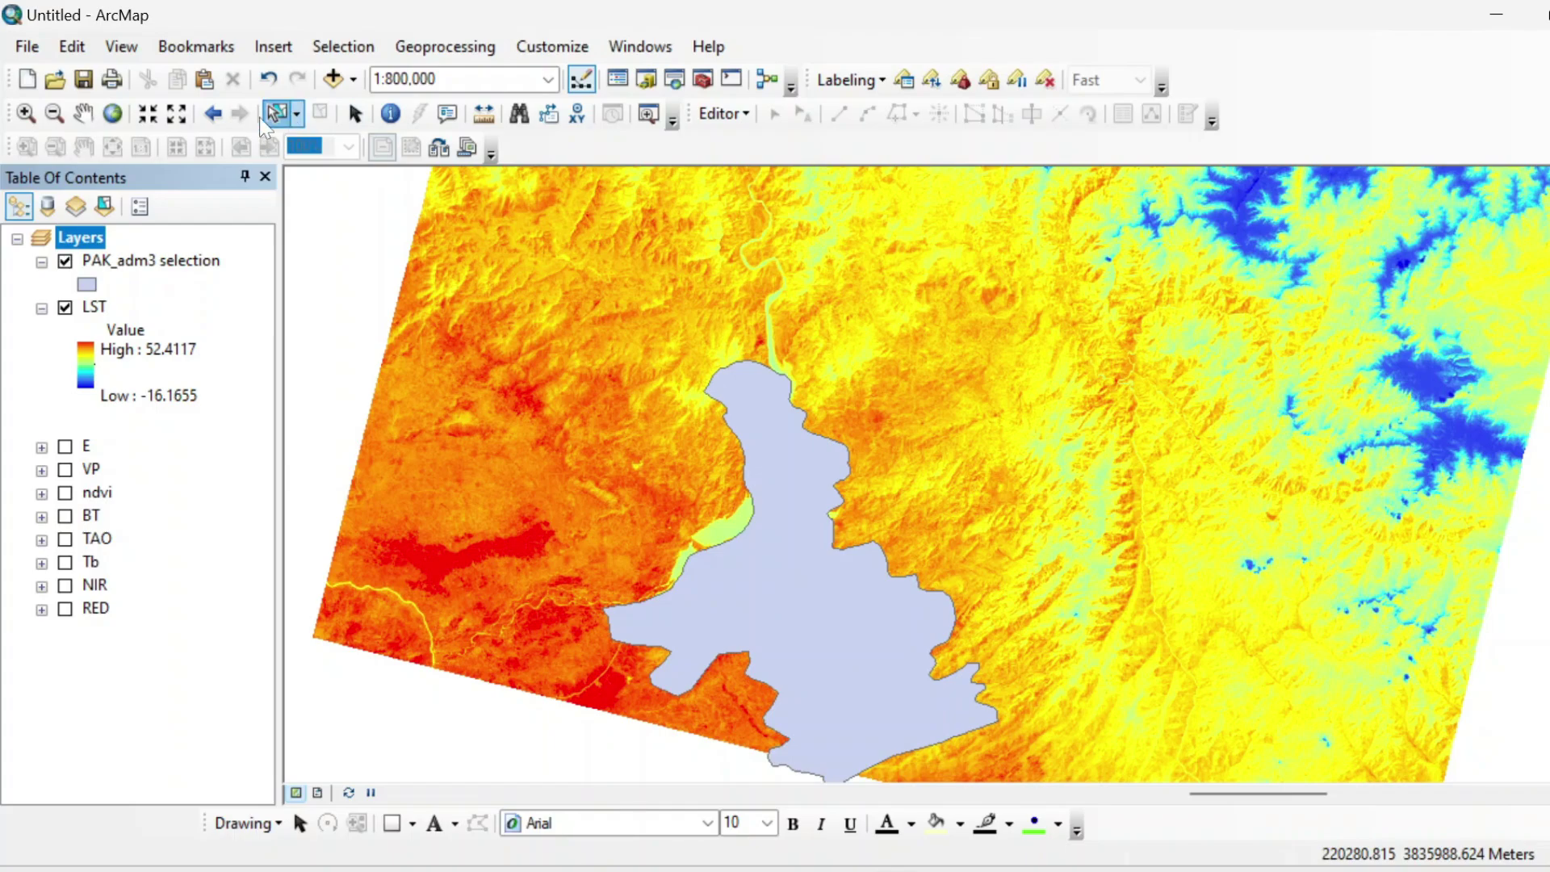
pyautogui.rightClick(121, 260)
pyautogui.click(87, 284)
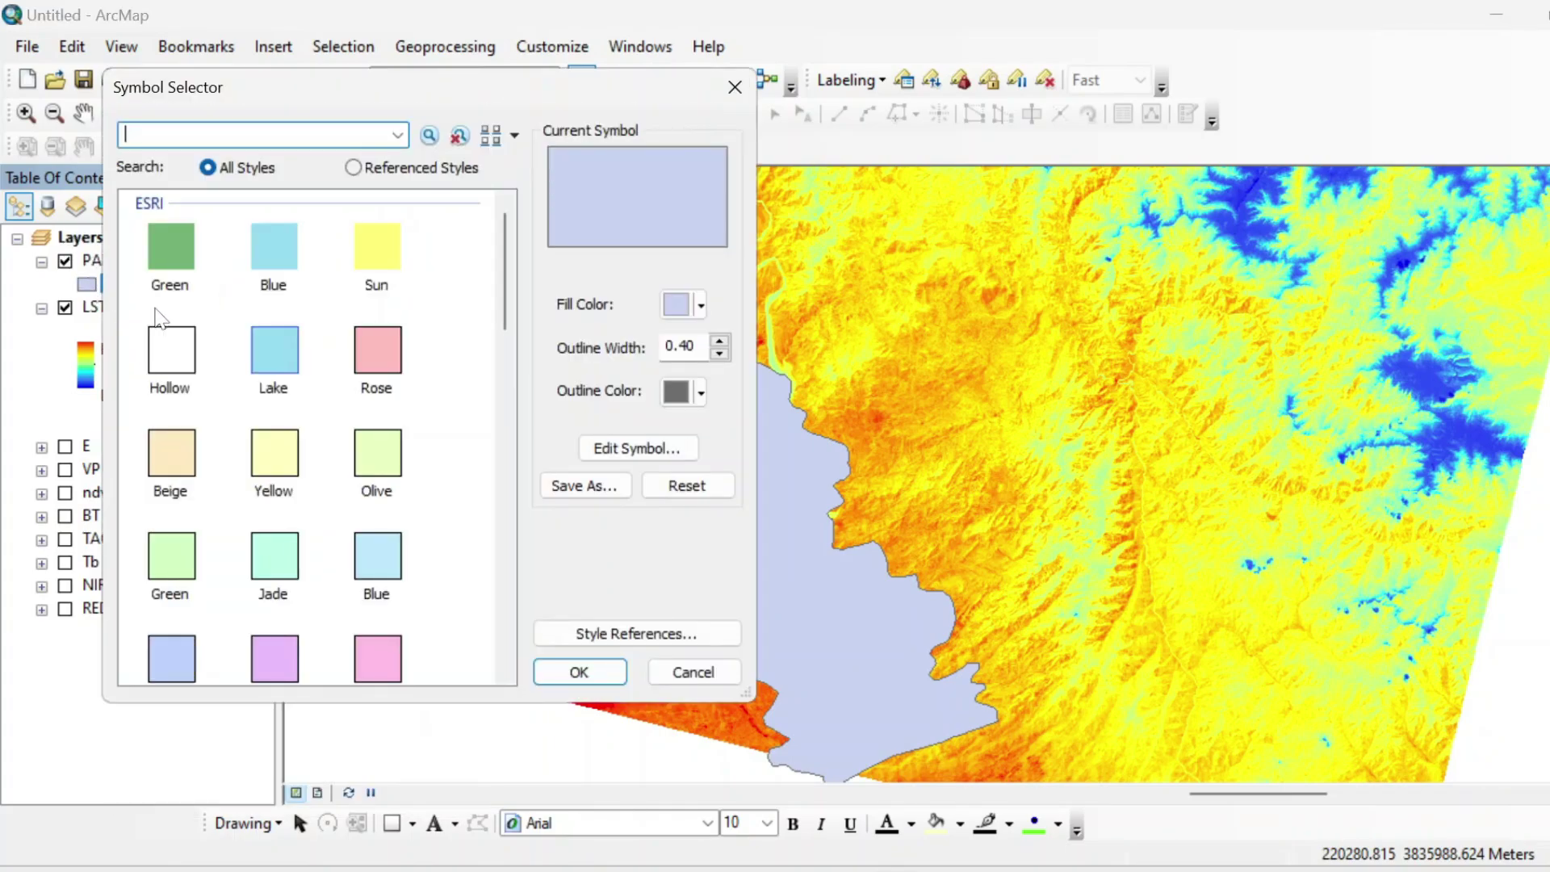
pyautogui.click(170, 347)
pyautogui.click(609, 670)
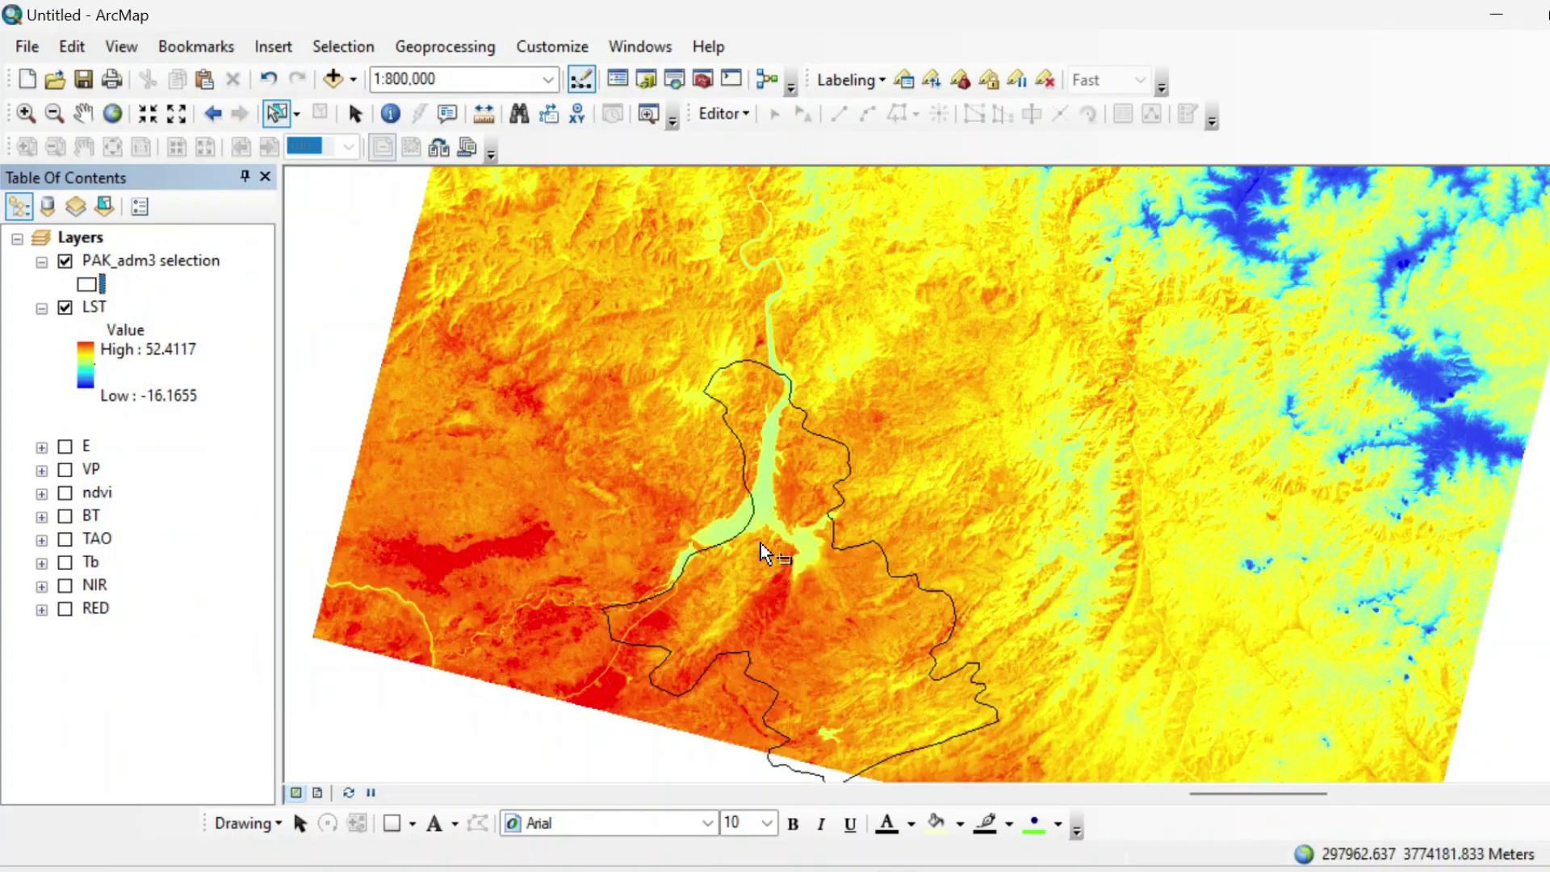
# Select the district polygon and clip the LST raster to its boundary with Image Analysis.
pyautogui.click(761, 545)
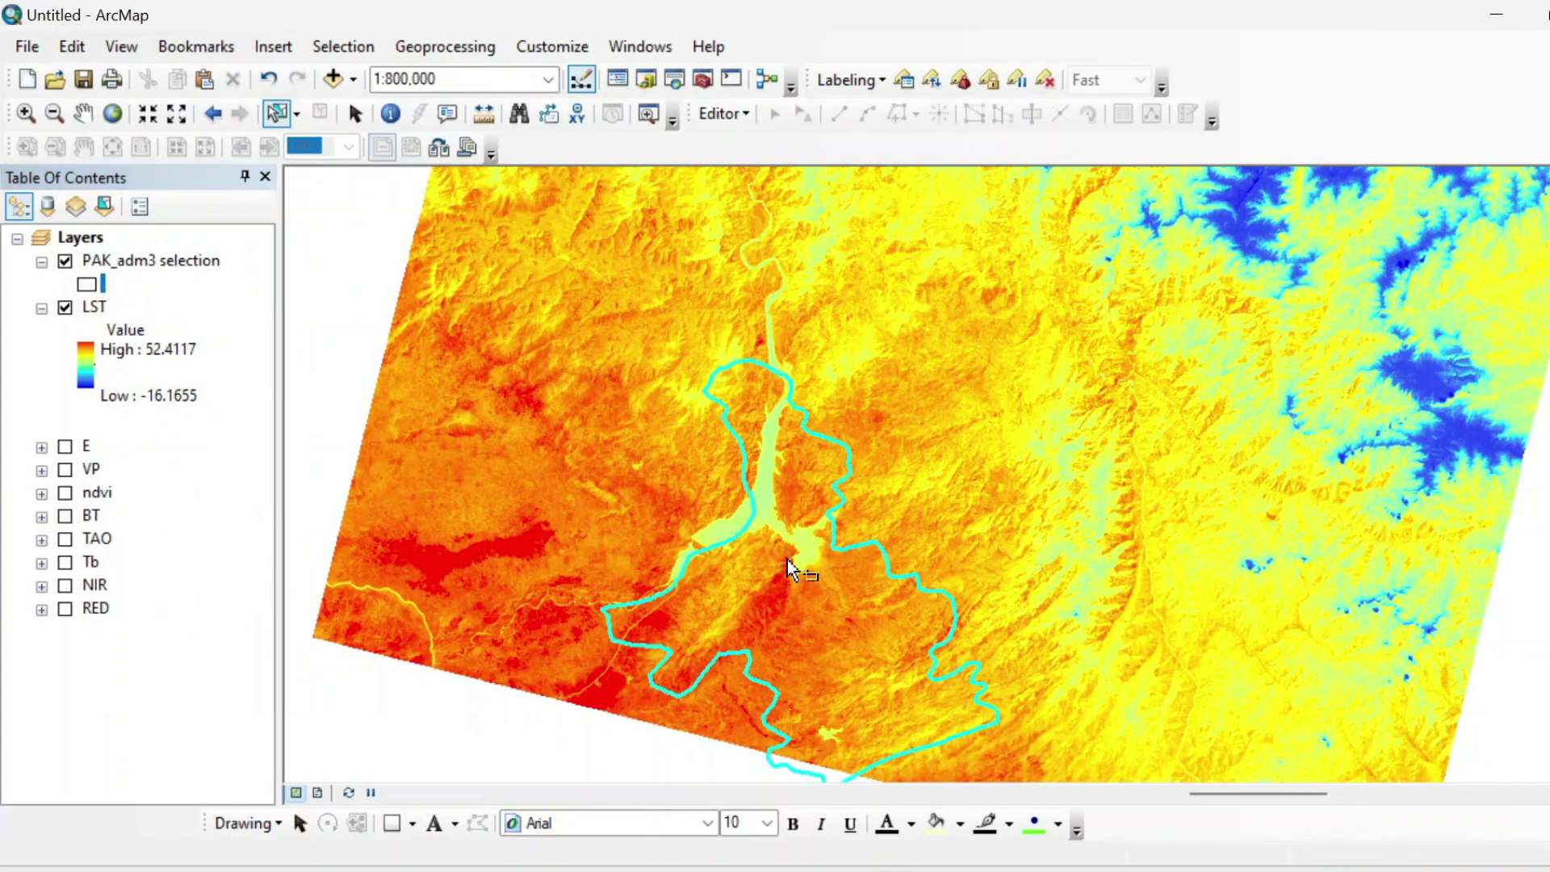
pyautogui.click(628, 45)
pyautogui.click(691, 253)
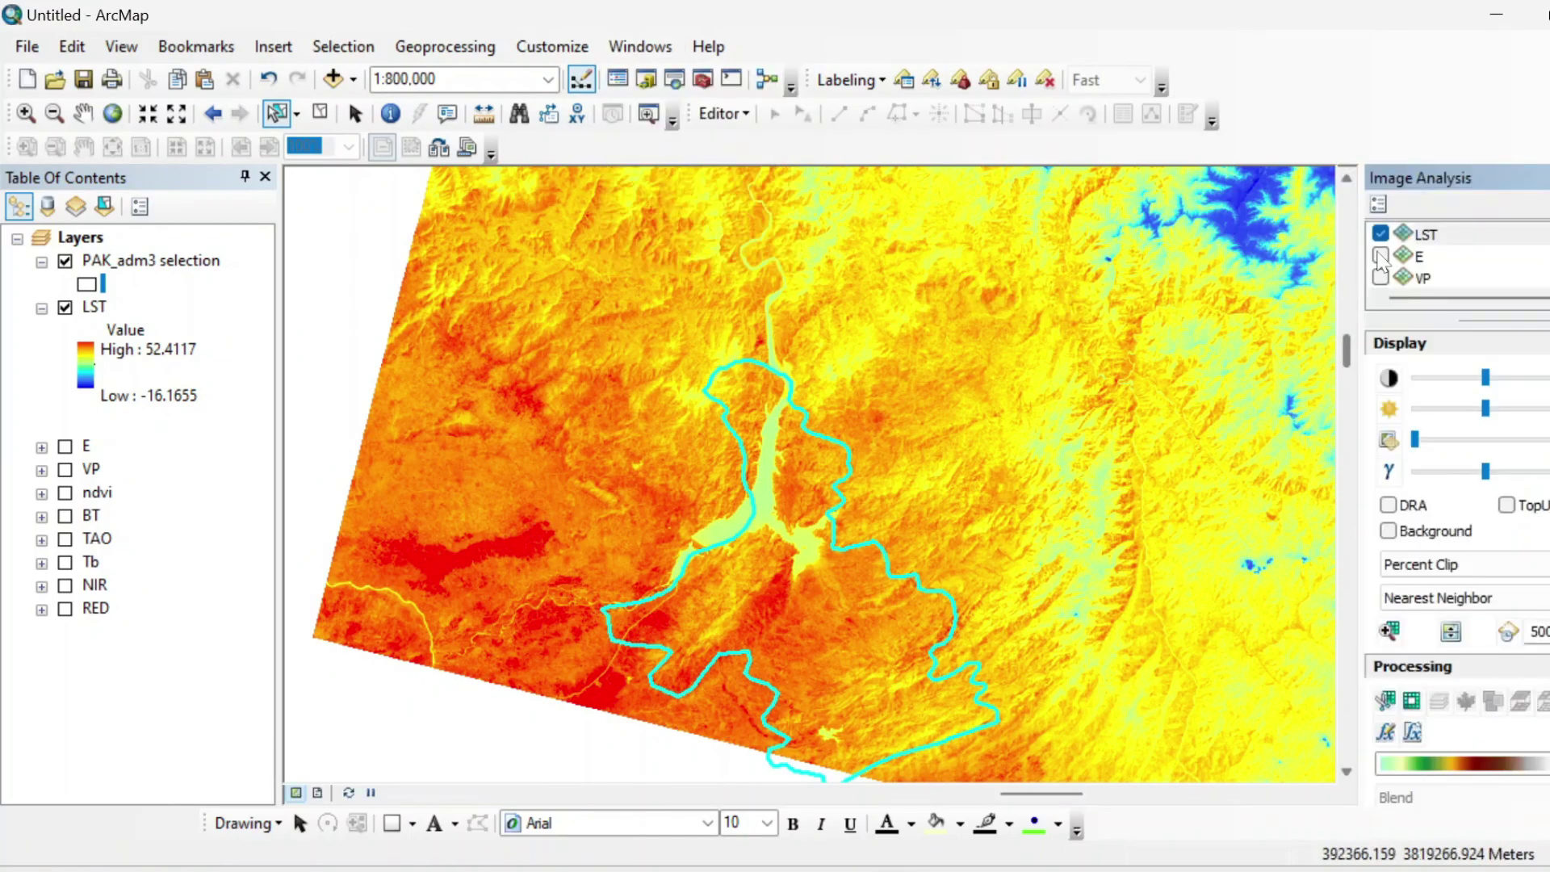
pyautogui.click(1427, 236)
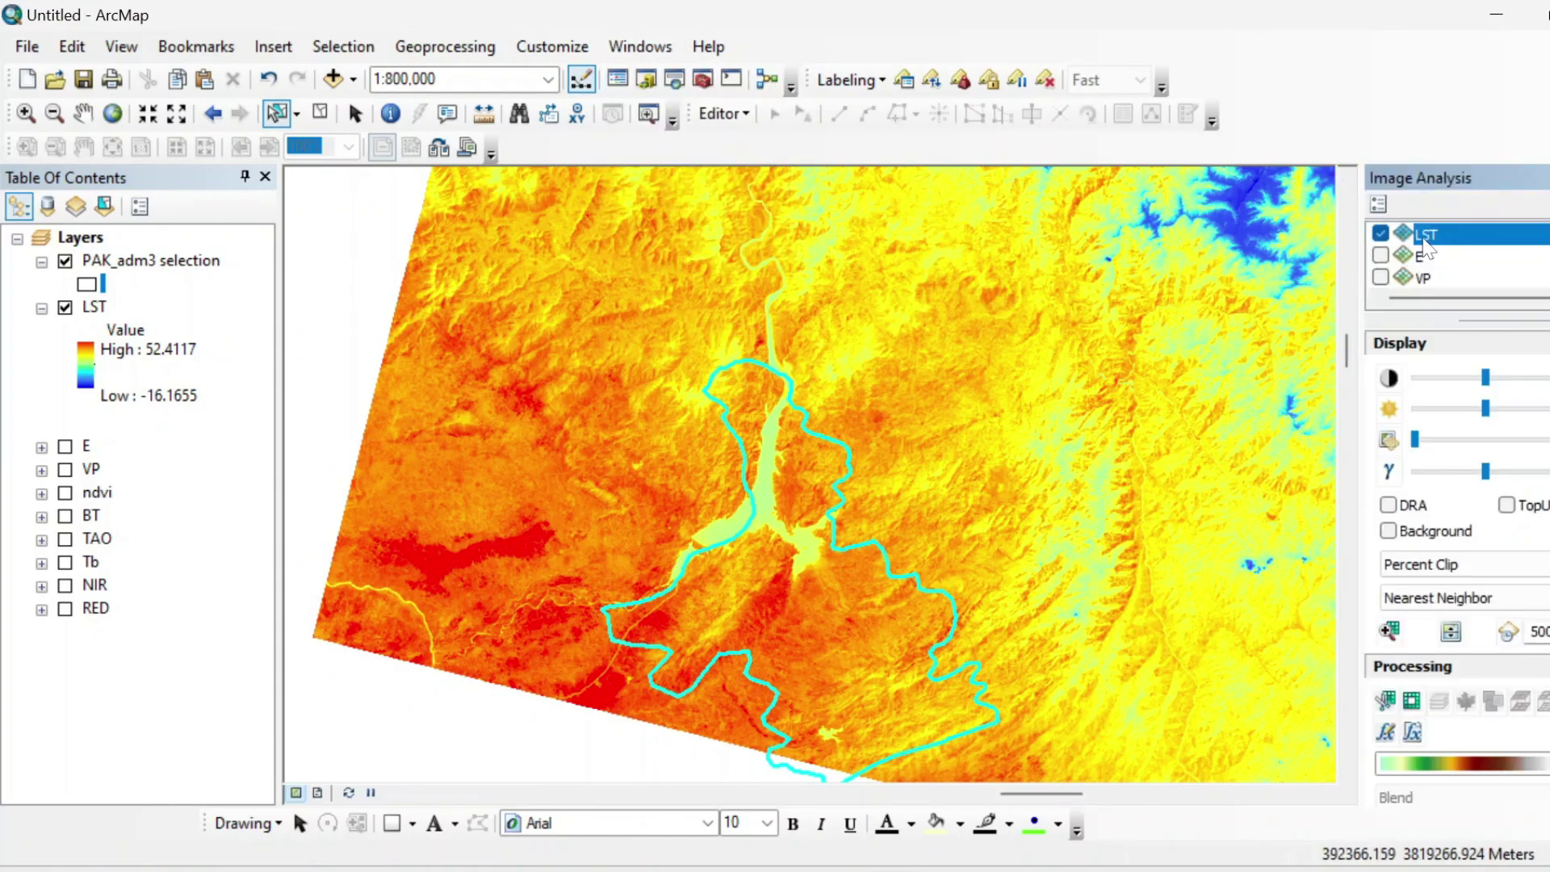
pyautogui.click(1389, 704)
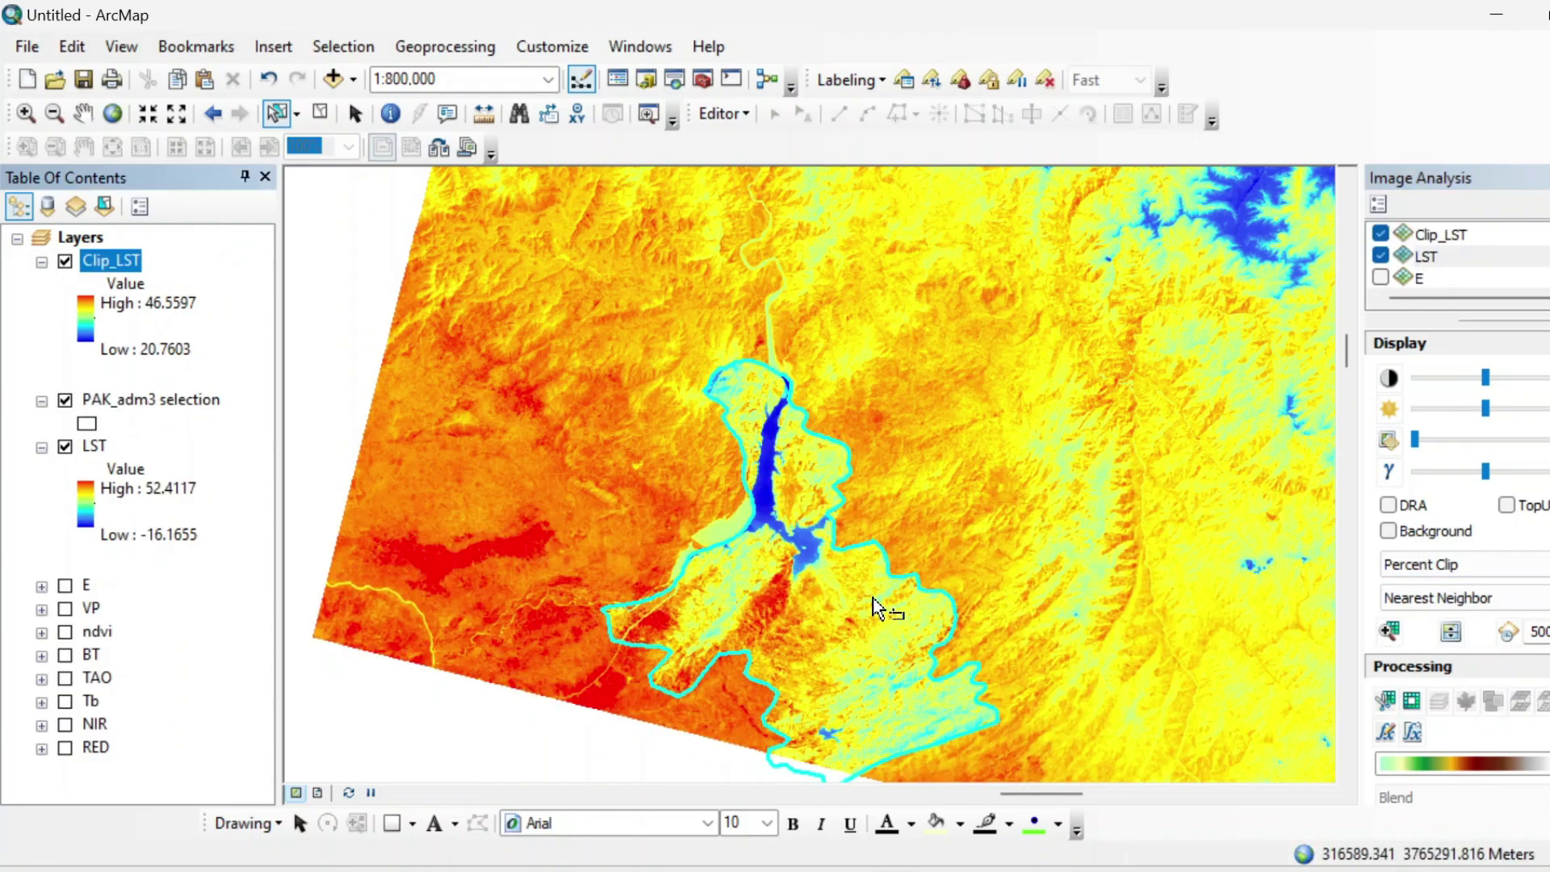
# Hide the LST and PAK_adm3 selection layers, and show Clip_LST in layout view zoomed to its extent.
pyautogui.moveTo(883, 609); pyautogui.dragTo(837, 578)
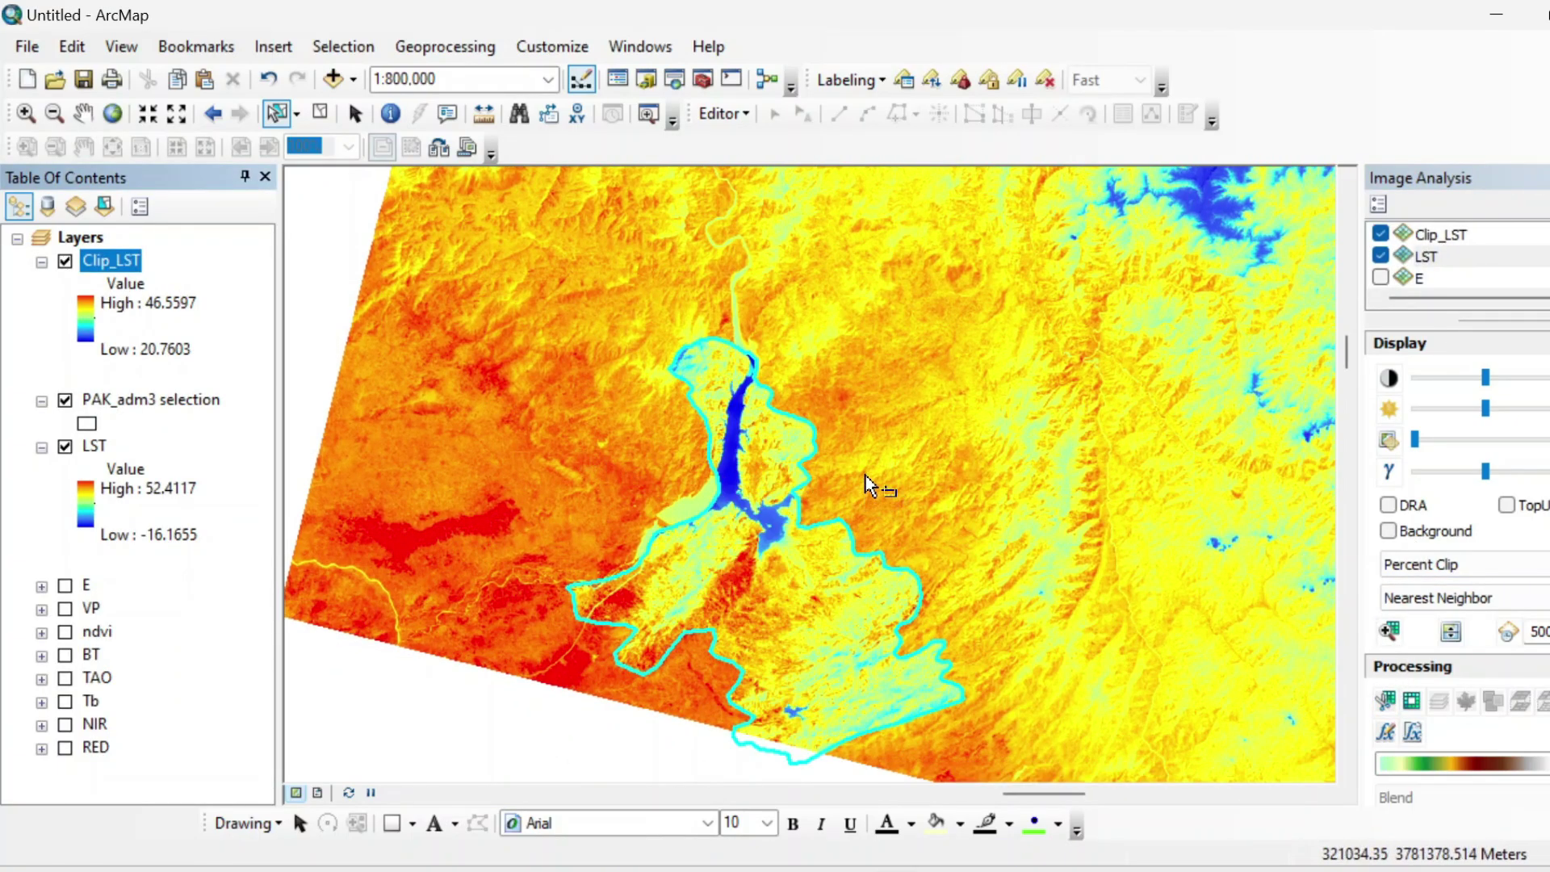
pyautogui.click(65, 446)
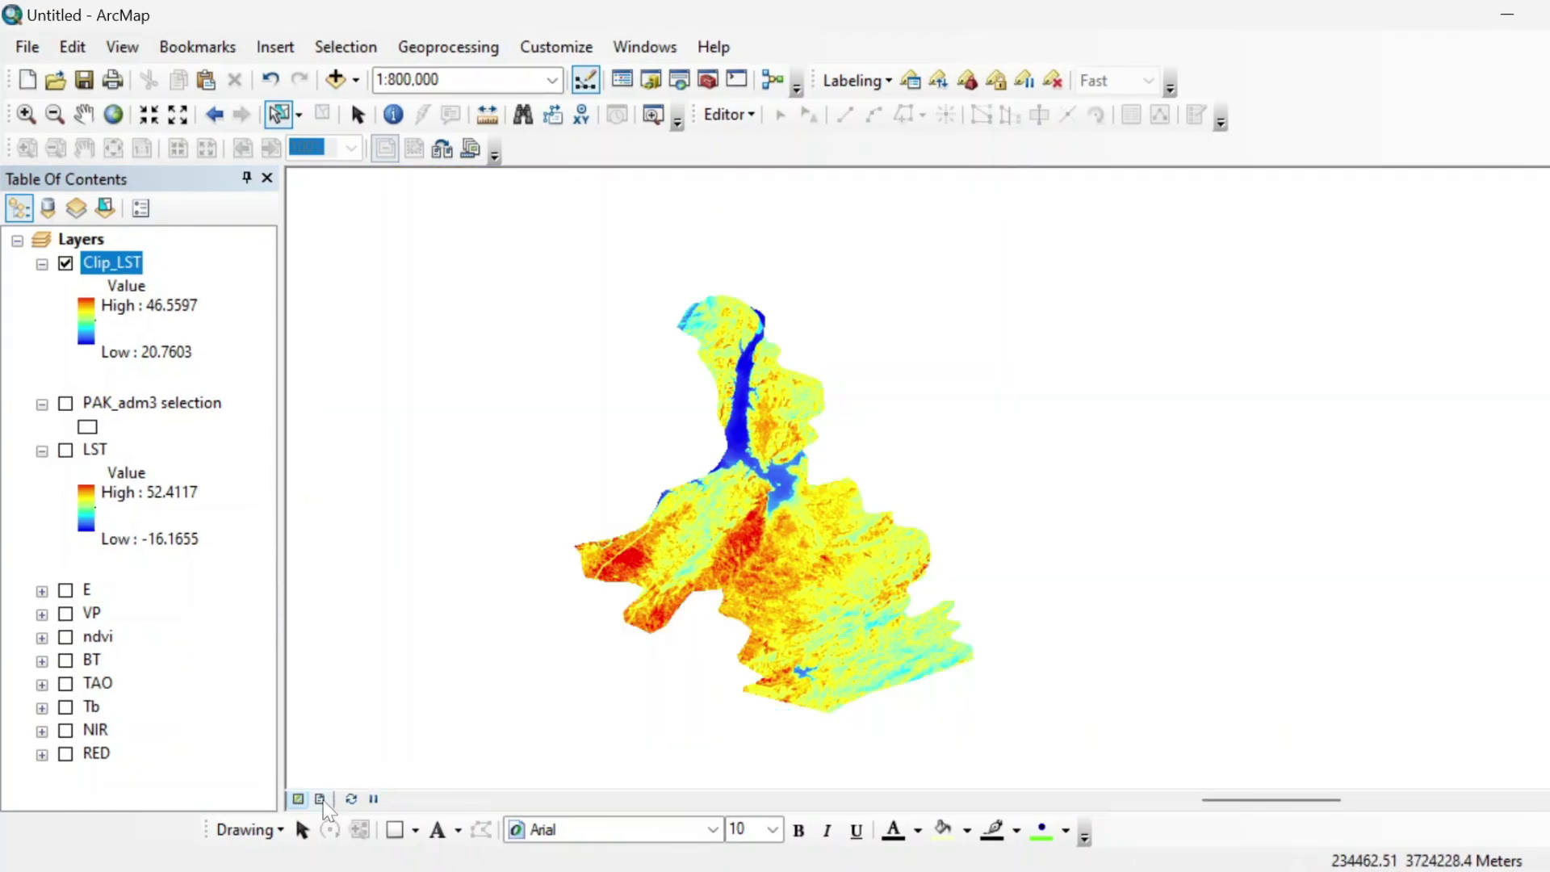
pyautogui.click(321, 799)
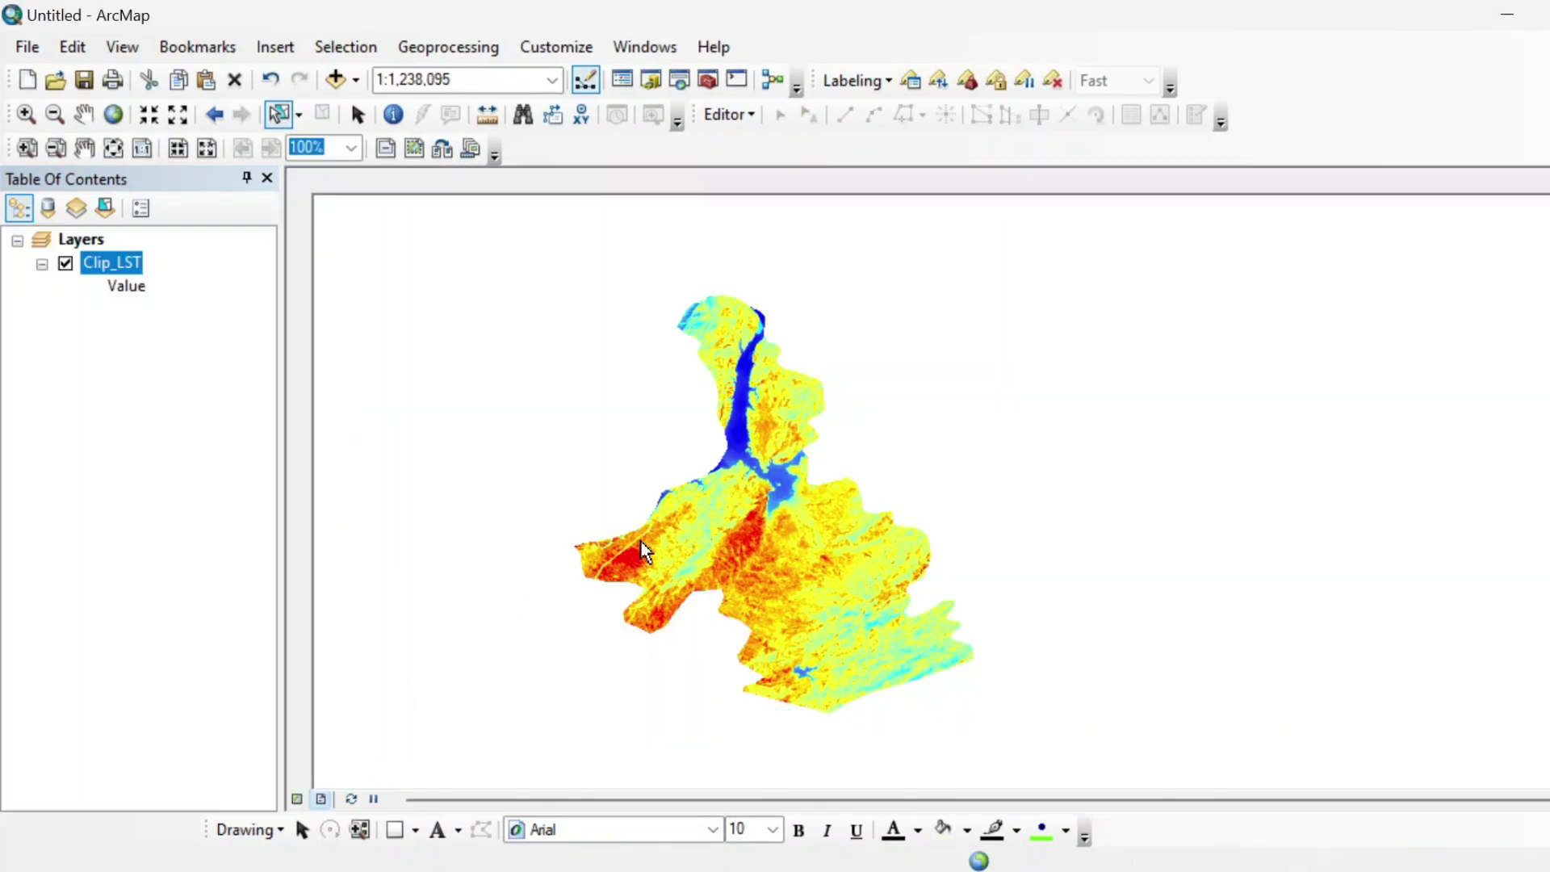
pyautogui.rightClick(108, 264)
pyautogui.click(234, 401)
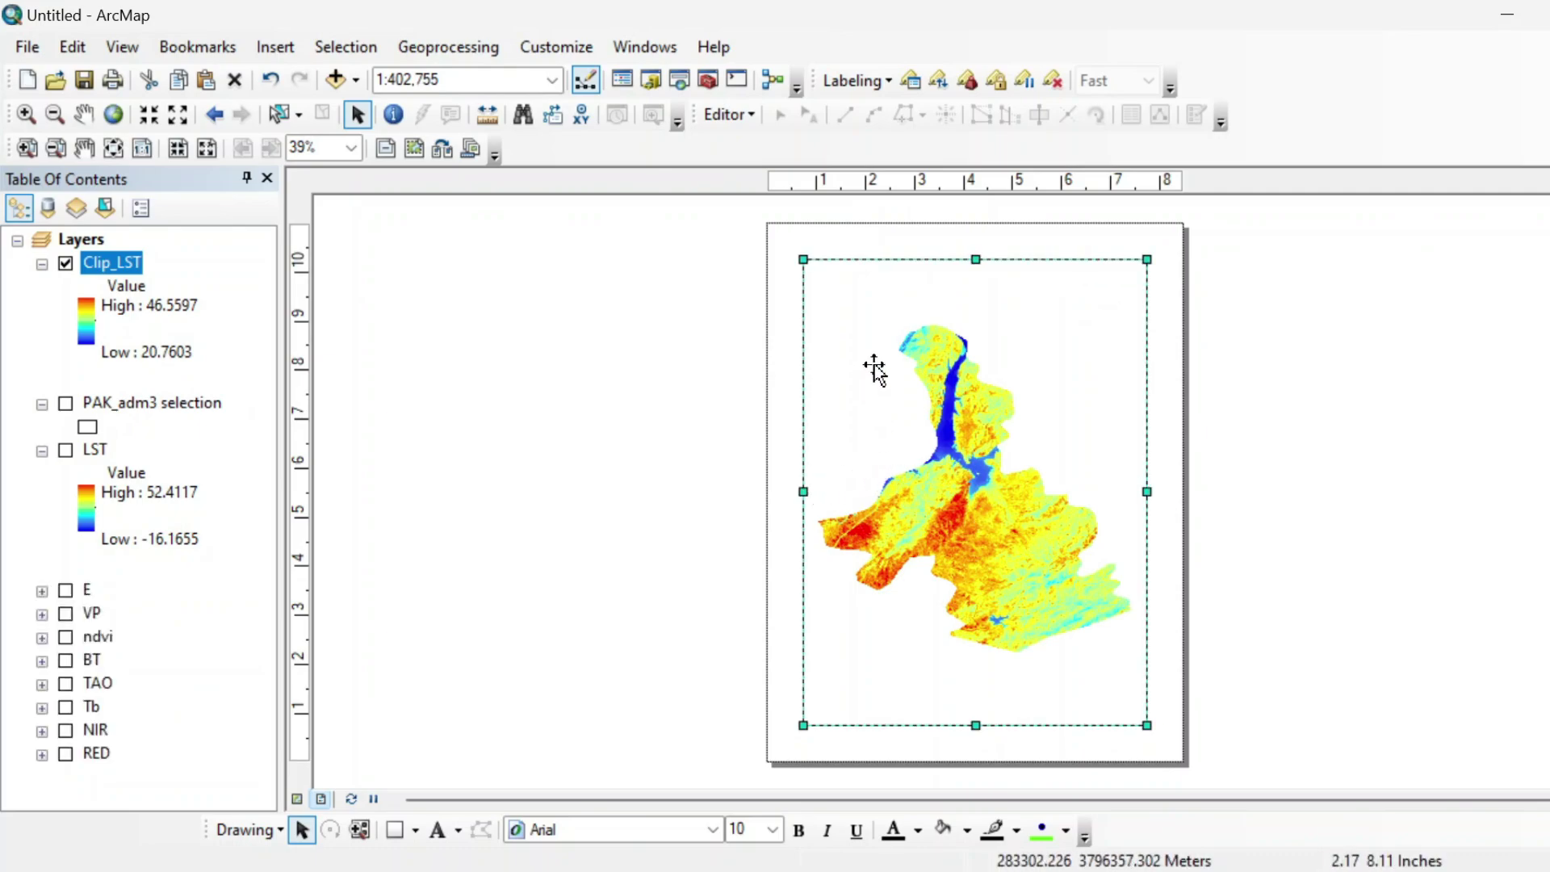
# Insert the map title "May LST Haripur - 2024" on the layout page.
pyautogui.click(275, 46)
pyautogui.click(299, 89)
pyautogui.press('capslock')
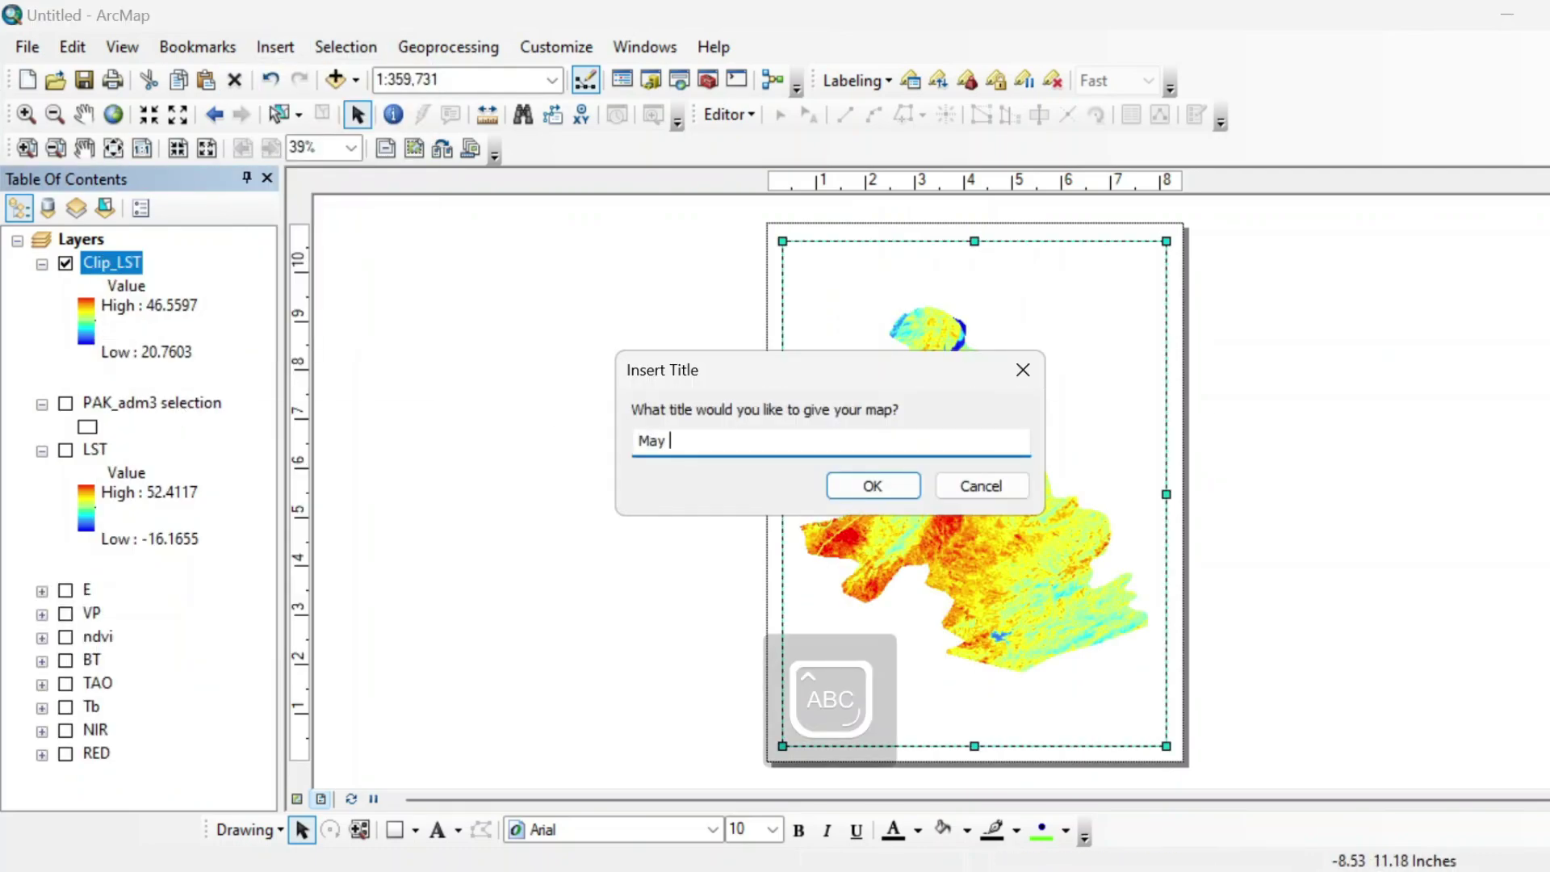
pyautogui.write('May LST Haripur - 2024')
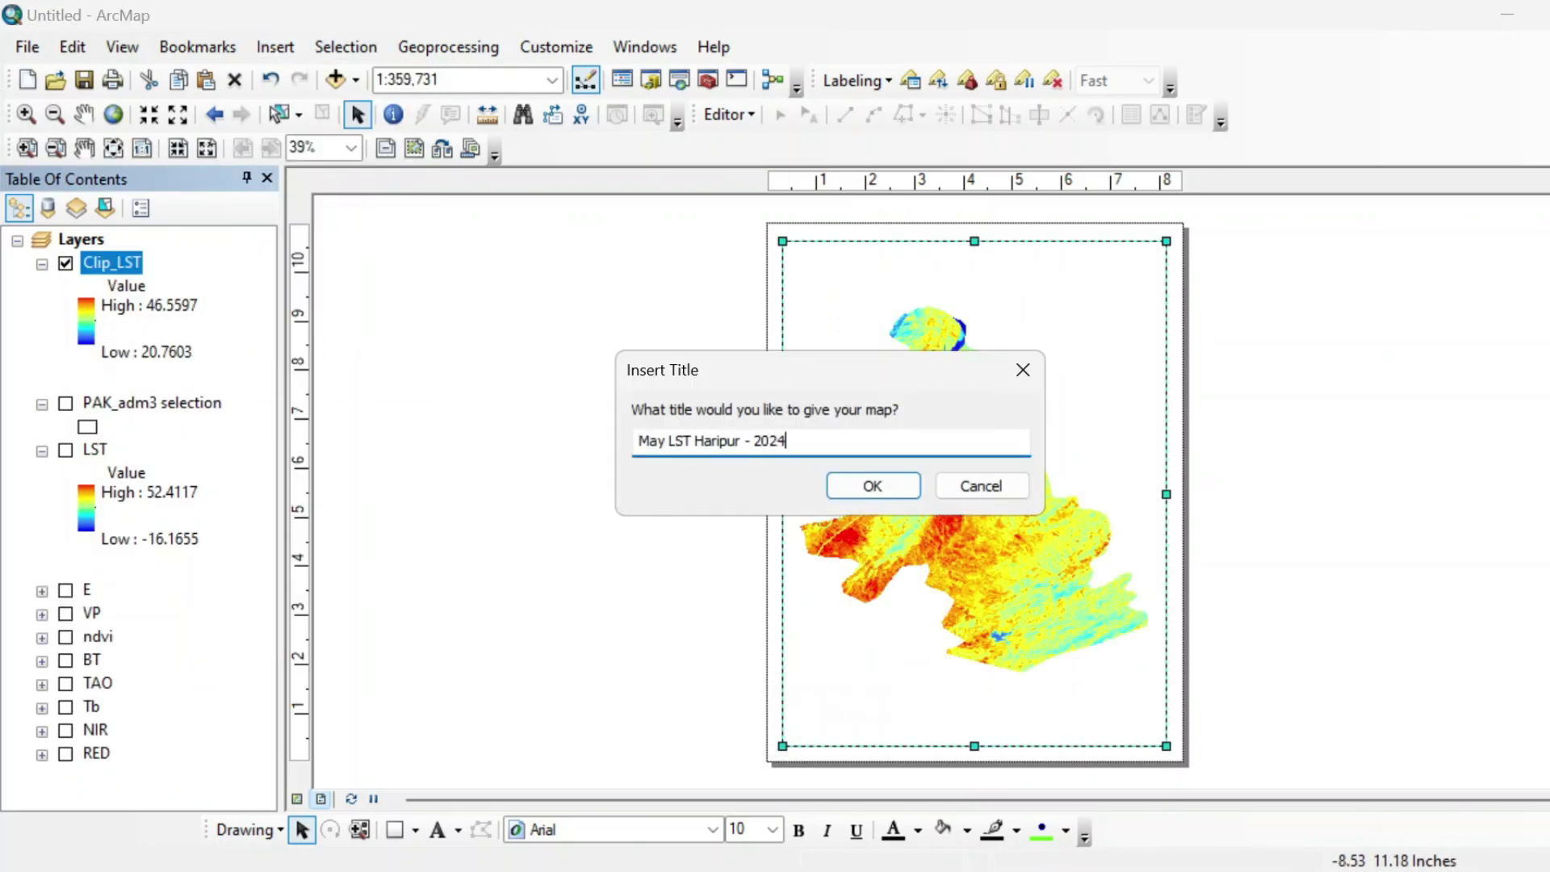
pyautogui.click(873, 485)
# Format the map title in bold Times New Roman at size 24.
pyautogui.click(614, 829)
pyautogui.write('t')
pyautogui.click(712, 829)
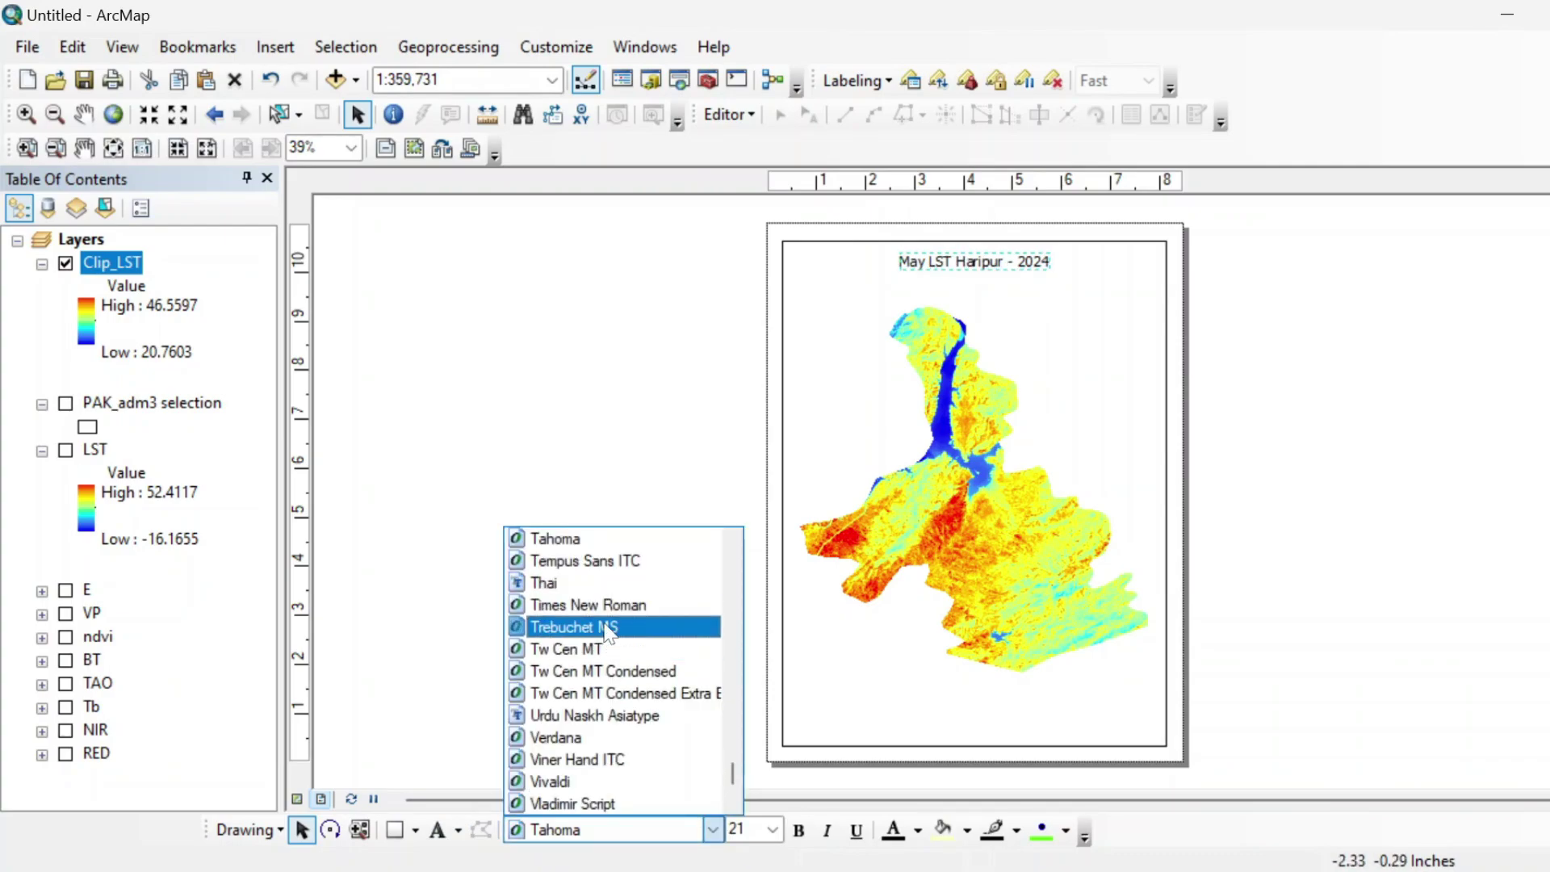
pyautogui.click(605, 605)
pyautogui.click(799, 830)
pyautogui.click(771, 829)
pyautogui.click(767, 606)
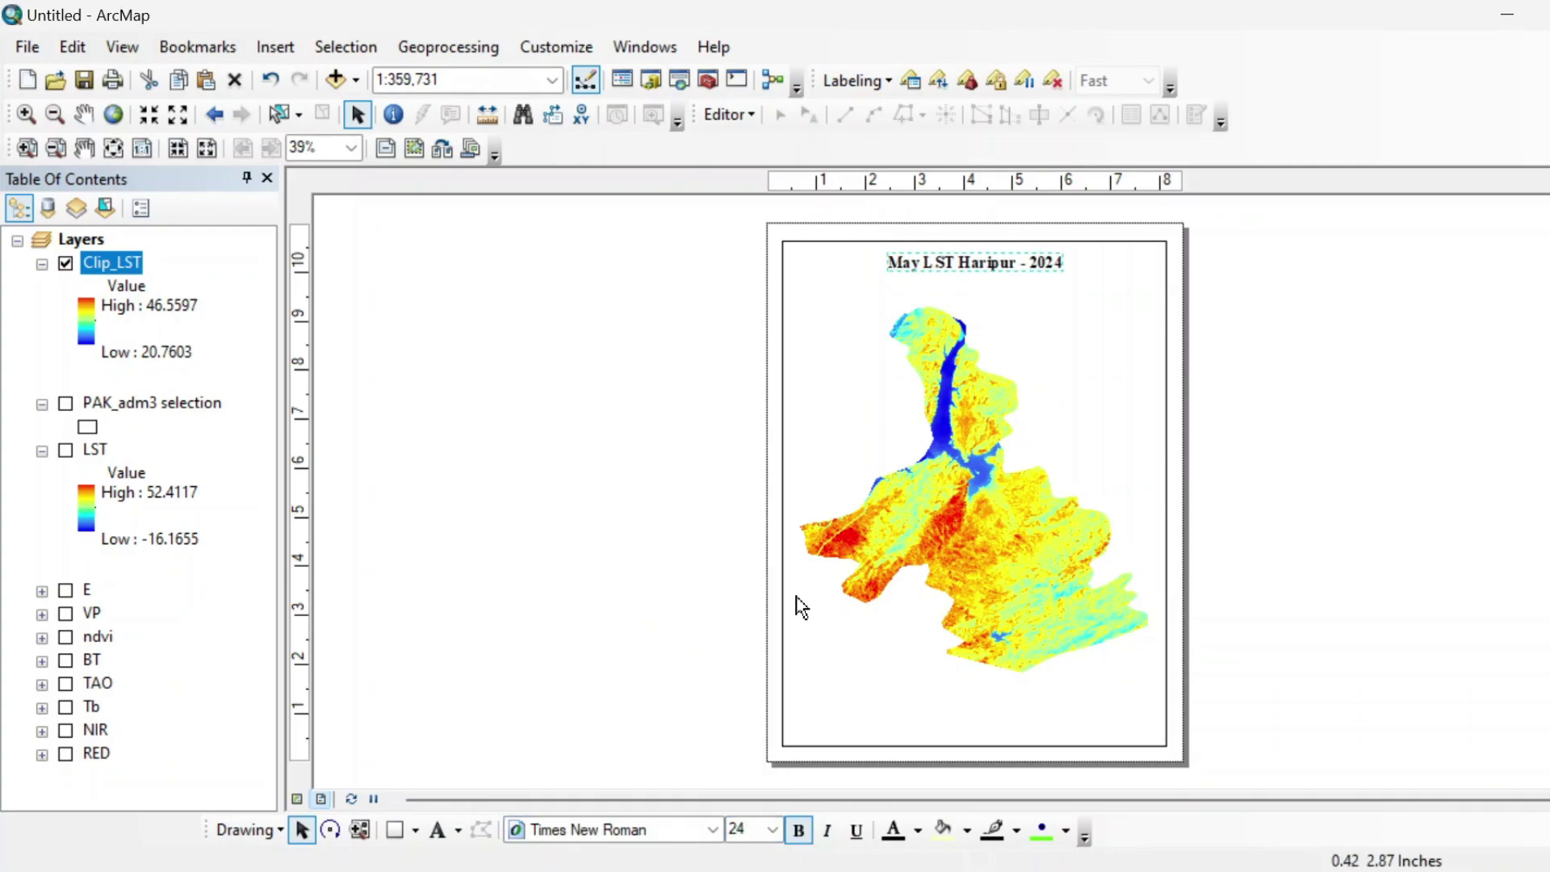
# Insert the ESRI North 3 north arrow, place it in the map frame's upper-left corner and enlarge it.
pyautogui.click(274, 47)
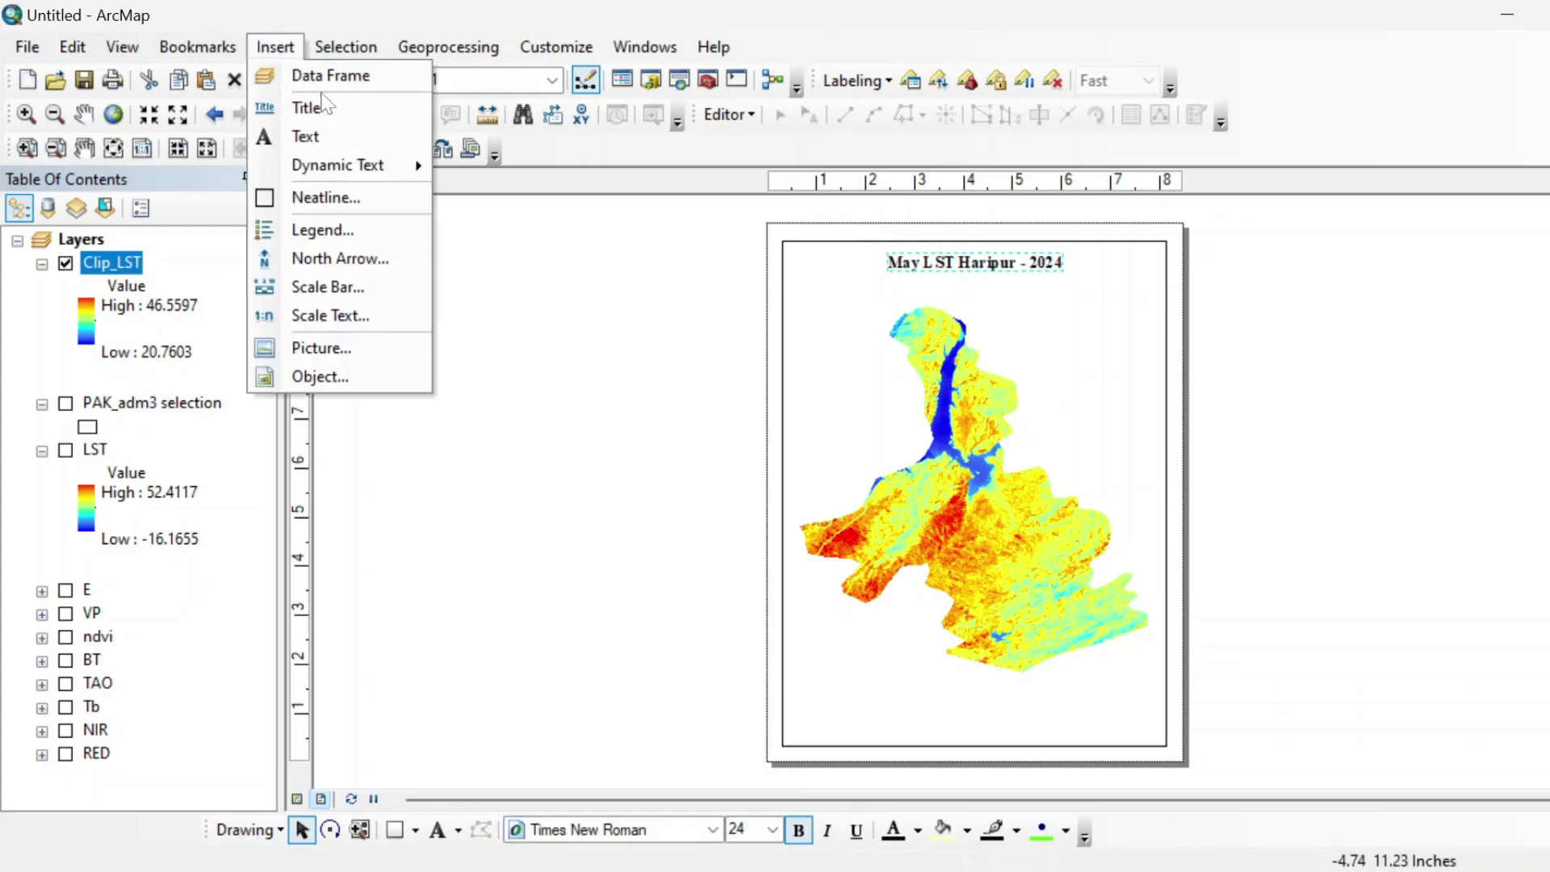
pyautogui.click(339, 258)
pyautogui.click(325, 149)
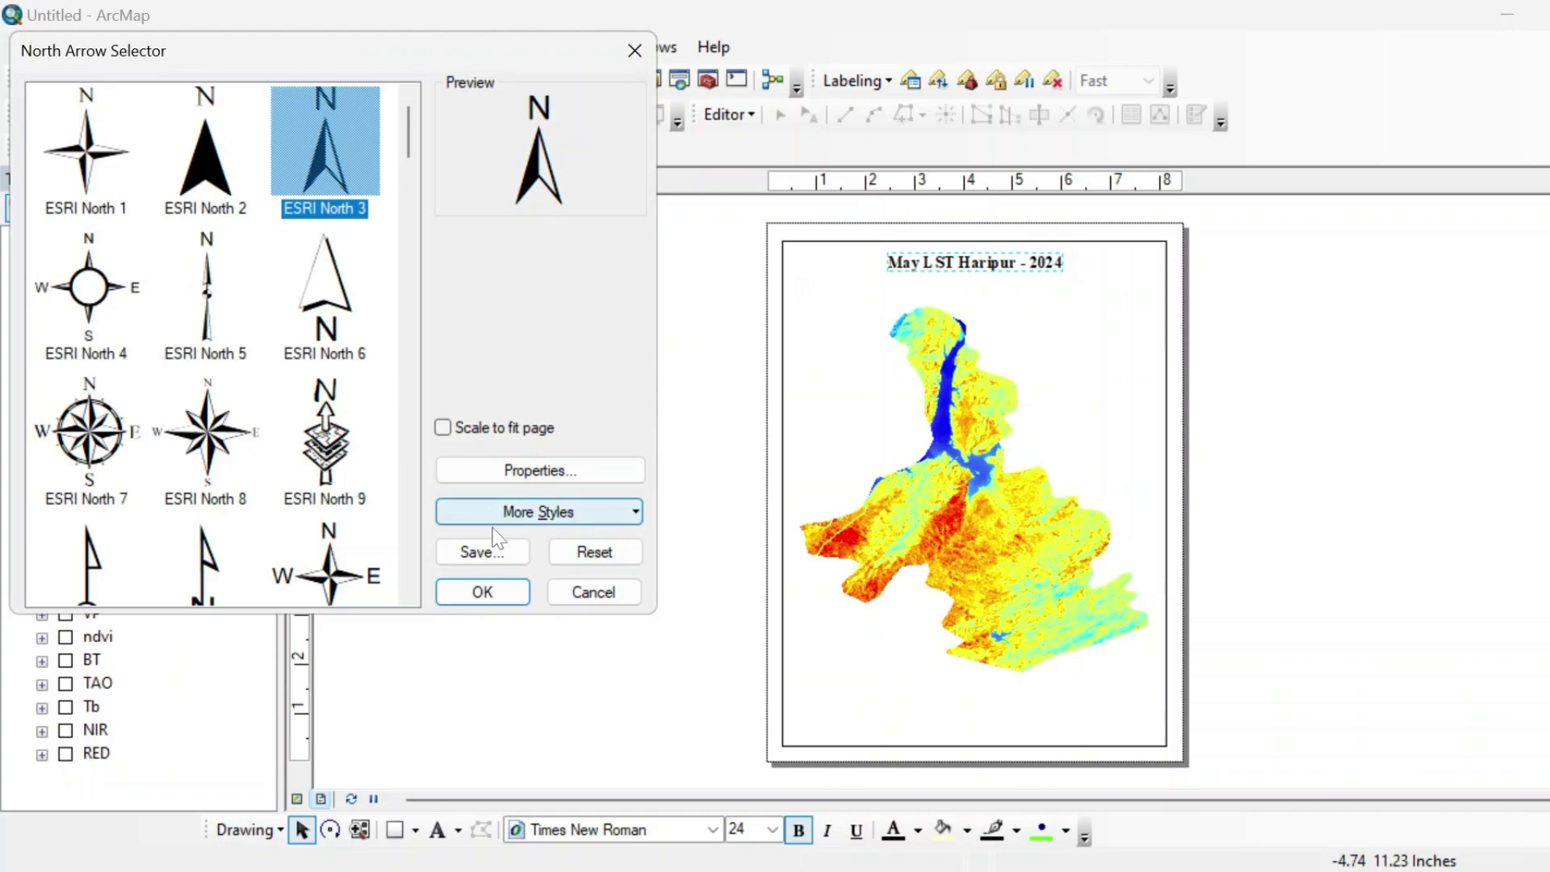
pyautogui.click(488, 592)
pyautogui.moveTo(814, 554); pyautogui.dragTo(812, 307)
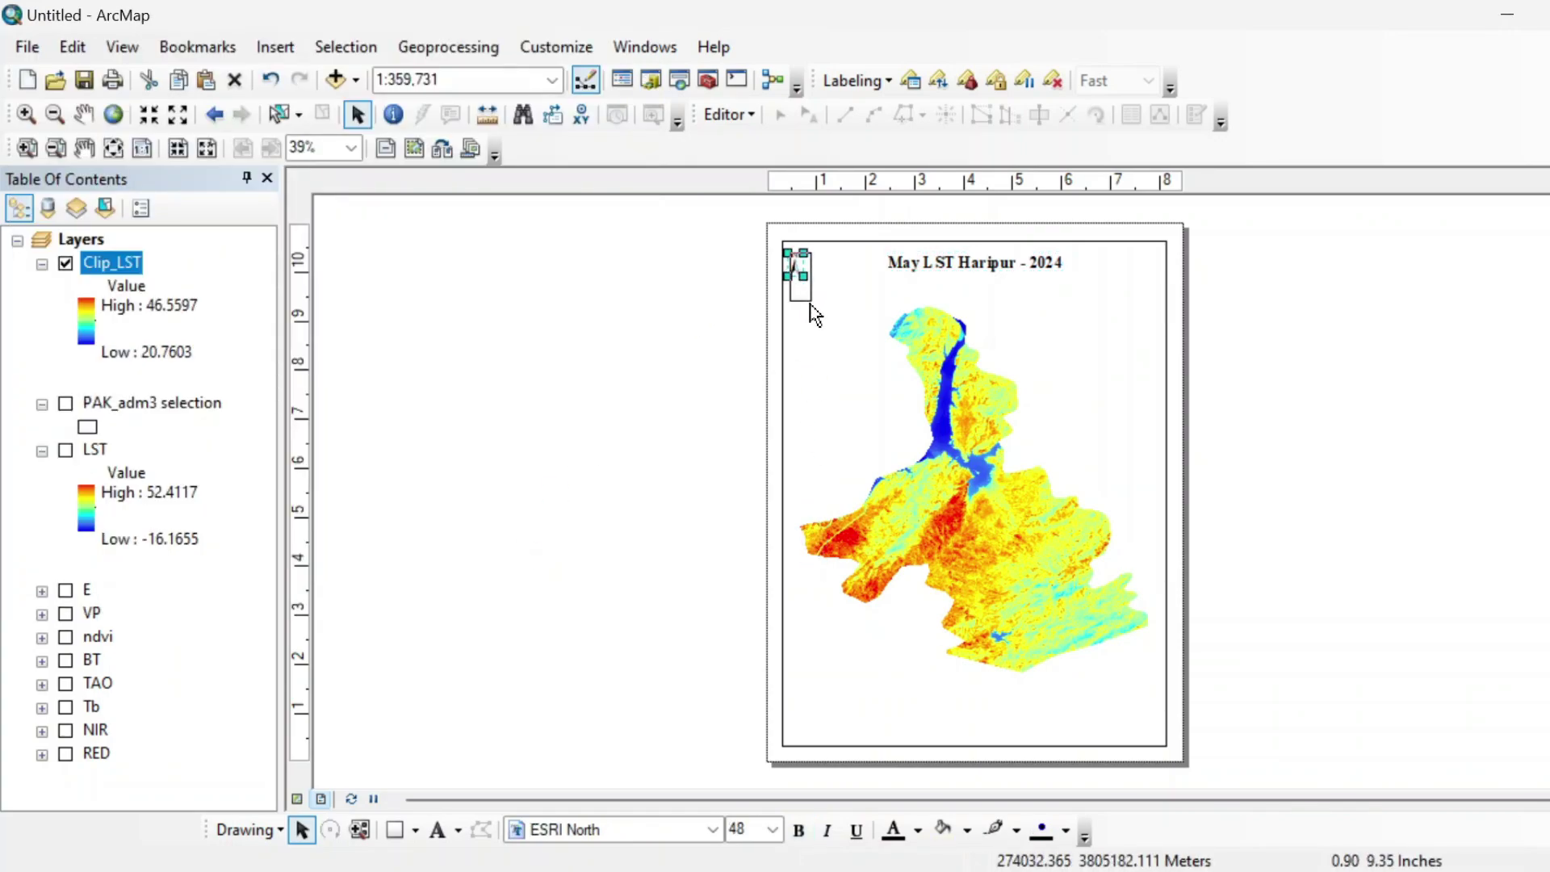
pyautogui.click(695, 352)
# Insert an alternating scale bar in the lower-right corner of the map frame.
pyautogui.click(275, 46)
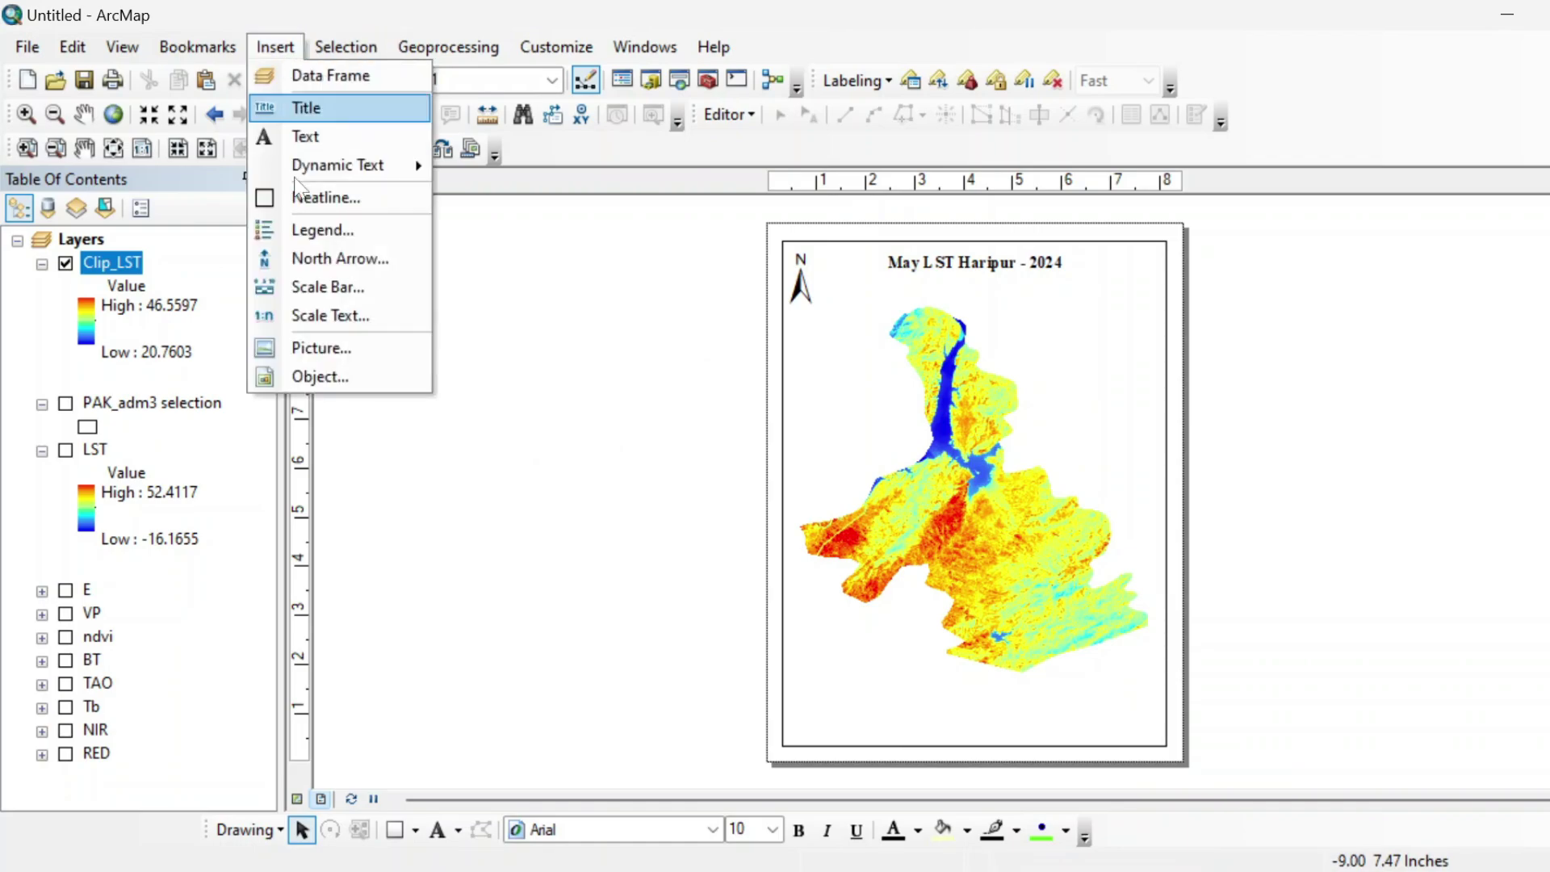
pyautogui.click(355, 287)
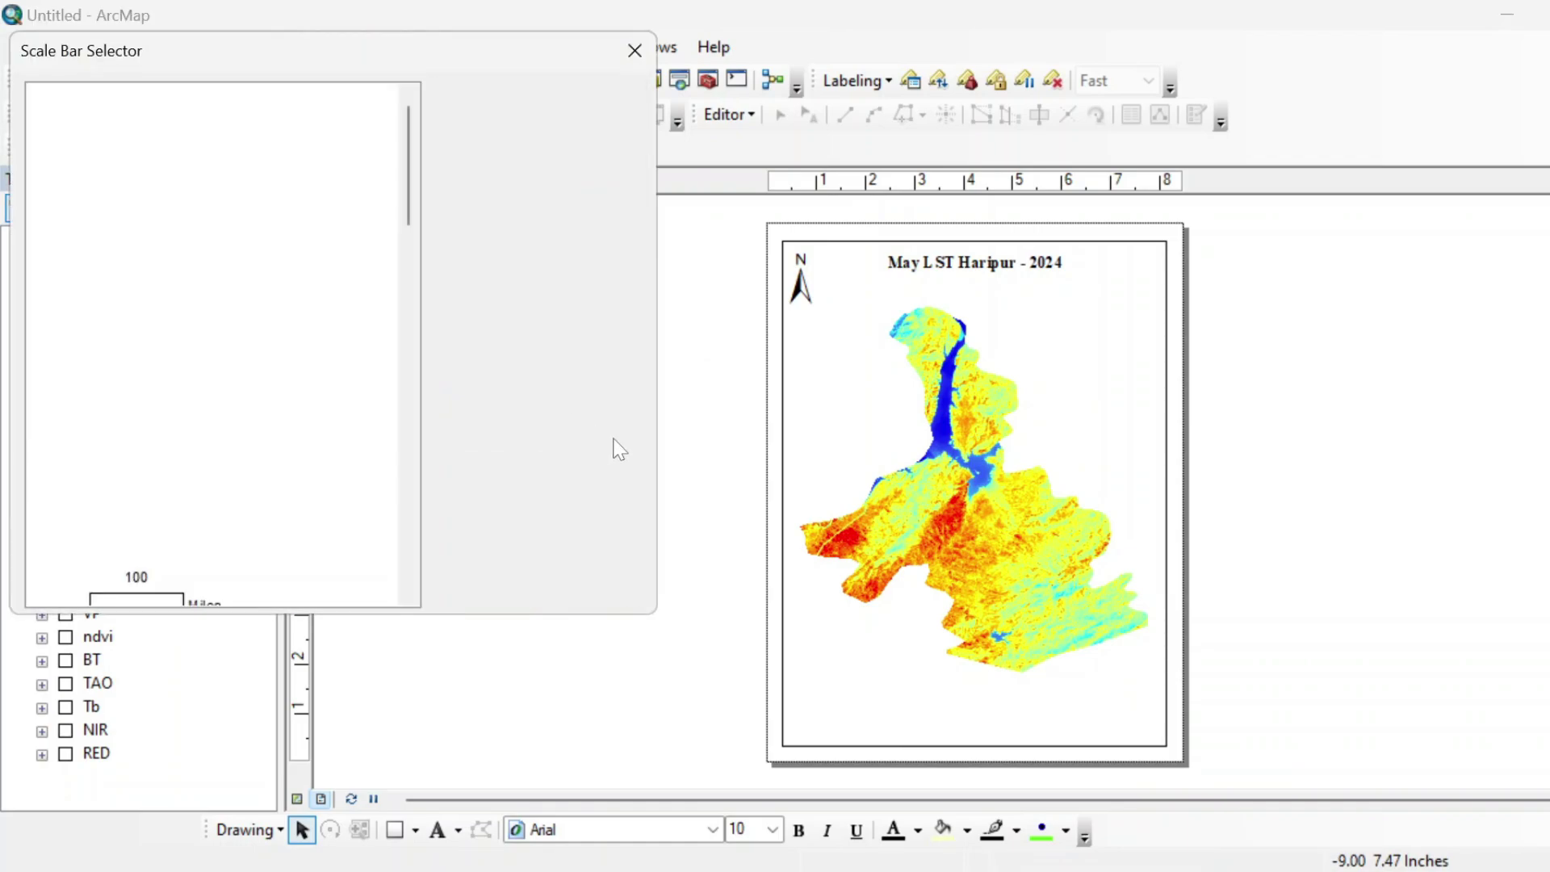
pyautogui.scroll(-5, 242, 404)
pyautogui.doubleClick(186, 444)
# Label the scale bar's units KM, make its text bold, and set two divisions with two subdivisions.
pyautogui.doubleClick(1120, 735)
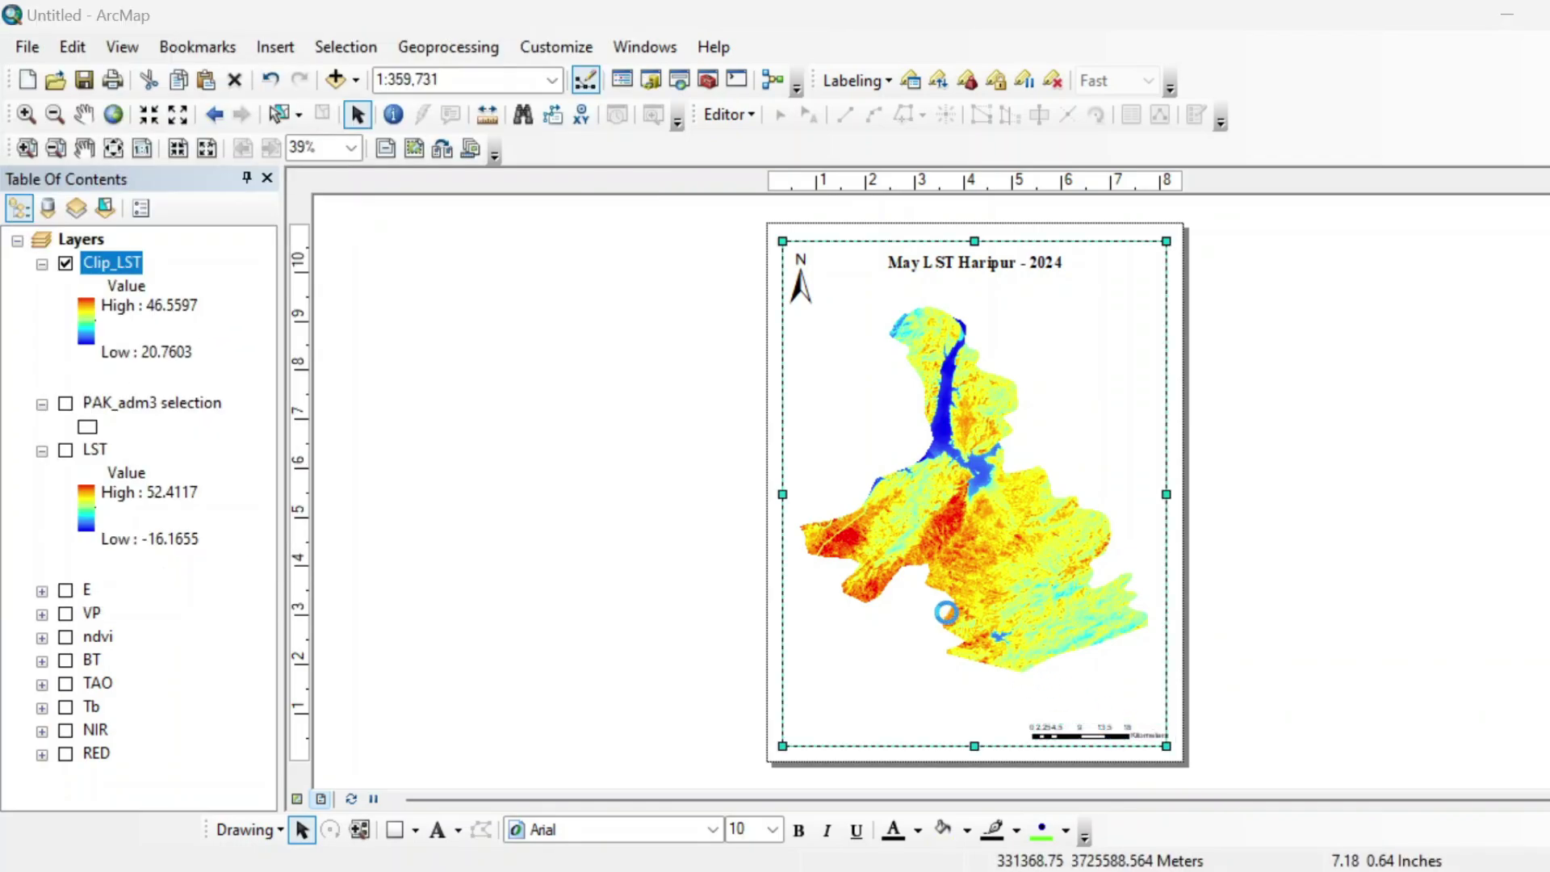
pyautogui.doubleClick(678, 620)
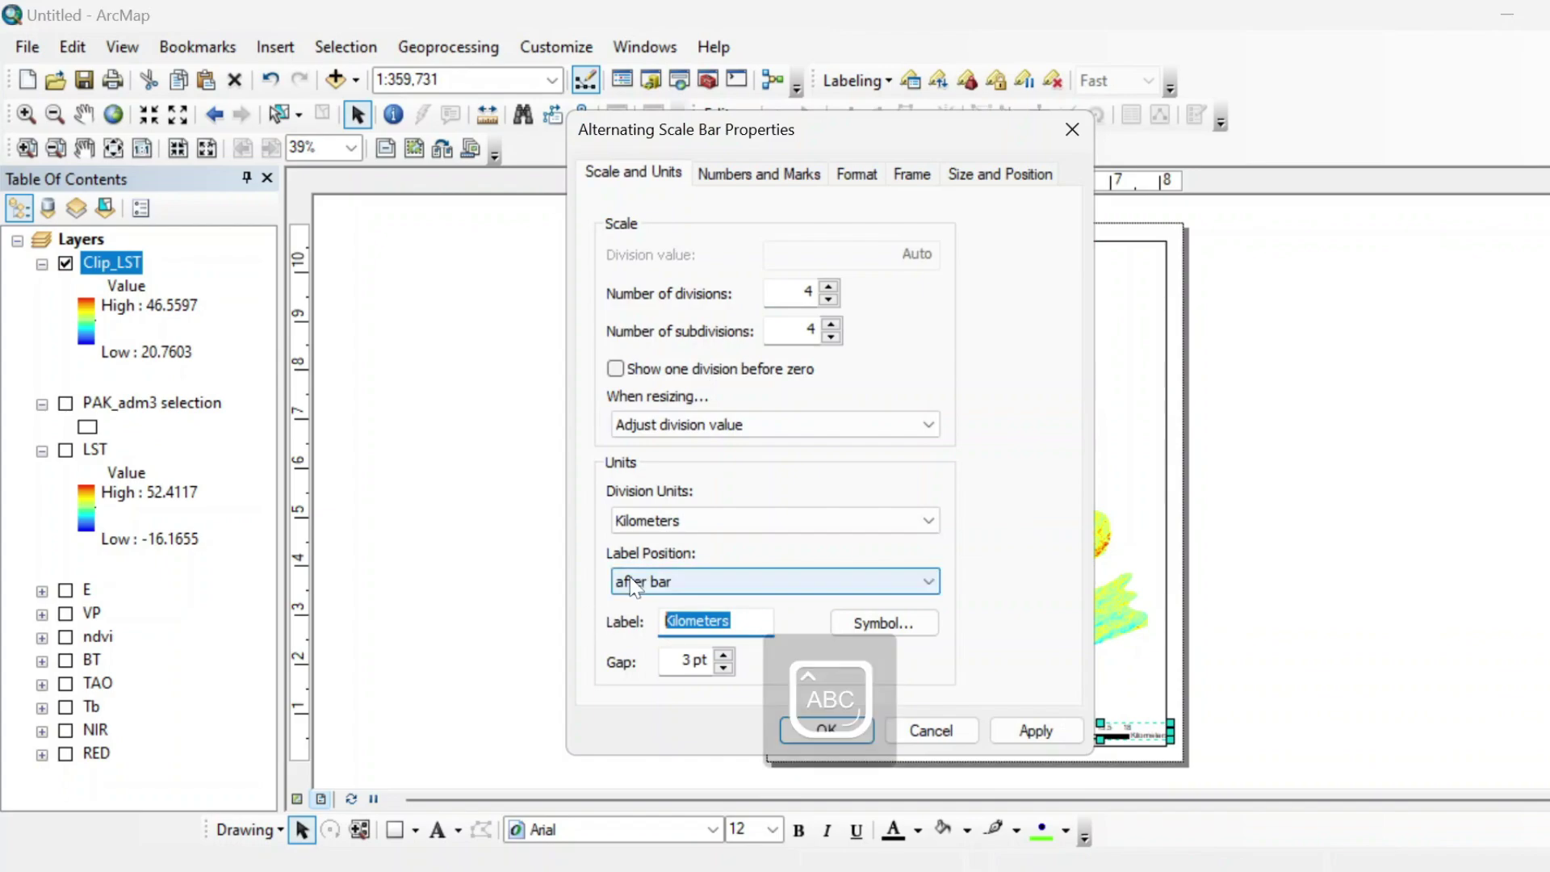
pyautogui.write('KM')
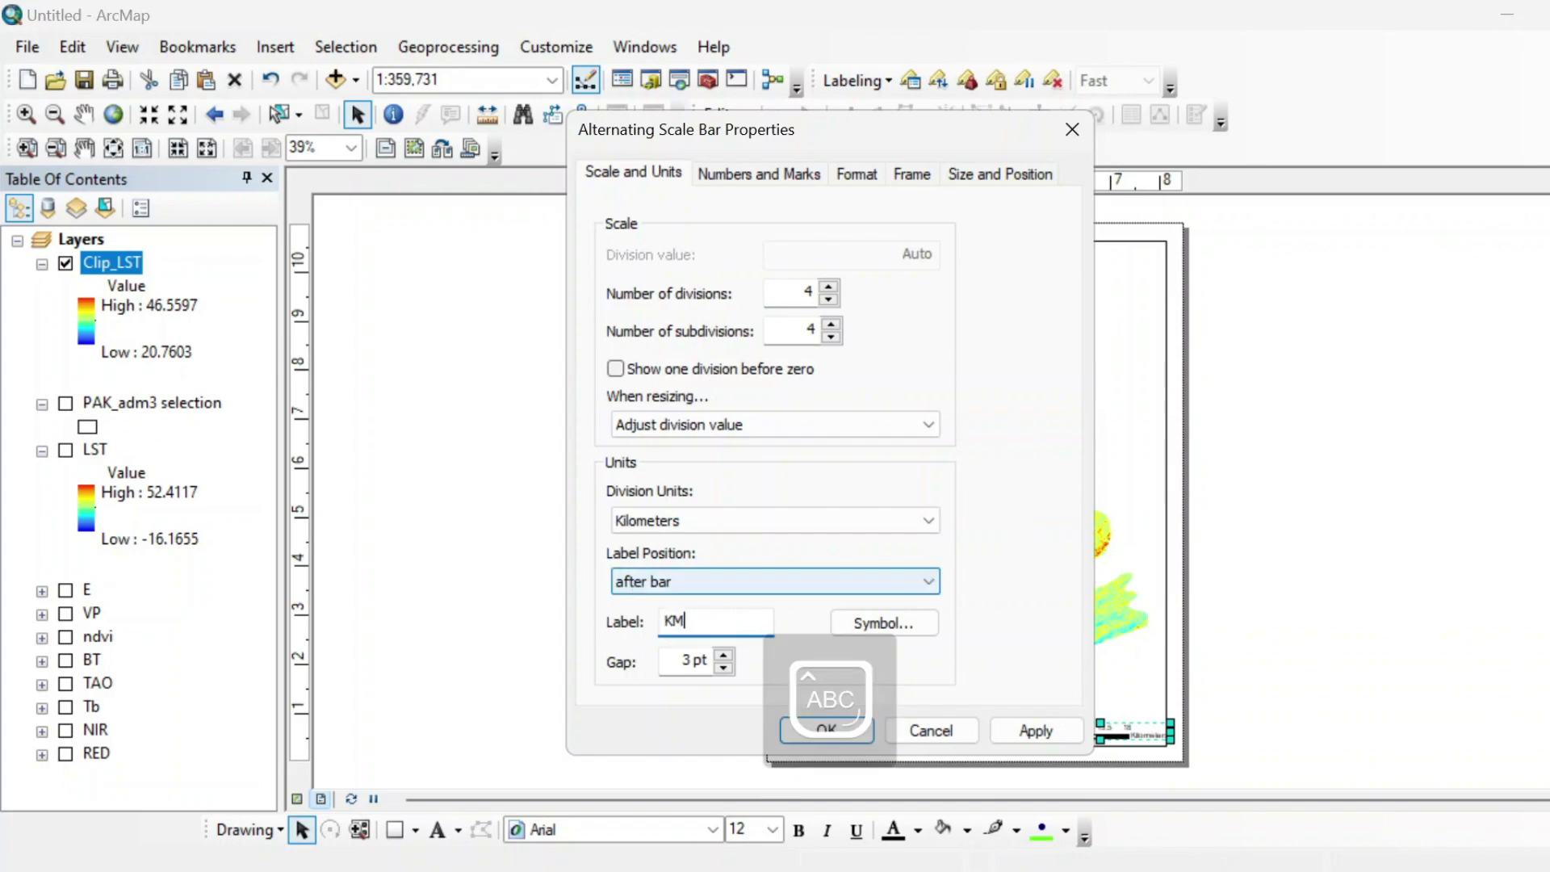
pyautogui.click(851, 176)
pyautogui.click(844, 261)
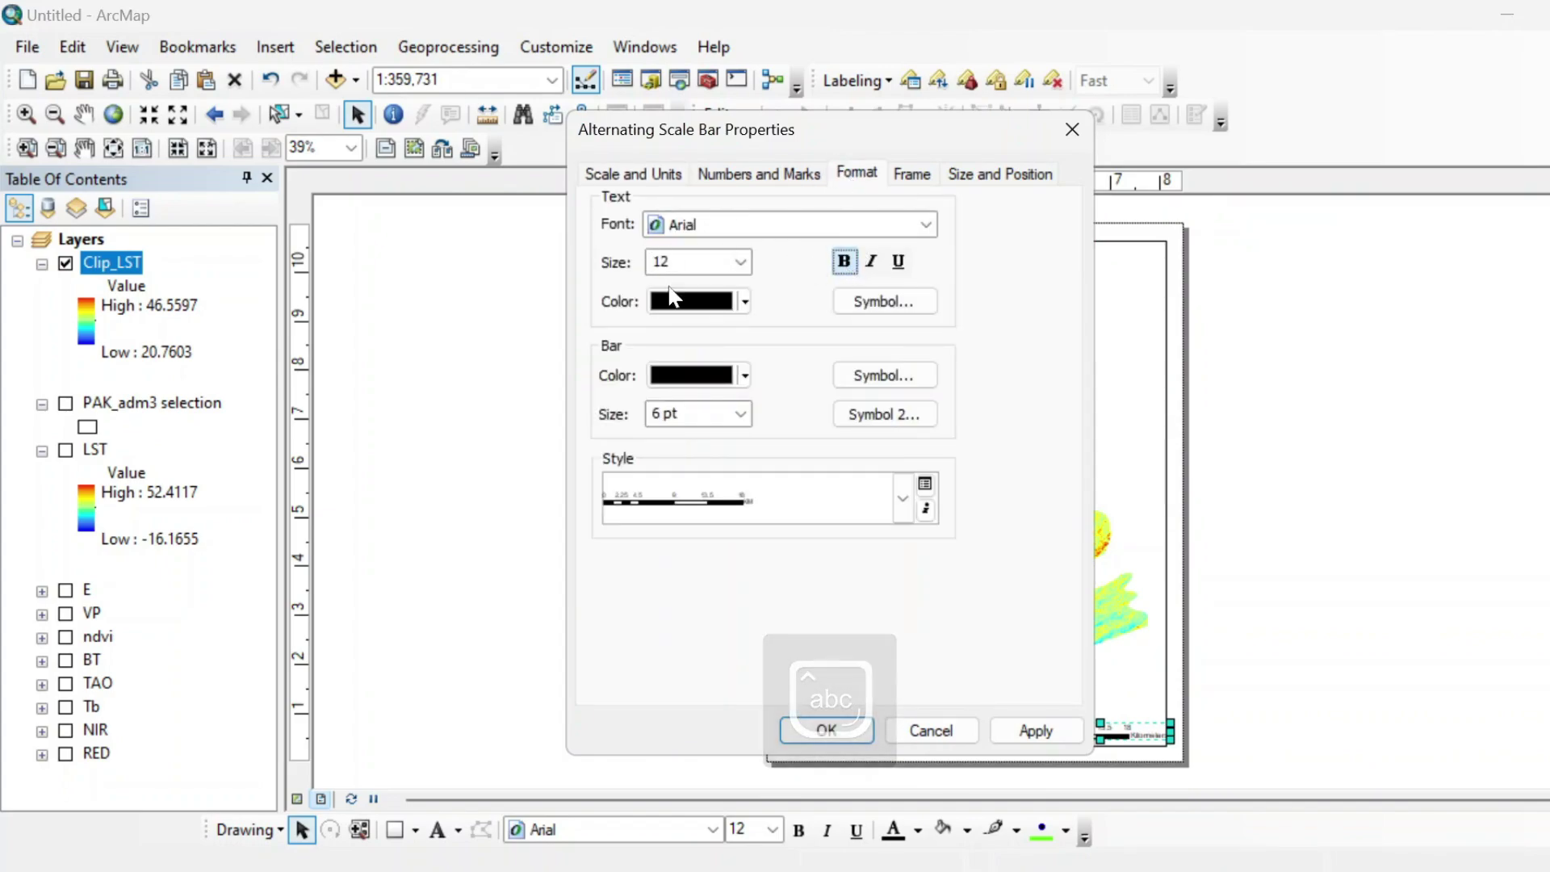
pyautogui.click(661, 176)
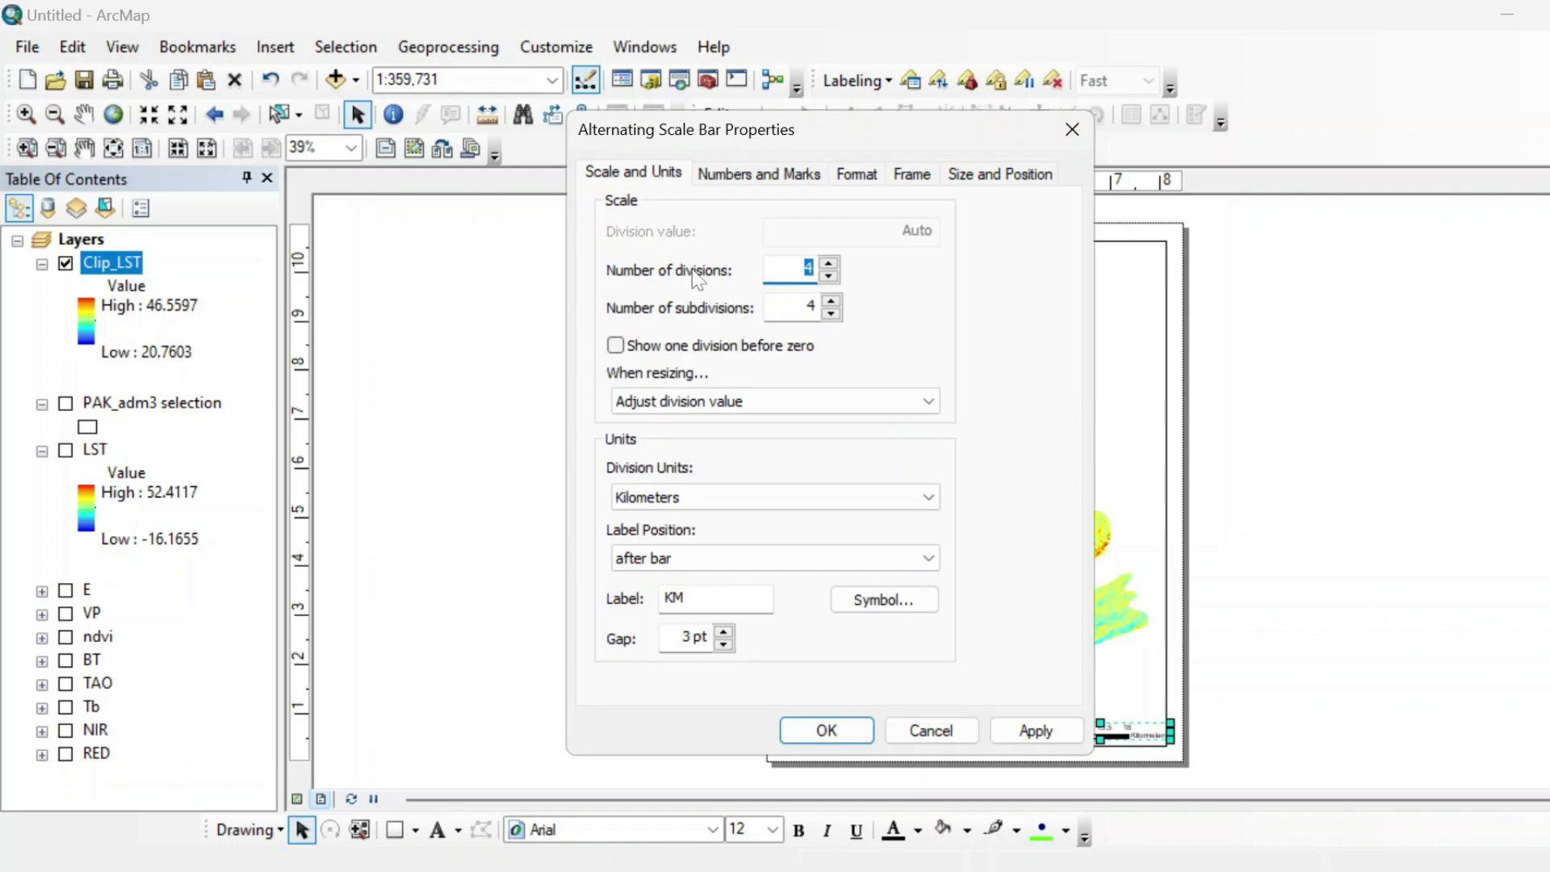
pyautogui.click(832, 314)
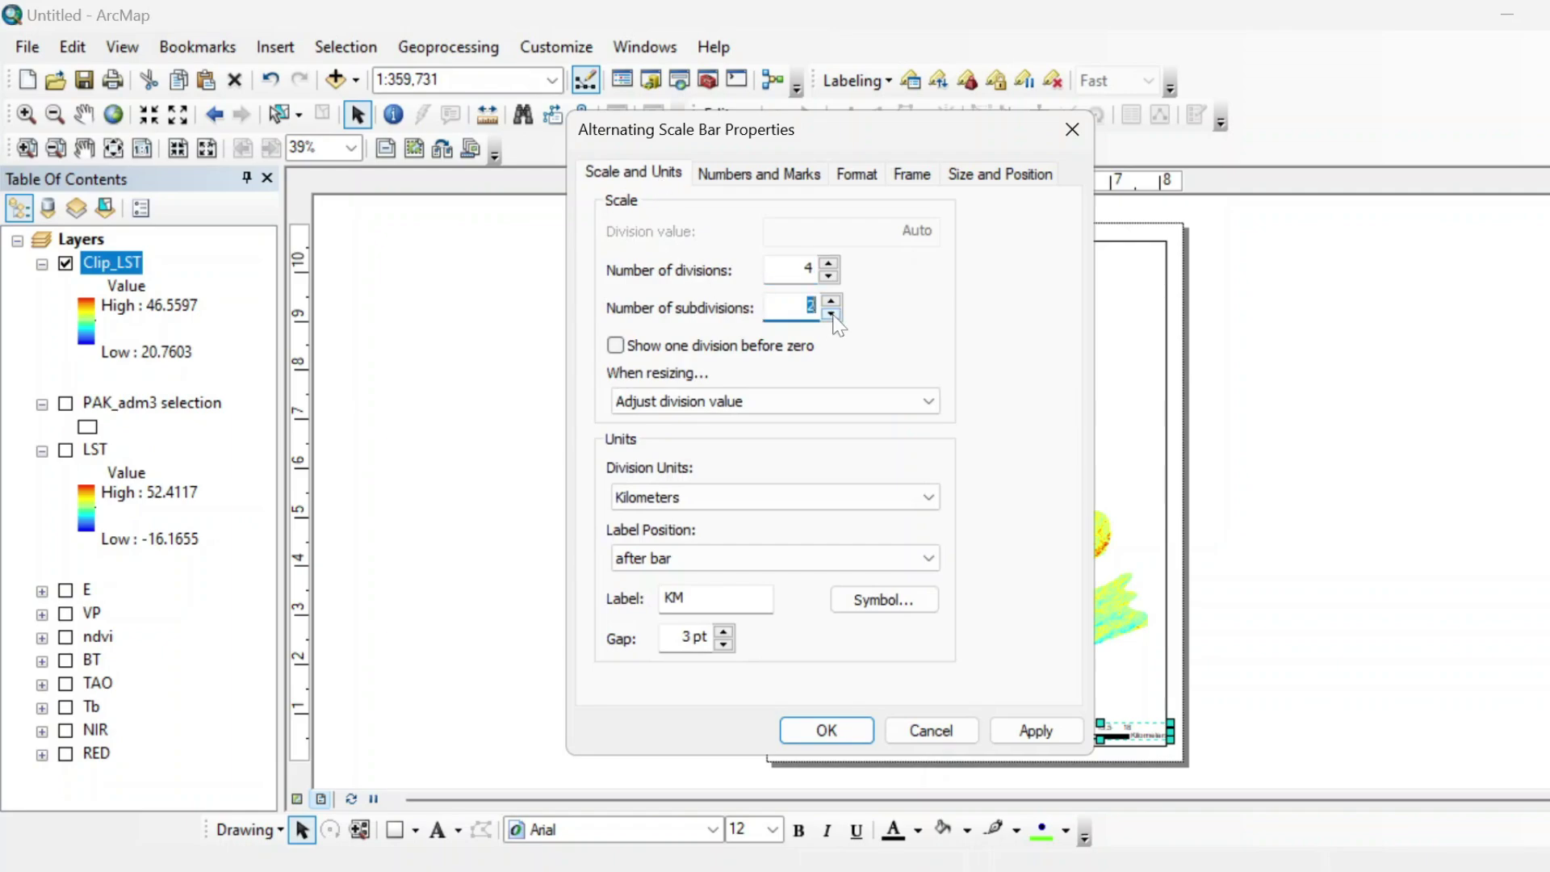
pyautogui.click(828, 276)
pyautogui.click(836, 720)
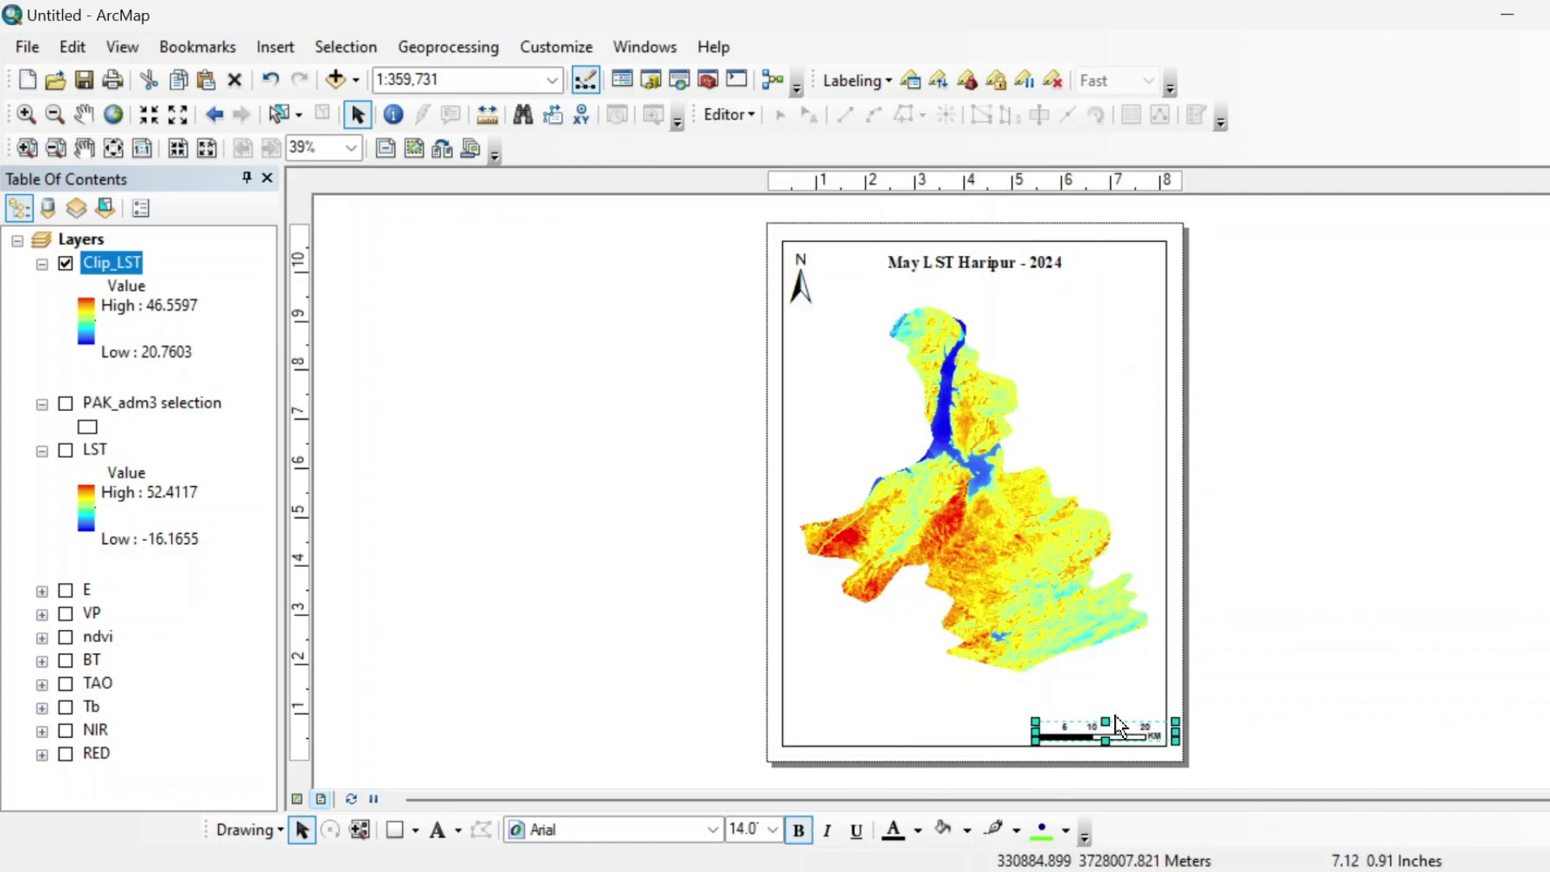
pyautogui.click(1276, 668)
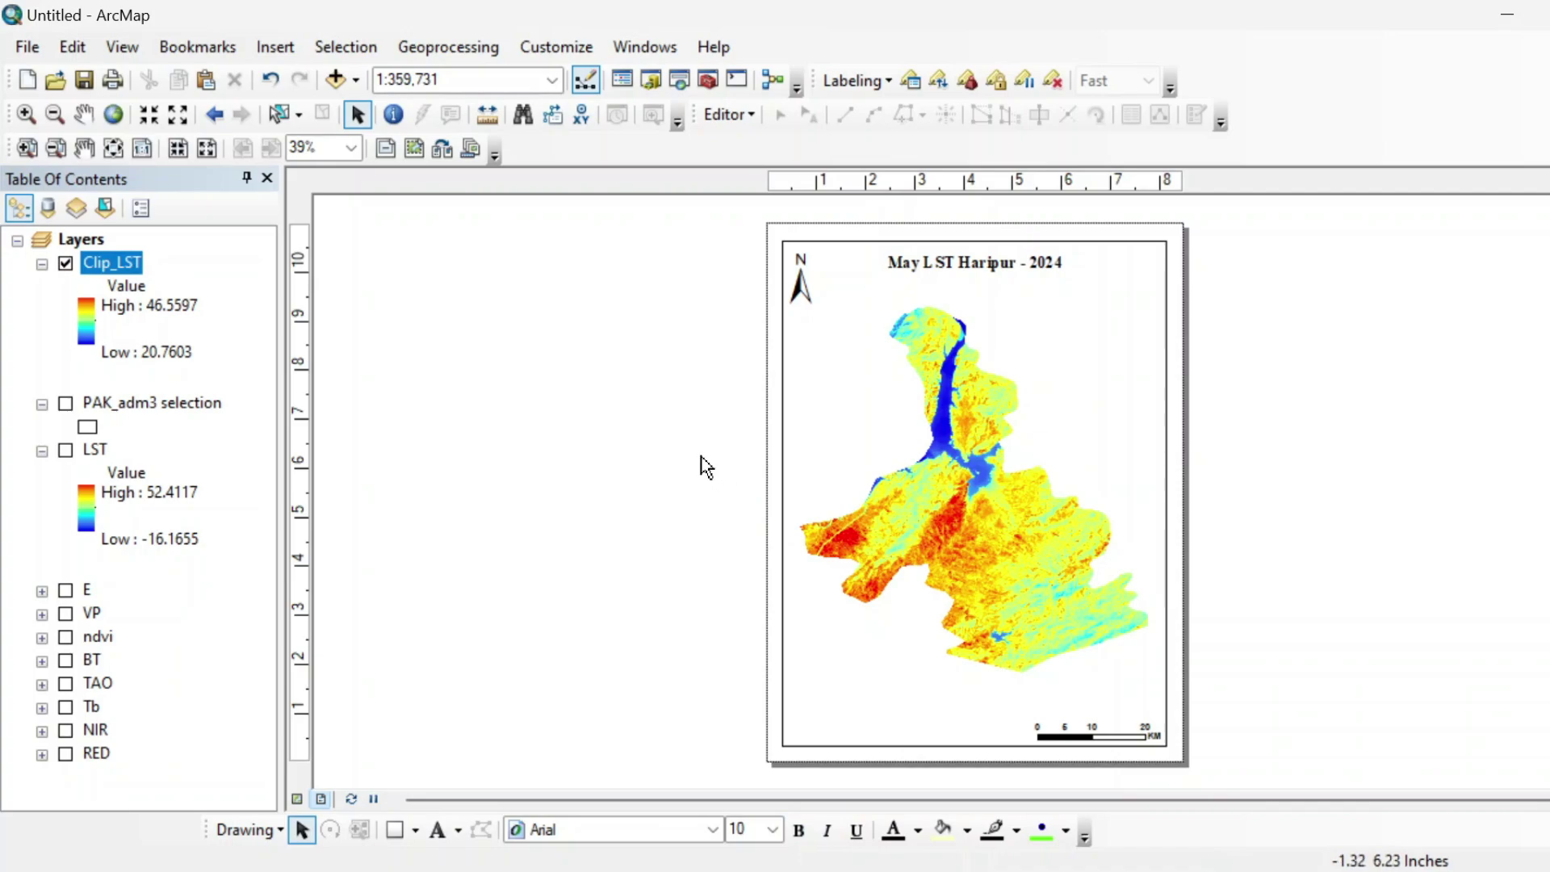
# Insert a legend for the Clip_LST layer with the default wizard settings, place it in the map frame's lower-left corner and enlarge it.
pyautogui.click(276, 47)
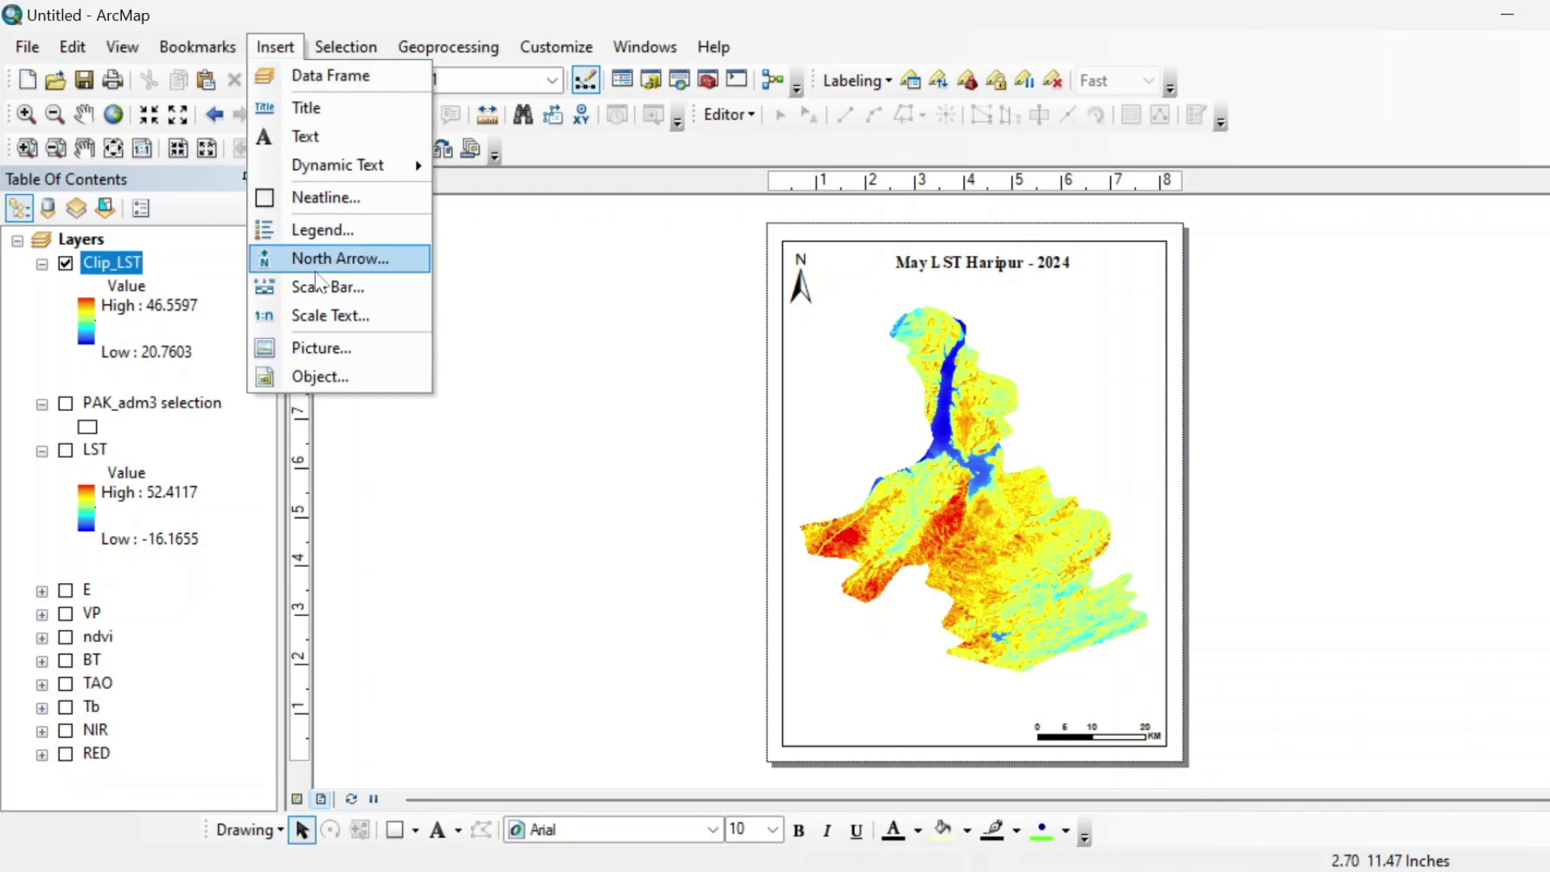
pyautogui.click(323, 230)
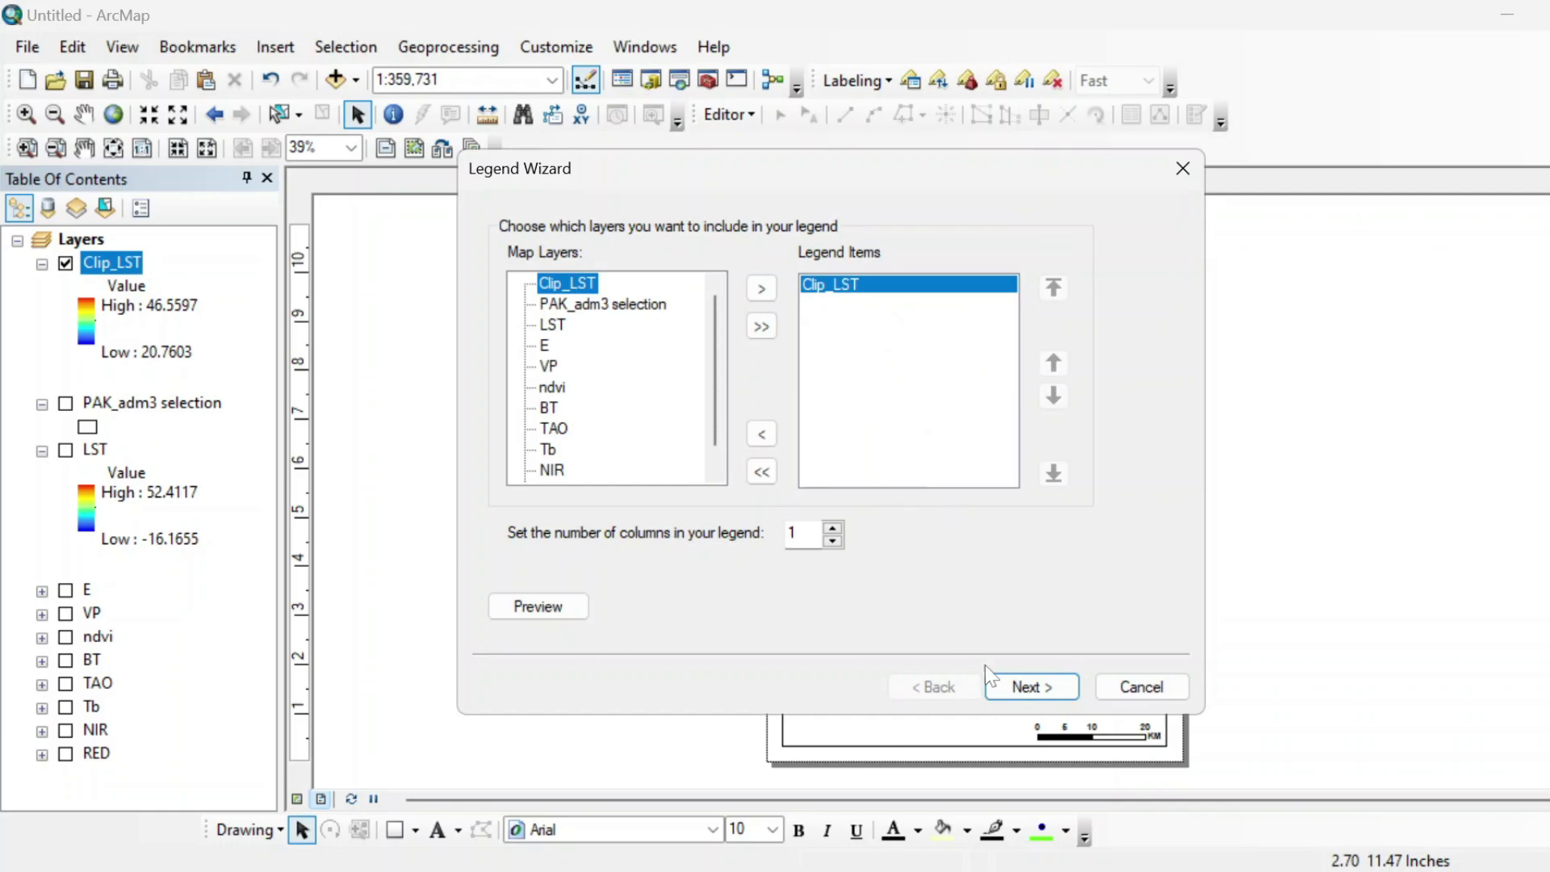
pyautogui.click(1034, 687)
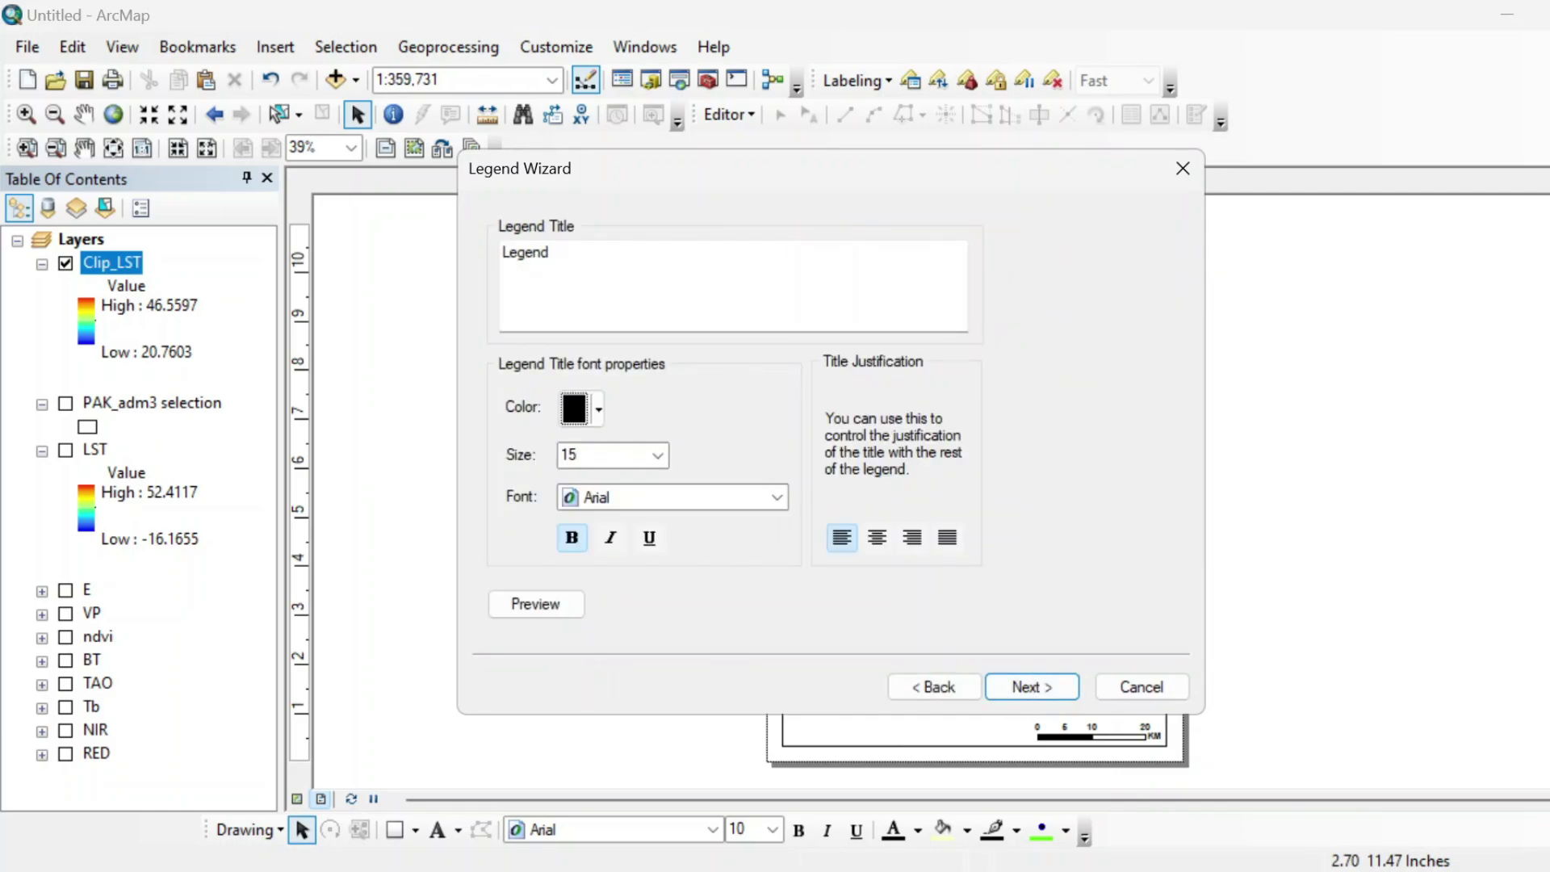
pyautogui.moveTo(552, 252); pyautogui.dragTo(541, 252)
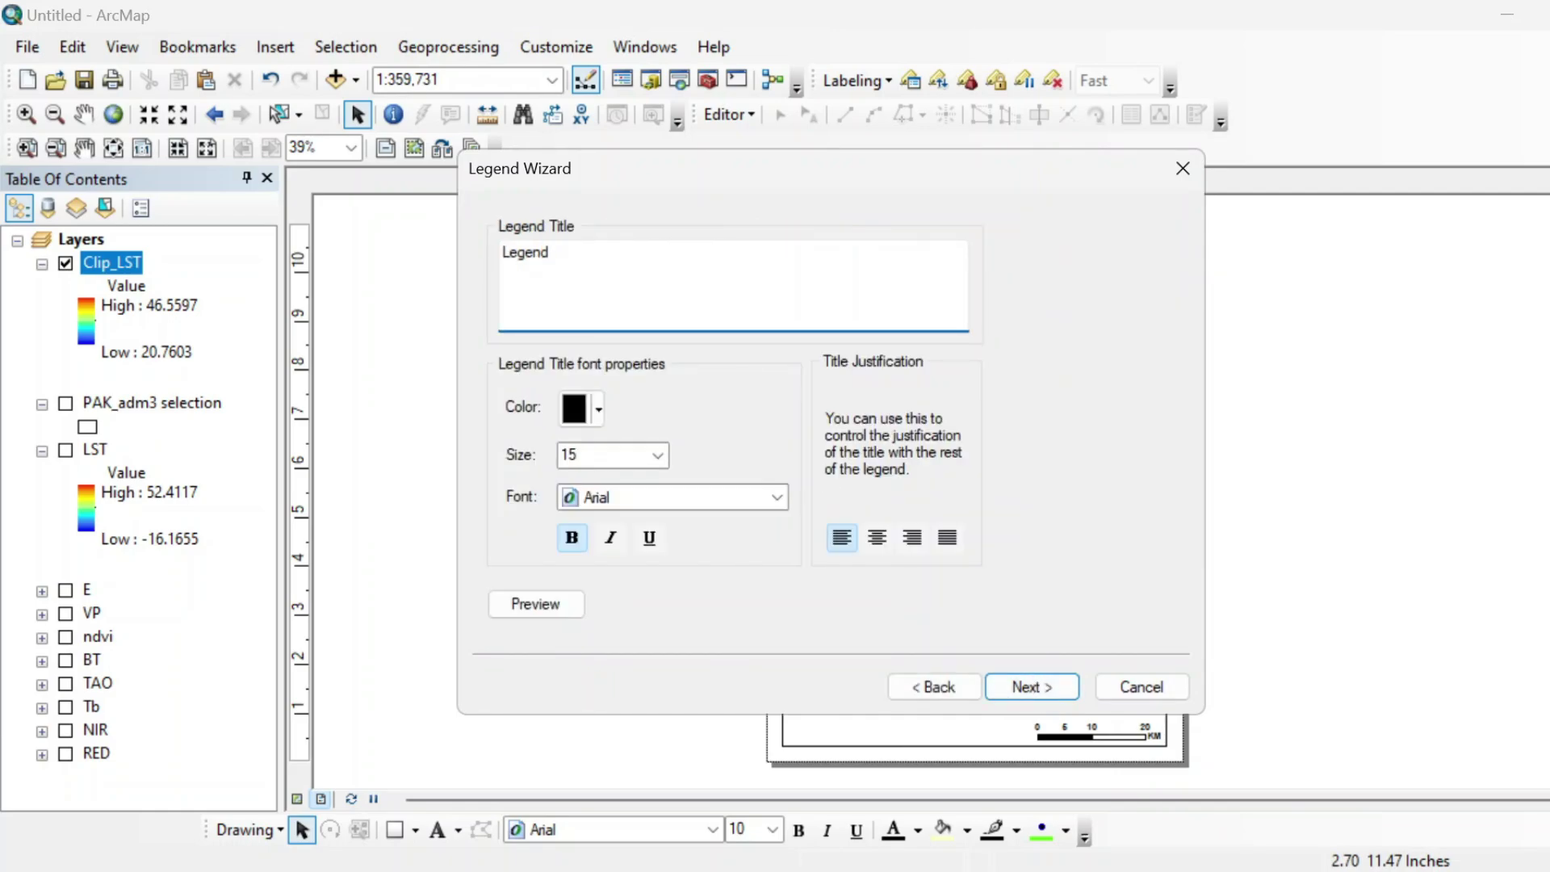
pyautogui.click(1030, 686)
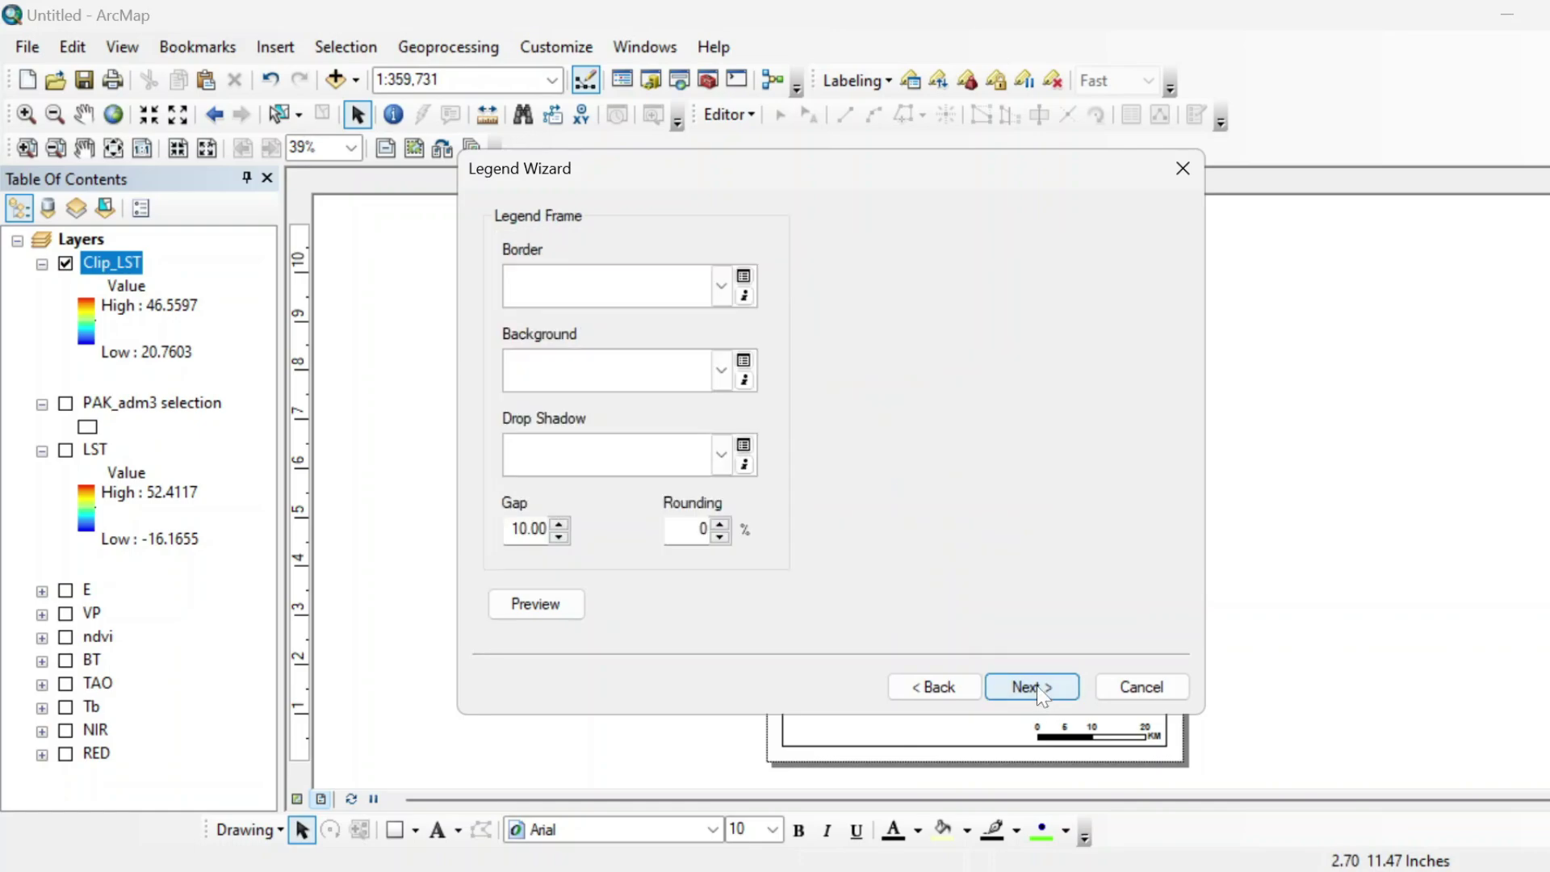
pyautogui.click(1029, 686)
pyautogui.click(1032, 686)
pyautogui.click(1042, 687)
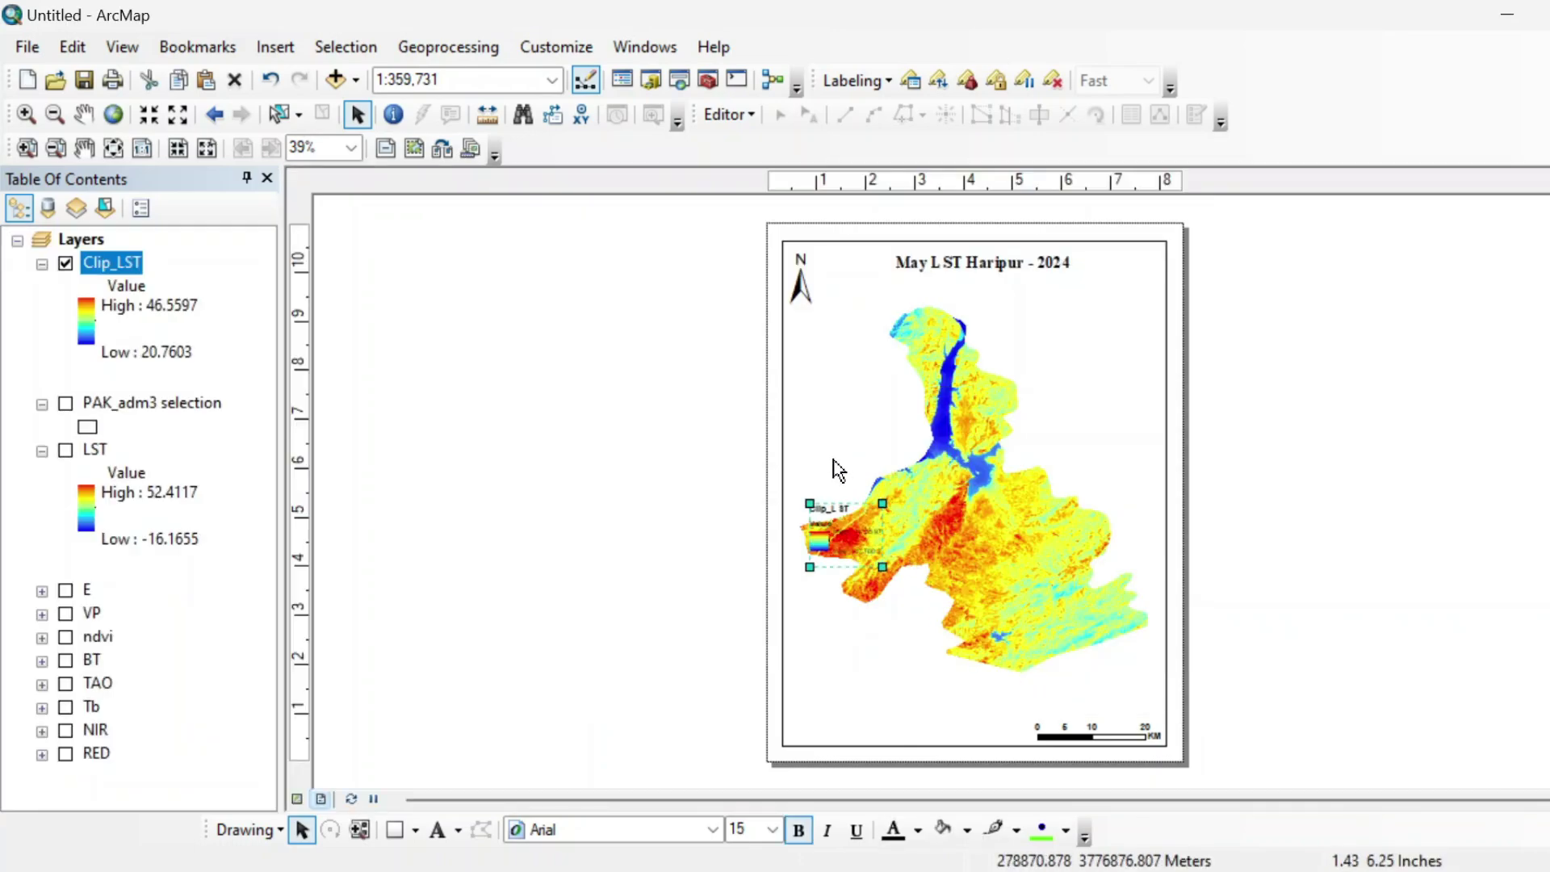
pyautogui.moveTo(831, 524); pyautogui.dragTo(836, 711)
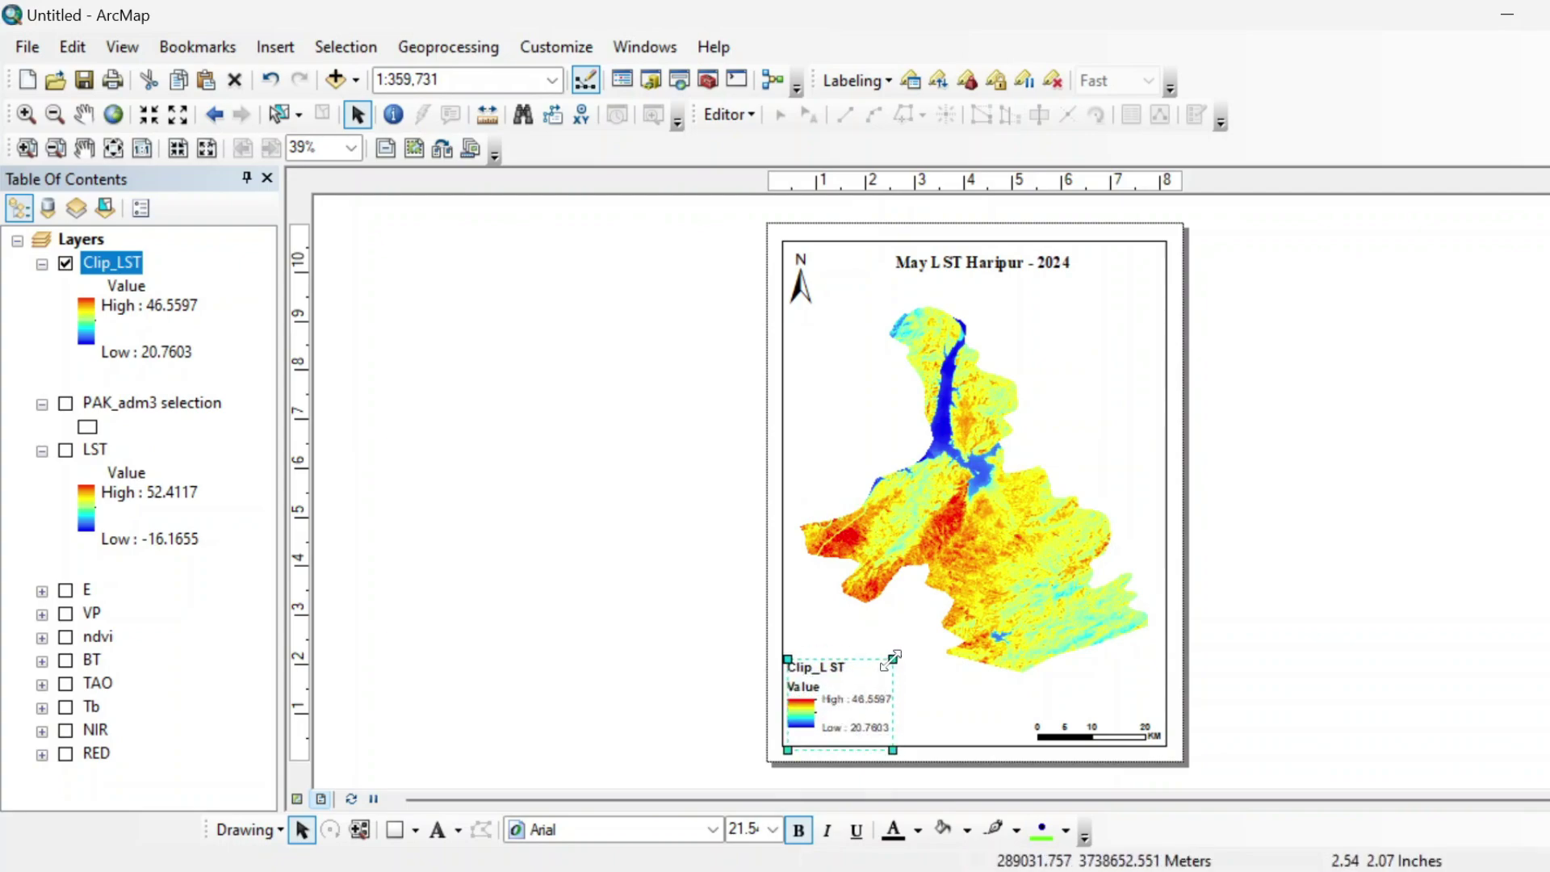
pyautogui.moveTo(893, 658); pyautogui.dragTo(912, 648)
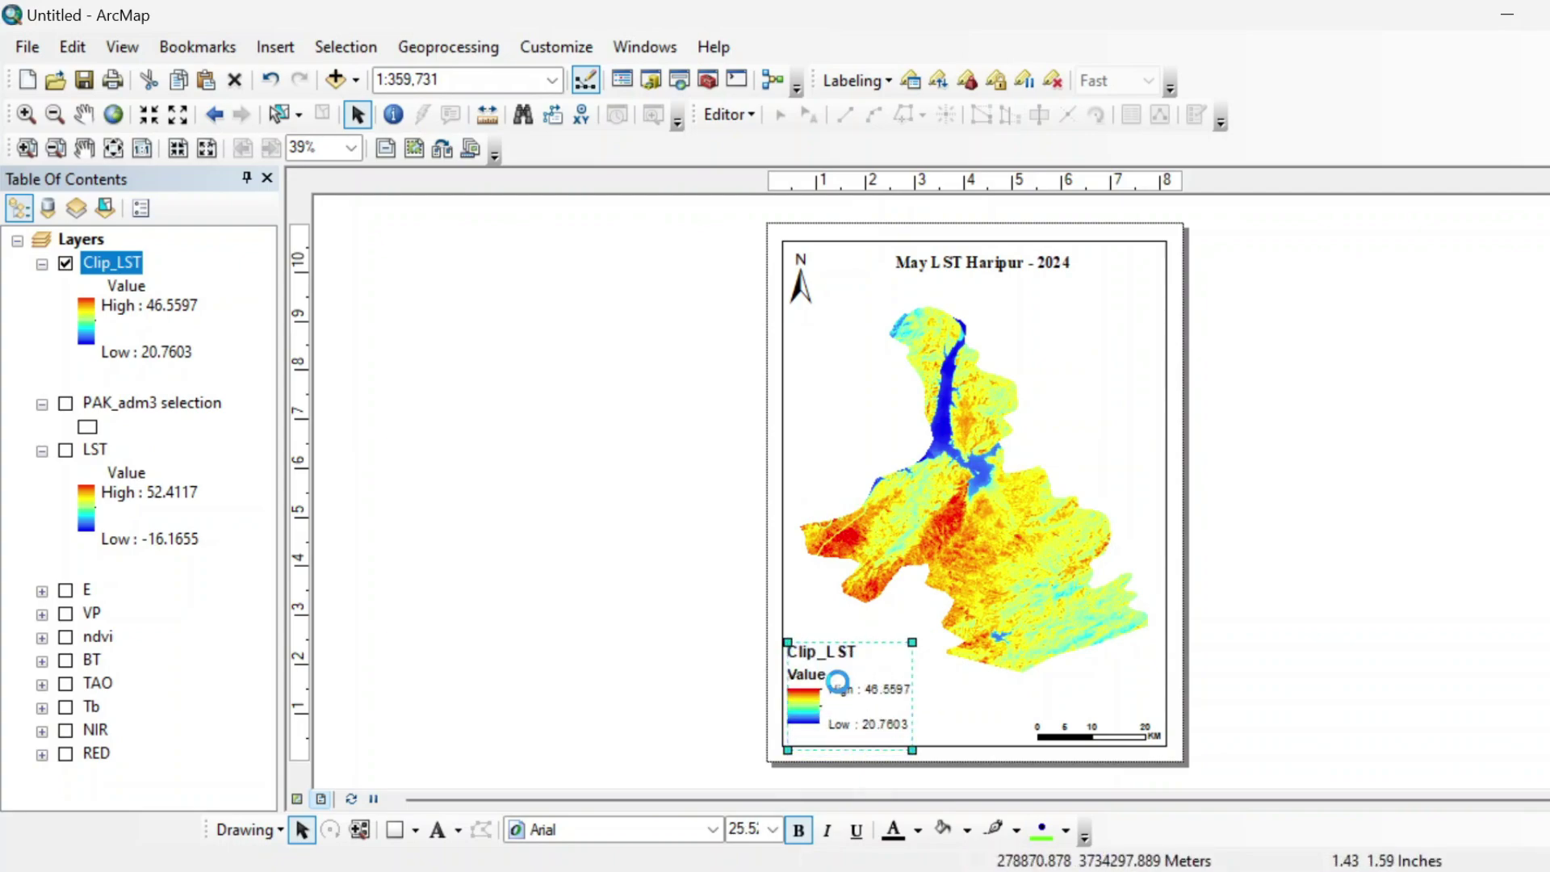
# Rename the Clip_LST layer to LST (°C) and clear its "Value" heading.
pyautogui.click(107, 269)
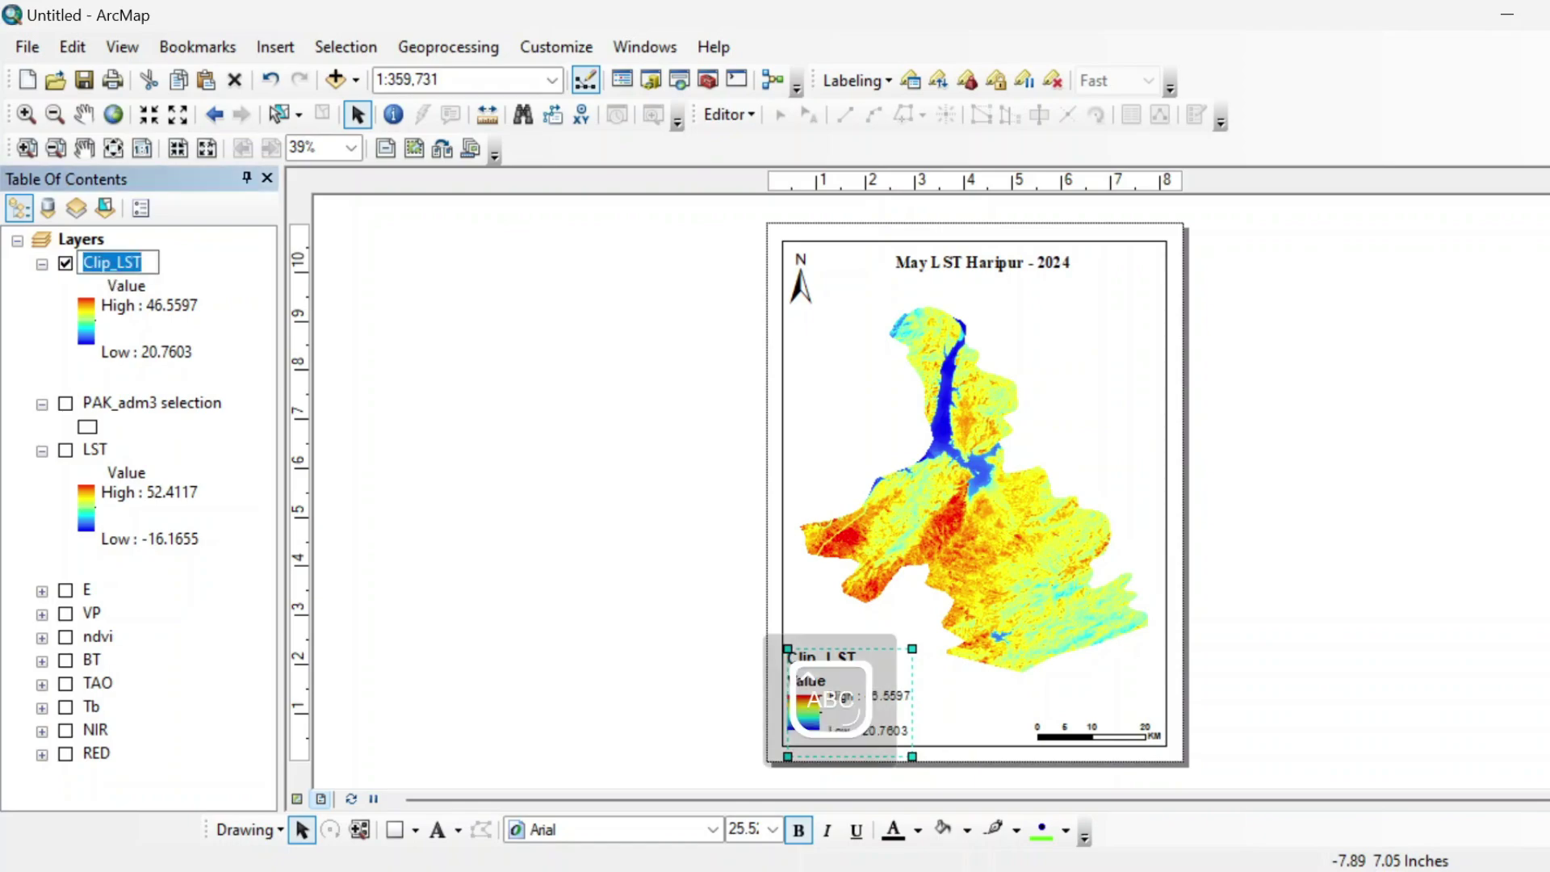
pyautogui.write('L')
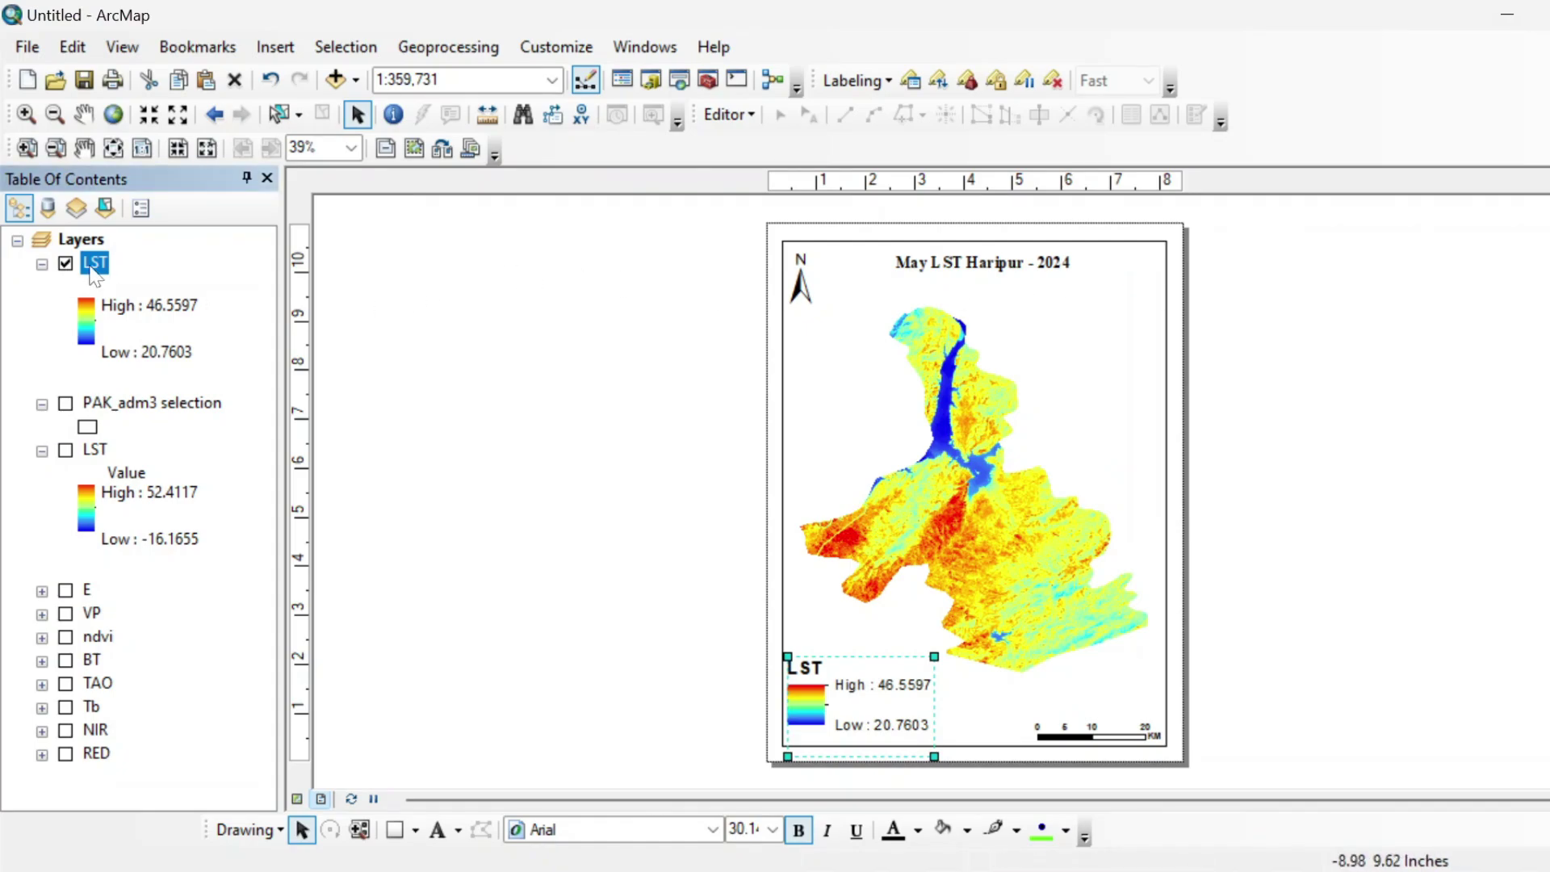
pyautogui.click(95, 264)
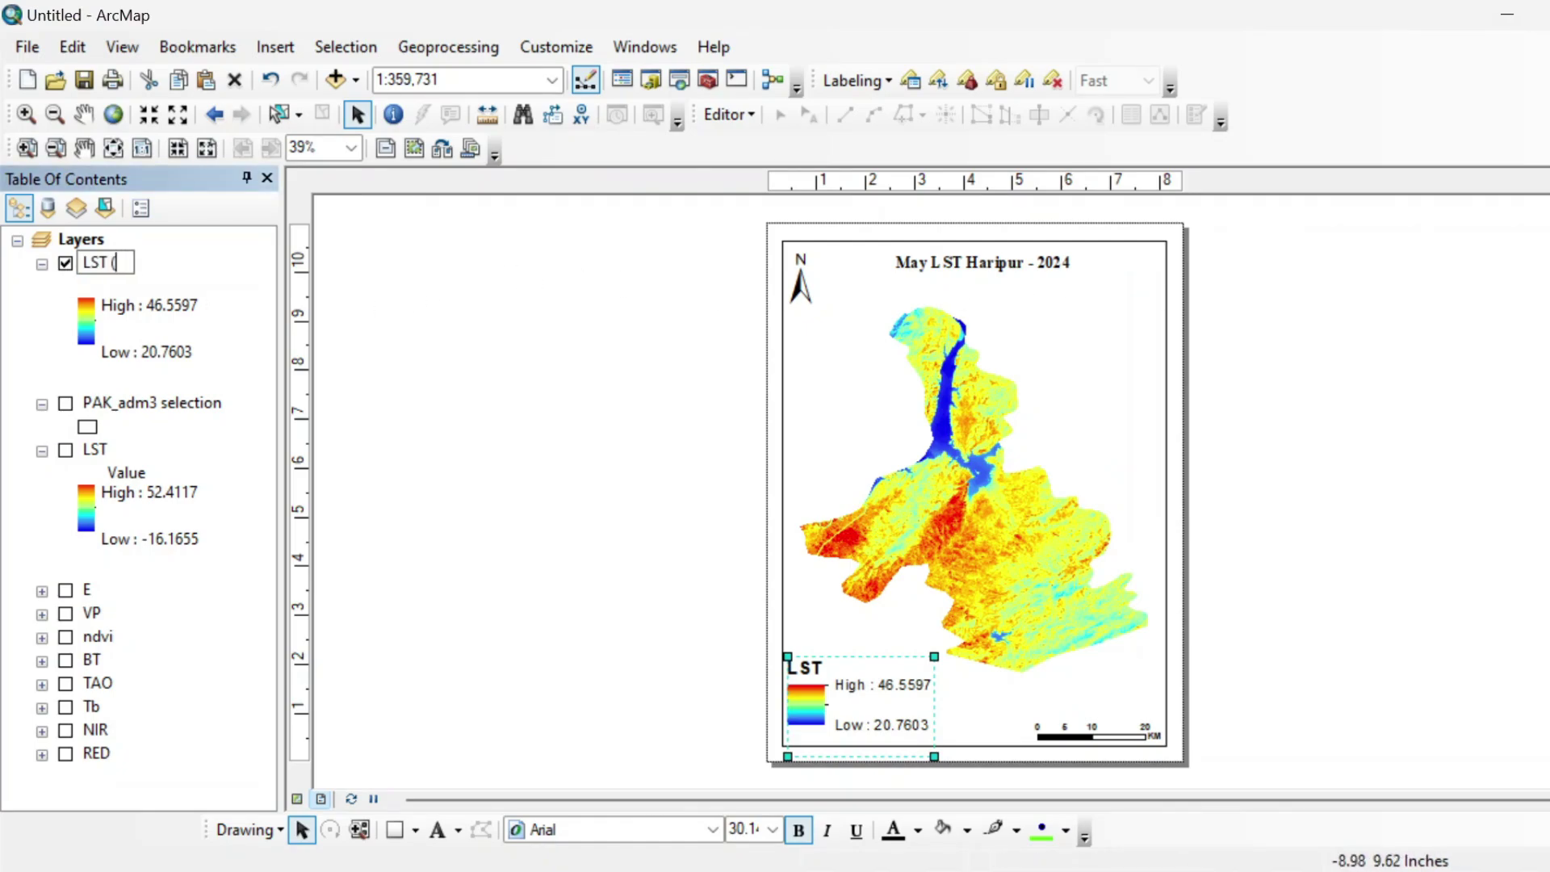
pyautogui.press('Return')
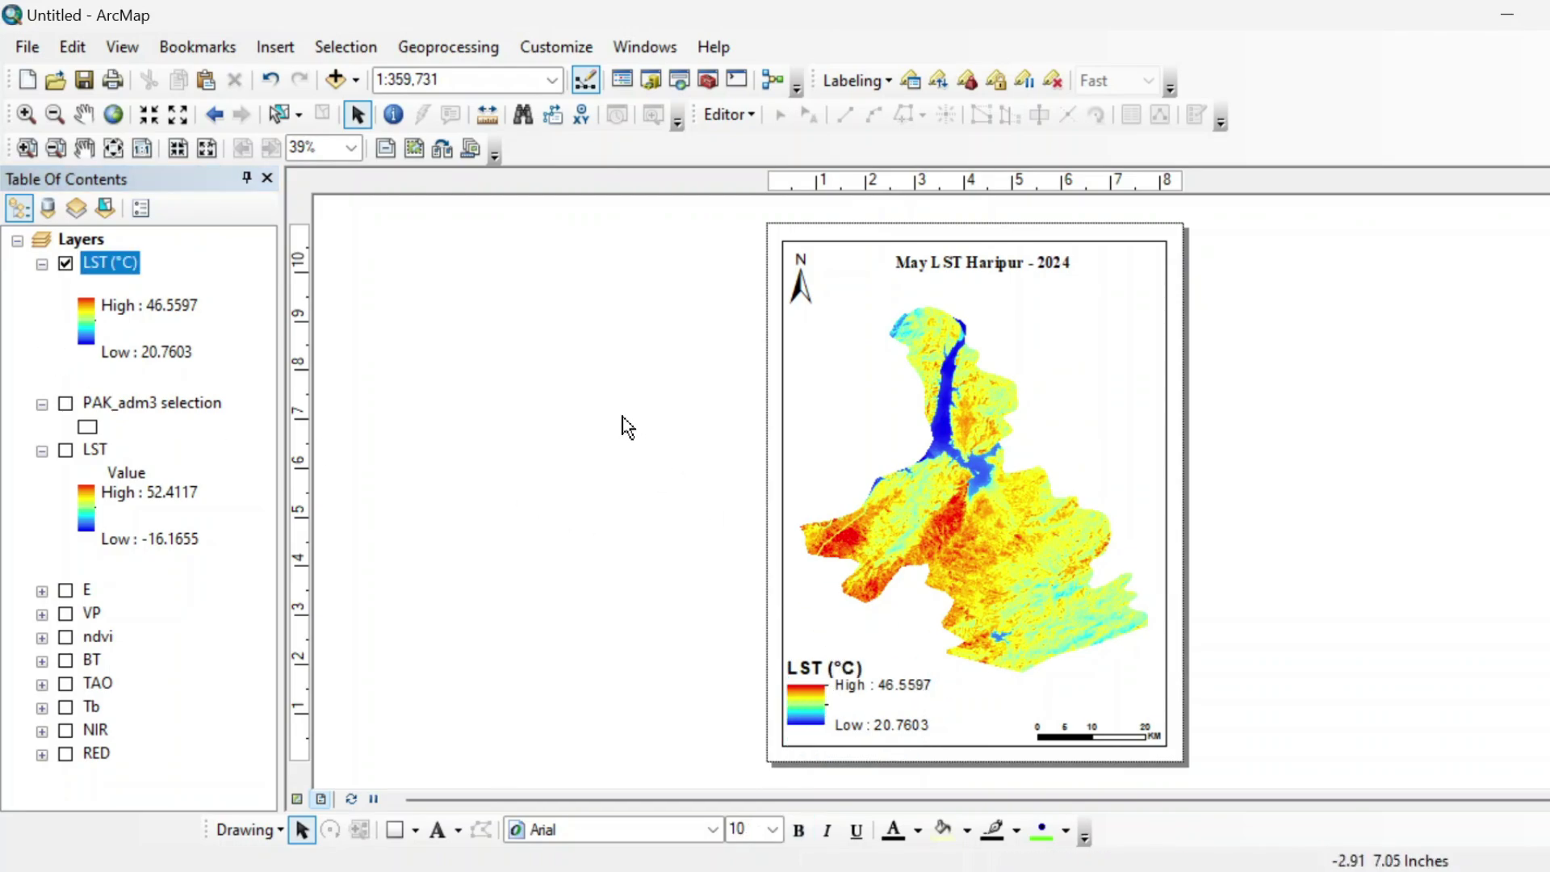
pyautogui.rightClick(830, 353)
pyautogui.click(737, 598)
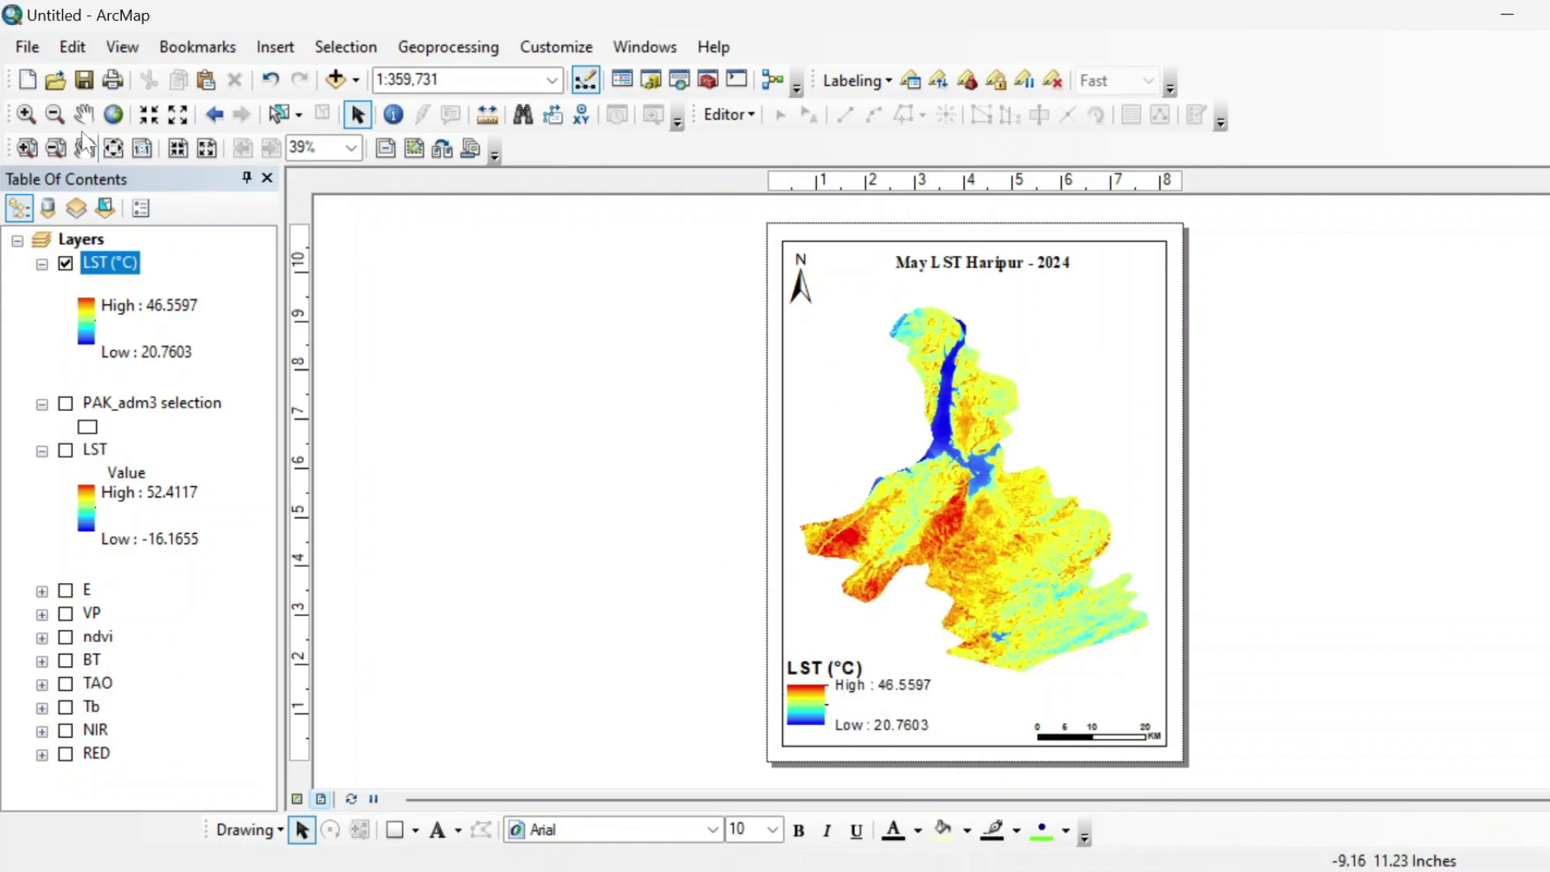
# Export the map layout to the Desktop as lst.jpg in JPEG format at 350 dpi, and view the image in a maximized photo viewer.
pyautogui.click(28, 47)
pyautogui.click(188, 452)
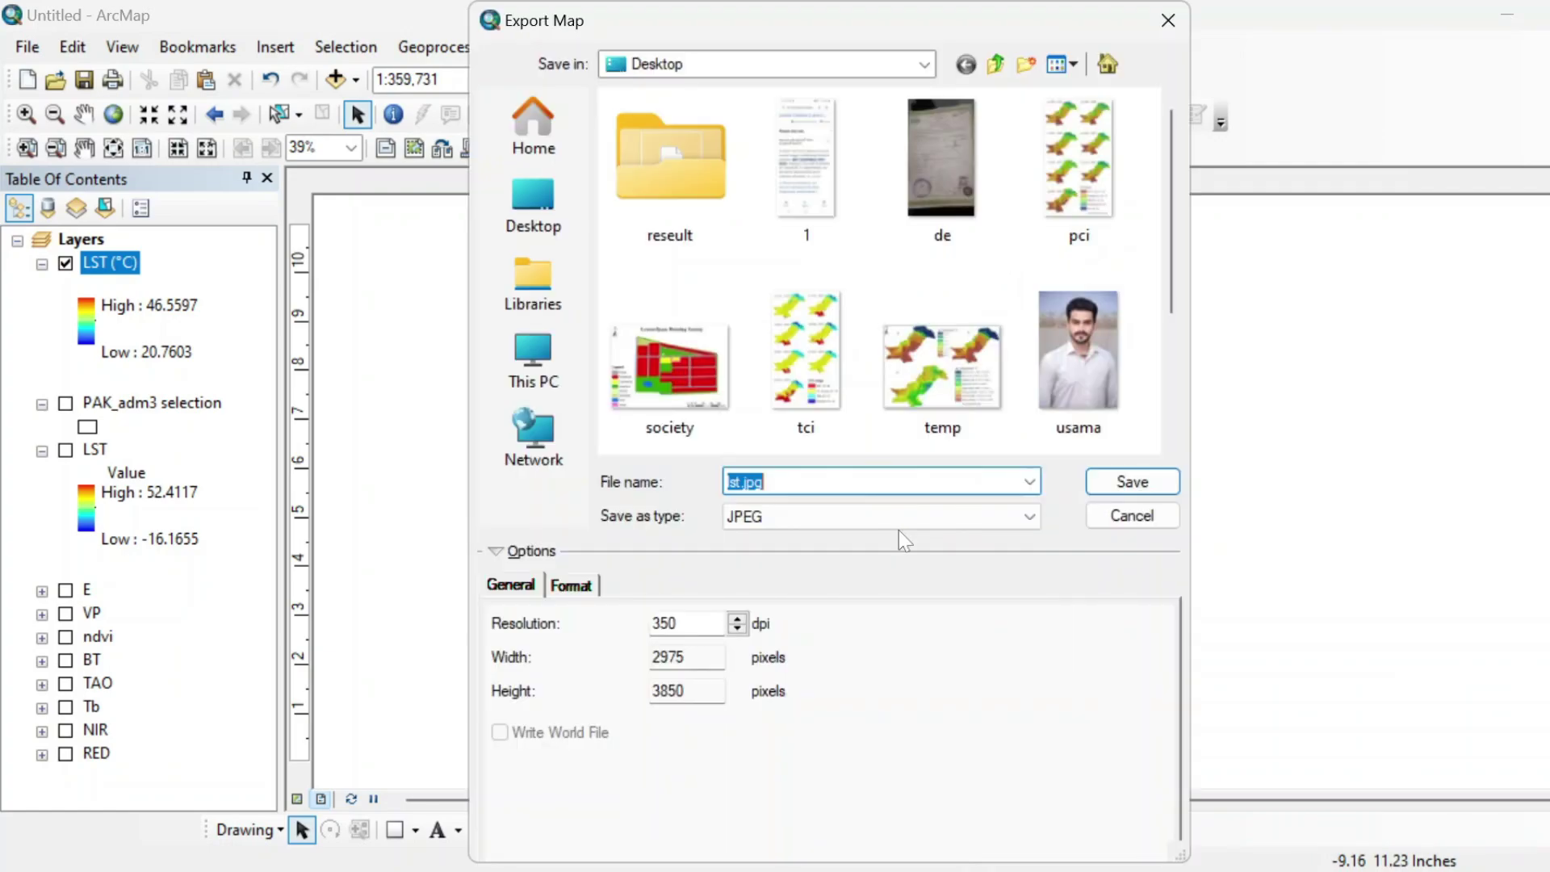
pyautogui.click(1131, 482)
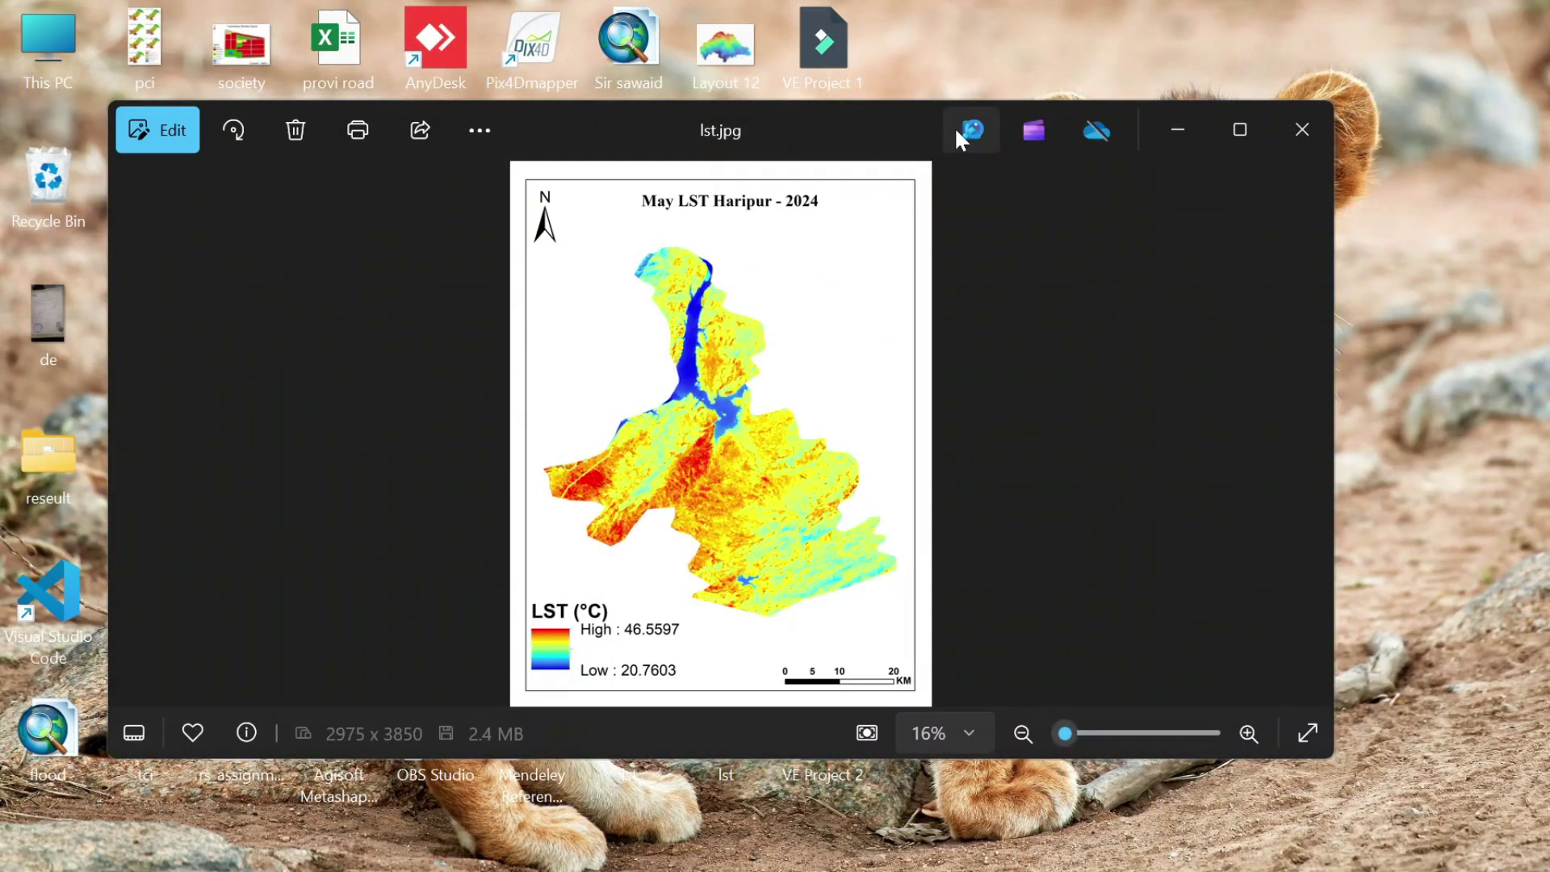
pyautogui.doubleClick(899, 128)
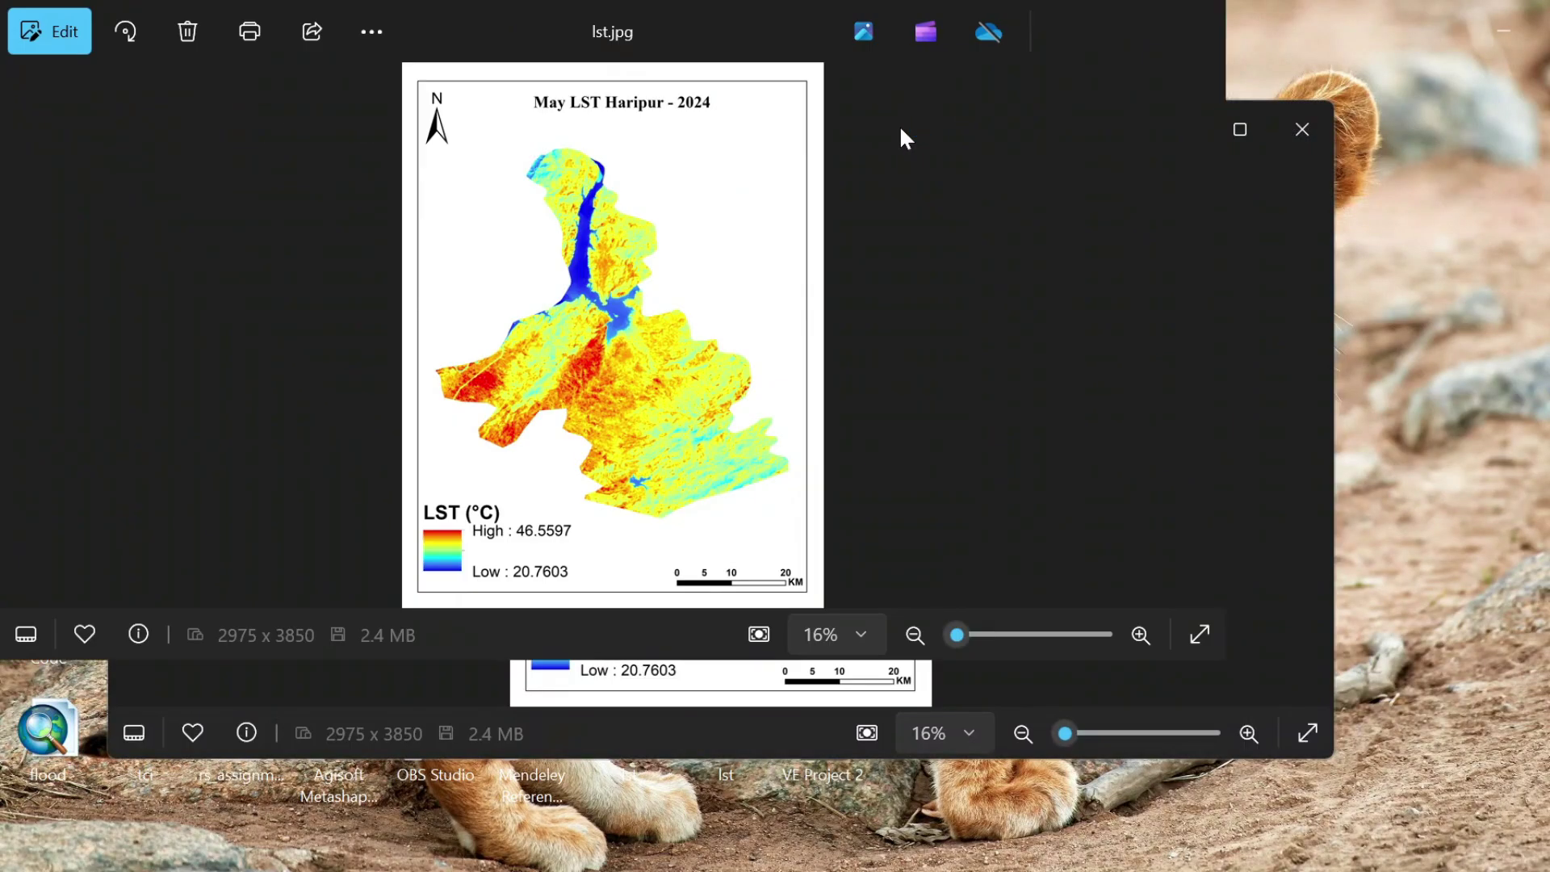